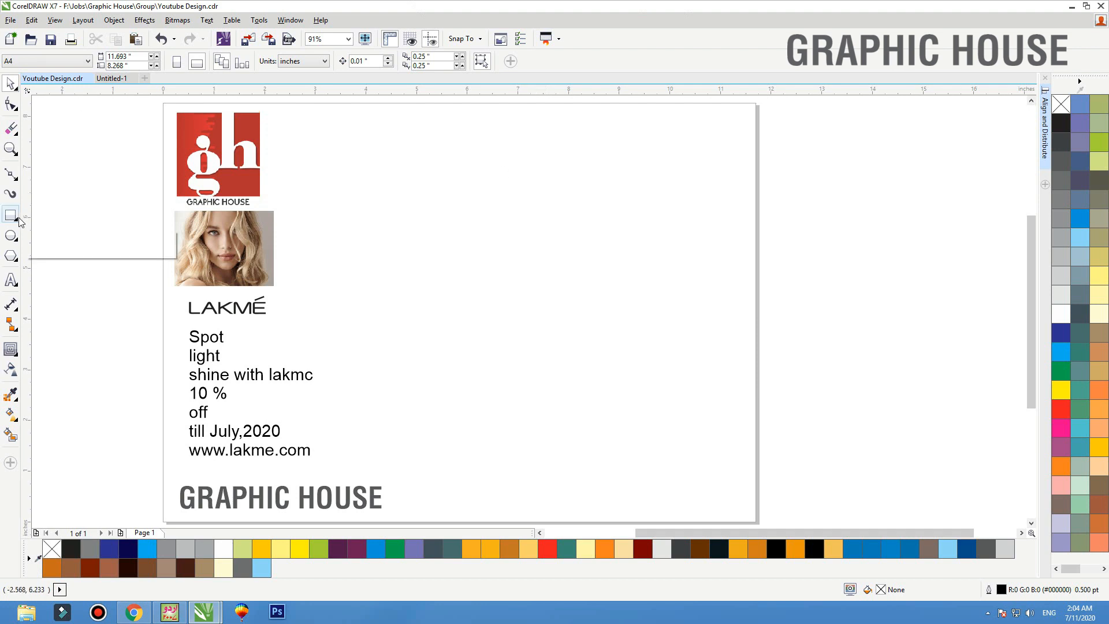
Draw a rectangle about 4.04 by 3.11 in on the empty area of the page and fill it with blue.
{"action": "left_click", "coordinate": [241, 311]}
{"action": "left_click", "coordinate": [248, 251]}
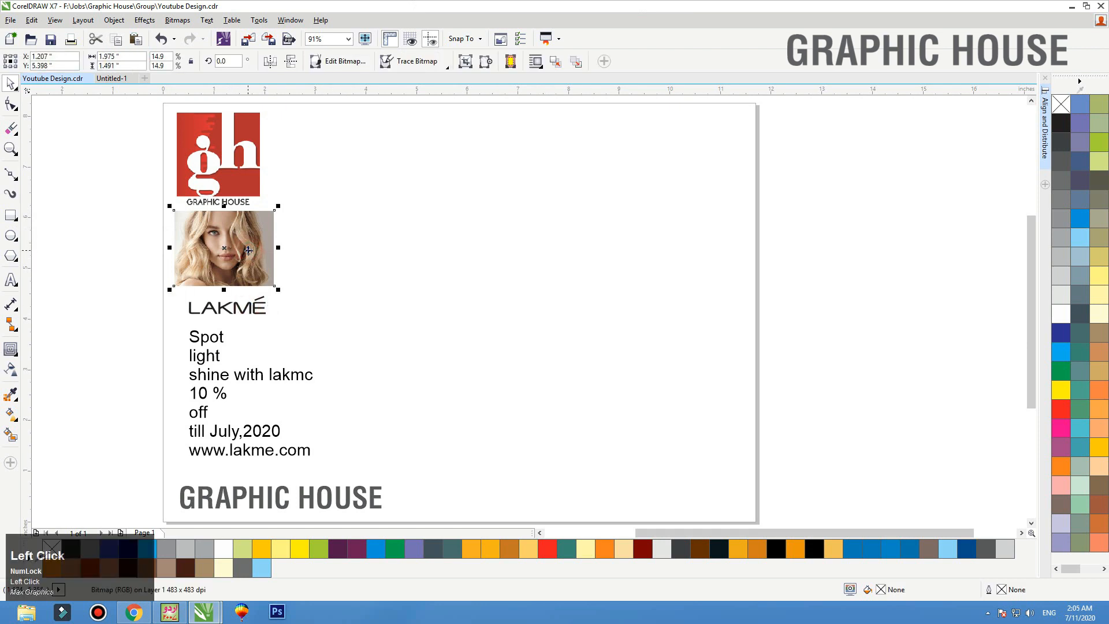
{"action": "left_click", "coordinate": [11, 216]}
{"action": "left_click_drag", "start_coordinate": [352, 150], "coordinate": [556, 308]}
{"action": "key", "text": "space"}
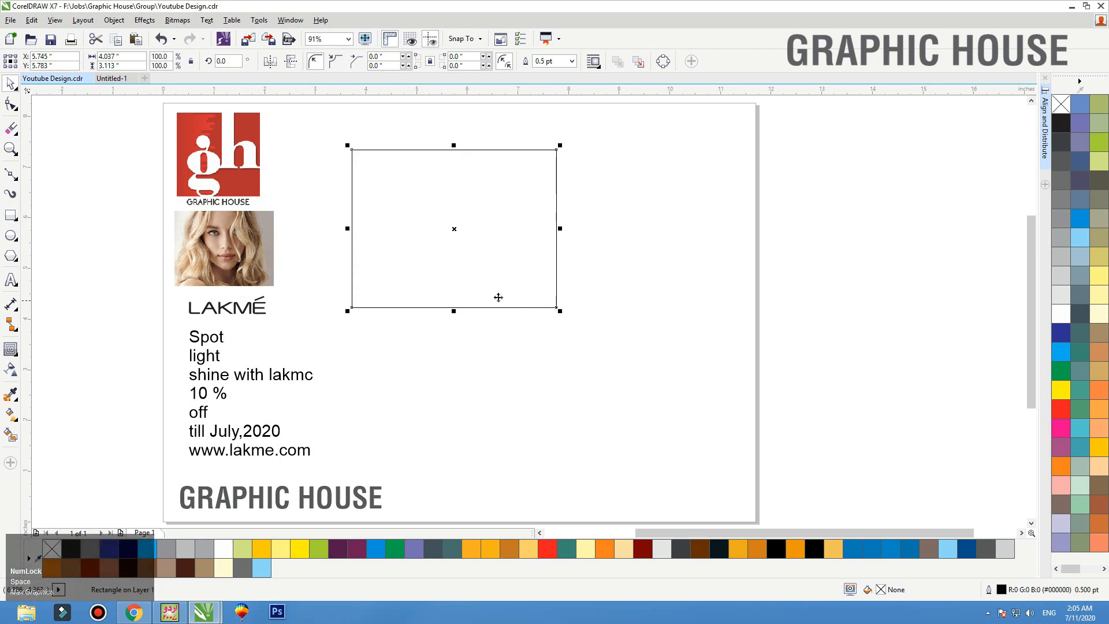
{"action": "left_click", "coordinate": [1080, 218]}
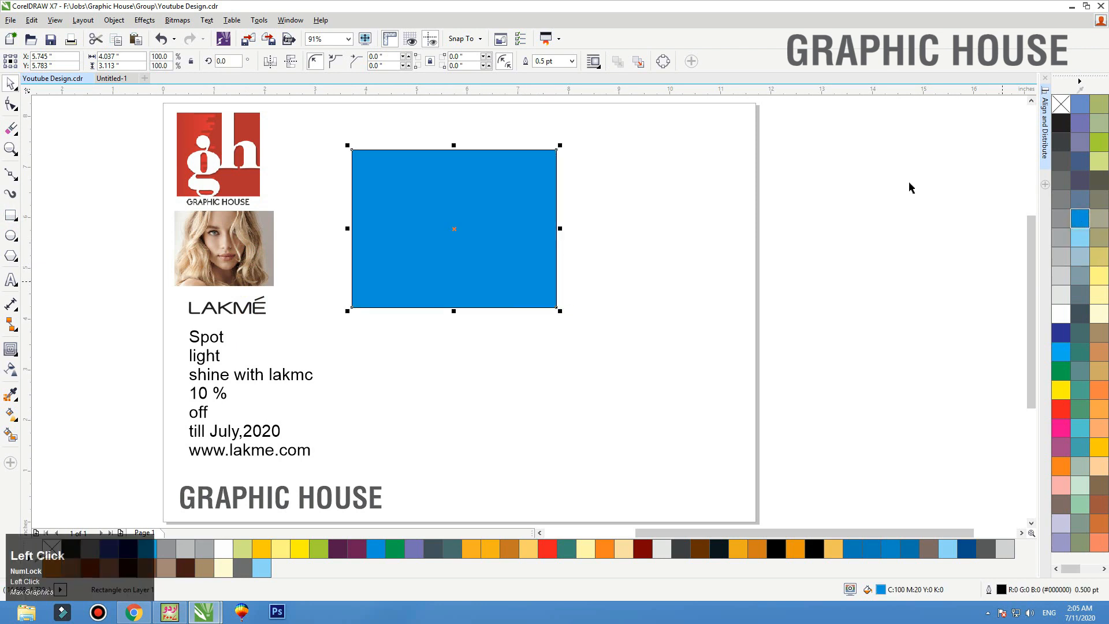
Set the blue rectangle's size to 4 in wide by 3 in high.
{"action": "left_click", "coordinate": [130, 57]}
{"action": "type", "text": "4"}
{"action": "key", "text": "Tab"}
{"action": "type", "text": "3"}
{"action": "key", "text": "Tab"}
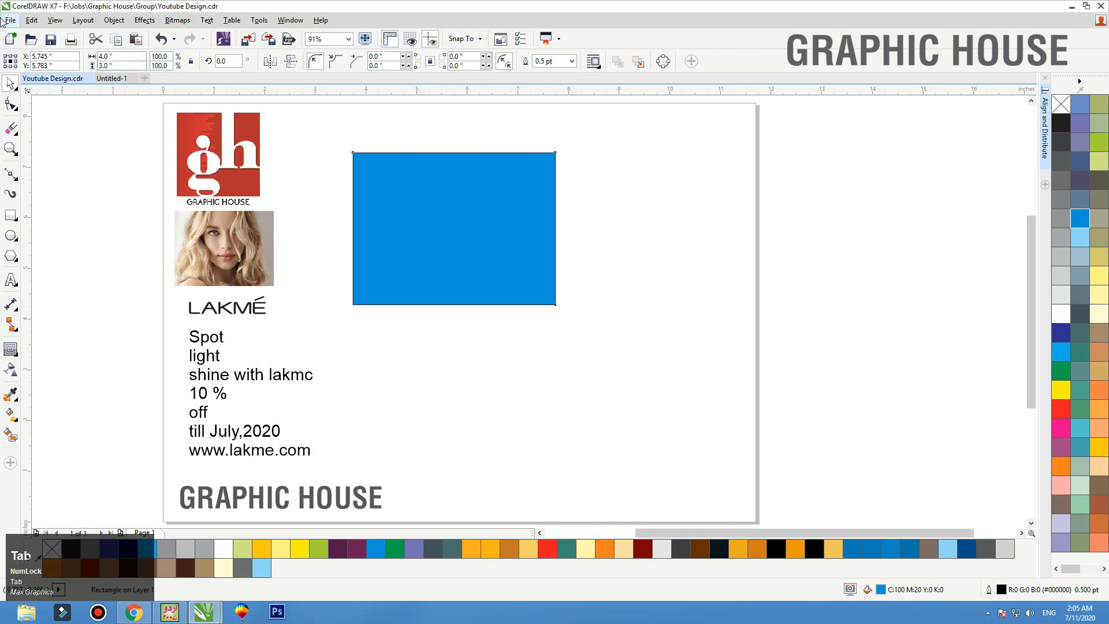
Duplicate the blue rectangle beside the original and set the copy's height to 4 in.
{"action": "left_click_drag", "start_coordinate": [506, 247], "coordinate": [728, 247]}
{"action": "right_click", "coordinate": [728, 248]}
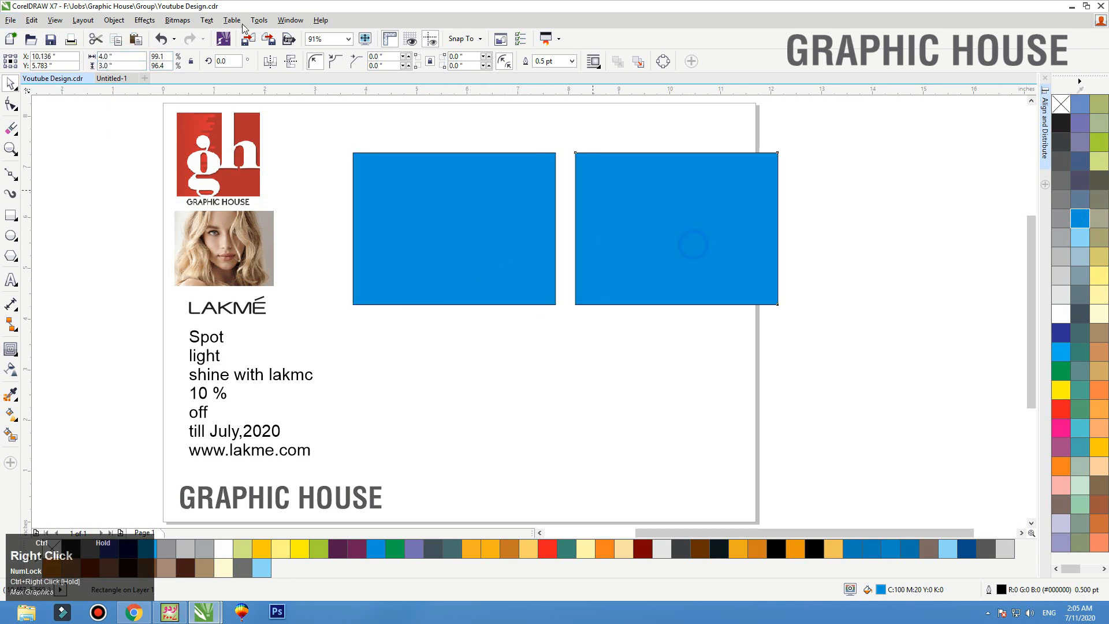
{"action": "left_click", "coordinate": [119, 56]}
{"action": "key", "text": "Tab"}
{"action": "type", "text": "4"}
{"action": "key", "text": "Tab"}
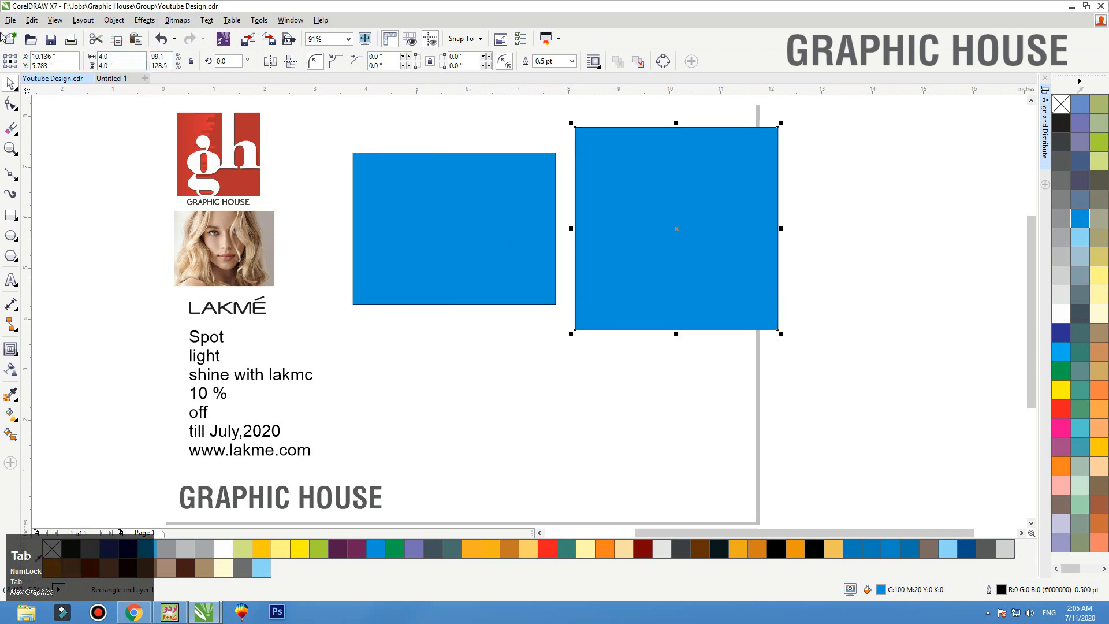
Place a copy of the blue square beyond the page edge and stretch it to about 5.69 in high.
{"action": "left_click_drag", "start_coordinate": [647, 241], "coordinate": [871, 373]}
{"action": "right_click", "coordinate": [524, 485]}
{"action": "left_click_drag", "start_coordinate": [907, 261], "coordinate": [901, 178]}
{"action": "left_click", "coordinate": [864, 156]}
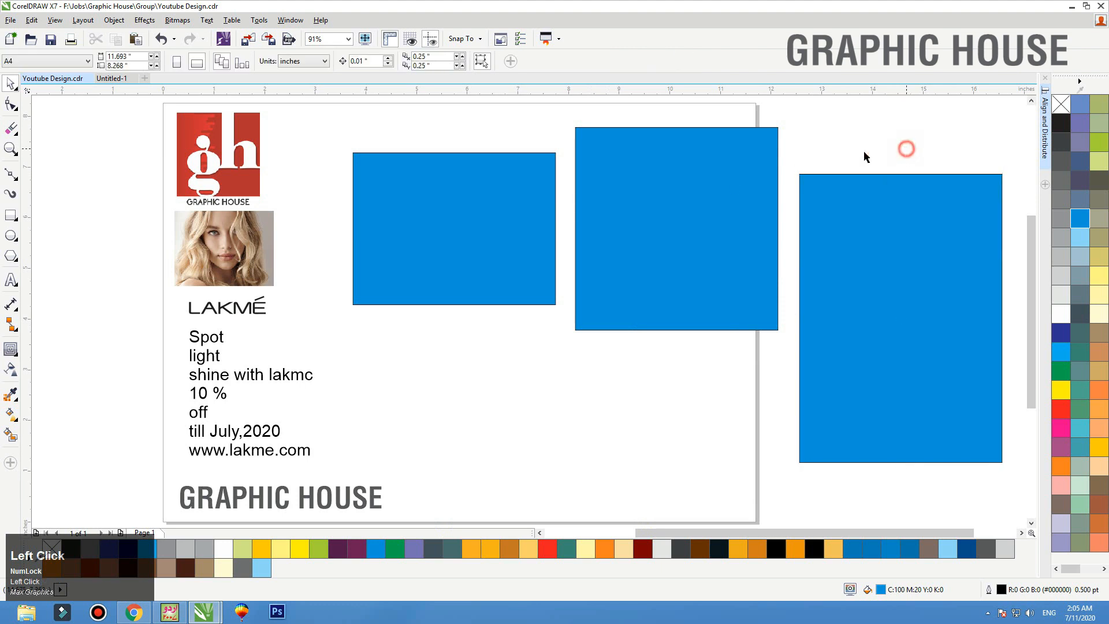
{"action": "key", "text": "F4"}
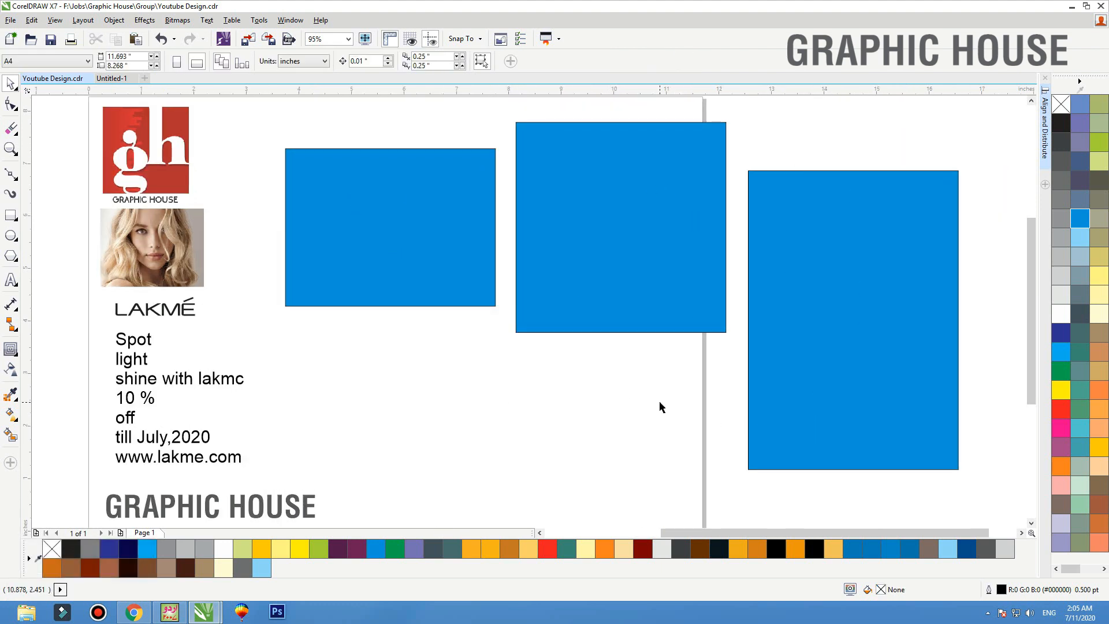
{"action": "key", "text": "F3"}
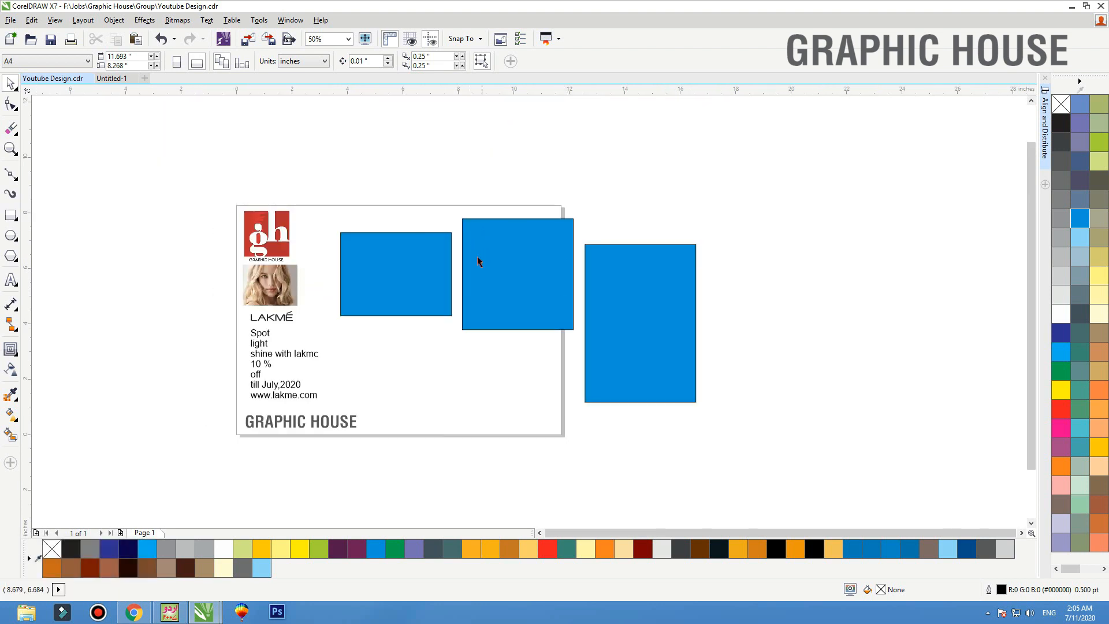
Try scaling the blue square down around its center to about 0.46 in, and undo the scaling.
{"action": "left_click", "coordinate": [554, 246]}
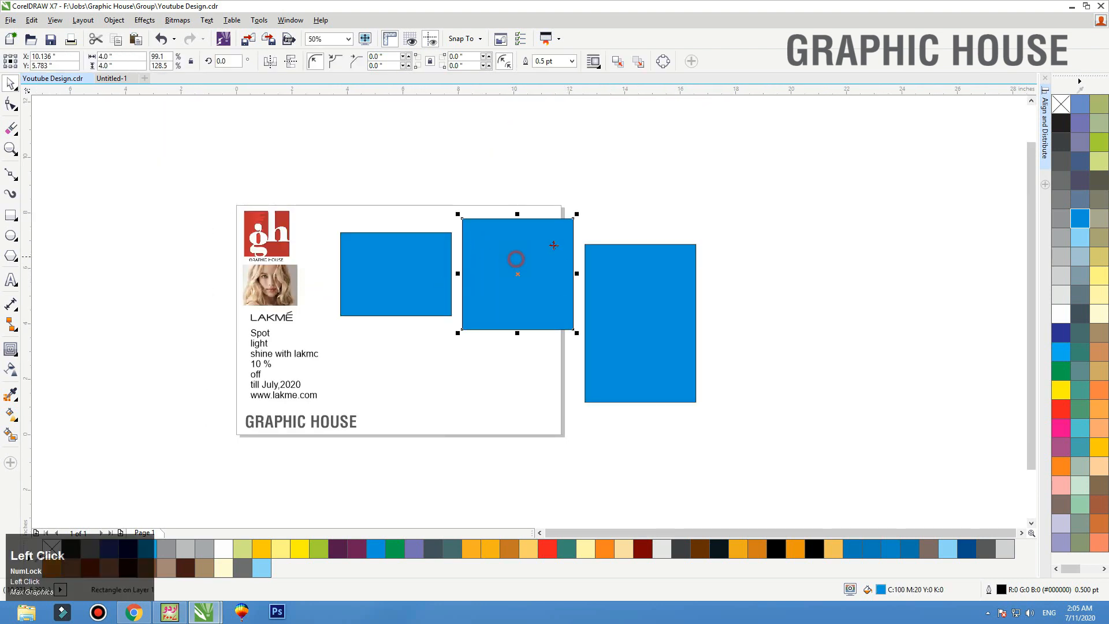
{"action": "left_click_drag", "start_coordinate": [578, 214], "coordinate": [473, 290]}
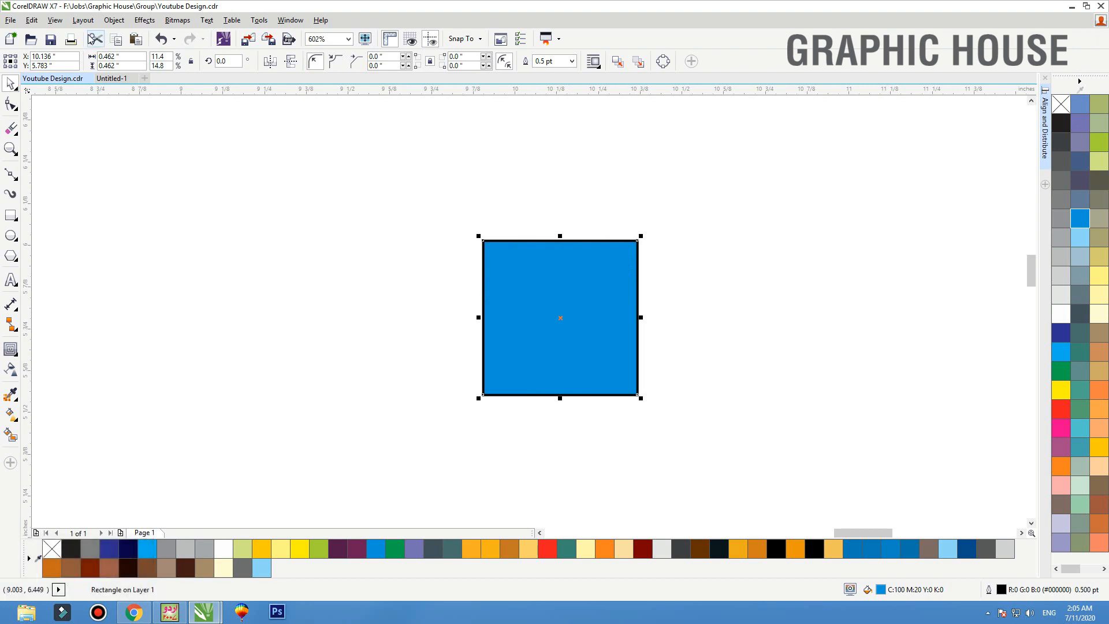
{"action": "key", "text": "F4"}
{"action": "key", "text": "ctrl+z"}
{"action": "key", "text": "F3"}
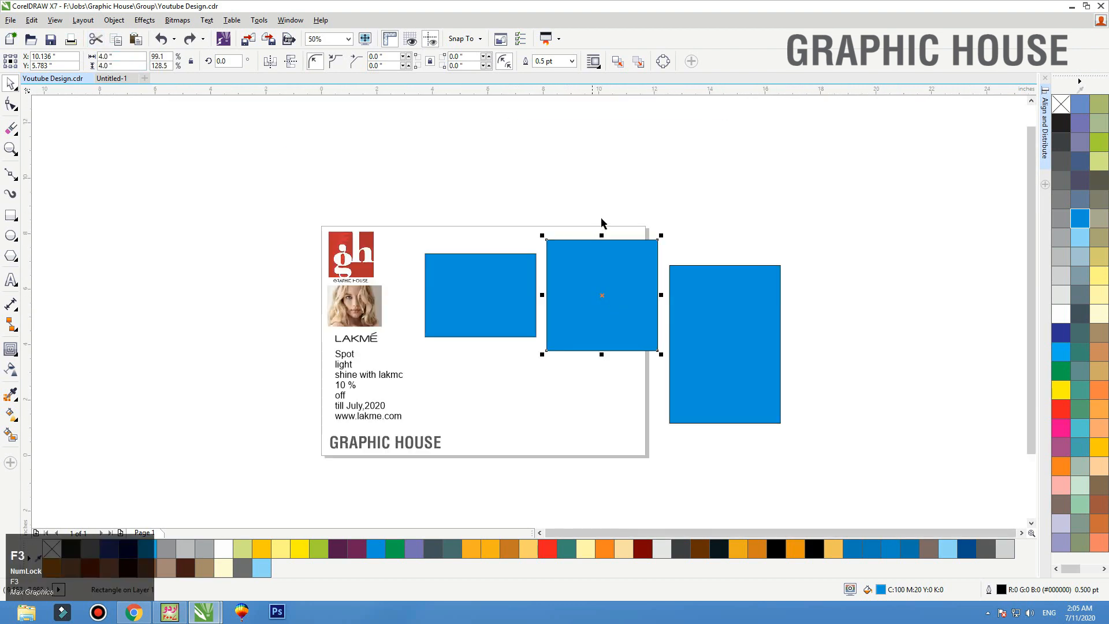
Delete the tall rectangle and the 4 by 3 in rectangle, and move the remaining blue square to the middle of the page.
{"action": "left_click", "coordinate": [602, 219]}
{"action": "key", "text": "F4"}
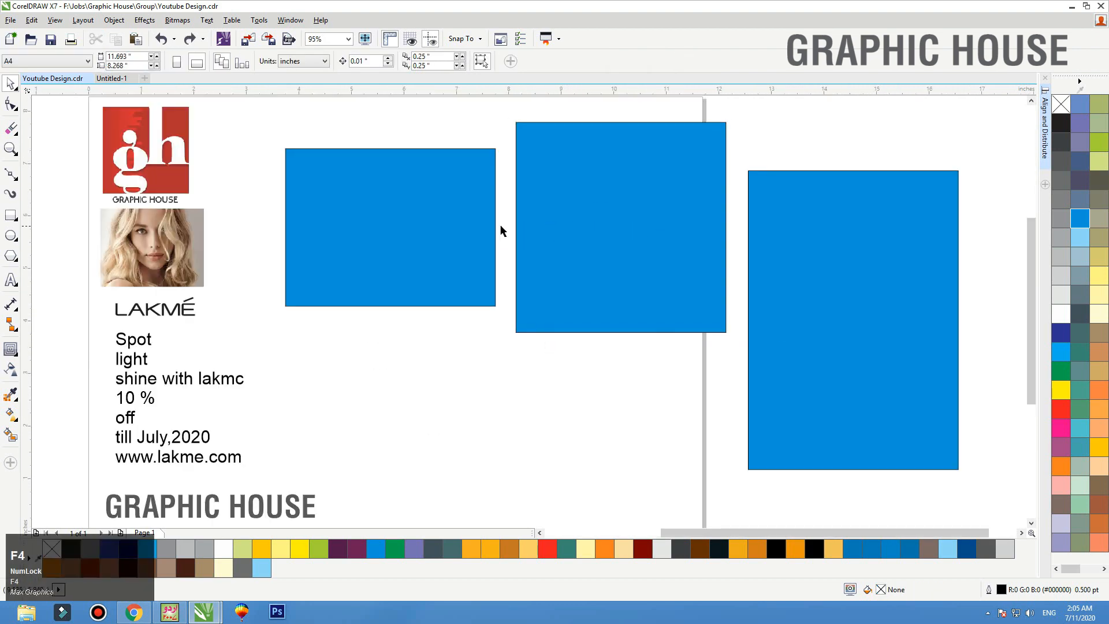
{"action": "left_click", "coordinate": [619, 229]}
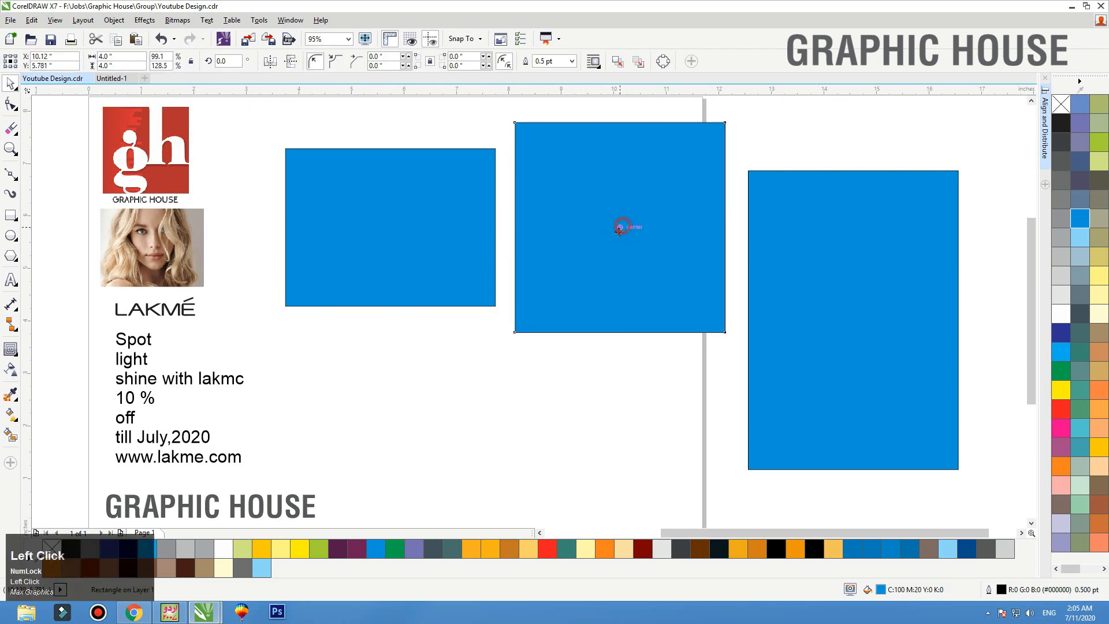
{"action": "left_click", "coordinate": [783, 250]}
{"action": "left_click_drag", "start_coordinate": [783, 250], "coordinate": [826, 289]}
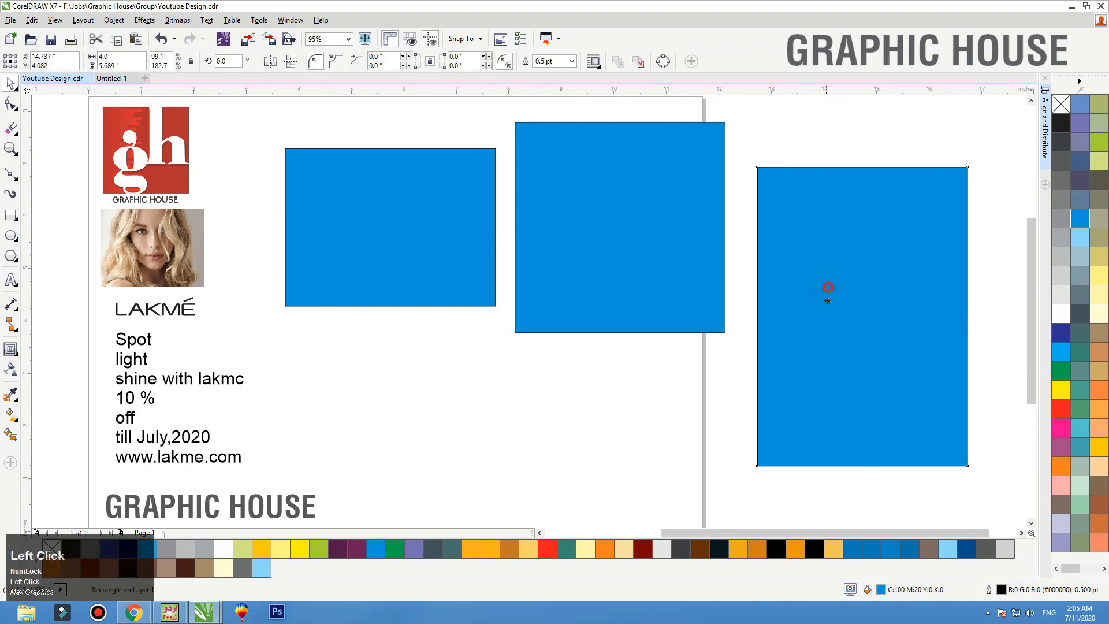
{"action": "left_click_drag", "start_coordinate": [626, 237], "coordinate": [626, 263]}
{"action": "left_click", "coordinate": [852, 250]}
{"action": "key", "text": "Delete"}
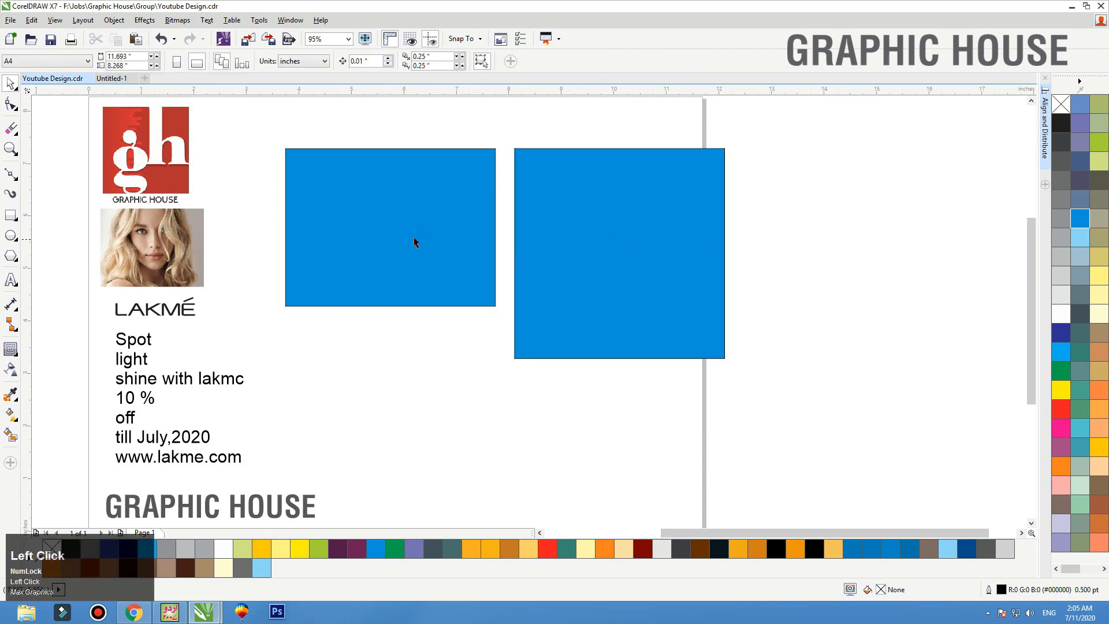
{"action": "left_click_drag", "start_coordinate": [413, 237], "coordinate": [383, 237]}
{"action": "key", "text": "Delete"}
{"action": "left_click_drag", "start_coordinate": [606, 183], "coordinate": [456, 212]}
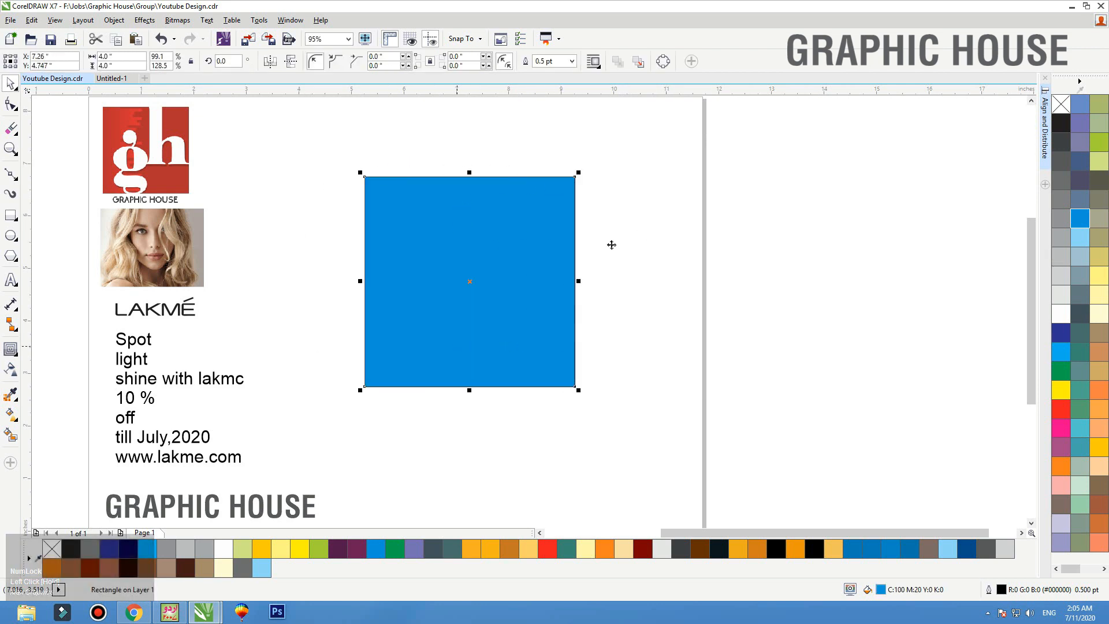
Remove the blue square's outline and add a one-step inside contour offset by about 0.16 in.
{"action": "right_click", "coordinate": [1060, 104]}
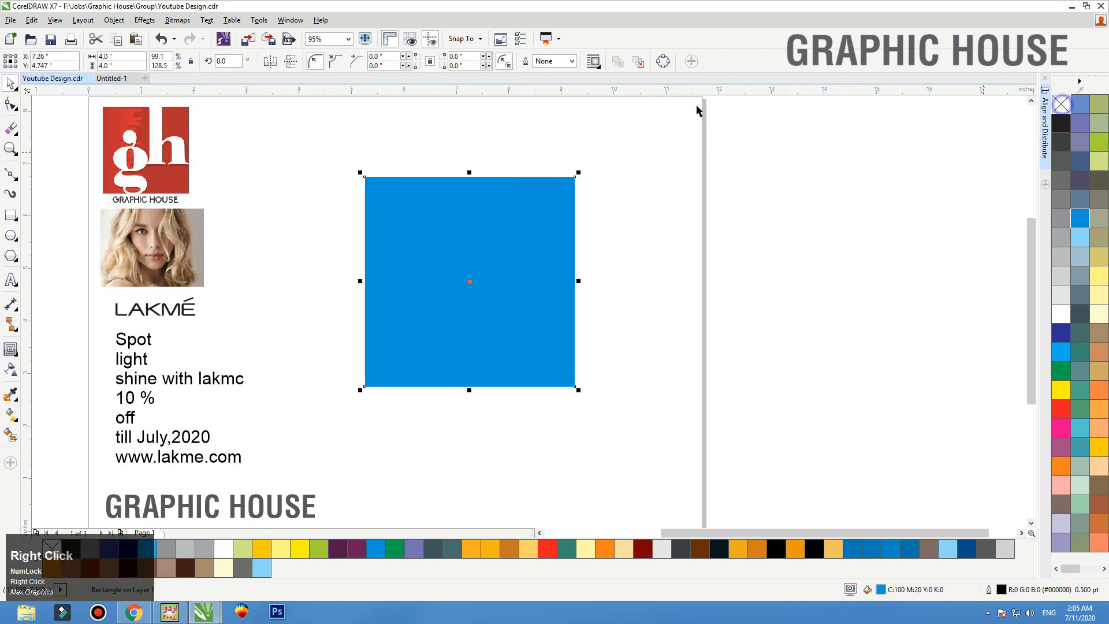
{"action": "left_click", "coordinate": [10, 350]}
{"action": "left_click_drag", "start_coordinate": [379, 204], "coordinate": [373, 200]}
{"action": "key", "text": "space"}
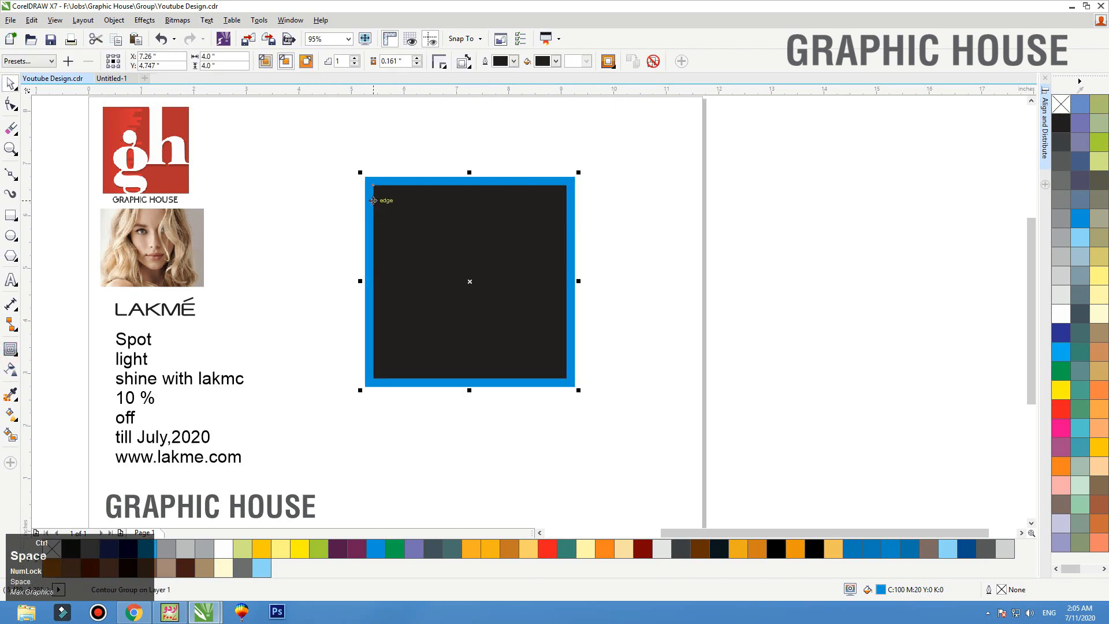
Break the contour apart and give the inner square a black outline with no fill.
{"action": "key", "text": "ctrl+k"}
{"action": "left_click", "coordinate": [286, 181]}
{"action": "left_click_drag", "start_coordinate": [469, 242], "coordinate": [341, 270]}
{"action": "key", "text": "ctrl+z"}
{"action": "right_click", "coordinate": [1063, 125]}
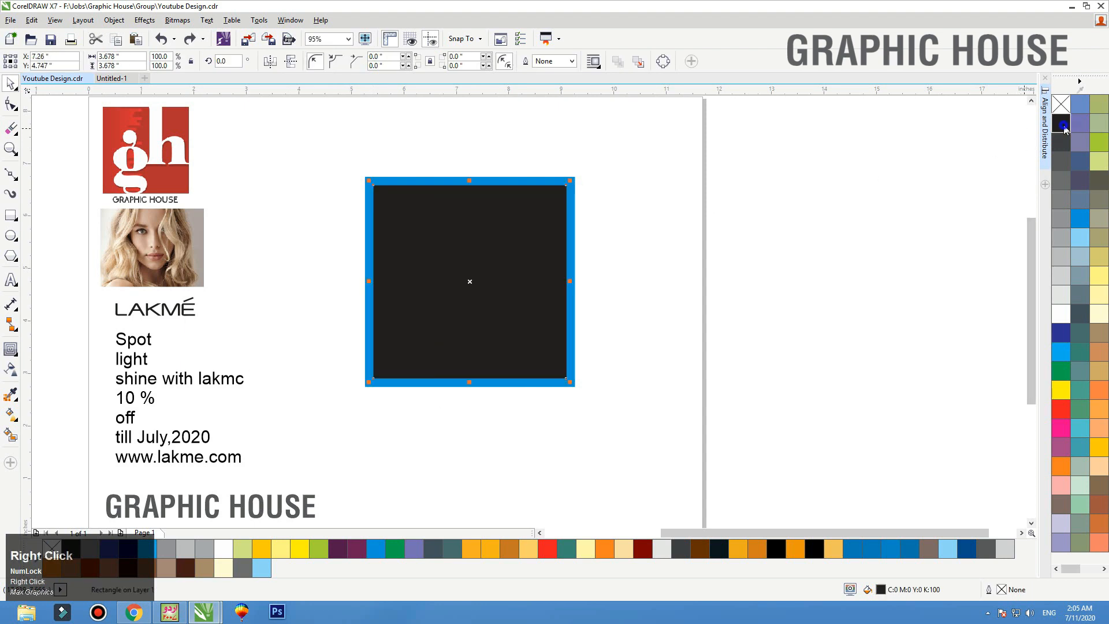
{"action": "left_click", "coordinate": [1062, 104]}
{"action": "left_click", "coordinate": [657, 237]}
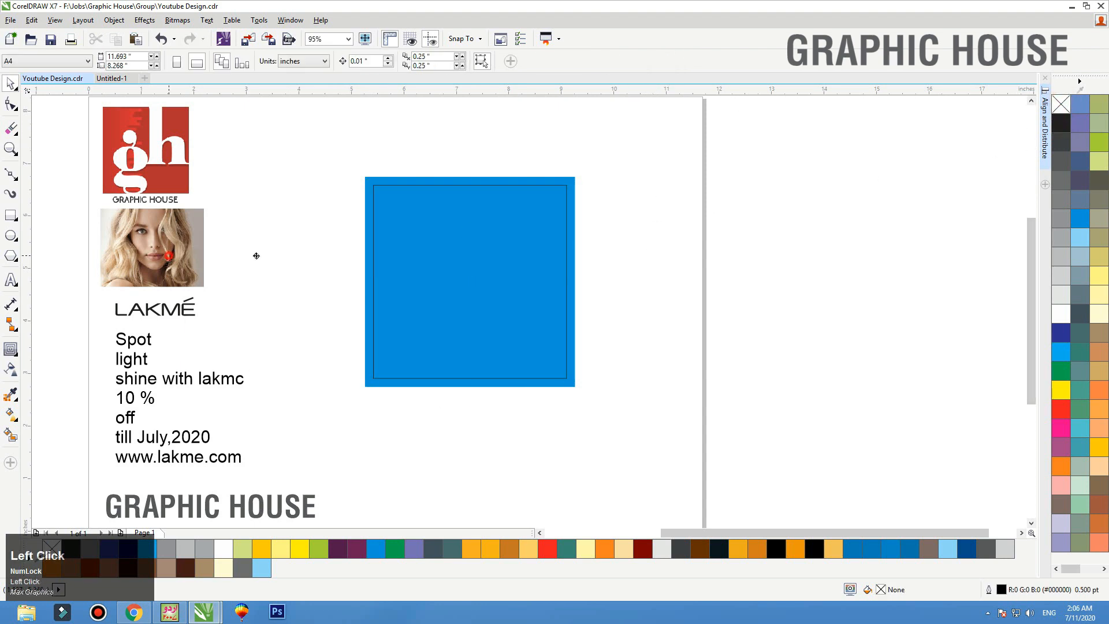
Move the portrait photo beside the square, enlarge it to about 5 by 3.77 in, and PowerClip it inside the blue square.
{"action": "left_click_drag", "start_coordinate": [180, 246], "coordinate": [781, 252]}
{"action": "left_click_drag", "start_coordinate": [811, 210], "coordinate": [893, 154]}
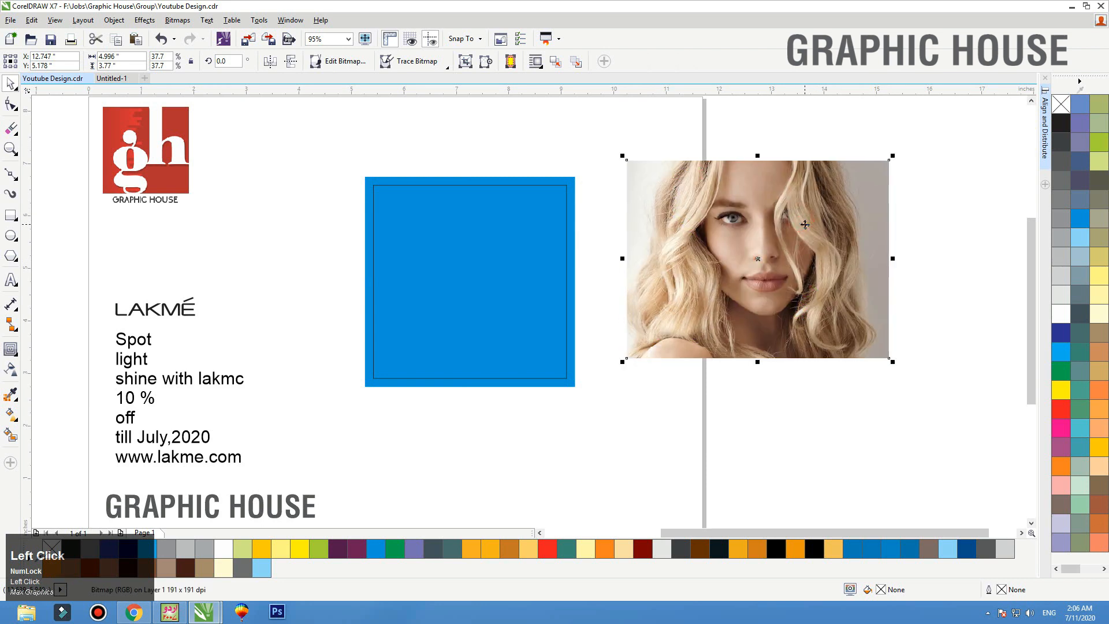
{"action": "right_click", "coordinate": [762, 185]}
{"action": "left_click", "coordinate": [803, 153]}
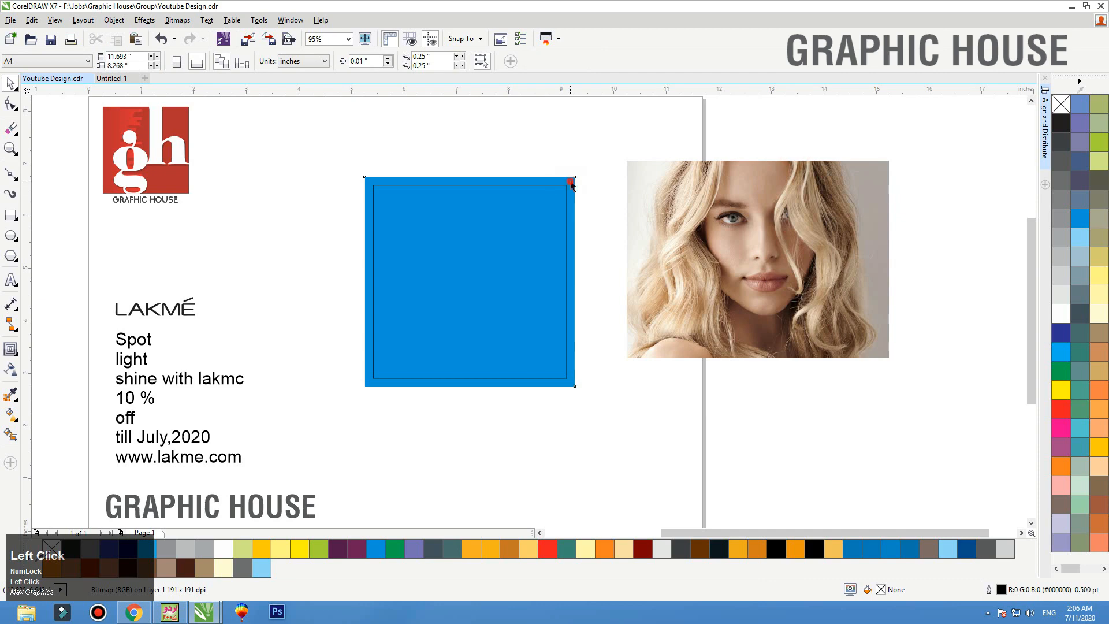
{"action": "left_click", "coordinate": [571, 184]}
Edit the PowerClip contents, scaling the photo to about 4.29 by 3.24 in and aligning it with the frame's upper edge.
{"action": "left_click", "coordinate": [560, 210], "text": "ctrl"}
{"action": "left_click_drag", "start_coordinate": [559, 210], "coordinate": [457, 320]}
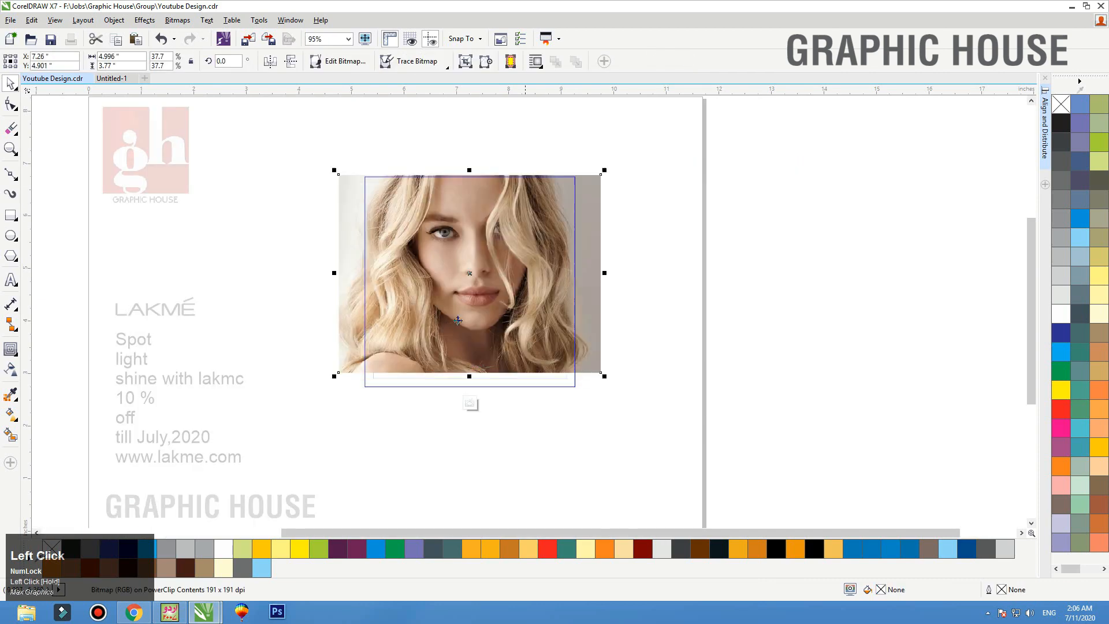
{"action": "left_click_drag", "start_coordinate": [336, 375], "coordinate": [368, 350]}
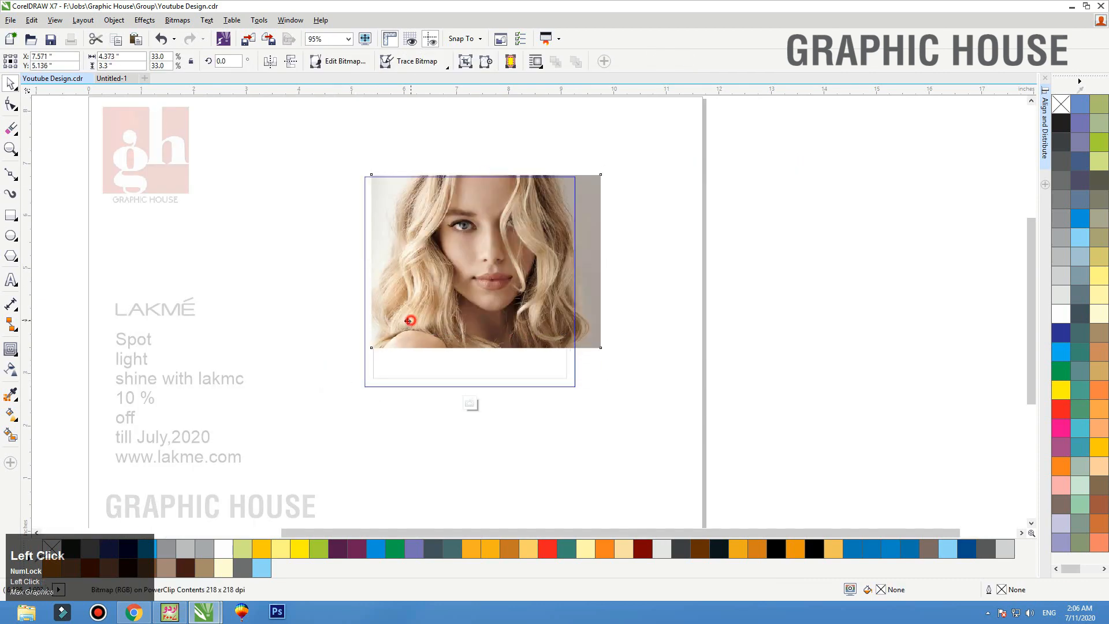
{"action": "left_click_drag", "start_coordinate": [410, 321], "coordinate": [402, 321]}
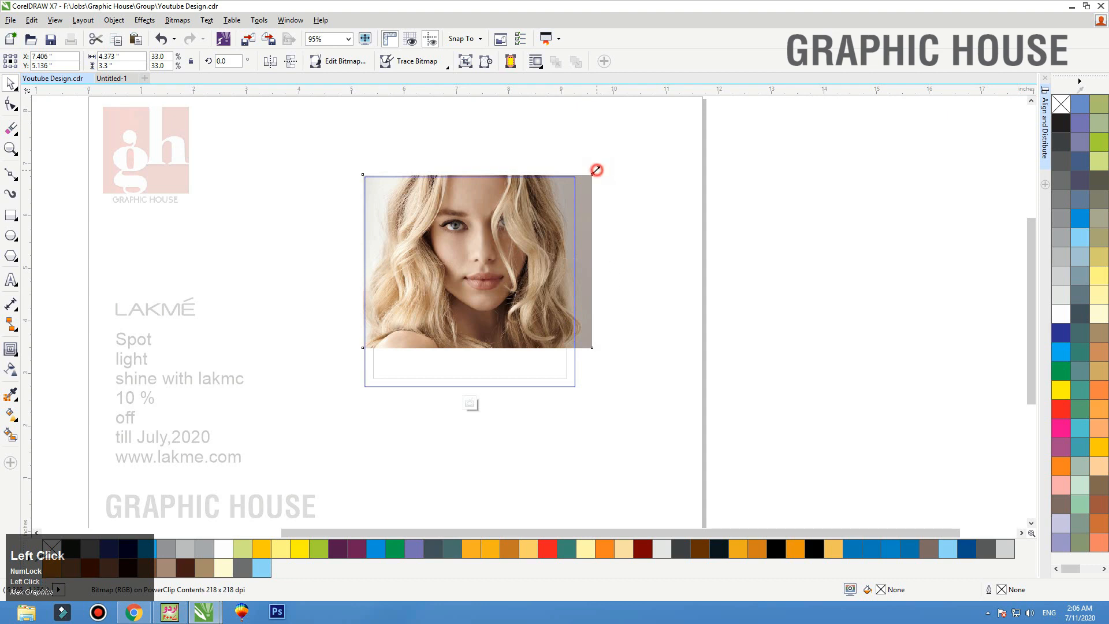
{"action": "left_click_drag", "start_coordinate": [597, 170], "coordinate": [593, 173]}
{"action": "left_click", "coordinate": [616, 158]}
{"action": "key", "text": "F2"}
{"action": "left_click_drag", "start_coordinate": [657, 150], "coordinate": [288, 461]}
{"action": "left_click", "coordinate": [513, 258]}
{"action": "key", "text": "Up"}
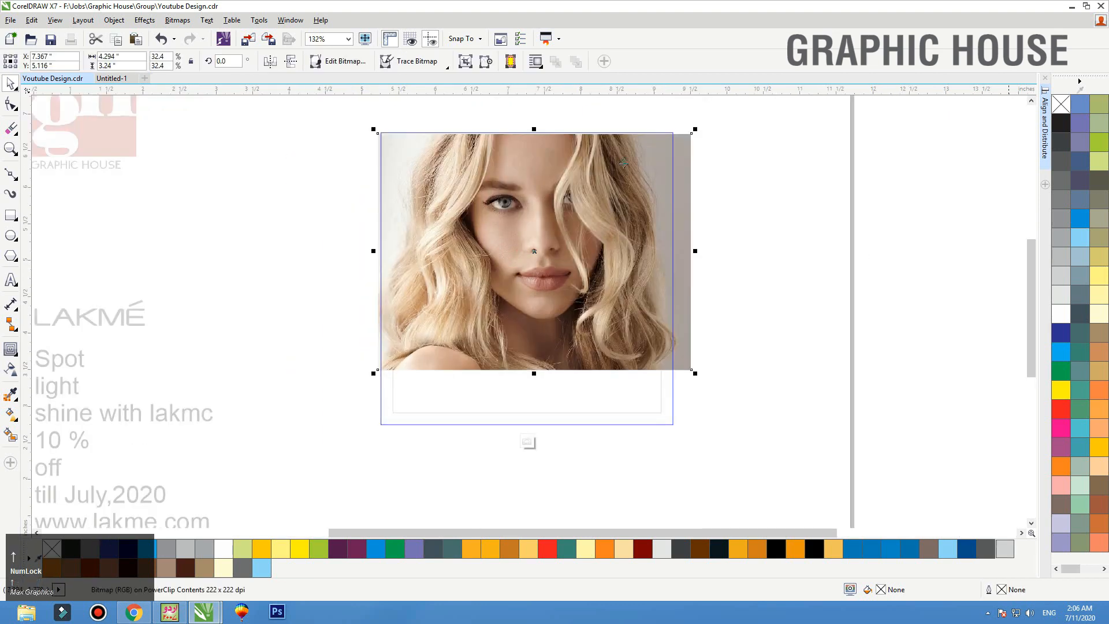
{"action": "key", "text": "Up"}
Draw a rectangle about 4.3 by 3.33 in over the photo, with a red fill and no outline.
{"action": "left_click", "coordinate": [11, 215]}
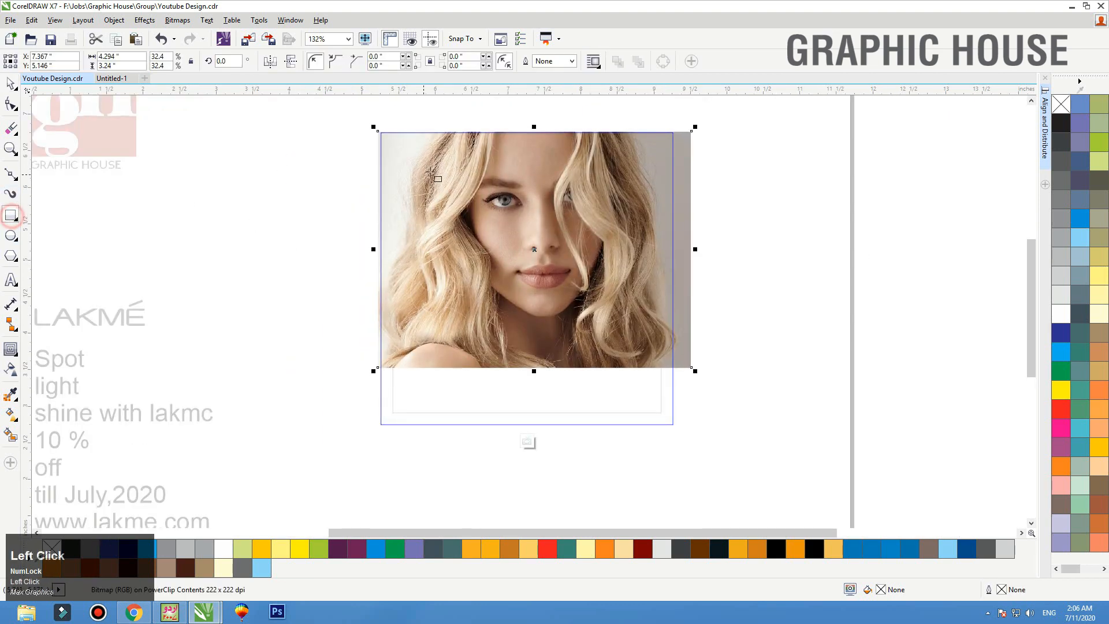
{"action": "left_click_drag", "start_coordinate": [366, 124], "coordinate": [680, 368]}
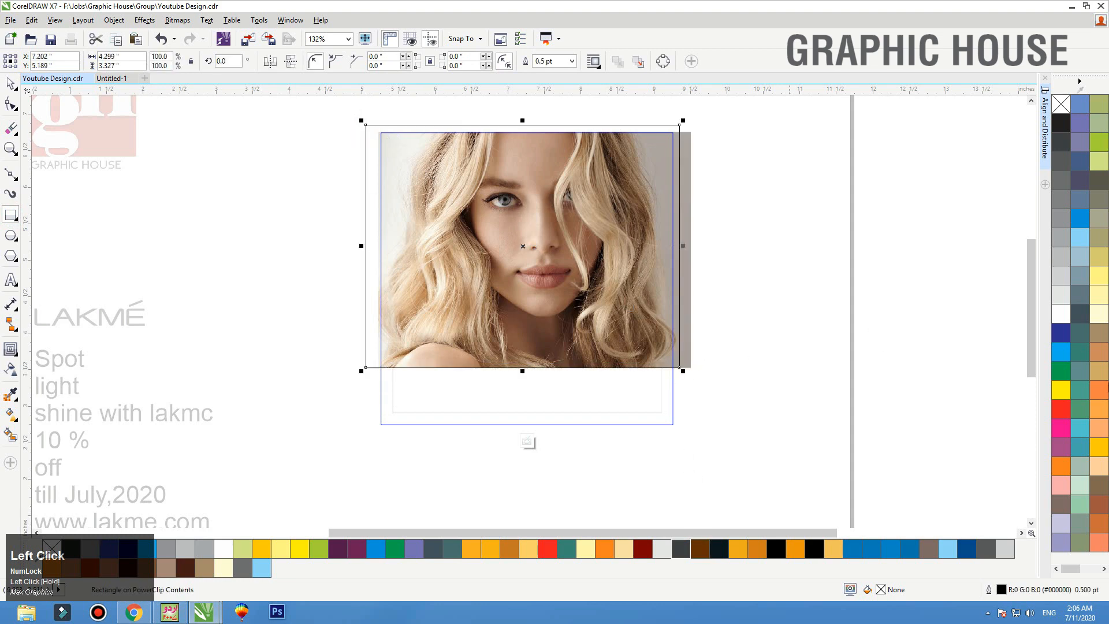
{"action": "left_click", "coordinate": [1063, 408]}
{"action": "right_click", "coordinate": [1069, 104]}
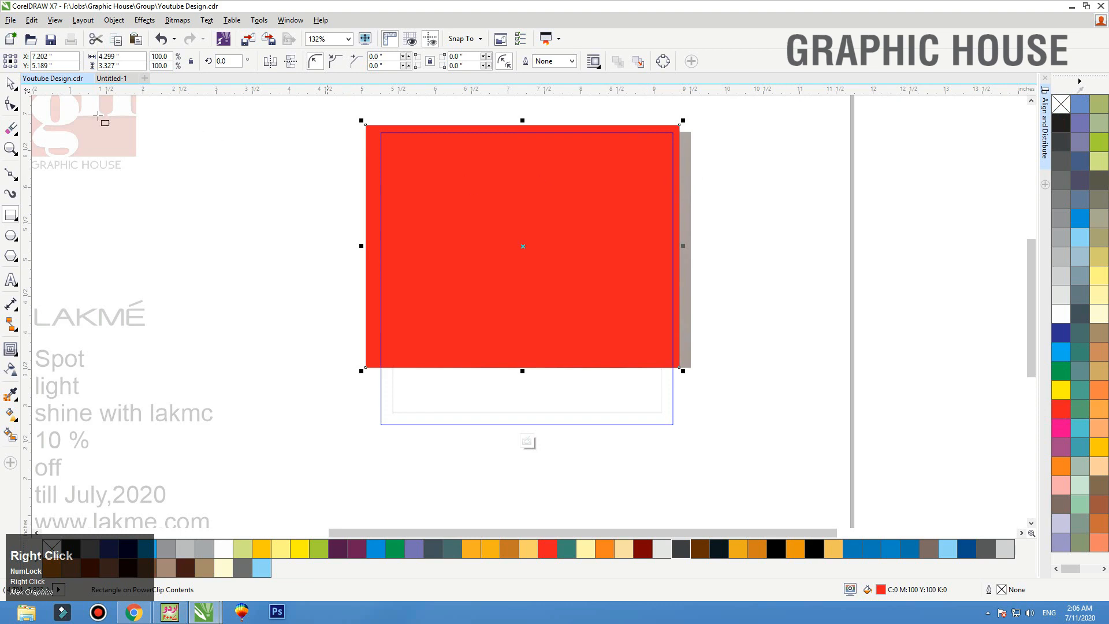
{"action": "left_click", "coordinate": [10, 84]}
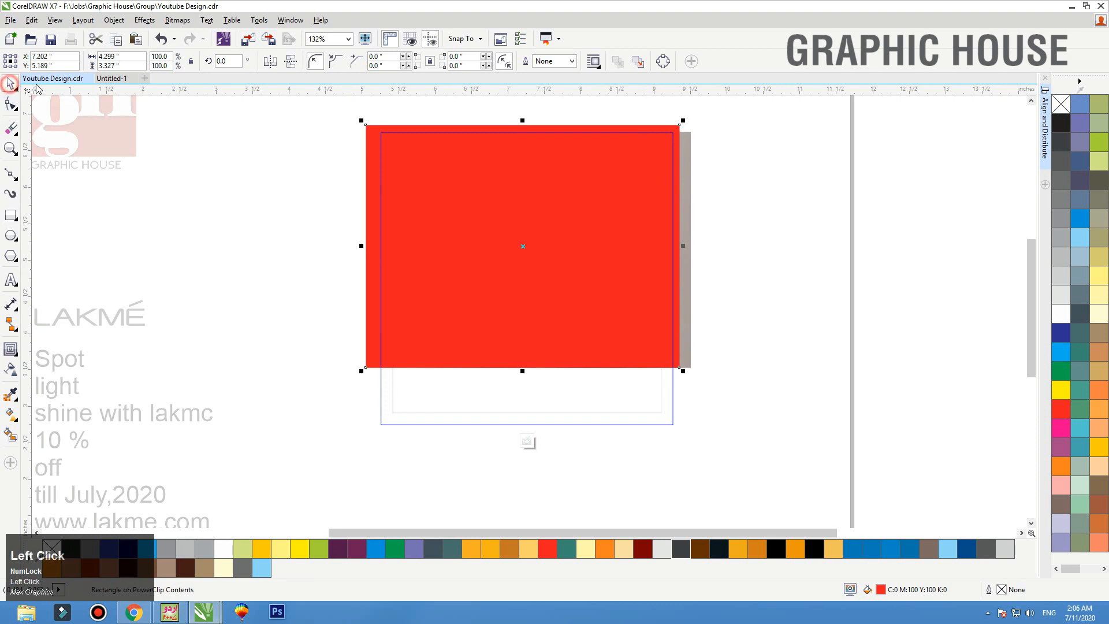
Set the red rectangle's transparency merge mode to Multiply and deselect it.
{"action": "left_click", "coordinate": [13, 373]}
{"action": "left_click", "coordinate": [149, 63]}
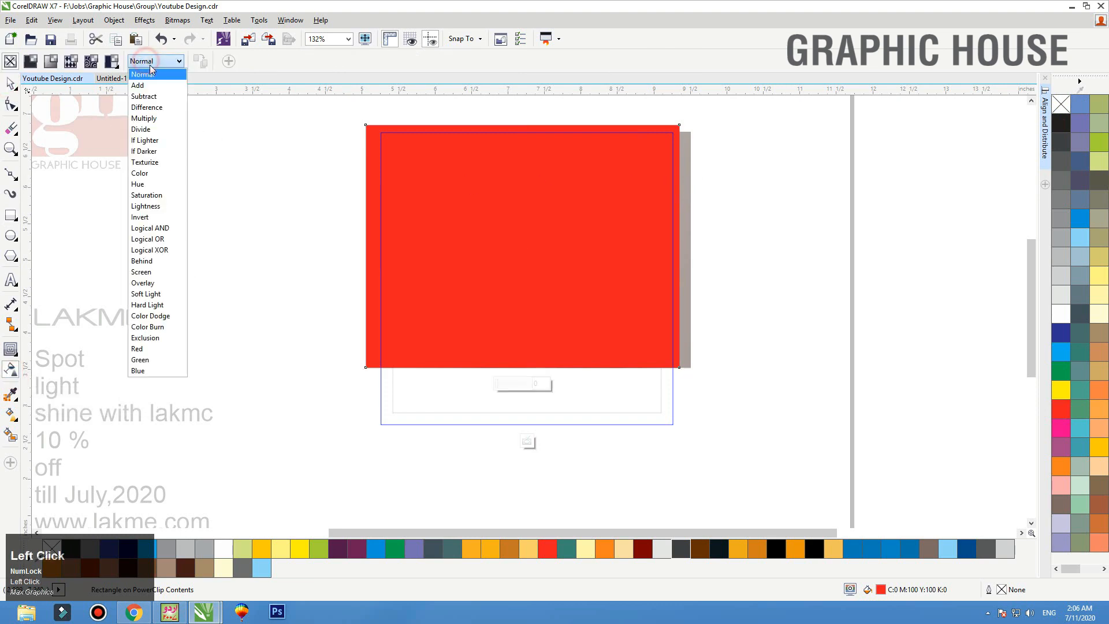
{"action": "left_click", "coordinate": [156, 118]}
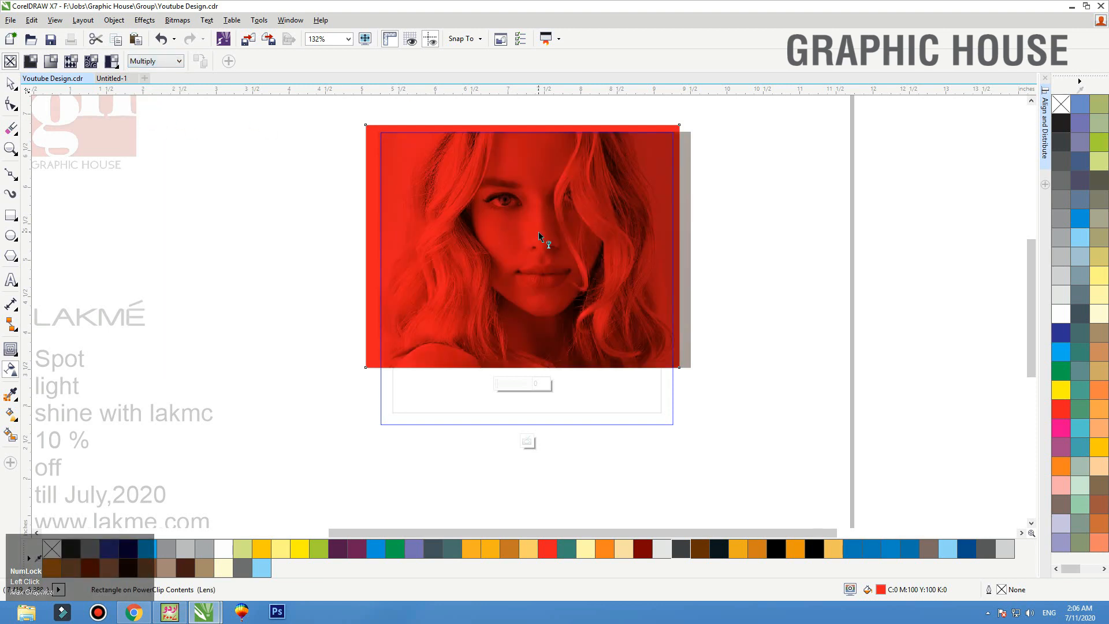
{"action": "left_click", "coordinate": [12, 85]}
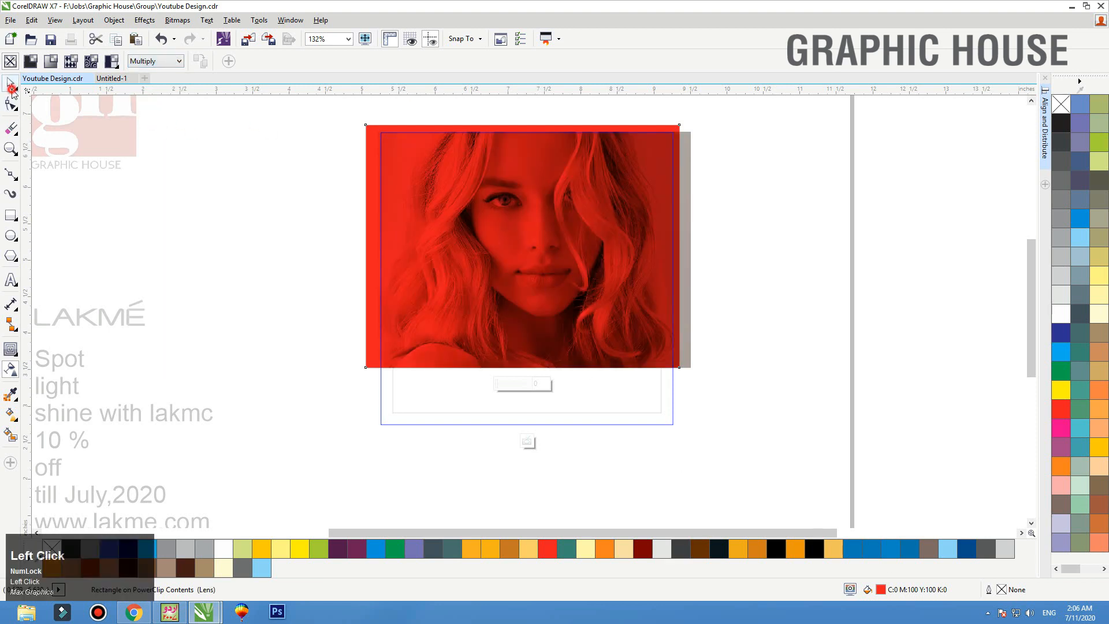
{"action": "left_click", "coordinate": [745, 258]}
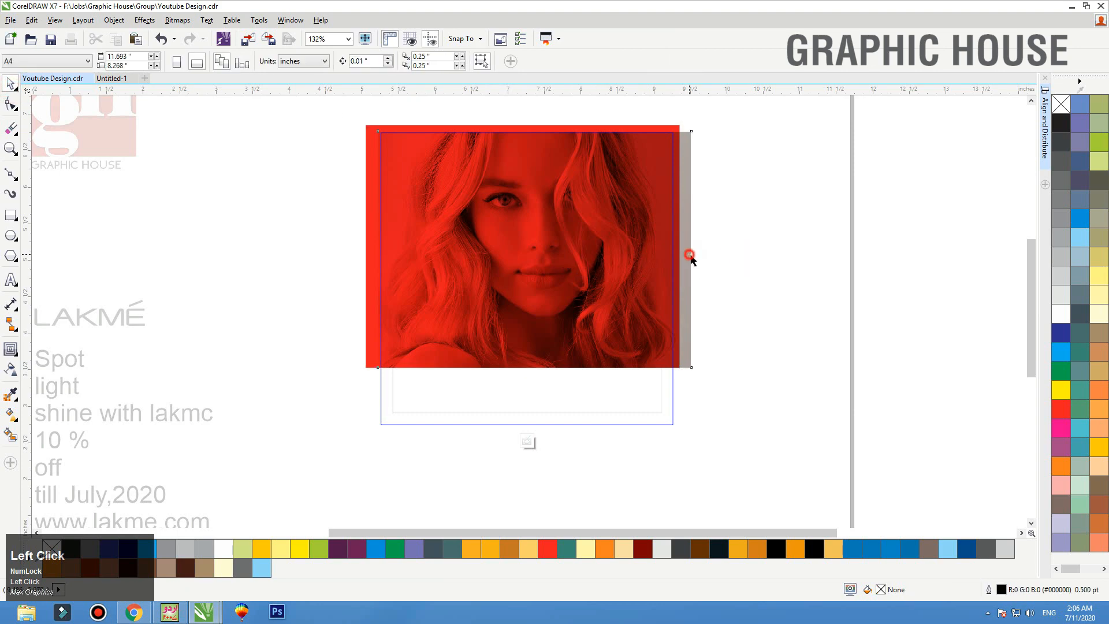
Duplicate the portrait photo and place the copy beside the red-tinted frame.
{"action": "left_click", "coordinate": [691, 256]}
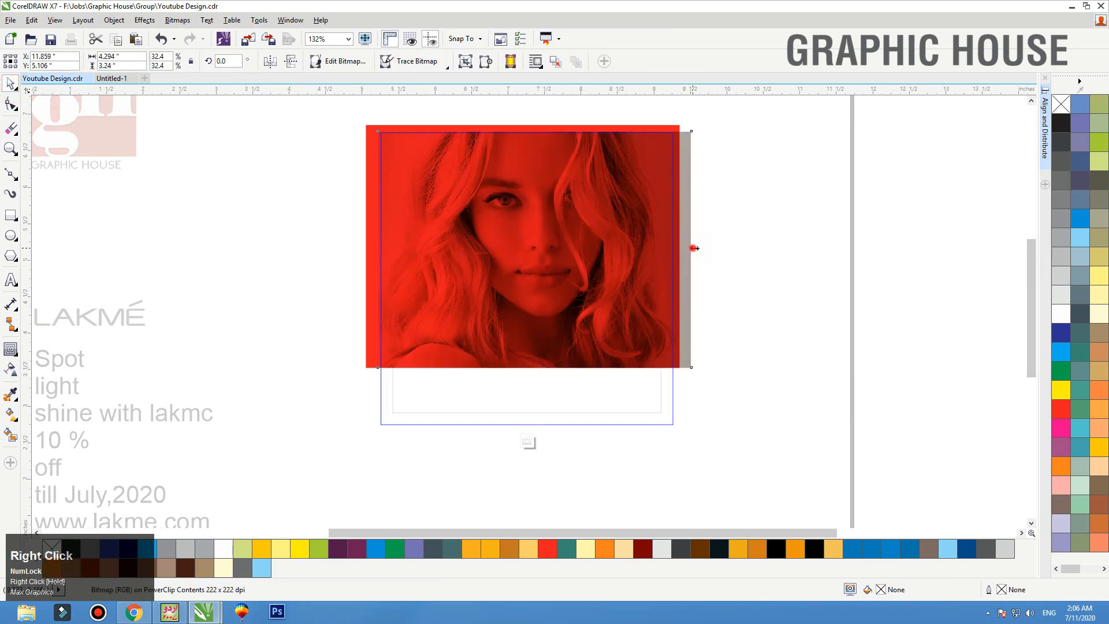
{"action": "left_click_drag", "start_coordinate": [694, 248], "coordinate": [884, 241]}
{"action": "scroll", "coordinate": [701, 237], "scroll_direction": "down", "scroll_amount": 3}
{"action": "right_click", "coordinate": [884, 241]}
{"action": "left_click_drag", "start_coordinate": [905, 172], "coordinate": [462, 335]}
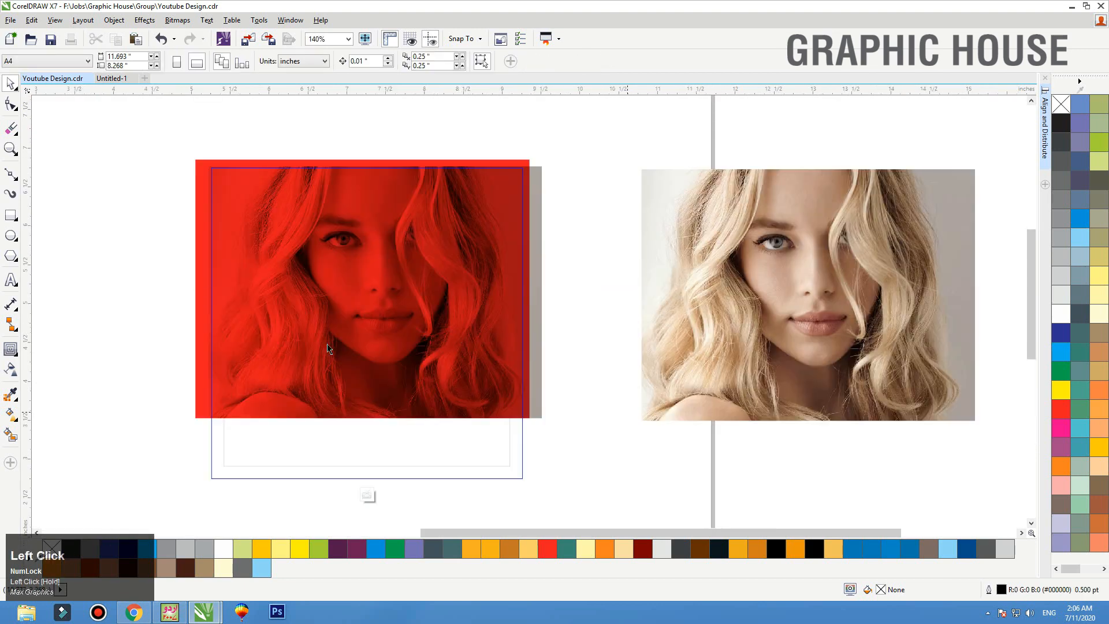
Add the letter "S" as artistic text and set its font to Humnst777 BlkCn BT.
{"action": "left_click", "coordinate": [11, 280]}
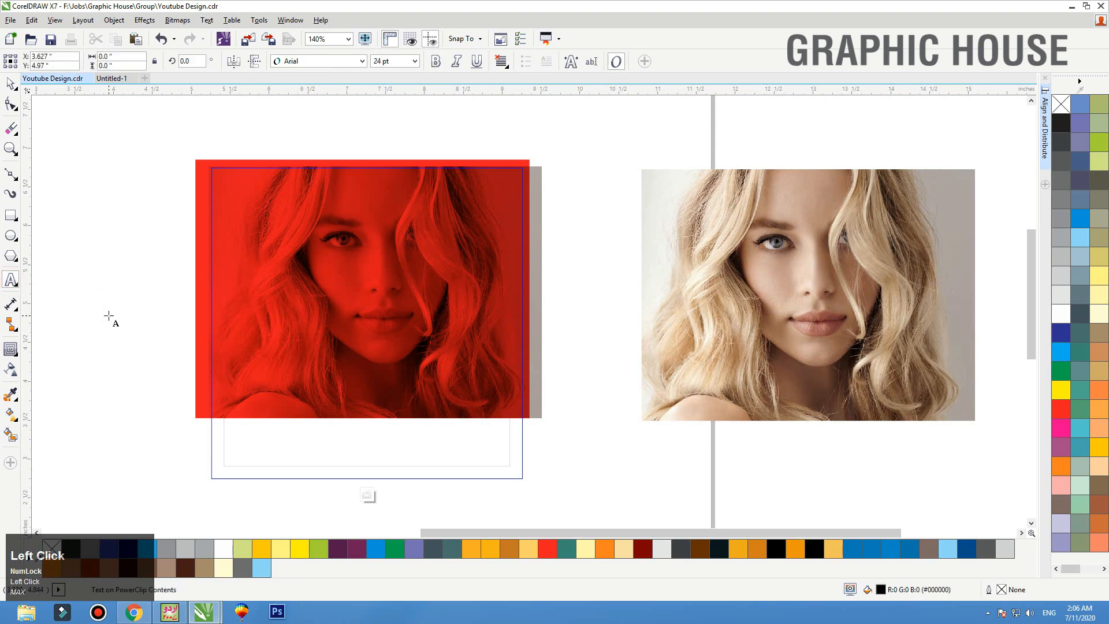
{"action": "type", "text": "S"}
{"action": "left_click", "coordinate": [10, 83]}
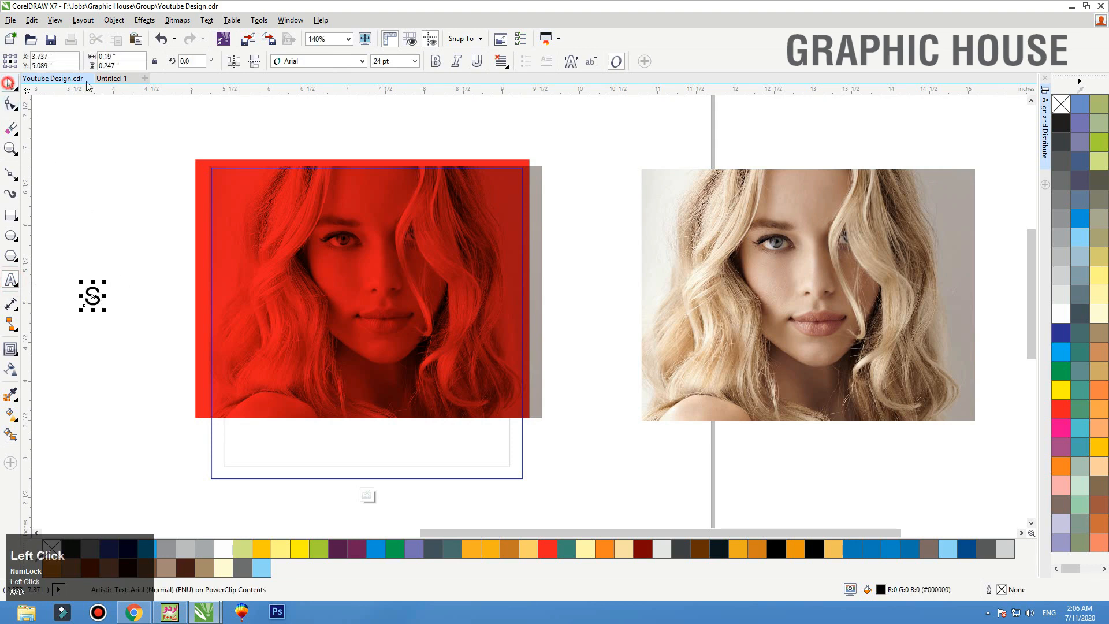
{"action": "left_click", "coordinate": [317, 62]}
{"action": "mouse_move", "coordinate": [341, 137]}
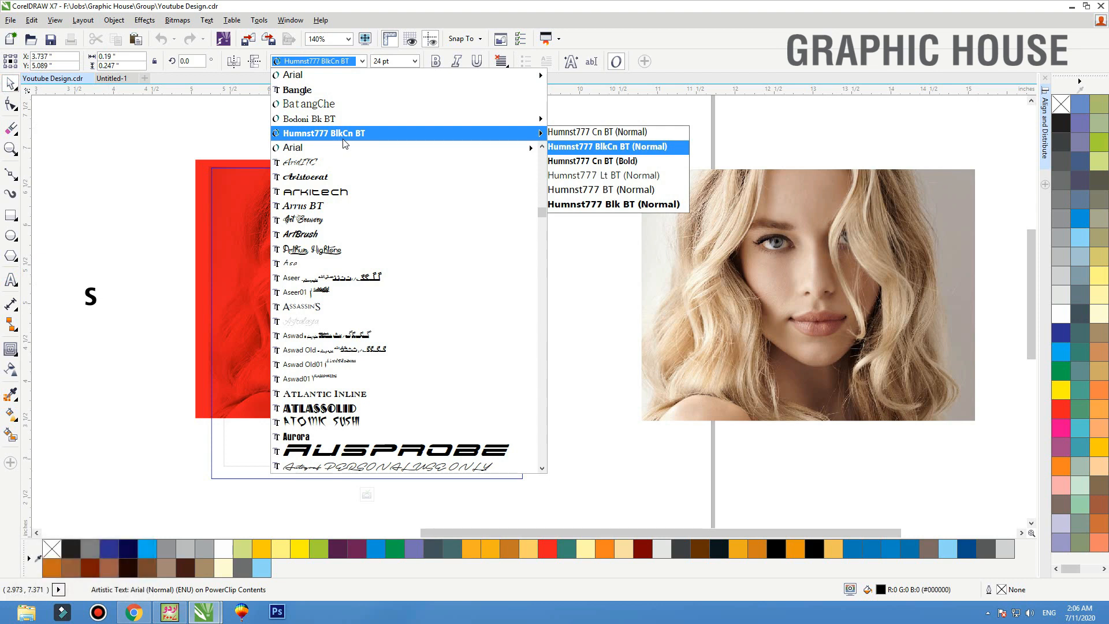
{"action": "left_click", "coordinate": [343, 138]}
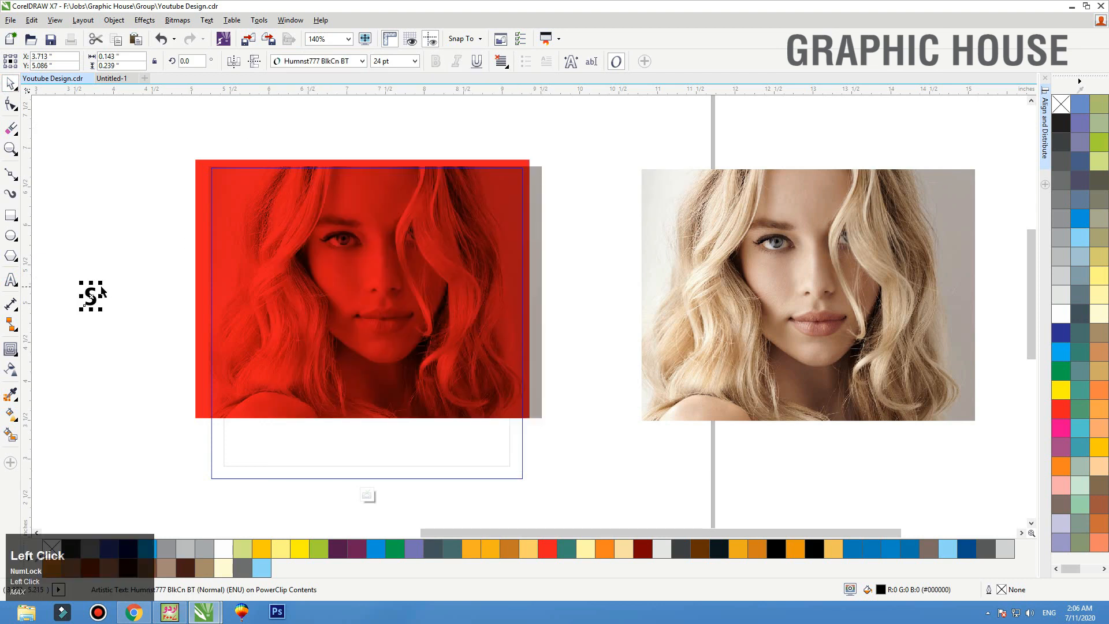
Rotate the S to about 63 degrees, enlarge it to about 460 pt, and place it over the red-tinted portrait.
{"action": "left_click_drag", "start_coordinate": [101, 284], "coordinate": [216, 162]}
{"action": "left_click_drag", "start_coordinate": [167, 253], "coordinate": [168, 352]}
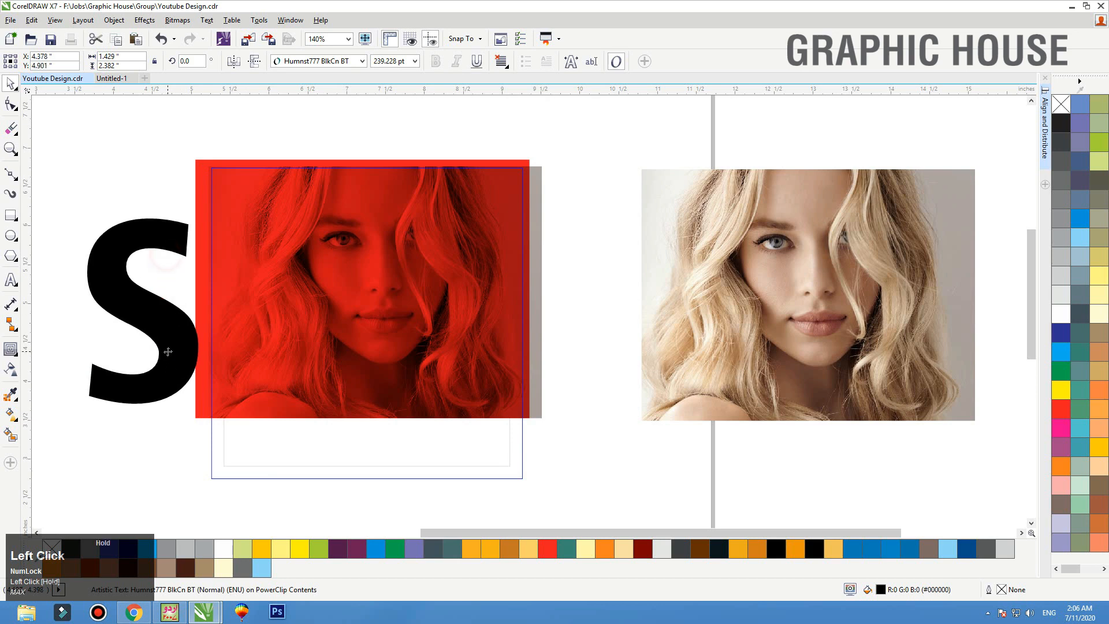
{"action": "left_click_drag", "start_coordinate": [194, 212], "coordinate": [96, 240]}
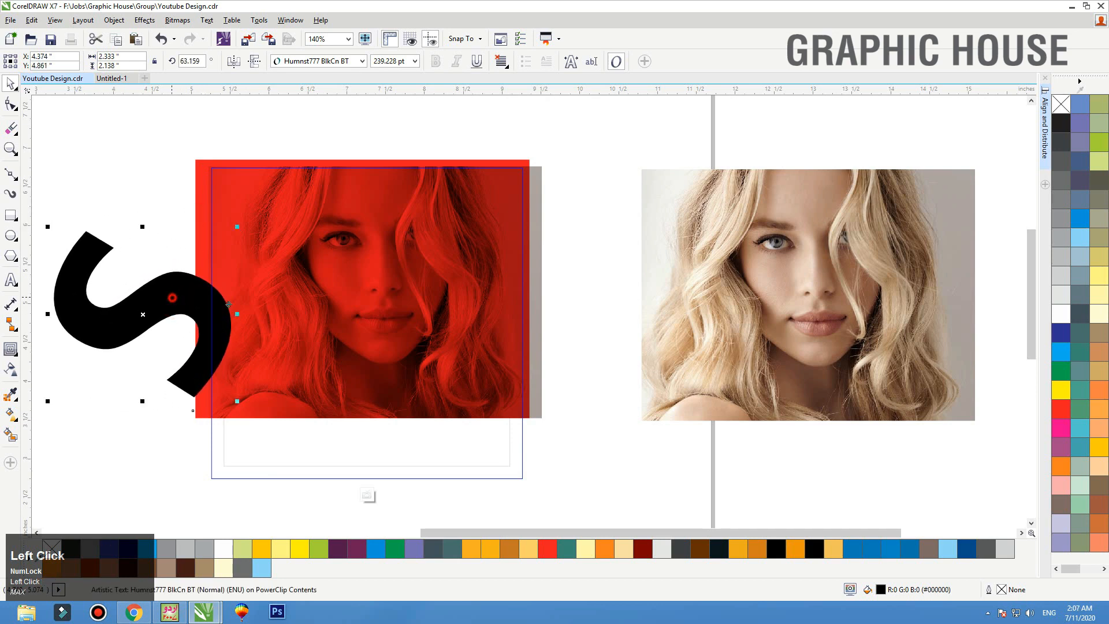
{"action": "left_click_drag", "start_coordinate": [174, 299], "coordinate": [327, 262]}
{"action": "left_click_drag", "start_coordinate": [393, 366], "coordinate": [560, 520]}
Refine the S's rotation to about 68 degrees and stretch it to about 5.92 by 3.91 in, extending past the frame.
{"action": "left_click", "coordinate": [481, 313]}
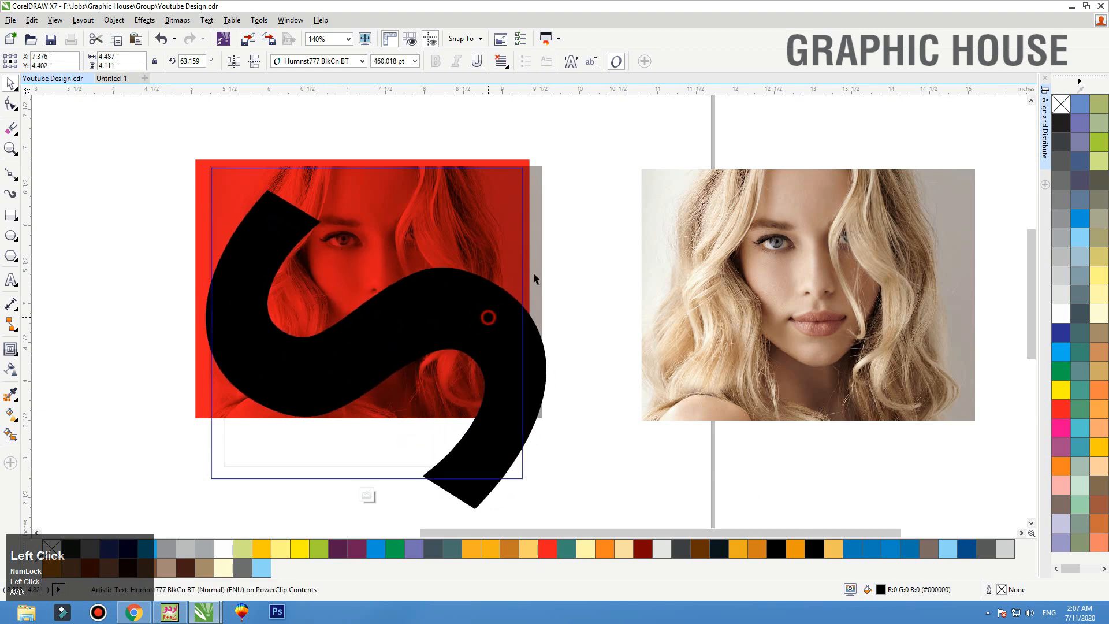
{"action": "left_click_drag", "start_coordinate": [550, 181], "coordinate": [539, 136]}
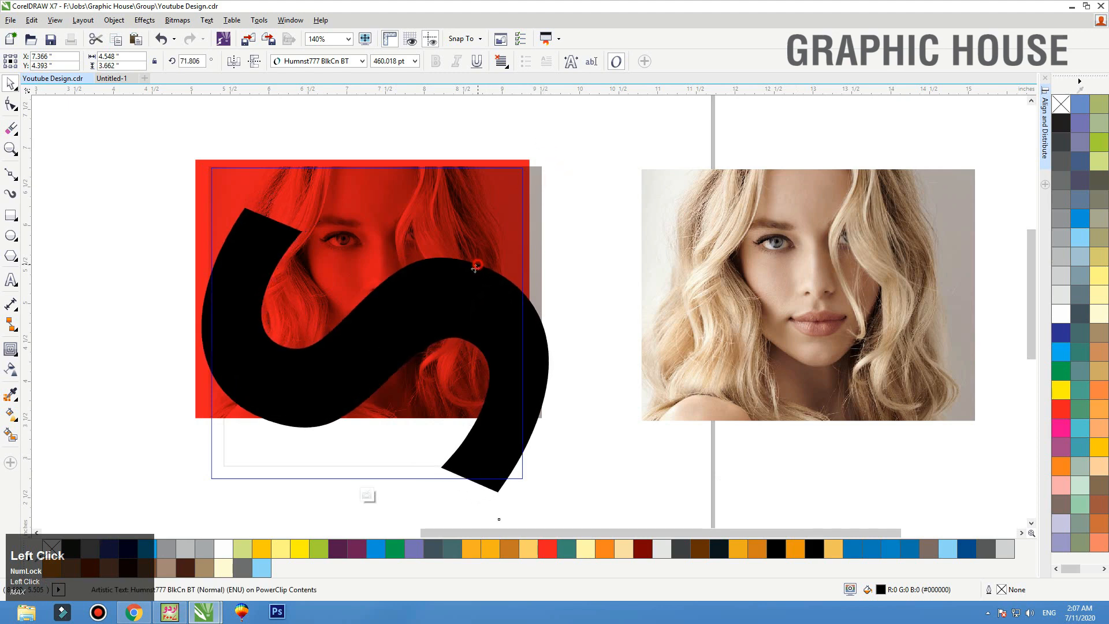
{"action": "left_click_drag", "start_coordinate": [464, 278], "coordinate": [494, 276]}
{"action": "left_click_drag", "start_coordinate": [581, 206], "coordinate": [621, 172]}
{"action": "left_click_drag", "start_coordinate": [537, 287], "coordinate": [585, 288]}
{"action": "left_click_drag", "start_coordinate": [662, 168], "coordinate": [657, 172]}
{"action": "left_click", "coordinate": [618, 281], "text": "ctrl"}
{"action": "left_click_drag", "start_coordinate": [618, 281], "coordinate": [618, 277]}
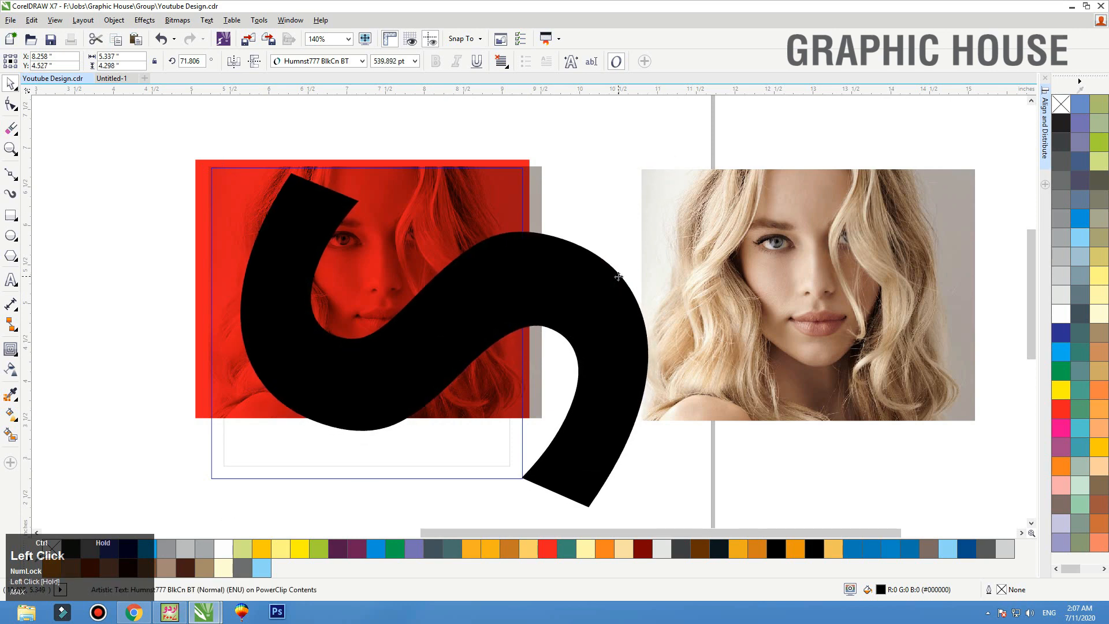
{"action": "left_click_drag", "start_coordinate": [653, 168], "coordinate": [631, 171]}
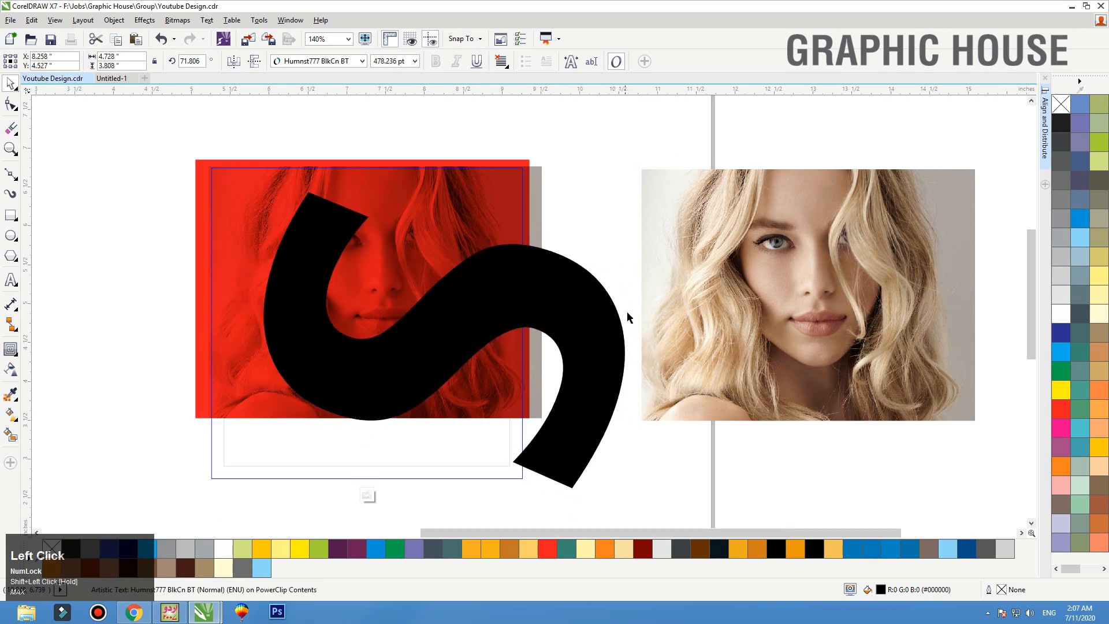
{"action": "left_click_drag", "start_coordinate": [631, 341], "coordinate": [599, 310]}
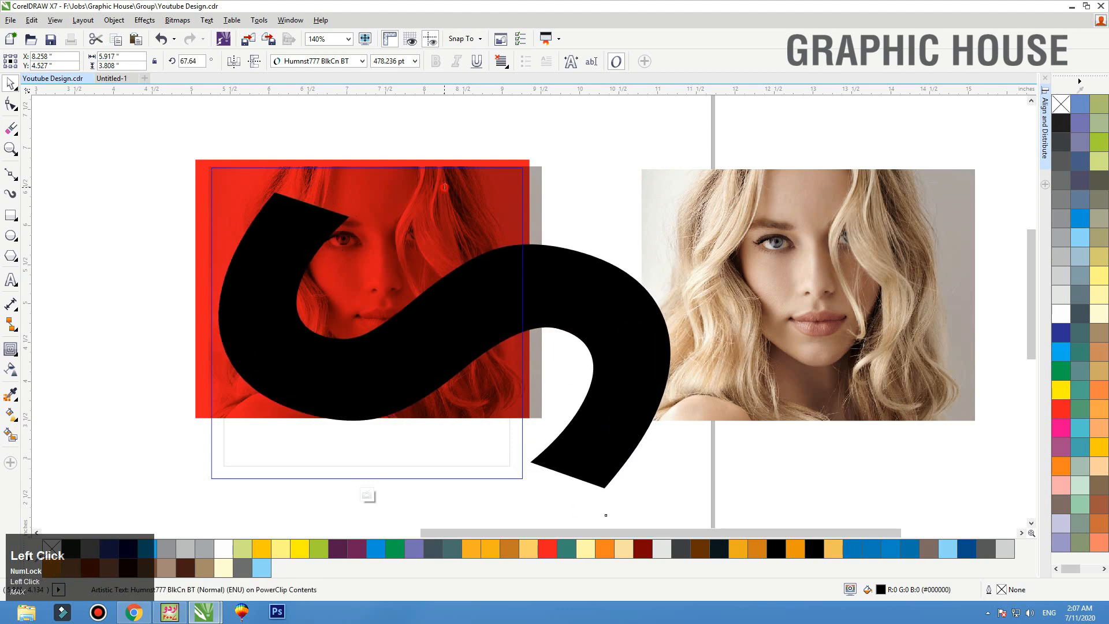
{"action": "left_click_drag", "start_coordinate": [444, 187], "coordinate": [444, 179]}
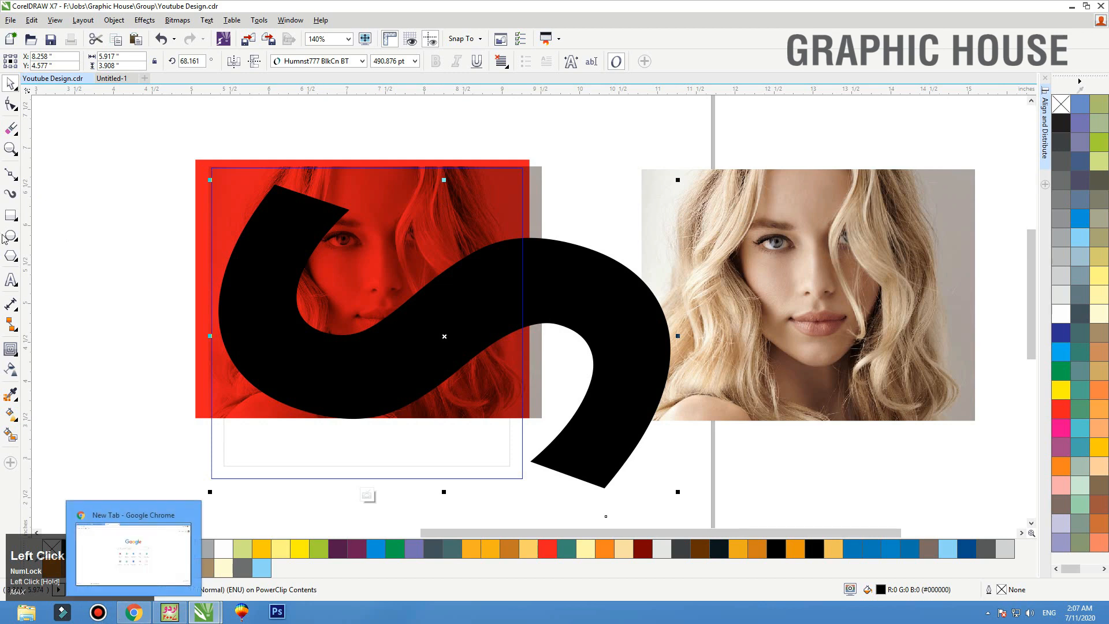
Trim the S at the frame's right edge using a rectangle about 3.93 by 4.86 in, and delete that rectangle.
{"action": "key", "text": "F6"}
{"action": "left_click_drag", "start_coordinate": [829, 133], "coordinate": [523, 510]}
{"action": "key", "text": "space"}
{"action": "left_click", "coordinate": [412, 319], "text": "shift"}
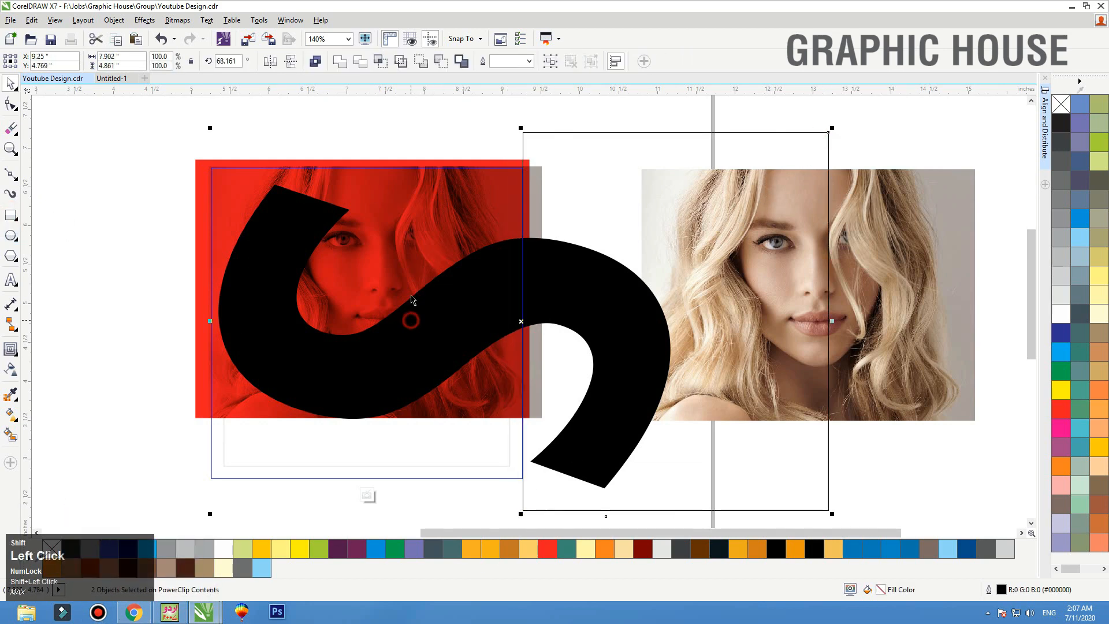
{"action": "left_click", "coordinate": [363, 62]}
{"action": "left_click", "coordinate": [578, 122]}
{"action": "left_click", "coordinate": [582, 133]}
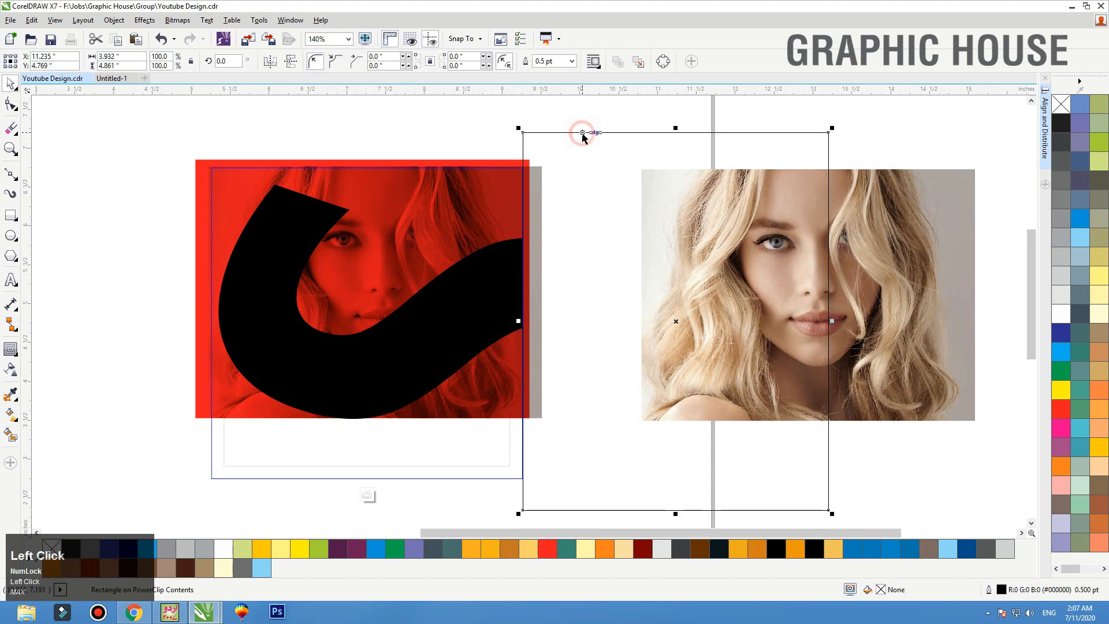
{"action": "key", "text": "Delete"}
{"action": "left_click_drag", "start_coordinate": [487, 340], "coordinate": [433, 312]}
{"action": "key", "text": "ctrl+z"}
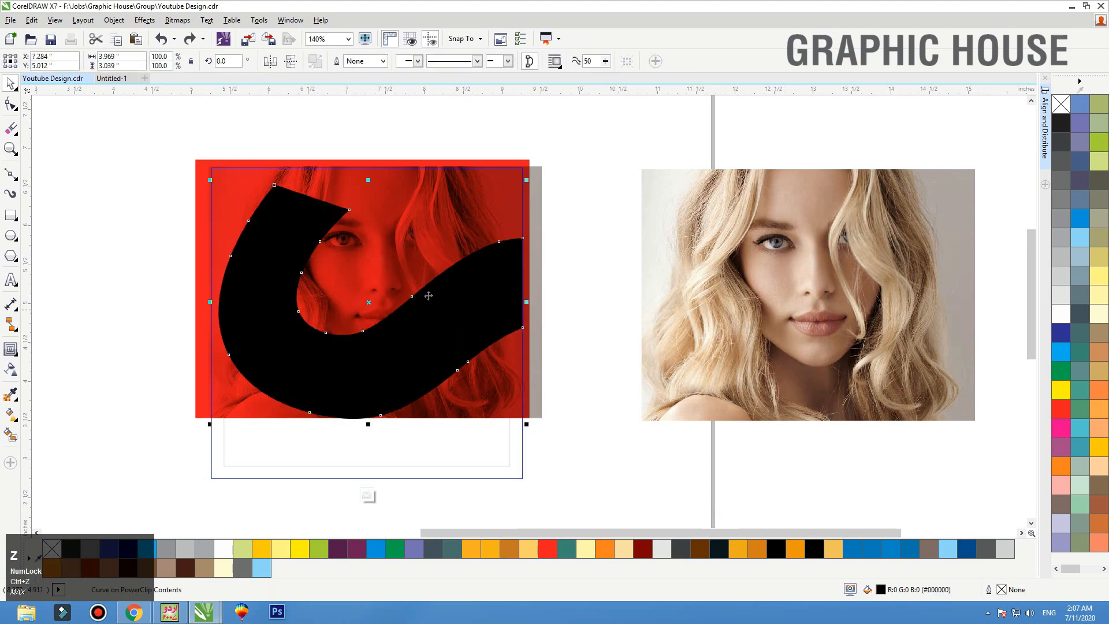
Apply an inside contour of about 0.12 in to the trimmed S, separate it, and delete the outer curve.
{"action": "left_click", "coordinate": [10, 349]}
{"action": "left_click_drag", "start_coordinate": [303, 237], "coordinate": [305, 197]}
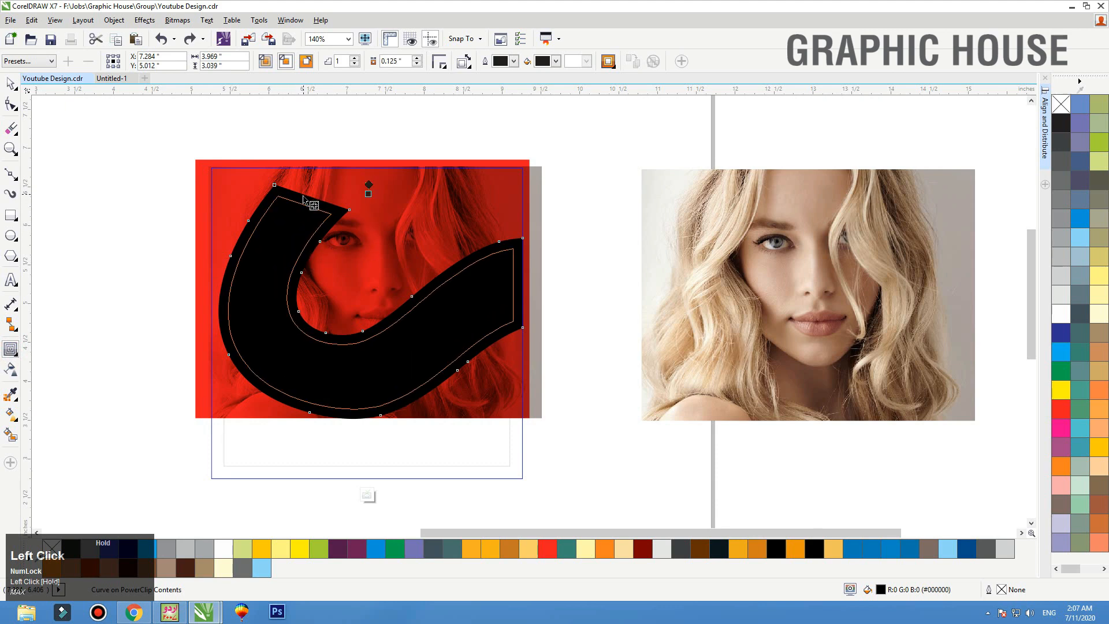
{"action": "key", "text": "space"}
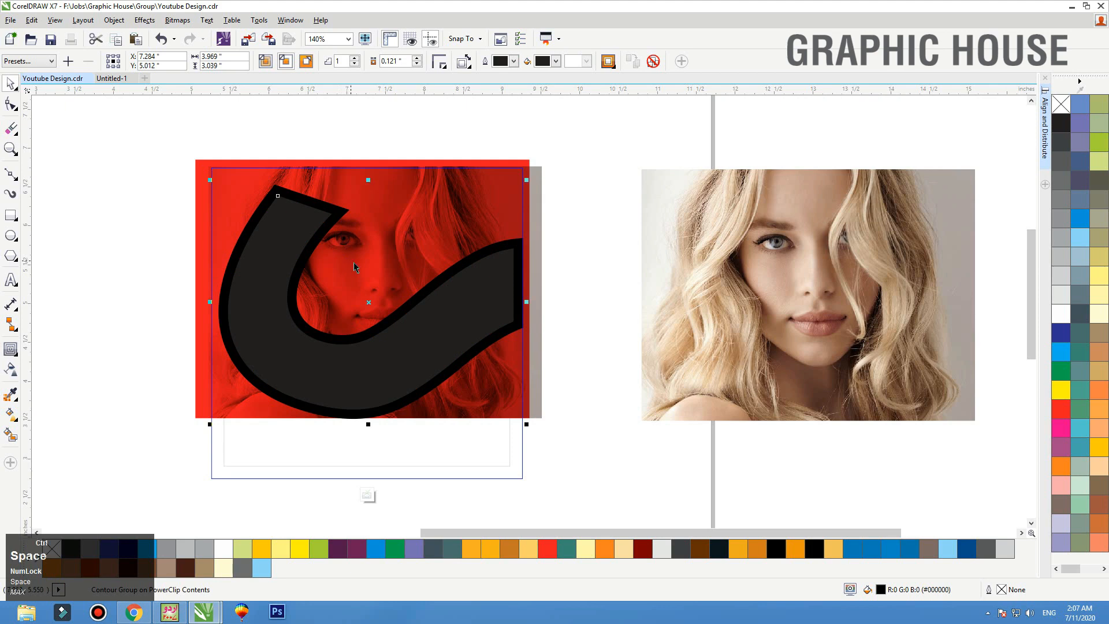
{"action": "left_click", "coordinate": [570, 247]}
{"action": "left_click", "coordinate": [511, 244]}
{"action": "key", "text": "Delete"}
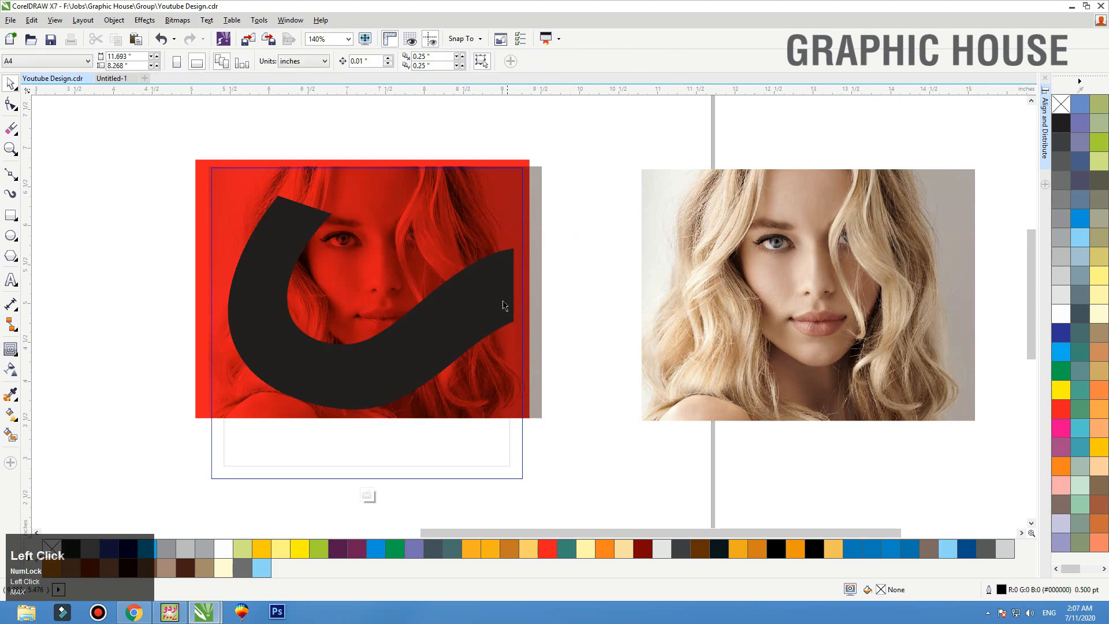
Extend the end nodes of the inner S curve rightward to the red rectangle's edge.
{"action": "double_click", "coordinate": [503, 315]}
{"action": "left_click_drag", "start_coordinate": [547, 232], "coordinate": [549, 331]}
{"action": "key", "text": "space"}
Delete surplus nodes along the inner and lower bends of the S curve, undoing the last deletion.
{"action": "double_click", "coordinate": [520, 287]}
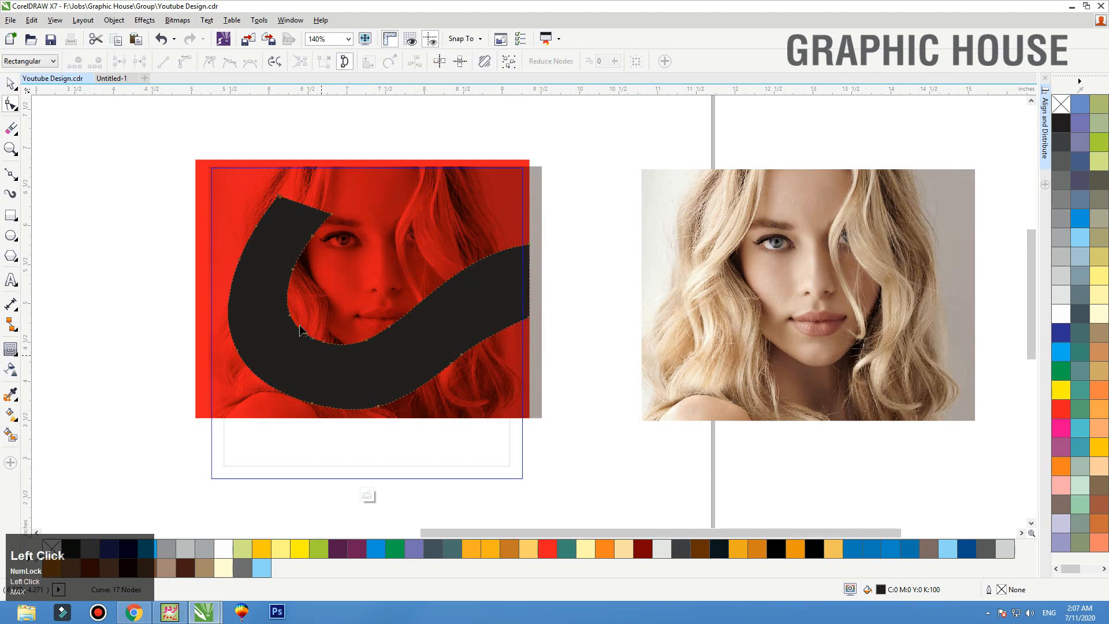
{"action": "left_click_drag", "start_coordinate": [316, 354], "coordinate": [381, 303]}
{"action": "key", "text": "Delete"}
{"action": "left_click_drag", "start_coordinate": [320, 393], "coordinate": [298, 416]}
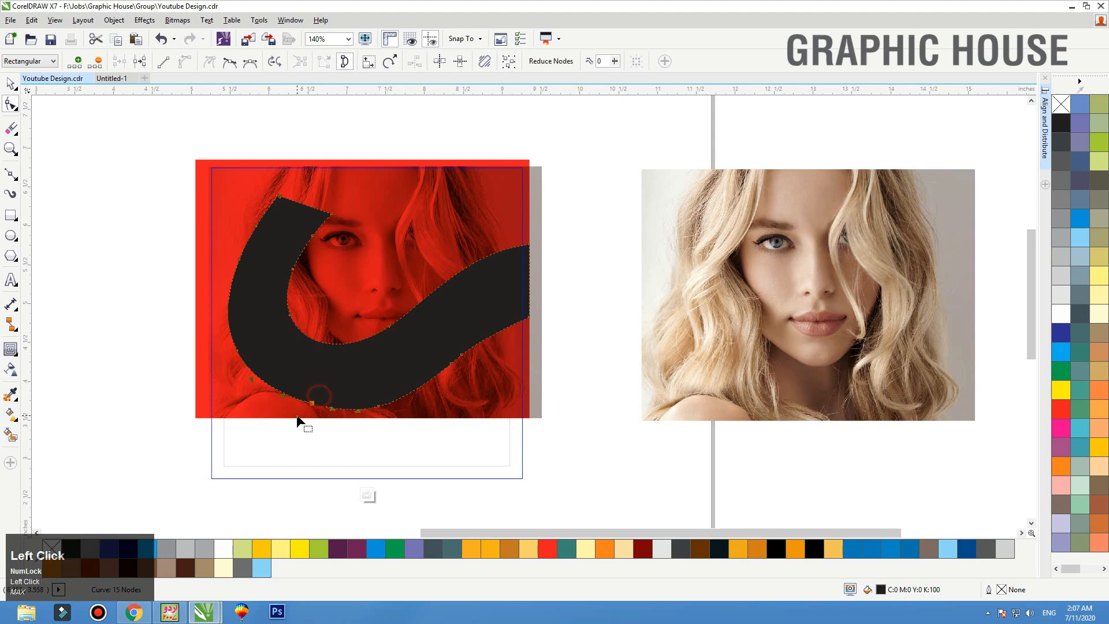
{"action": "key", "text": "Delete"}
{"action": "left_click_drag", "start_coordinate": [387, 272], "coordinate": [415, 352]}
{"action": "key", "text": "Delete"}
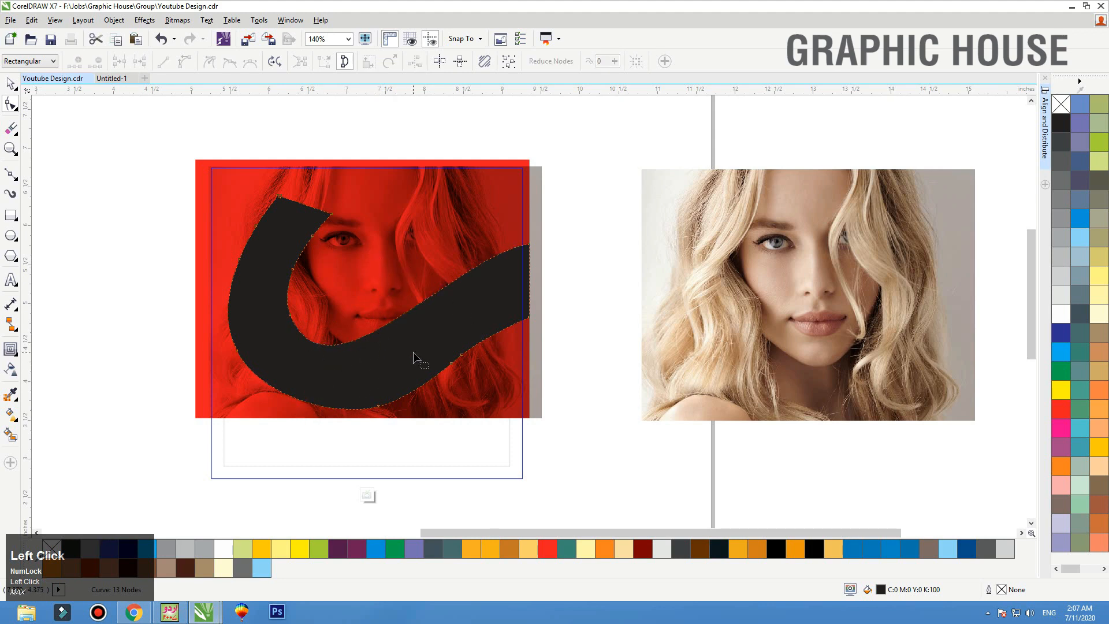
{"action": "key", "text": "ctrl+z"}
{"action": "key", "text": "space"}
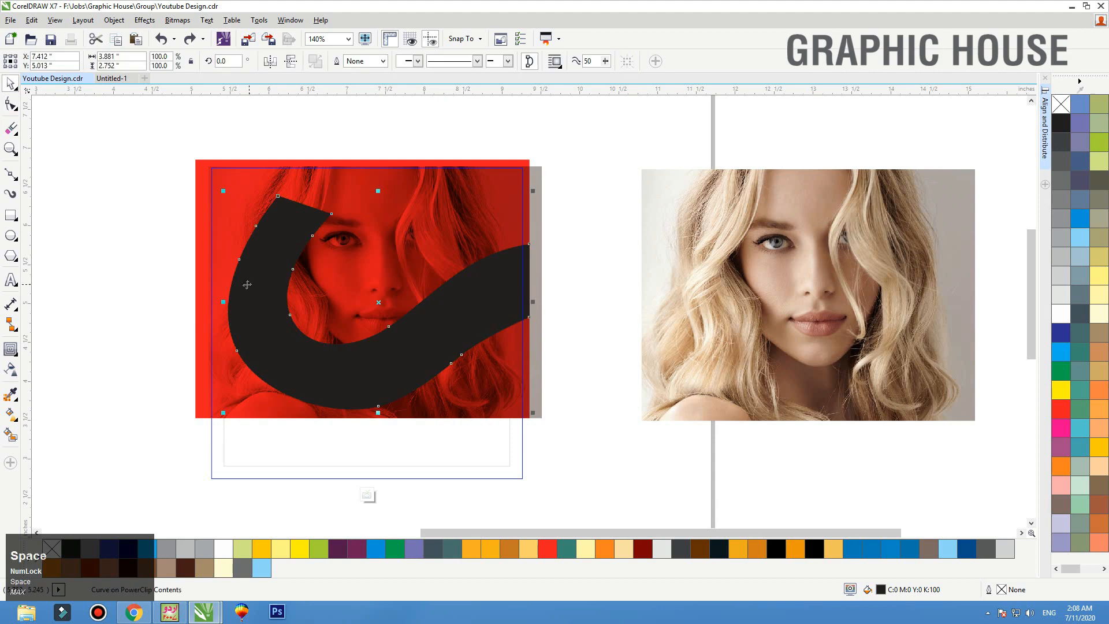
Delete the surplus nodes on the inner side of the S curve's upper left arm.
{"action": "double_click", "coordinate": [247, 284]}
{"action": "left_click_drag", "start_coordinate": [315, 258], "coordinate": [284, 279]}
{"action": "key", "text": "Delete"}
{"action": "left_click_drag", "start_coordinate": [325, 225], "coordinate": [292, 245]}
{"action": "key", "text": "Delete"}
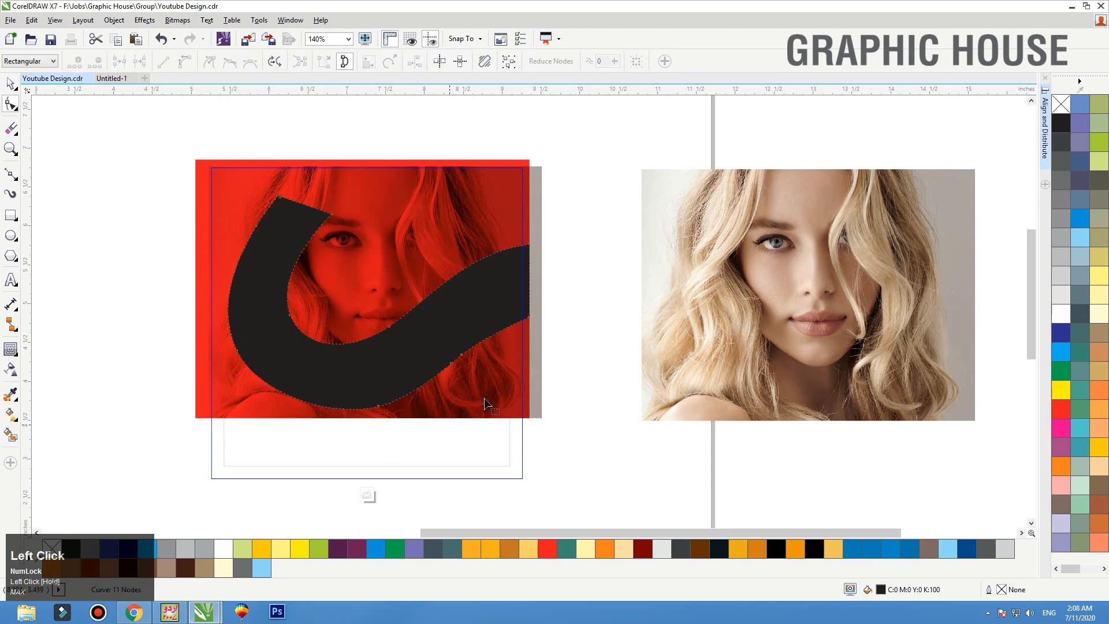
Try to simplify the nodes along the S curve's lower right edge, and deselect the curve.
{"action": "left_click_drag", "start_coordinate": [439, 351], "coordinate": [427, 348]}
{"action": "key", "text": "F2"}
{"action": "left_click_drag", "start_coordinate": [594, 297], "coordinate": [258, 458]}
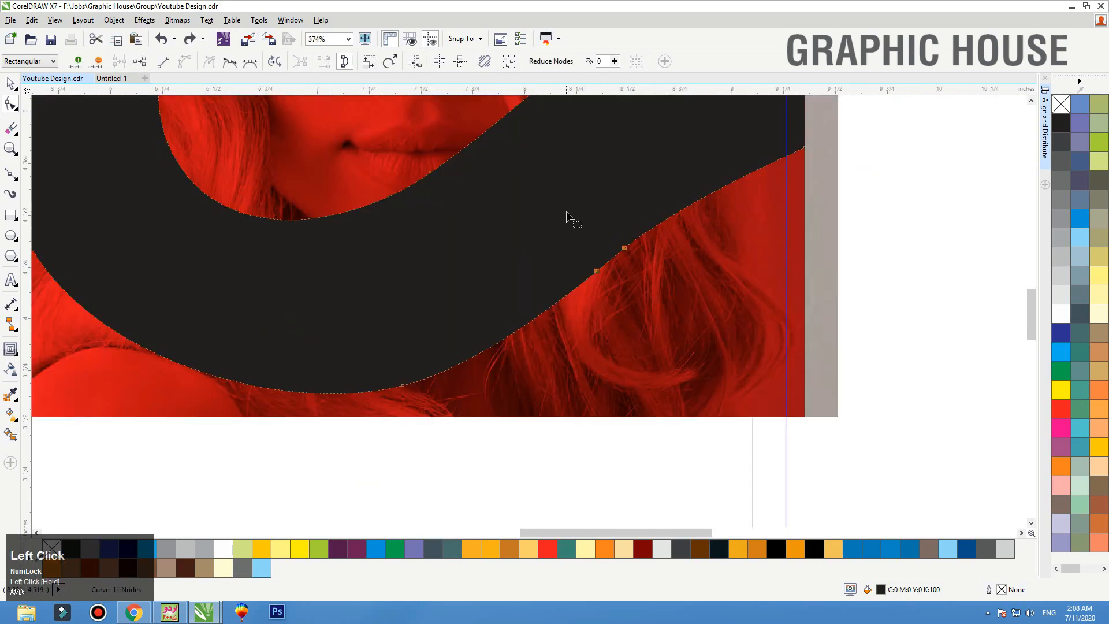
{"action": "key", "text": "ctrl+z"}
{"action": "double_click", "coordinate": [684, 207]}
{"action": "key", "text": "Delete"}
{"action": "left_click", "coordinate": [636, 289]}
{"action": "key", "text": "F3"}
{"action": "key", "text": "F3"}
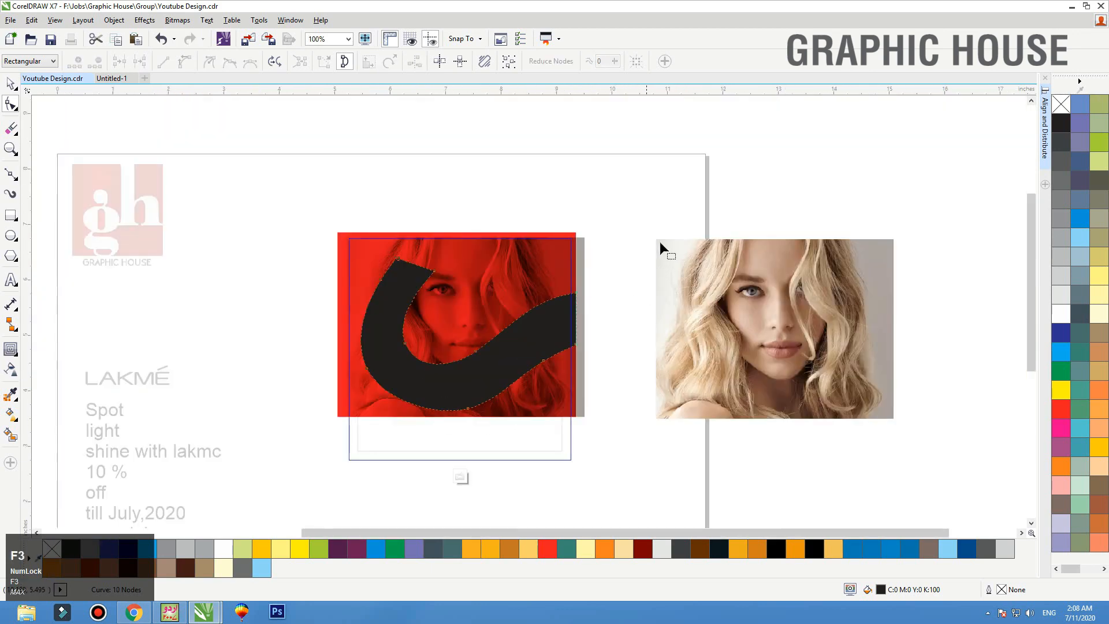
{"action": "key", "text": "space"}
{"action": "left_click", "coordinate": [656, 218]}
Convert the duplicate portrait photo to 8-bit grayscale.
{"action": "key", "text": "F3"}
{"action": "key", "text": "F2"}
{"action": "left_click_drag", "start_coordinate": [328, 252], "coordinate": [630, 426]}
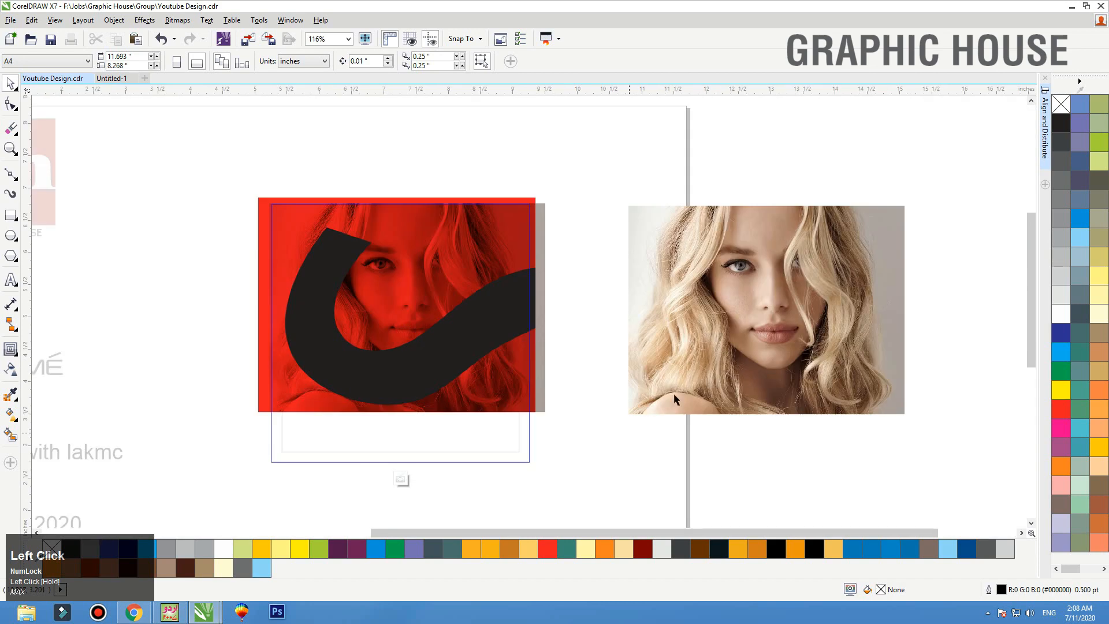
{"action": "left_click", "coordinate": [734, 319]}
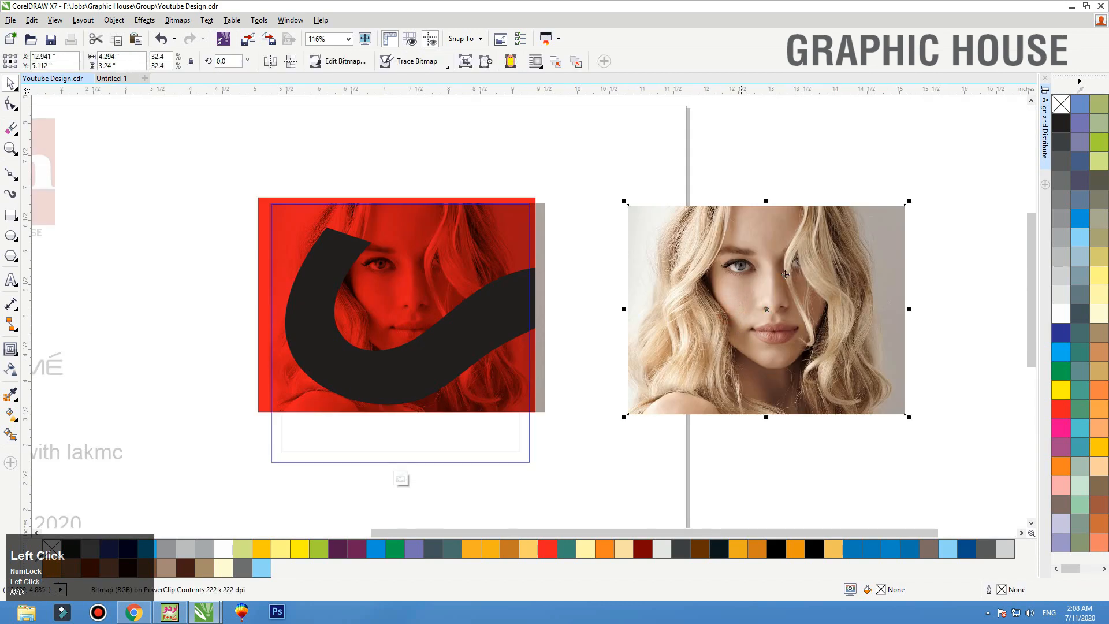
{"action": "left_click", "coordinate": [177, 20]}
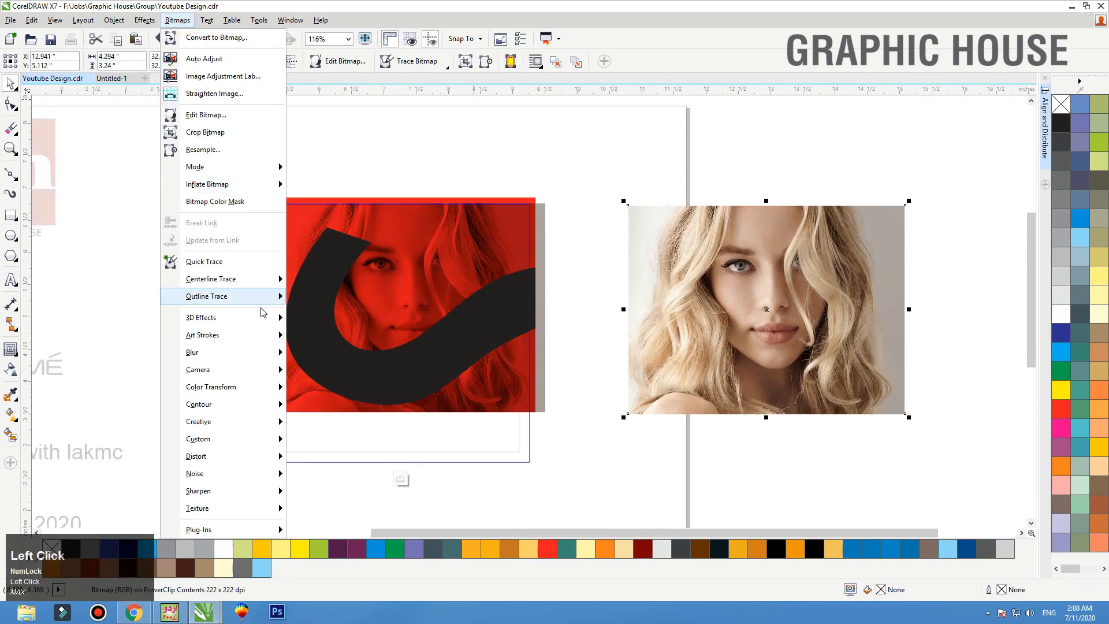
{"action": "mouse_move", "coordinate": [266, 167]}
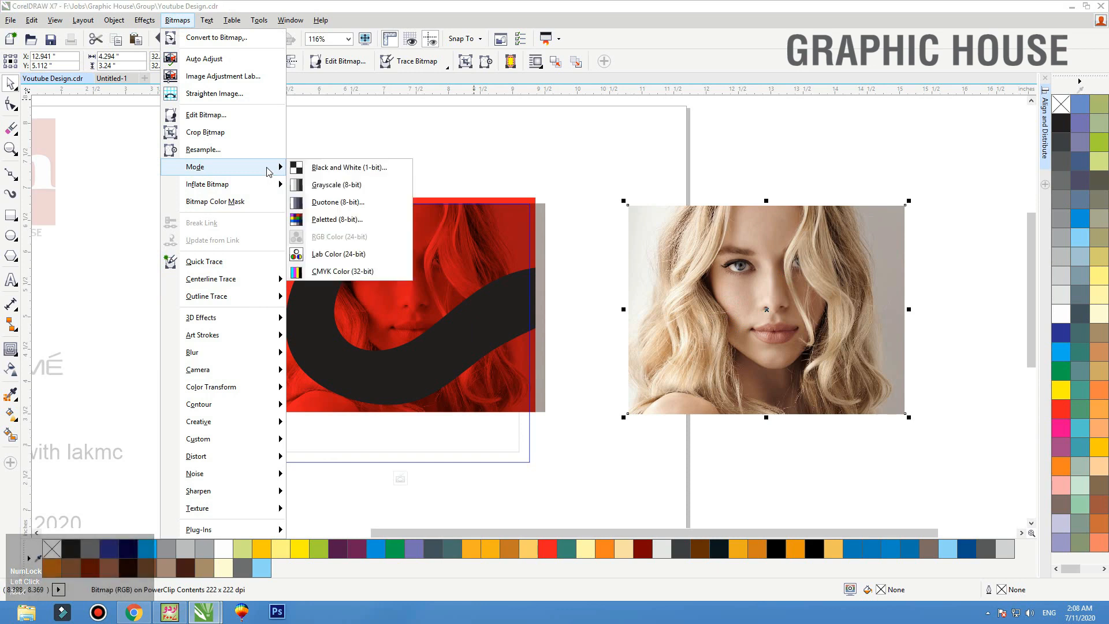
{"action": "left_click", "coordinate": [353, 185]}
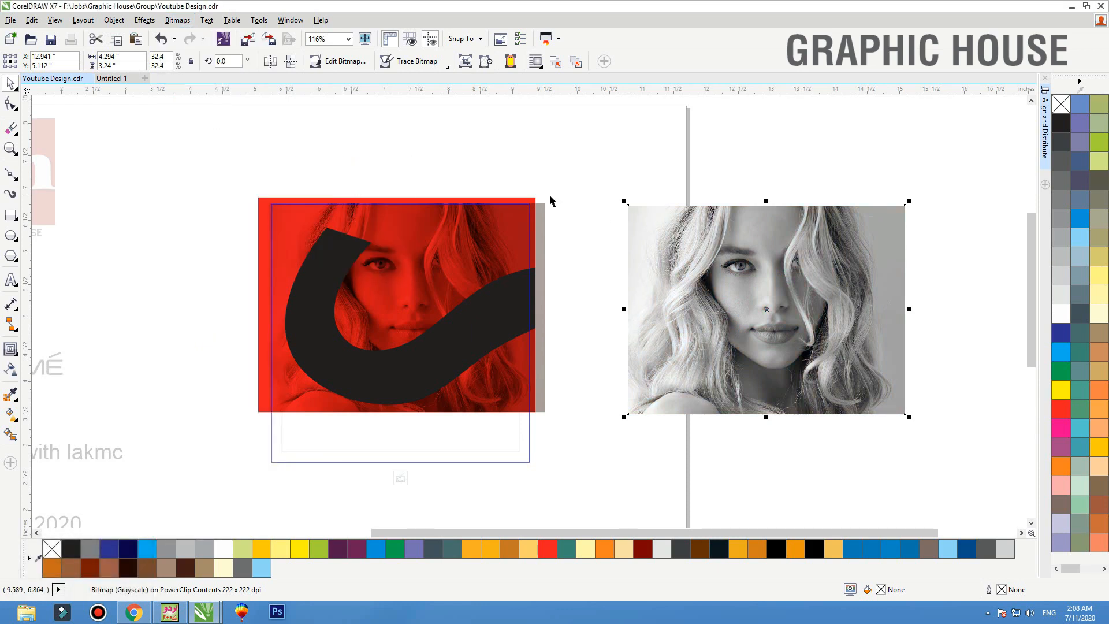
Align the grayscale photo exactly over the original photo, centred horizontally and vertically, and deselect it.
{"action": "left_click_drag", "start_coordinate": [546, 203], "coordinate": [563, 180]}
{"action": "key", "text": "ctrl+z"}
{"action": "left_click", "coordinate": [665, 227]}
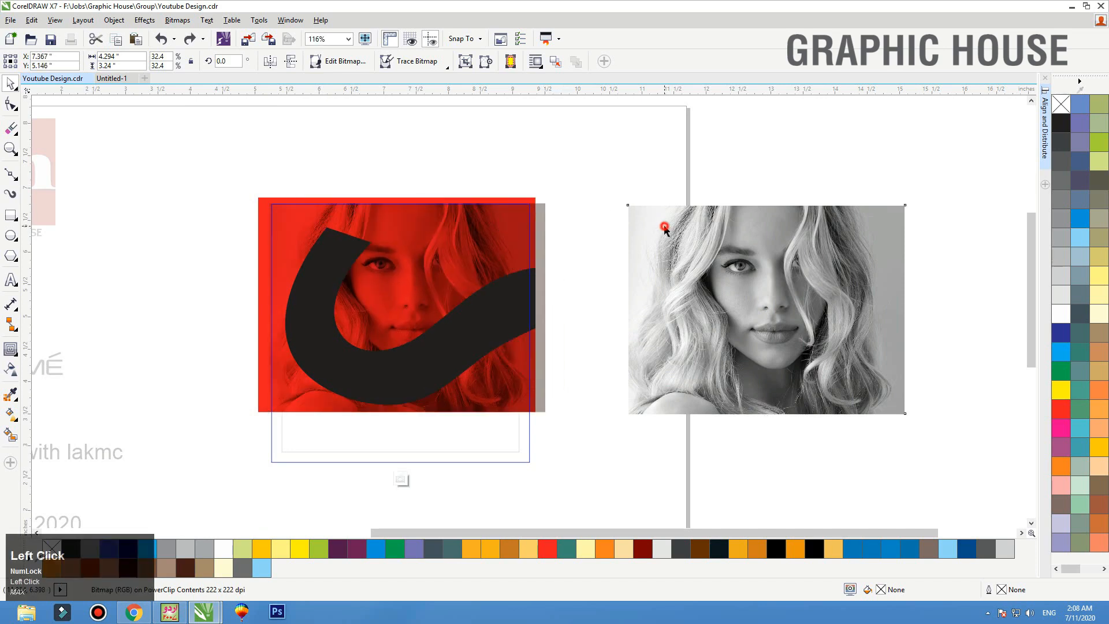
{"action": "left_click", "coordinate": [546, 204], "text": "shift"}
{"action": "key", "text": "c"}
{"action": "key", "text": "e"}
{"action": "key", "text": "b"}
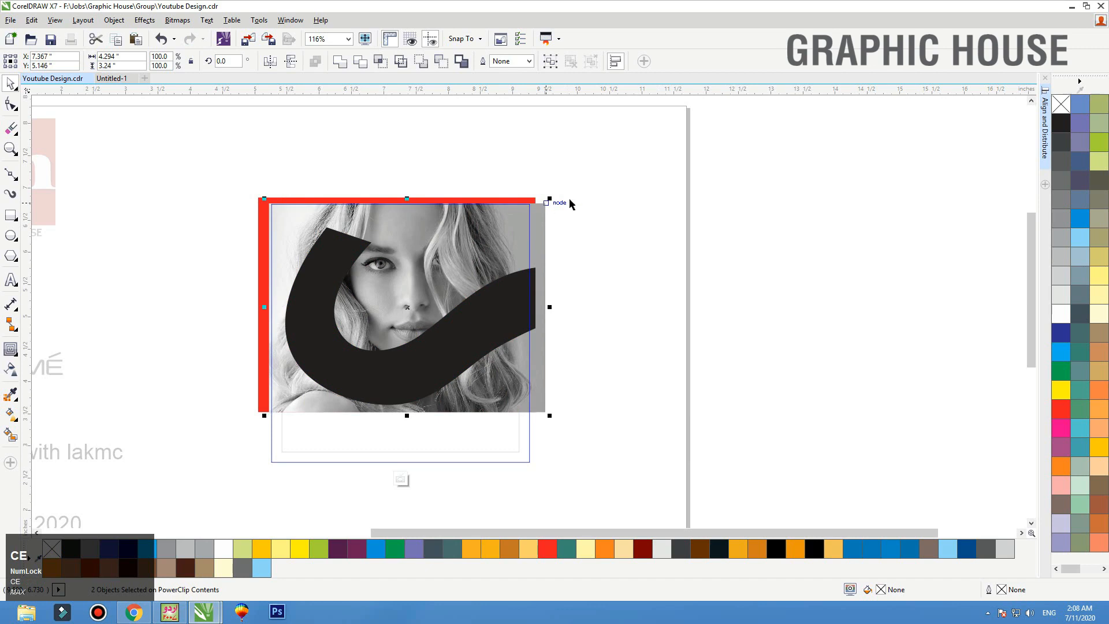
{"action": "left_click", "coordinate": [632, 187]}
{"action": "key", "text": "F2"}
{"action": "left_click_drag", "start_coordinate": [644, 170], "coordinate": [218, 462]}
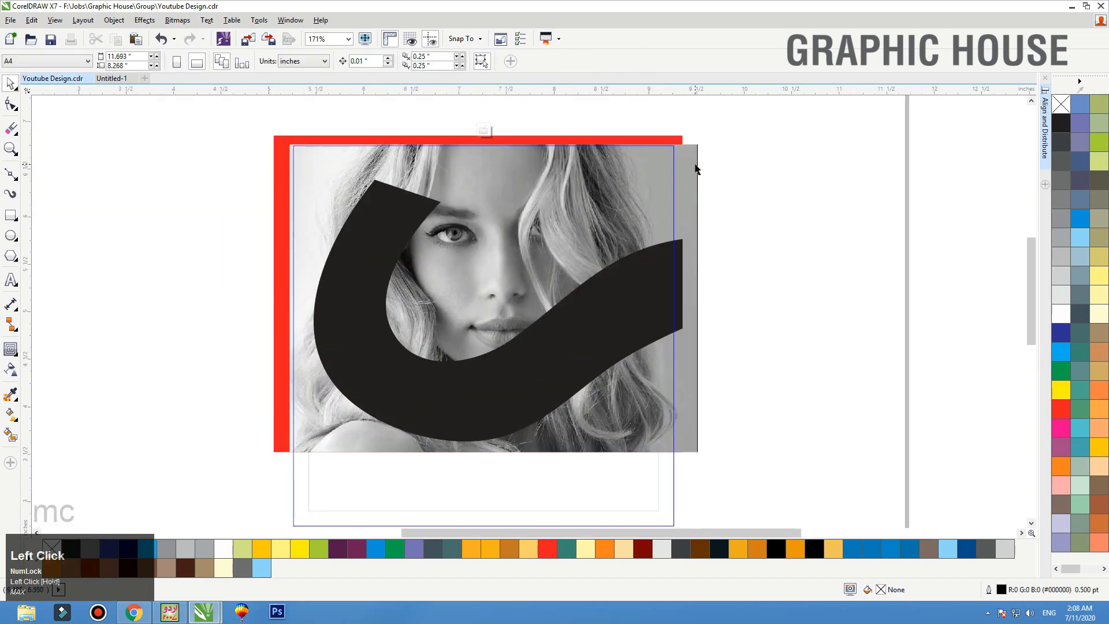
PowerClip the grayscale photo inside the black S-shaped ribbon and deselect it.
{"action": "left_click", "coordinate": [696, 169]}
{"action": "right_click", "coordinate": [696, 144]}
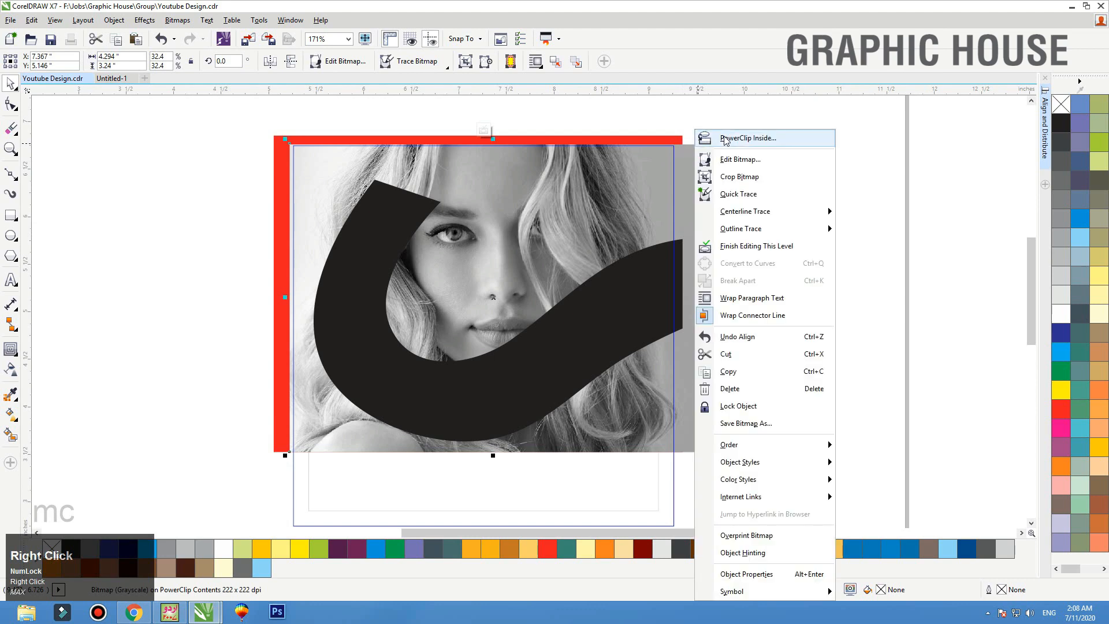
{"action": "left_click", "coordinate": [726, 138]}
{"action": "left_click", "coordinate": [650, 258]}
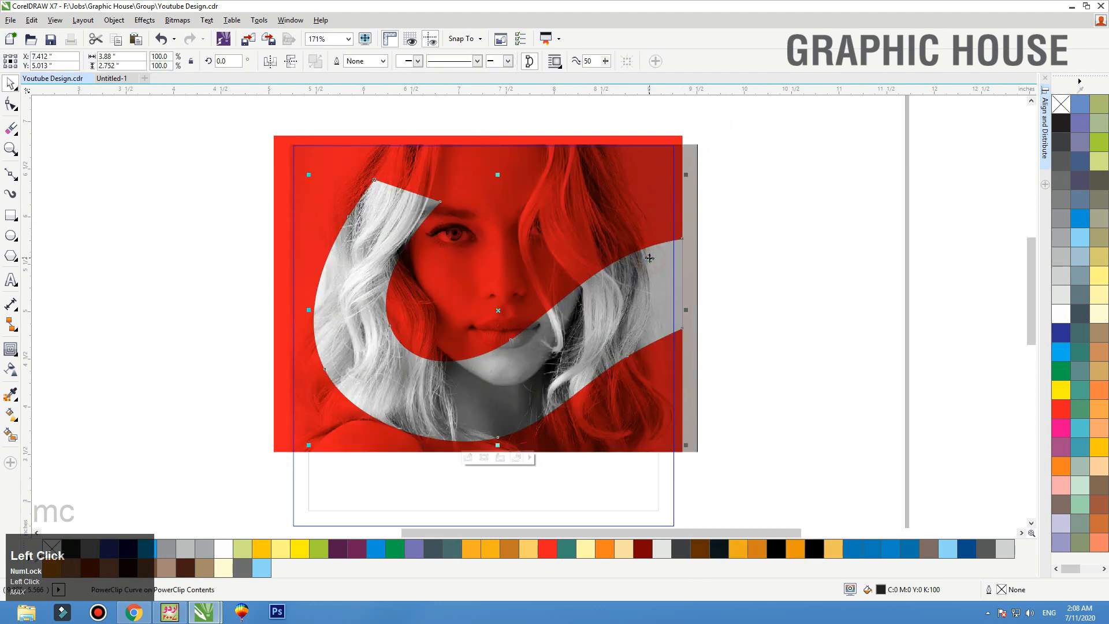
{"action": "left_click", "coordinate": [768, 227]}
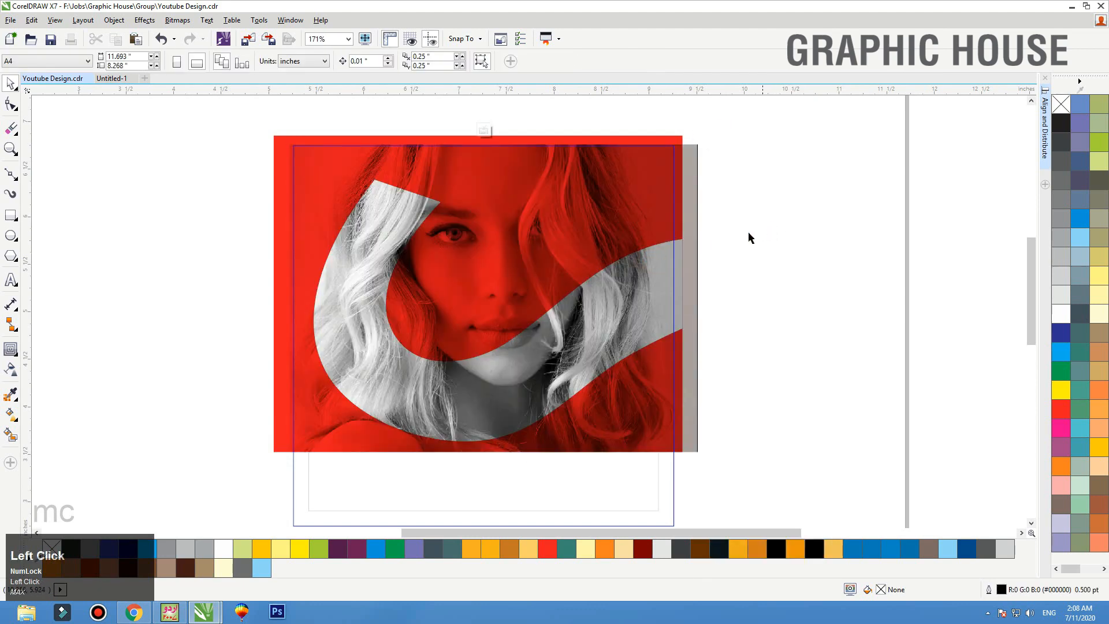
{"action": "left_click_drag", "start_coordinate": [689, 239], "coordinate": [828, 235]}
{"action": "key", "text": "ctrl+z"}
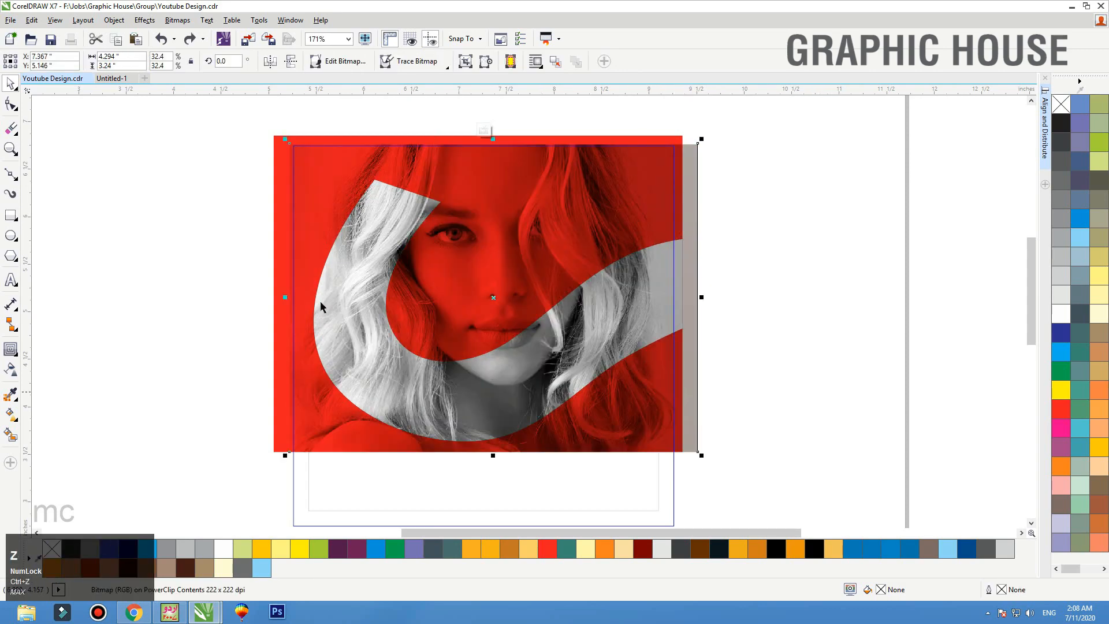
{"action": "left_click_drag", "start_coordinate": [371, 231], "coordinate": [297, 230]}
{"action": "key", "text": "ctrl+z"}
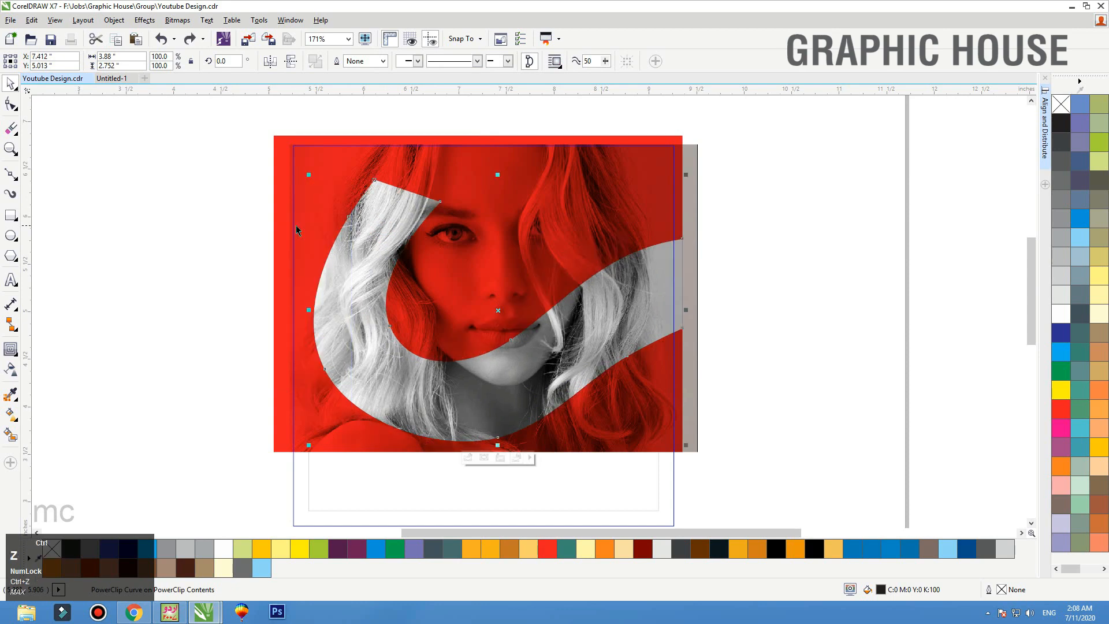
Add a drop shadow with zero offset to the S-shaped ribbon, with opacity 88 and feathering 5.
{"action": "left_click", "coordinate": [15, 354]}
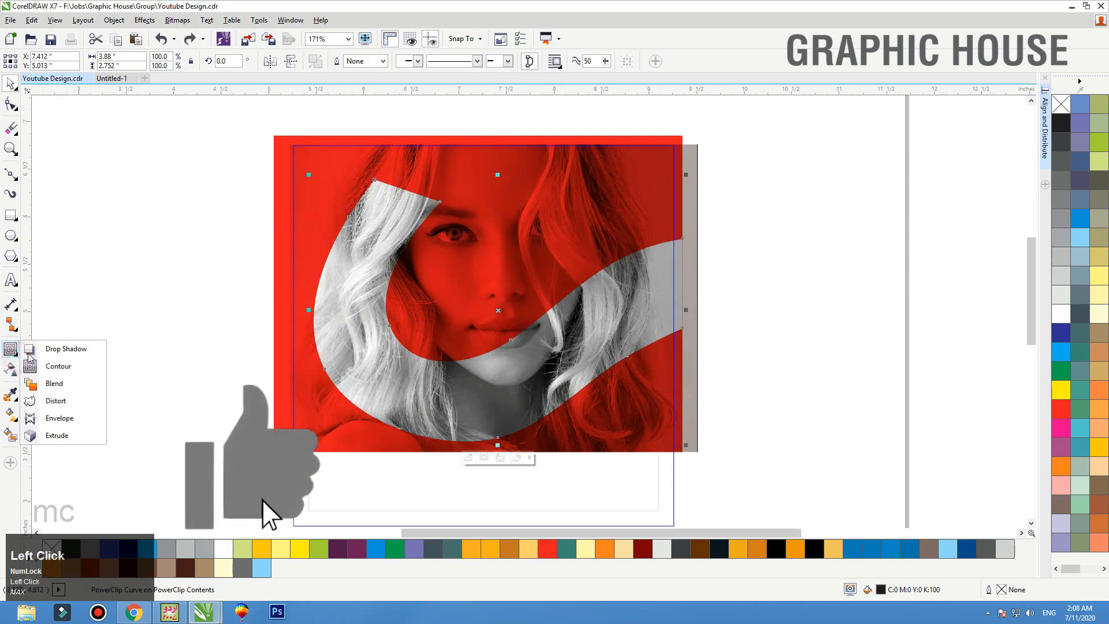
{"action": "left_click", "coordinate": [50, 348]}
{"action": "left_click_drag", "start_coordinate": [460, 381], "coordinate": [463, 384]}
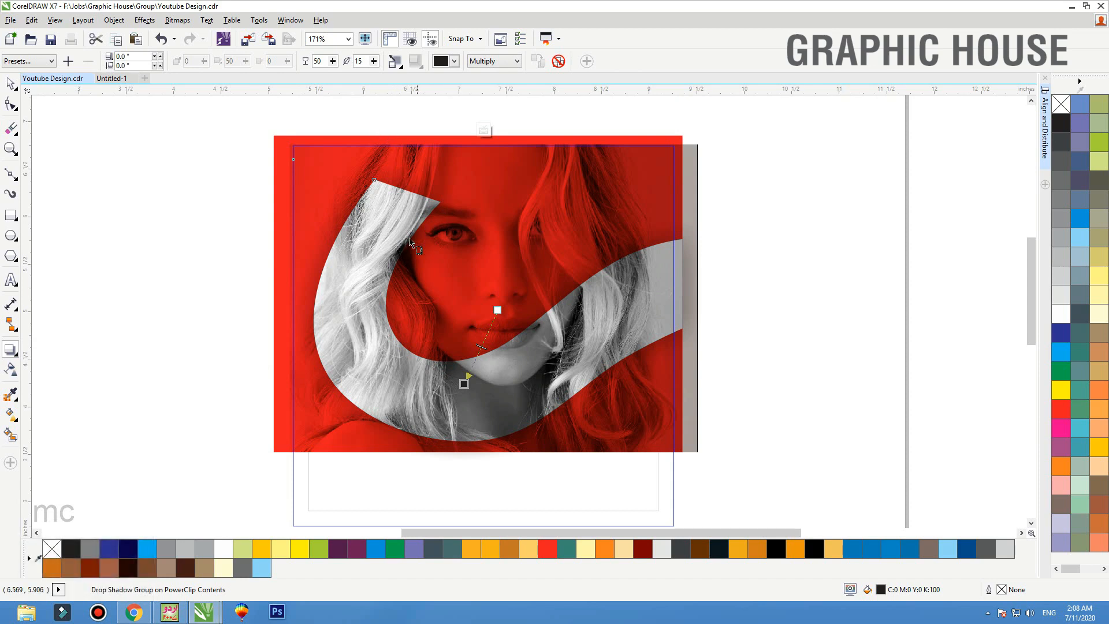
{"action": "left_click", "coordinate": [321, 61]}
{"action": "type", "text": "88"}
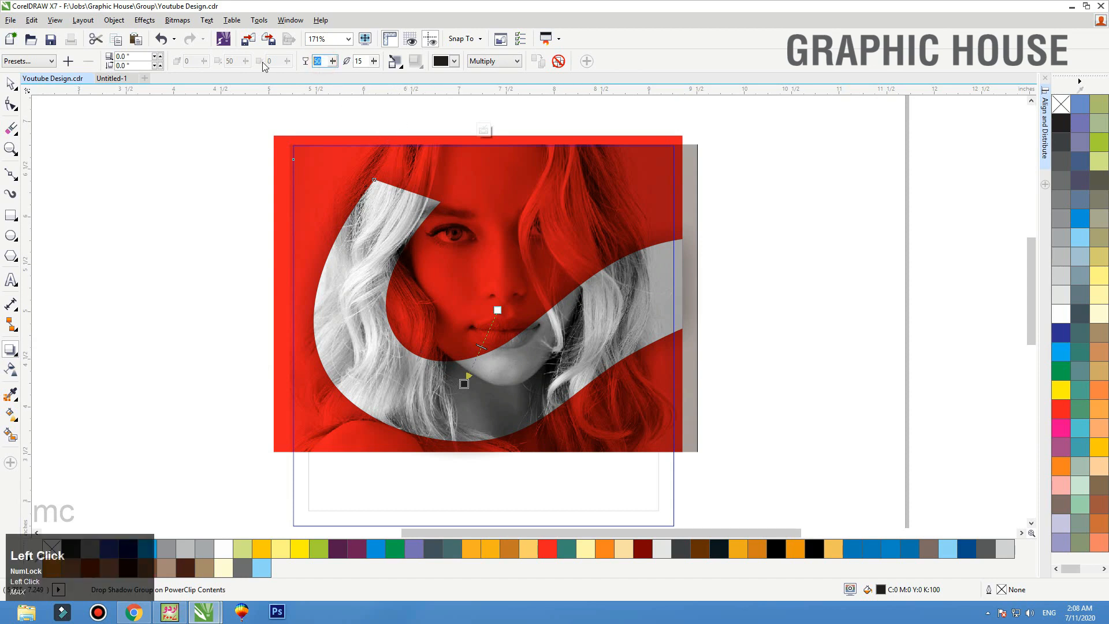
{"action": "key", "text": "Tab"}
{"action": "type", "text": "5"}
{"action": "key", "text": "Tab"}
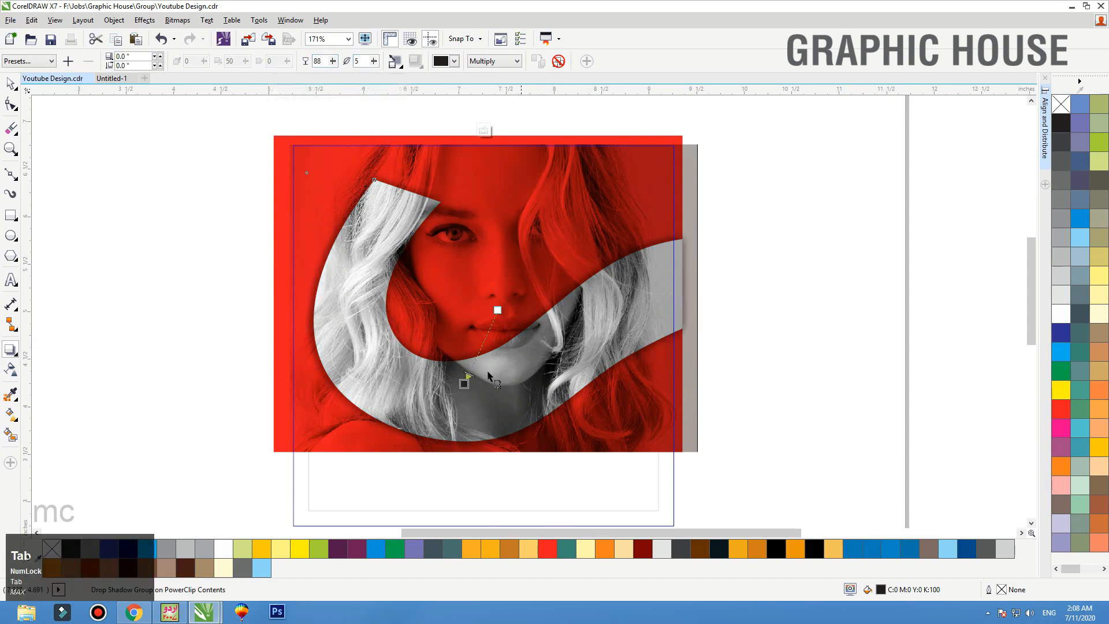
Reduce the ribbon shadow's opacity to 48 and deselect the ribbon.
{"action": "left_click_drag", "start_coordinate": [469, 375], "coordinate": [483, 347]}
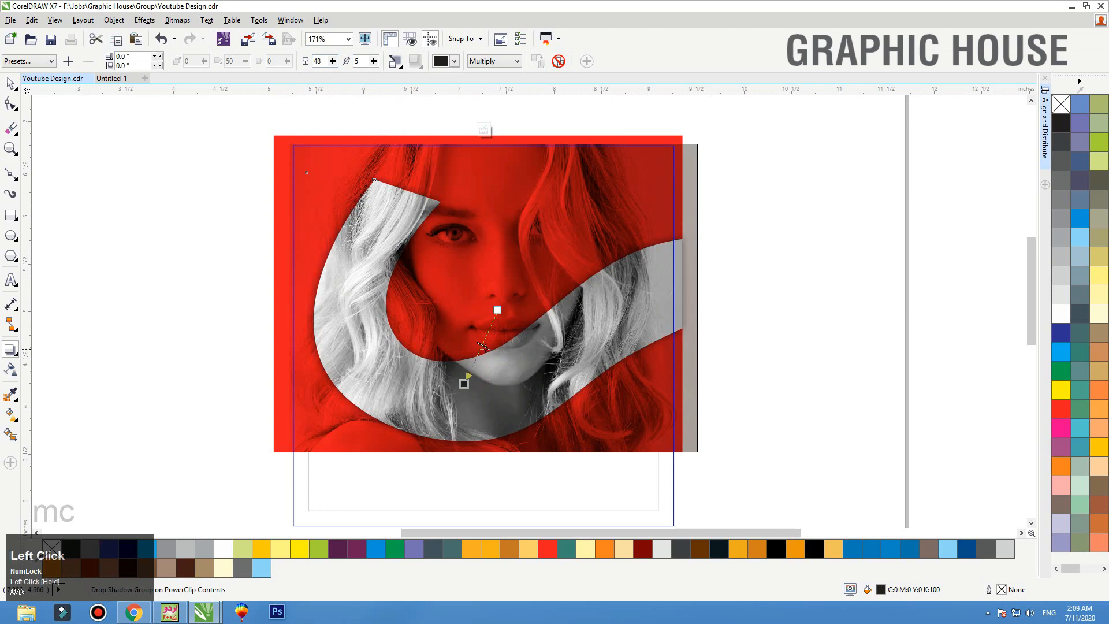
{"action": "key", "text": "space"}
{"action": "left_click_drag", "start_coordinate": [561, 358], "coordinate": [592, 341]}
{"action": "key", "text": "ctrl+z"}
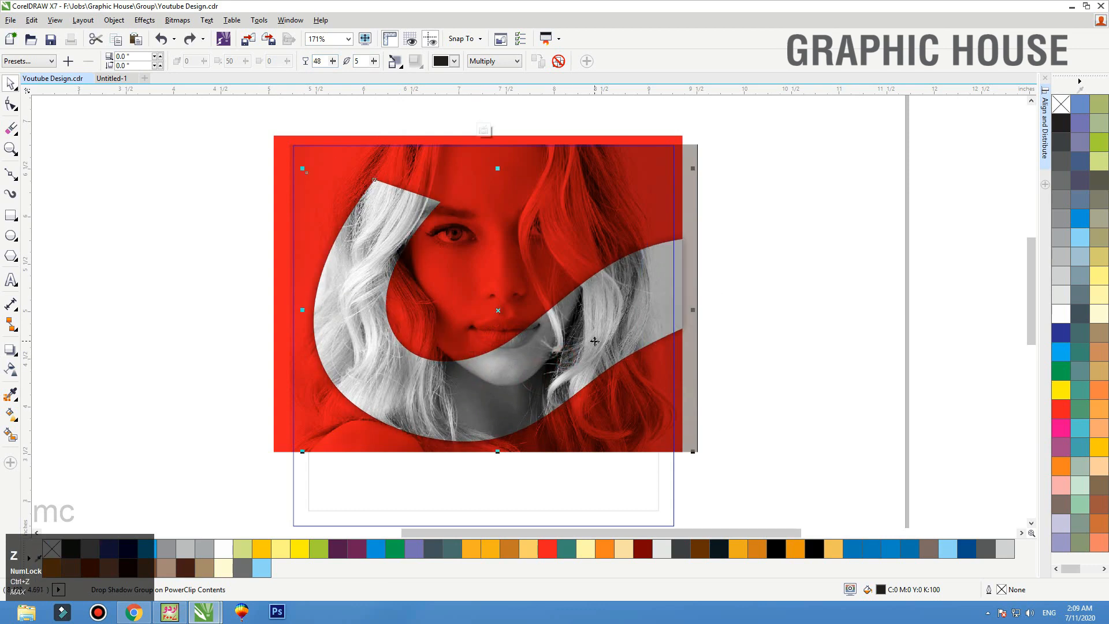
{"action": "left_click", "coordinate": [796, 293]}
Select the black transparent rectangle inside the frame and convert it to curves.
{"action": "key", "text": "F2"}
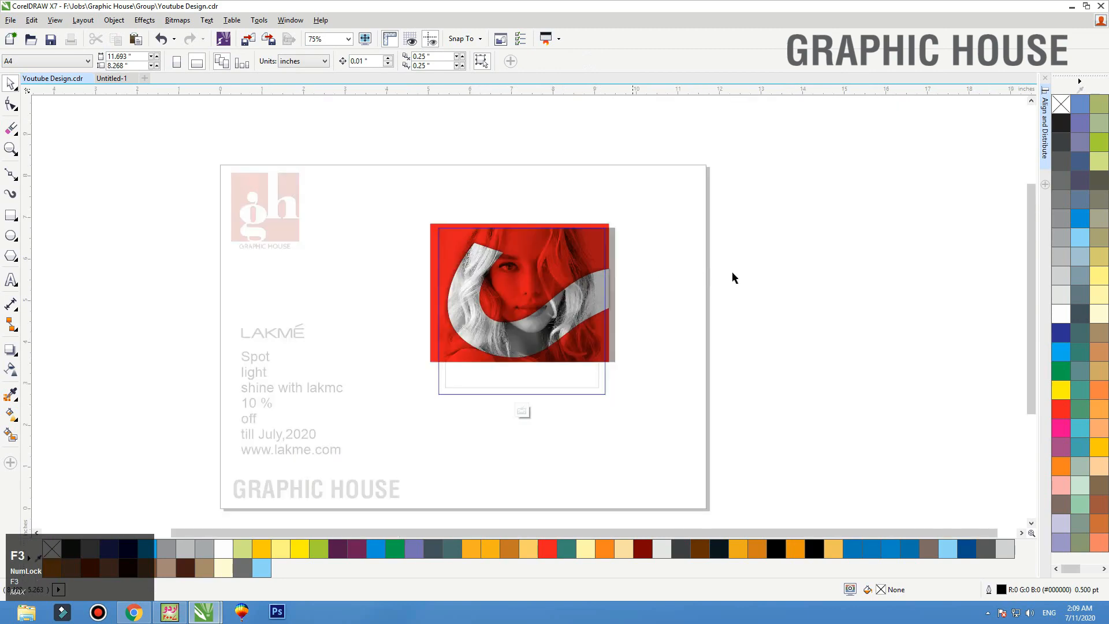
{"action": "left_click_drag", "start_coordinate": [718, 187], "coordinate": [381, 409]}
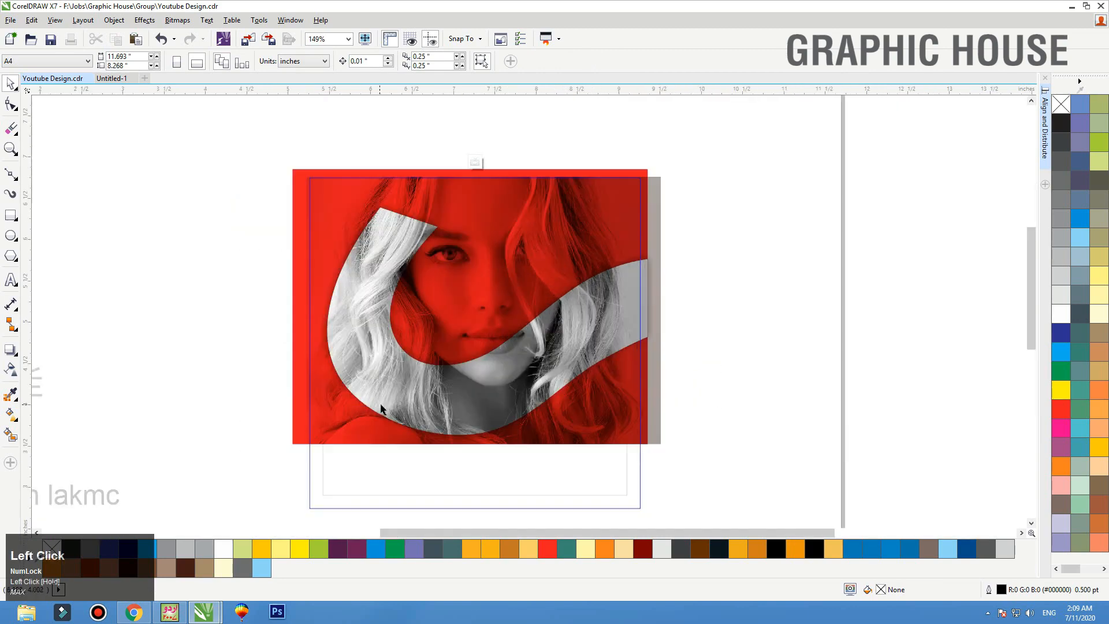
{"action": "left_click", "coordinate": [639, 300]}
{"action": "left_click", "coordinate": [744, 329]}
{"action": "left_click", "coordinate": [631, 414]}
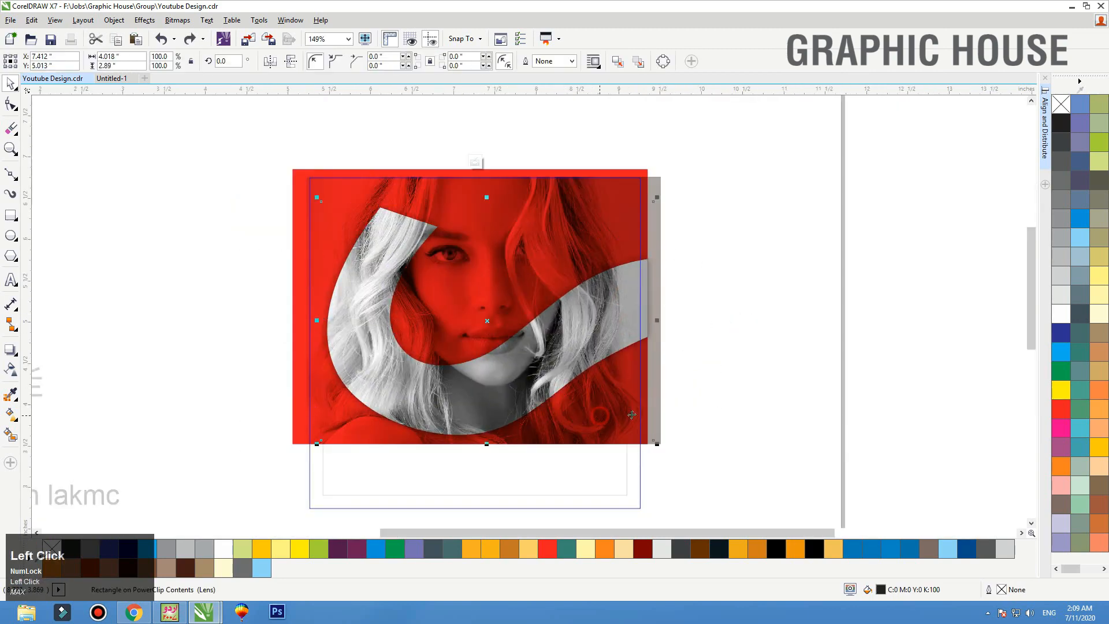
{"action": "left_click", "coordinate": [671, 426]}
{"action": "left_click", "coordinate": [643, 424]}
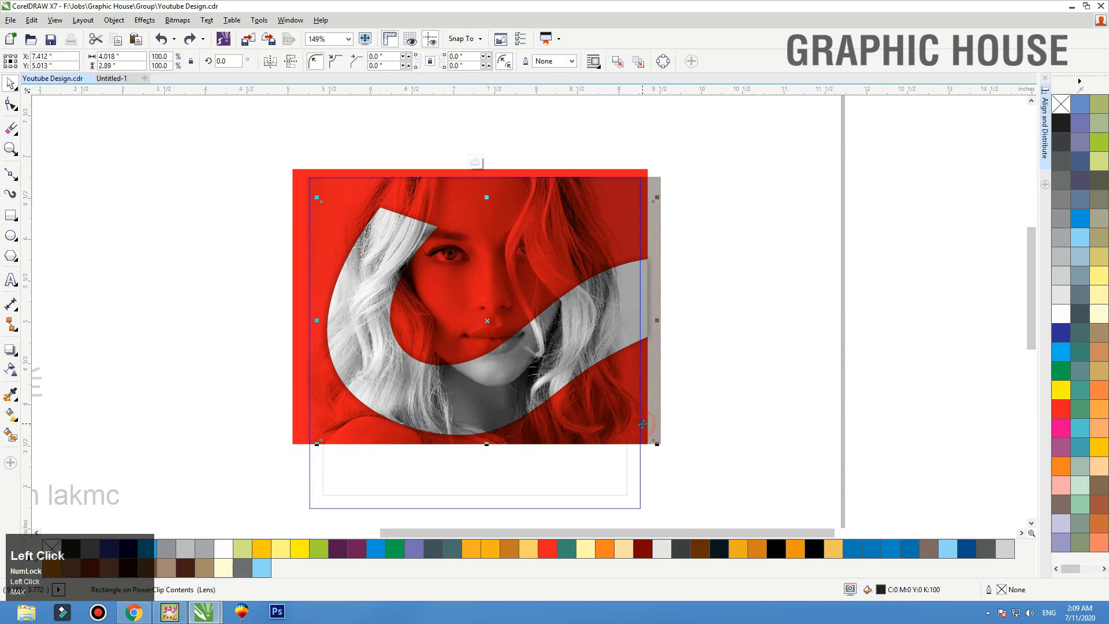
{"action": "left_click", "coordinate": [688, 415]}
{"action": "left_click", "coordinate": [634, 414]}
{"action": "left_click", "coordinate": [777, 451]}
{"action": "left_click", "coordinate": [647, 419]}
{"action": "key", "text": "F10"}
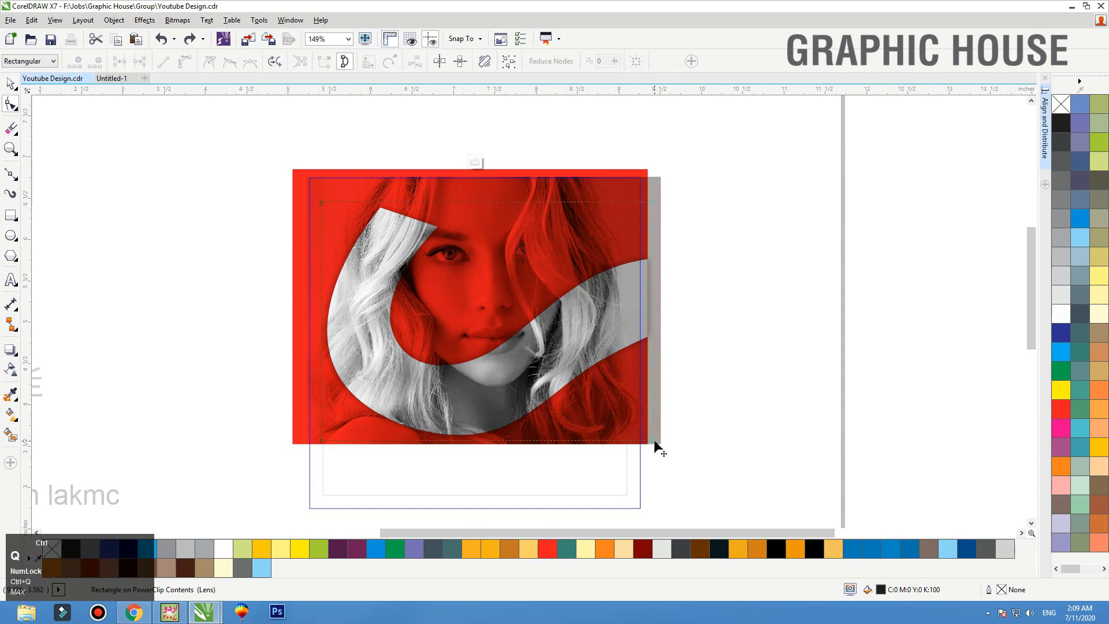
{"action": "key", "text": "space"}
Add a node on the colour photo's bottom edge and raise its lower right corner behind the ribbon's right arm.
{"action": "left_click", "coordinate": [700, 426]}
{"action": "left_click", "coordinate": [659, 407]}
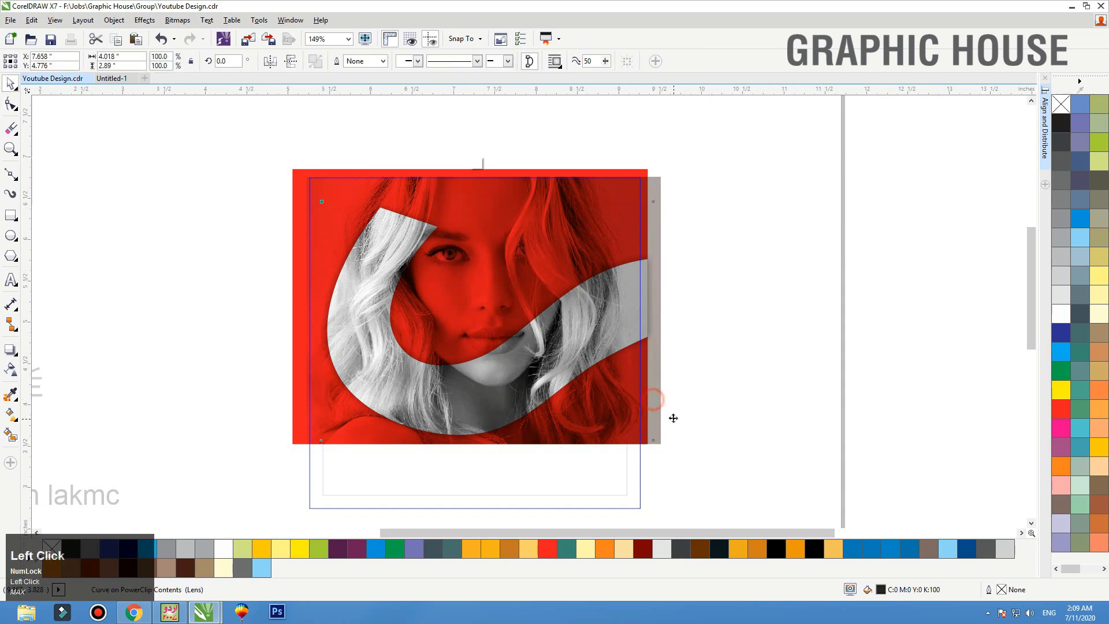
{"action": "left_click", "coordinate": [662, 412], "text": "ctrl"}
{"action": "key", "text": "F10"}
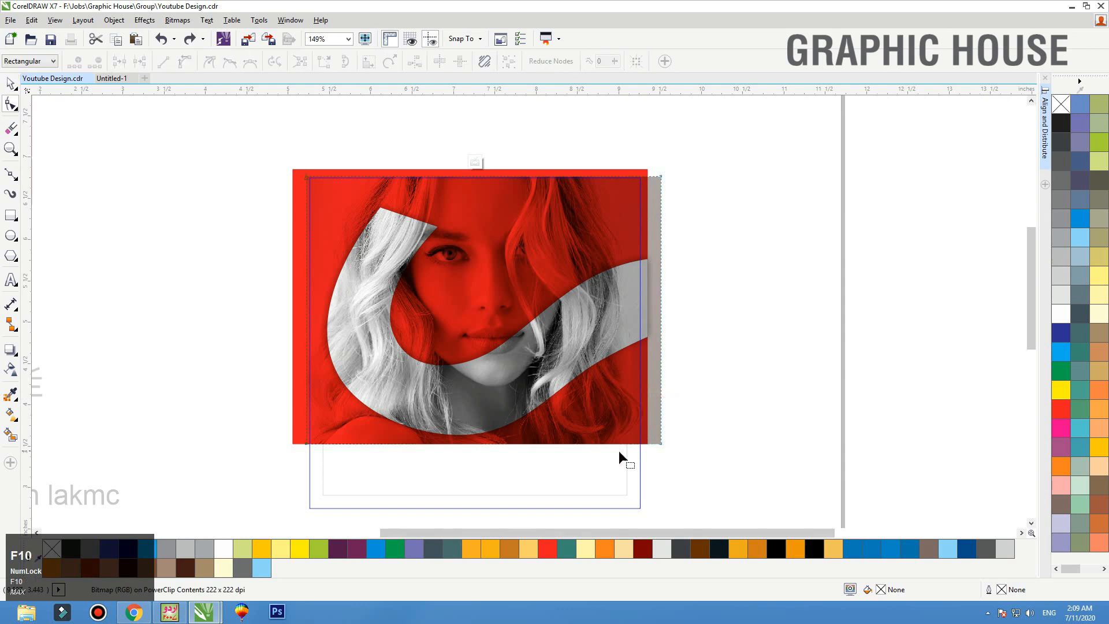
{"action": "double_click", "coordinate": [463, 444]}
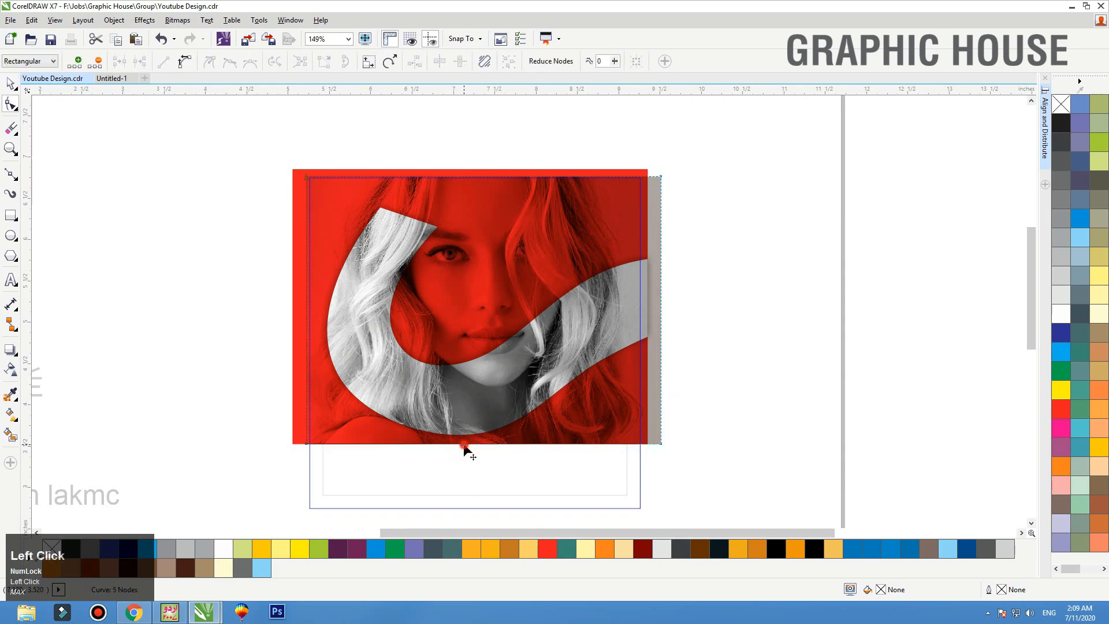
{"action": "left_click_drag", "start_coordinate": [463, 444], "coordinate": [463, 427]}
{"action": "left_click_drag", "start_coordinate": [662, 443], "coordinate": [666, 305]}
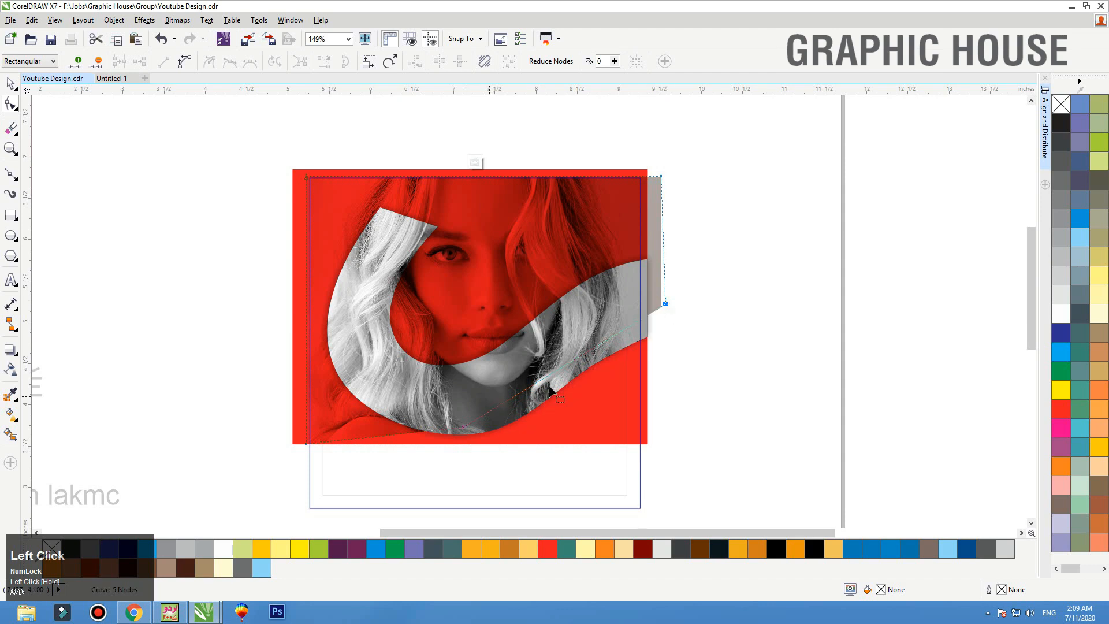
Raise the colour photo's lower left corner node so that the photo's bottom edge is tucked behind the ribbon.
{"action": "key", "text": "space"}
{"action": "key", "text": "F10"}
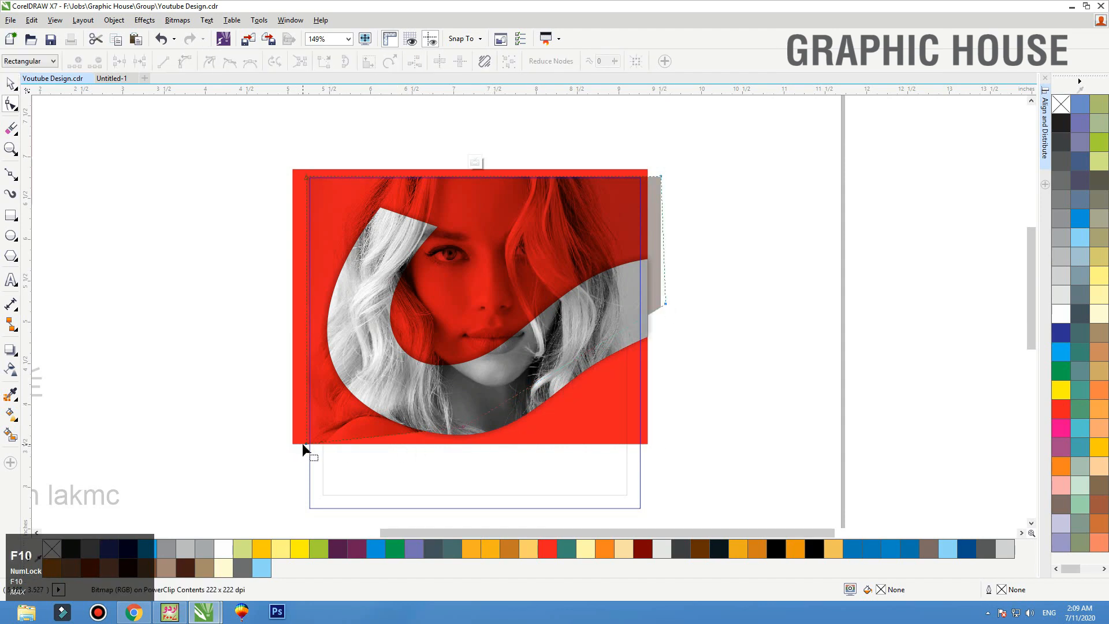
{"action": "left_click_drag", "start_coordinate": [304, 443], "coordinate": [307, 353]}
{"action": "key", "text": "space"}
{"action": "key", "text": "F10"}
{"action": "key", "text": "space"}
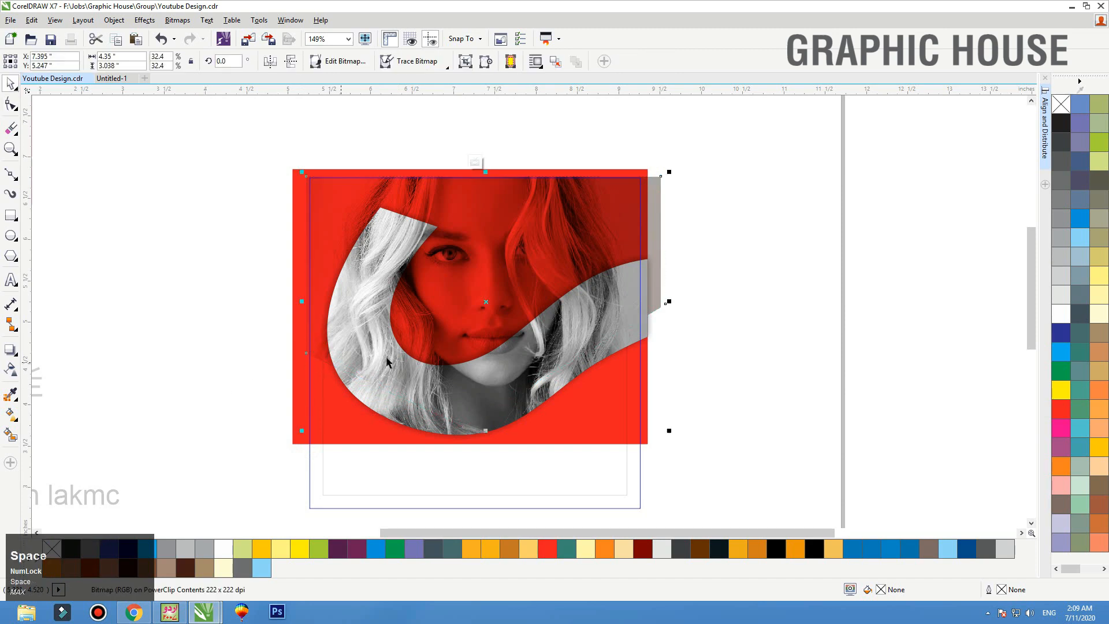
{"action": "left_click", "coordinate": [716, 359]}
{"action": "left_click", "coordinate": [640, 440]}
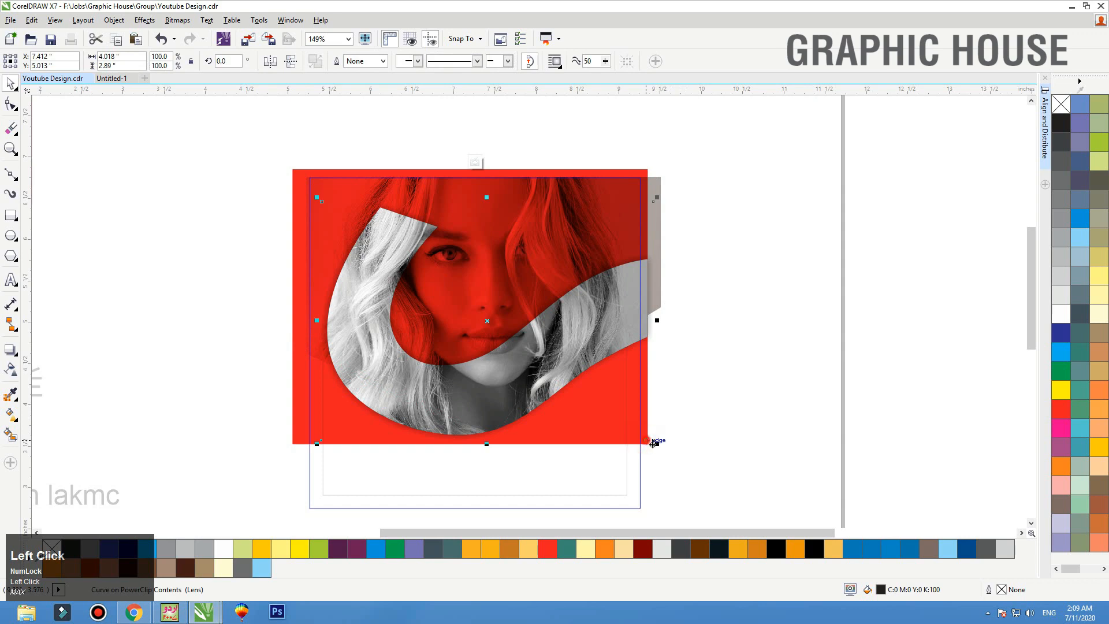
{"action": "mouse_move", "coordinate": [646, 440]}
{"action": "left_mouse_down"}
{"action": "mouse_move", "coordinate": [661, 449]}
{"action": "mouse_move", "coordinate": [651, 449]}
{"action": "left_mouse_up"}
{"action": "key", "text": "ctrl+z"}
{"action": "left_click", "coordinate": [661, 445]}
{"action": "key", "text": "ctrl+z"}
{"action": "left_click", "coordinate": [283, 442]}
{"action": "left_click_drag", "start_coordinate": [293, 443], "coordinate": [282, 453]}
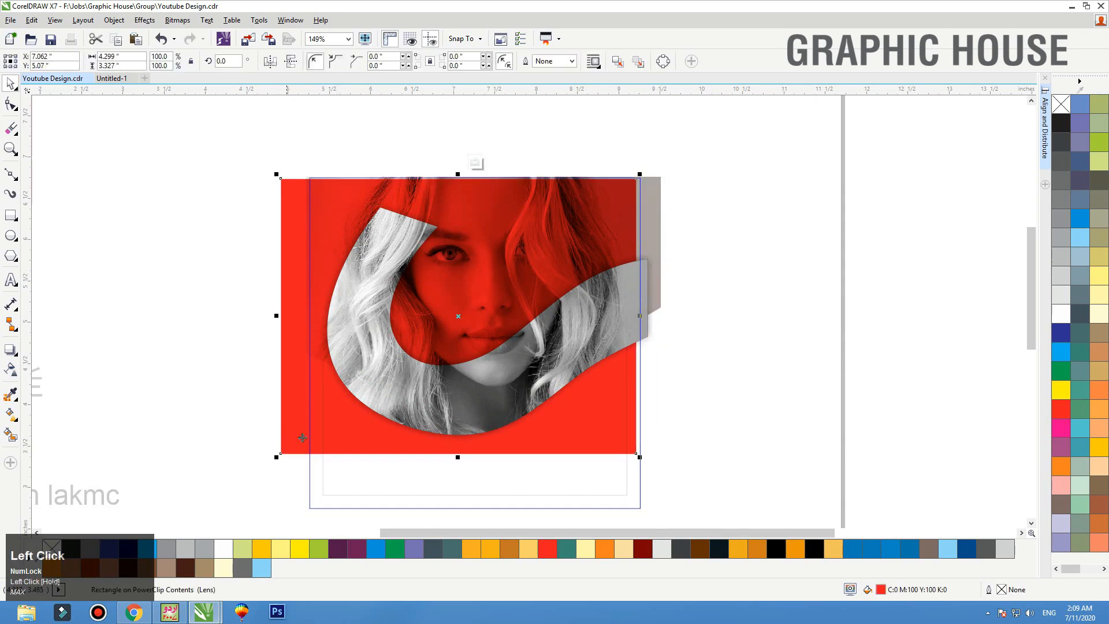
{"action": "key", "text": "ctrl+z"}
Apply a vertical linear transparency to the red rectangle, fading downwards from the face to full transparency at its bottom edge.
{"action": "left_click", "coordinate": [10, 370]}
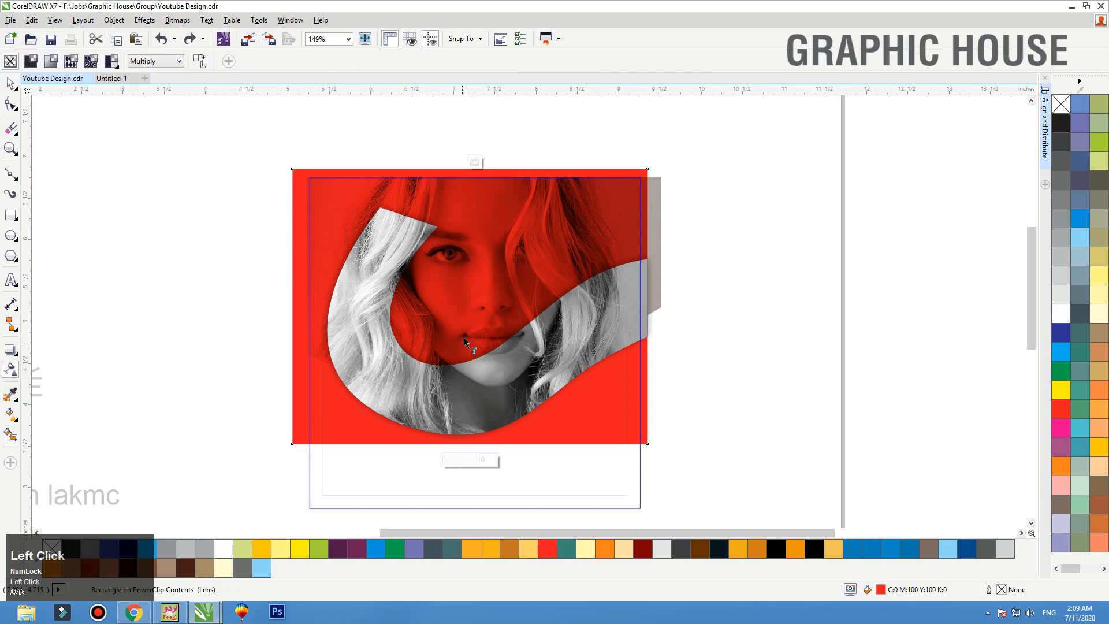
{"action": "left_click_drag", "start_coordinate": [465, 342], "coordinate": [463, 443]}
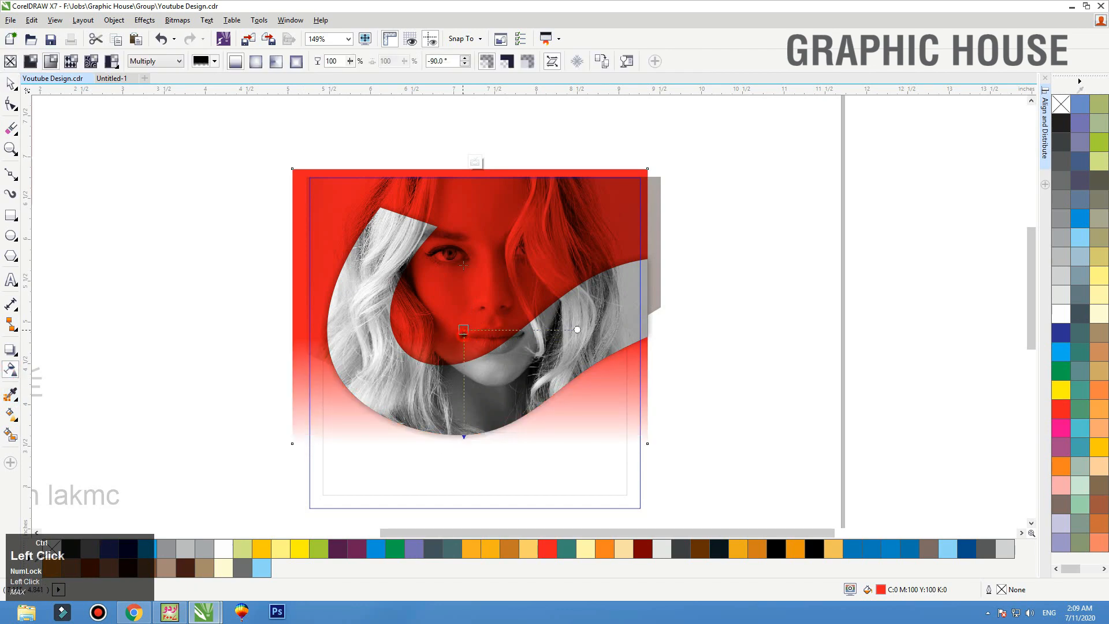
{"action": "left_click_drag", "start_coordinate": [464, 337], "coordinate": [463, 224], "text": "ctrl"}
{"action": "left_click_drag", "start_coordinate": [463, 443], "coordinate": [464, 470]}
{"action": "left_click_drag", "start_coordinate": [463, 226], "coordinate": [463, 276]}
{"action": "left_click_drag", "start_coordinate": [464, 471], "coordinate": [467, 444]}
{"action": "key", "text": "space"}
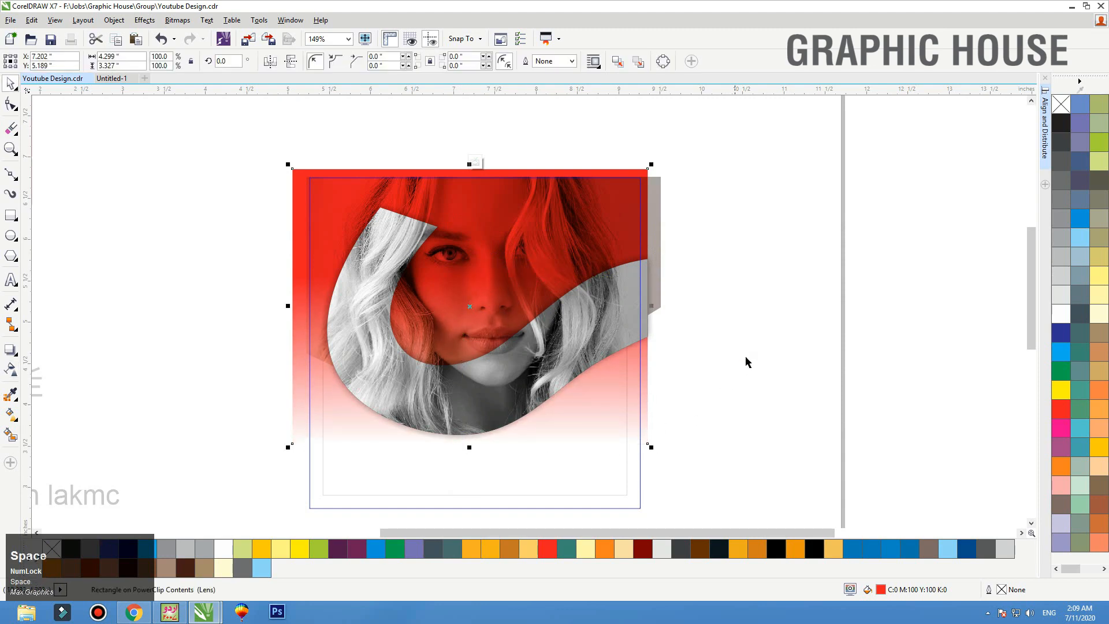
Finish editing the frame's contents and fill the square frame with 50% black.
{"action": "left_click", "coordinate": [750, 346]}
{"action": "key", "text": "shift+F2"}
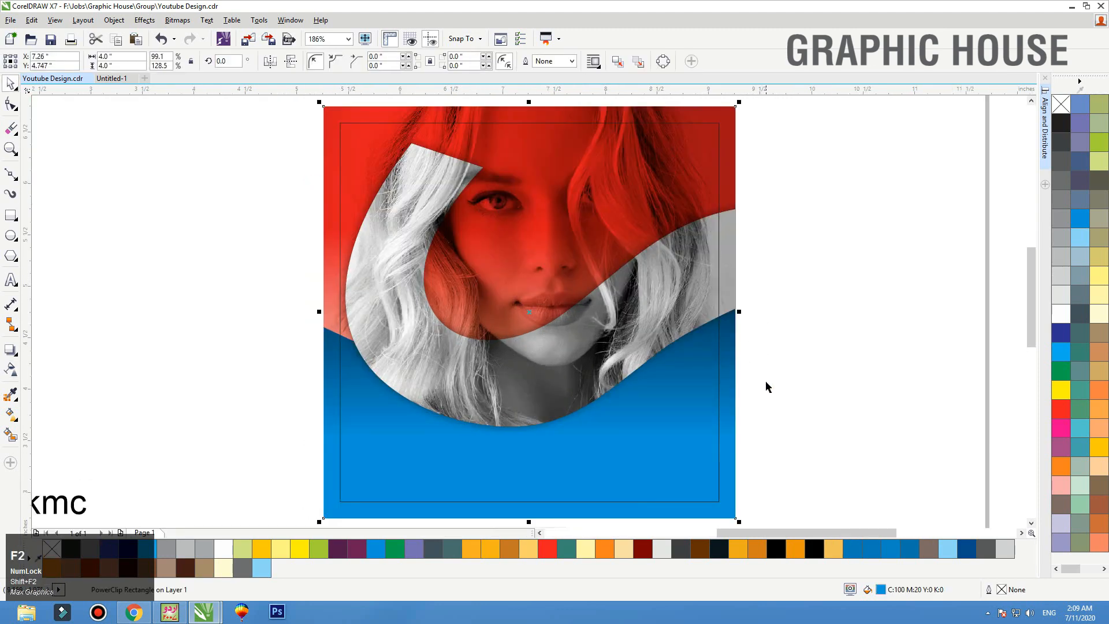
{"action": "left_click", "coordinate": [1062, 408]}
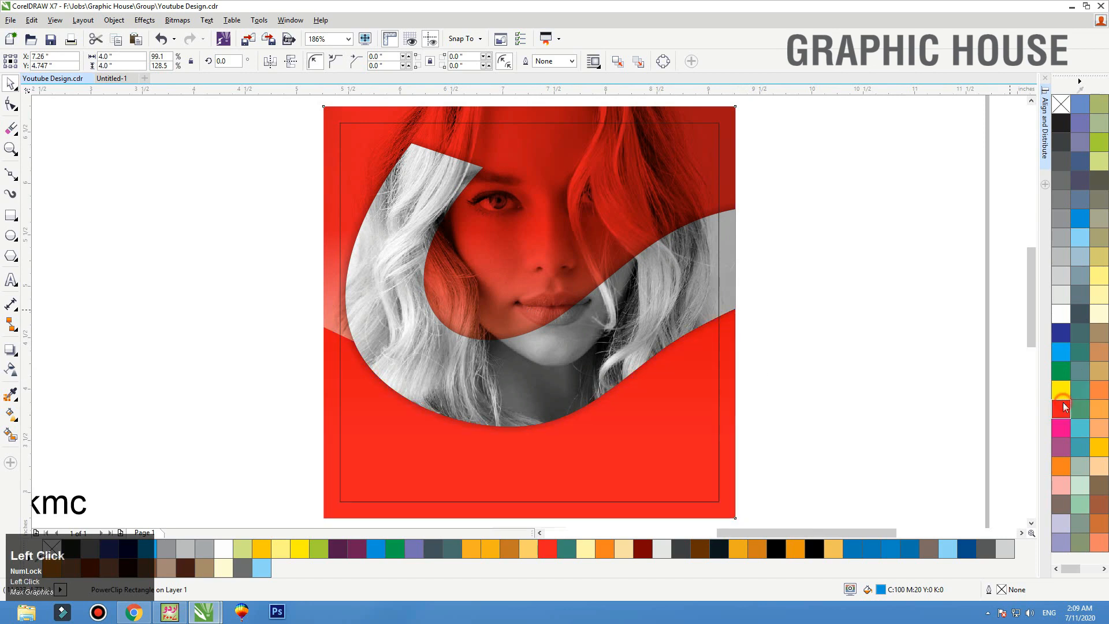
{"action": "left_click", "coordinate": [1062, 219]}
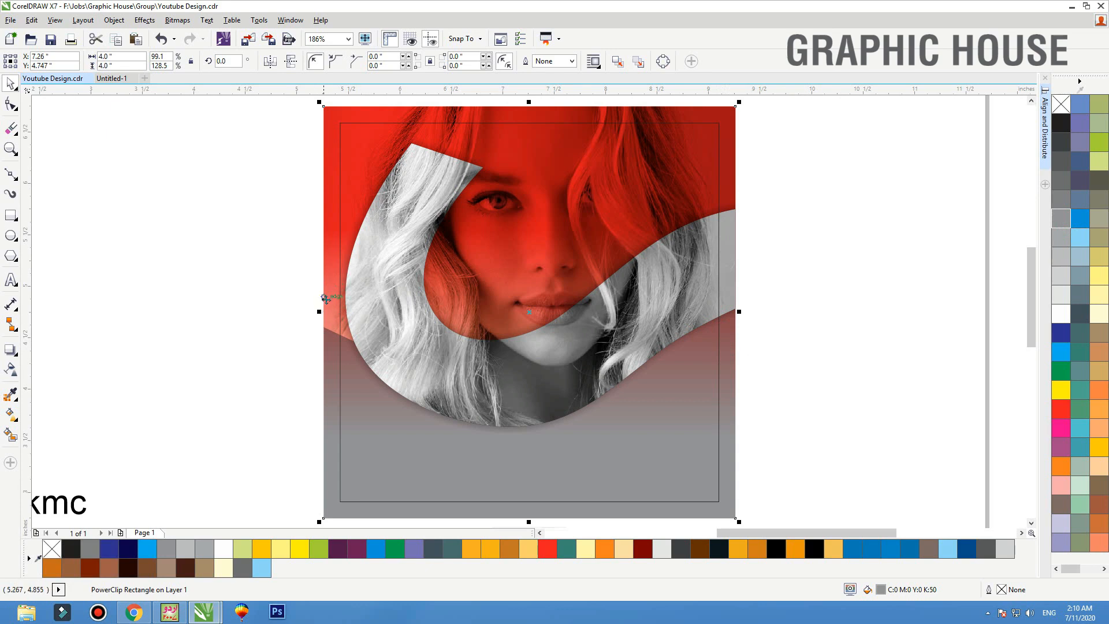
Raise the colour photo's lower left corner node further inside the frame, and reopen the frame's contents for editing.
{"action": "left_click", "coordinate": [733, 257]}
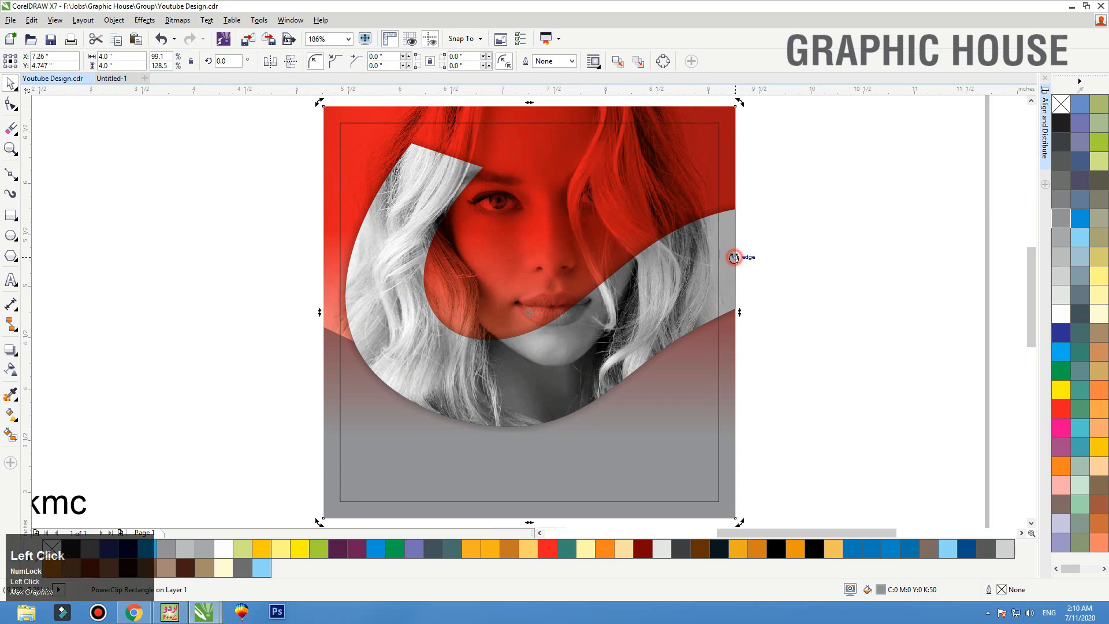
{"action": "left_click", "coordinate": [331, 216], "text": "ctrl"}
{"action": "key", "text": "ctrl+z"}
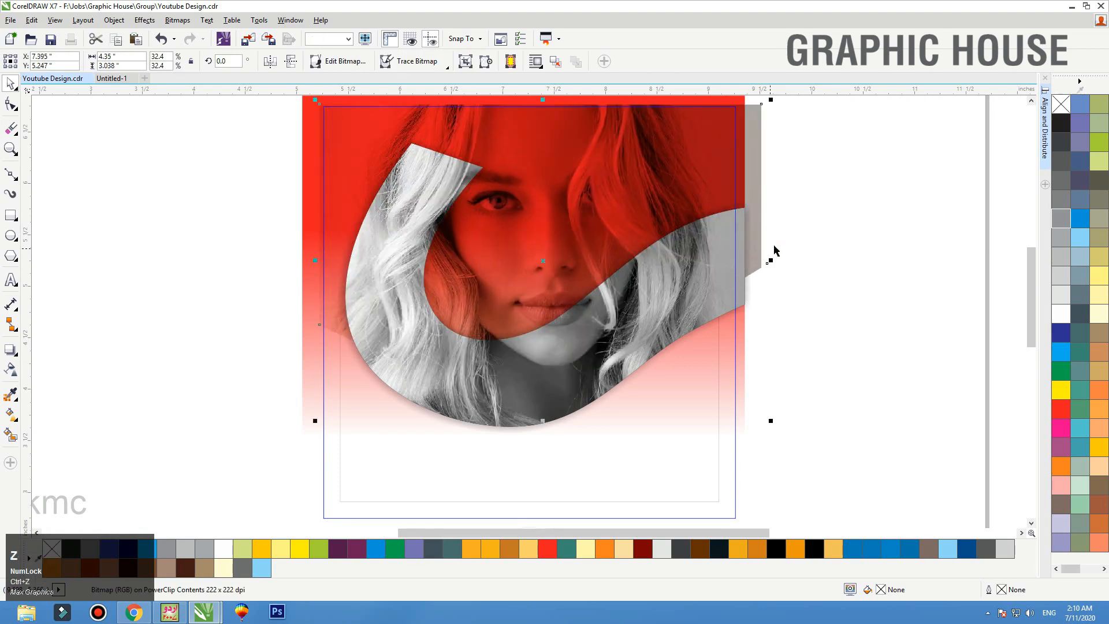
{"action": "key", "text": "F10"}
{"action": "left_click_drag", "start_coordinate": [320, 324], "coordinate": [321, 270]}
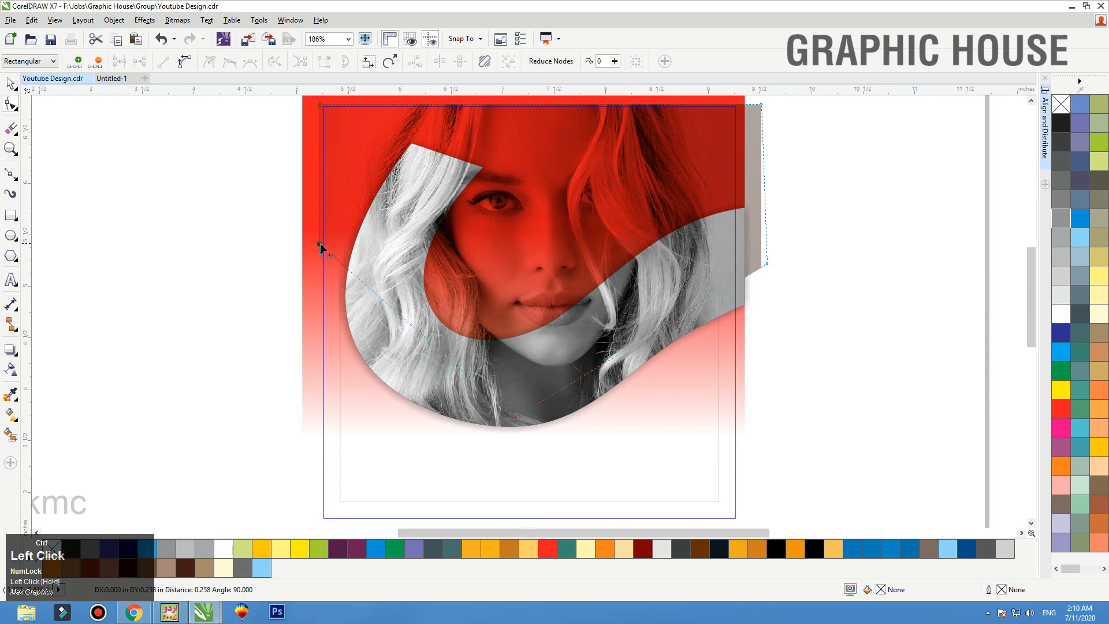
{"action": "key", "text": "space"}
{"action": "left_click", "coordinate": [195, 258], "text": "ctrl"}
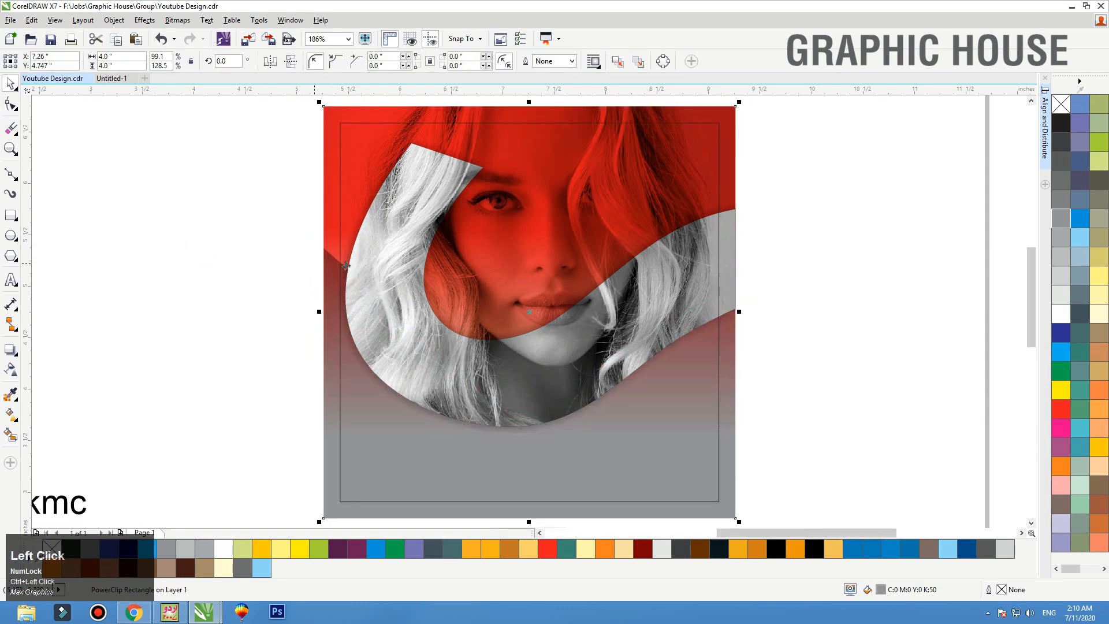
{"action": "left_click", "coordinate": [325, 235]}
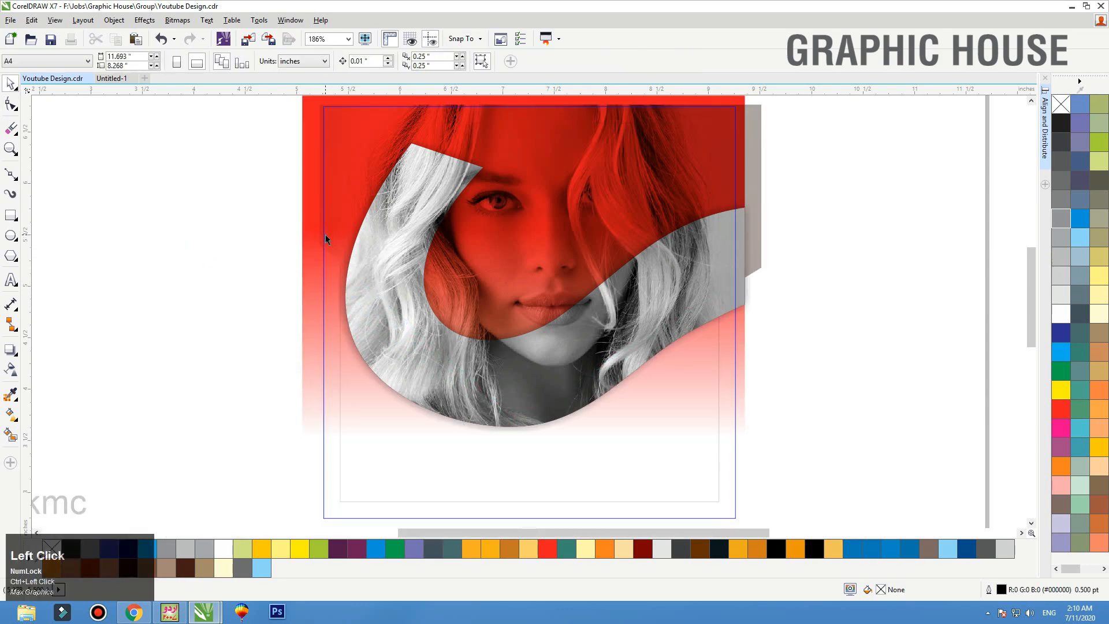
Bow the colour photo's straight lower left edge outwards behind the ribbon and finish editing the frame's contents.
{"action": "key", "text": "F10"}
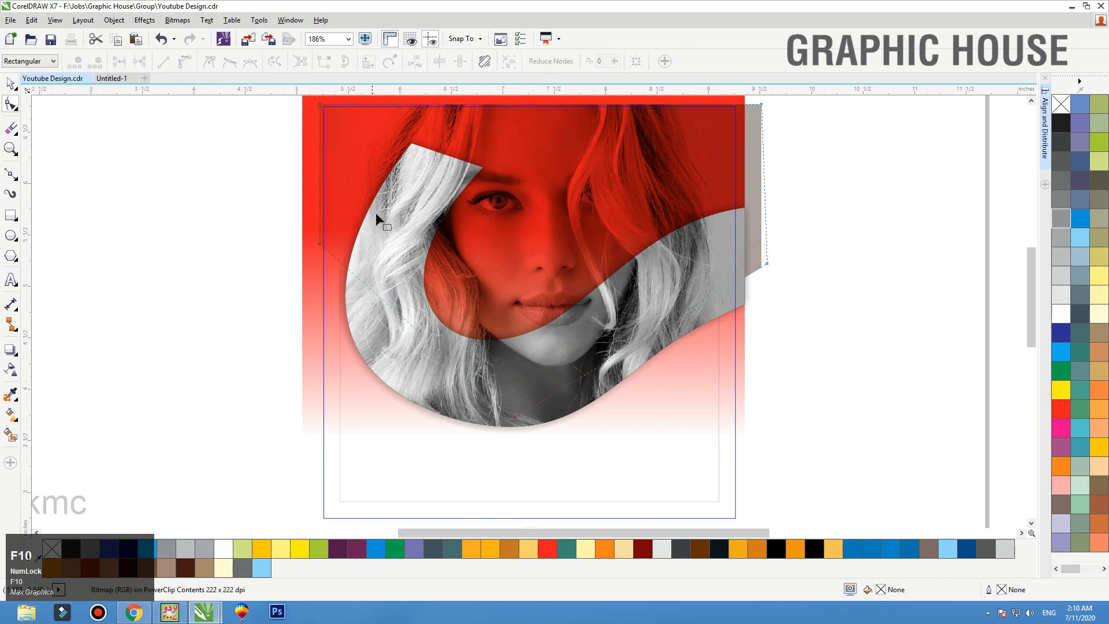
{"action": "left_click", "coordinate": [282, 324]}
{"action": "left_click_drag", "start_coordinate": [268, 222], "coordinate": [535, 459]}
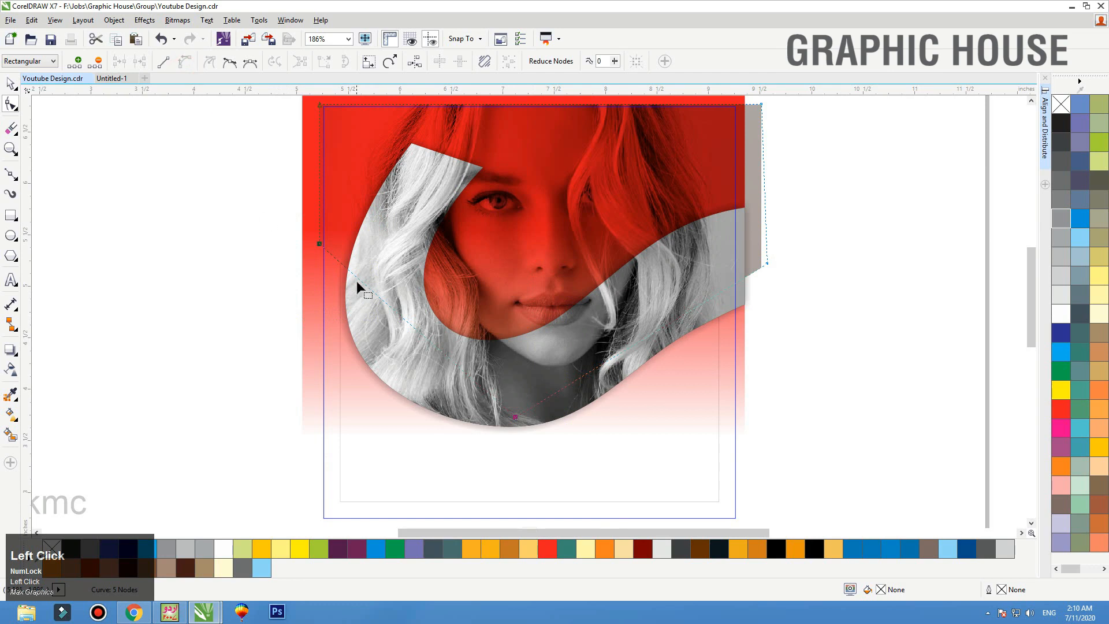
{"action": "left_click_drag", "start_coordinate": [356, 281], "coordinate": [343, 290]}
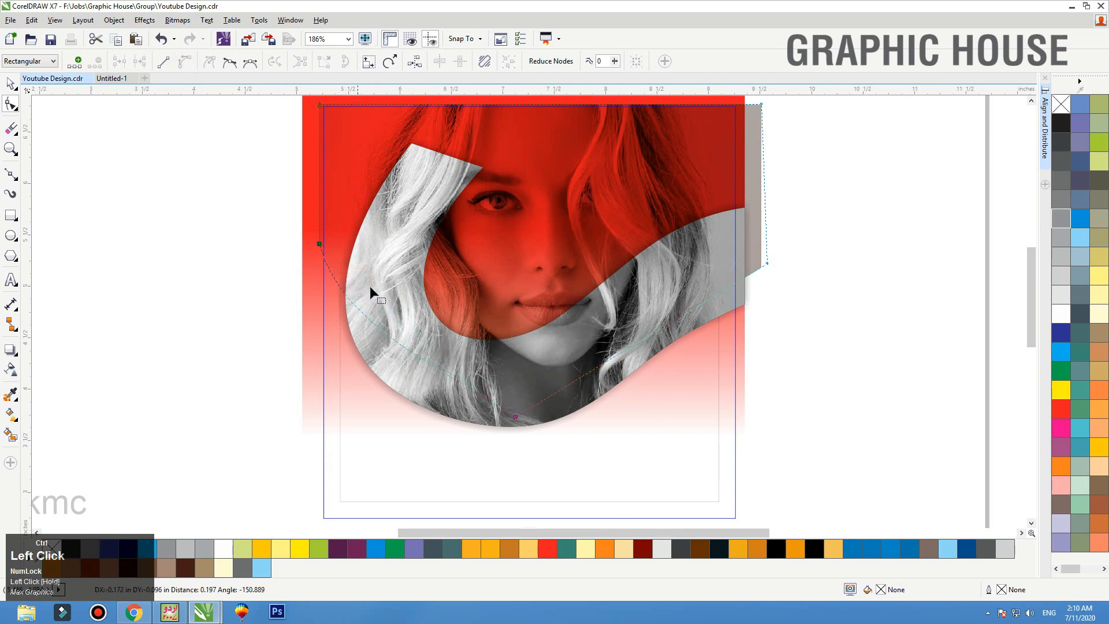
{"action": "key", "text": "space"}
{"action": "left_click", "coordinate": [149, 257], "text": "ctrl"}
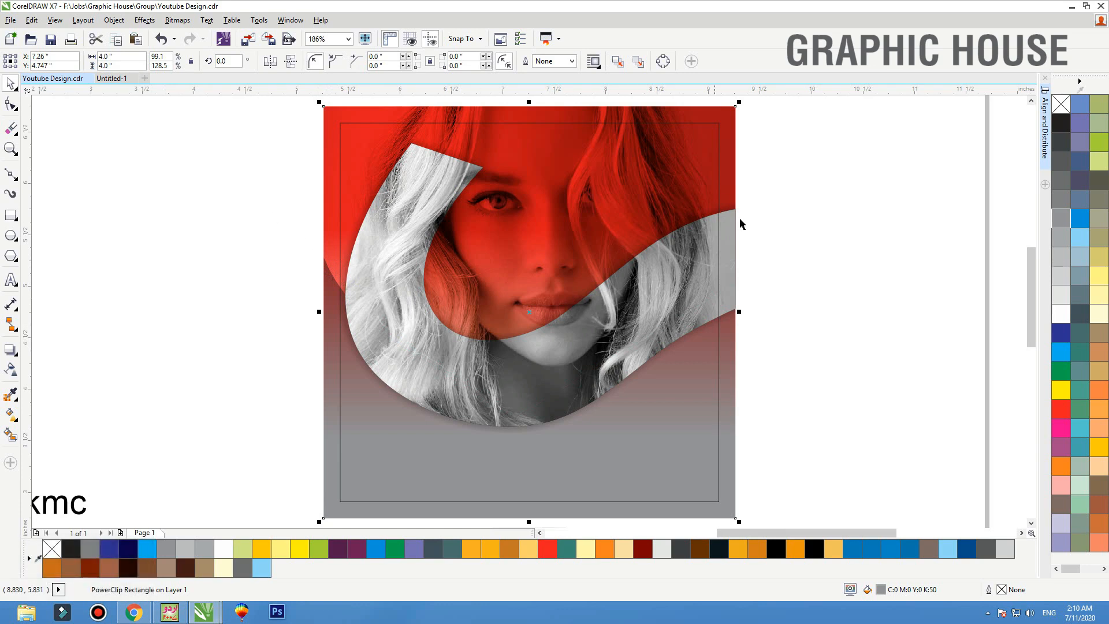
Place the LAKMÉ logo in front of the design at the margin's upper right corner, scaled to about 0.72 in wide.
{"action": "scroll", "coordinate": [803, 329], "scroll_direction": "down", "scroll_amount": 3}
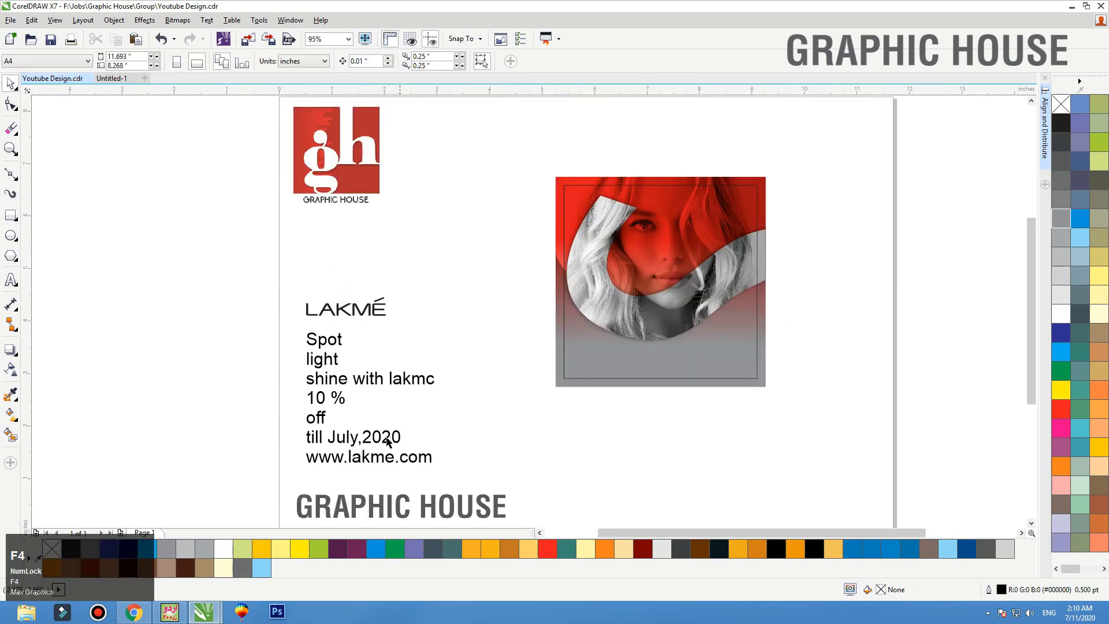
{"action": "left_click", "coordinate": [385, 438]}
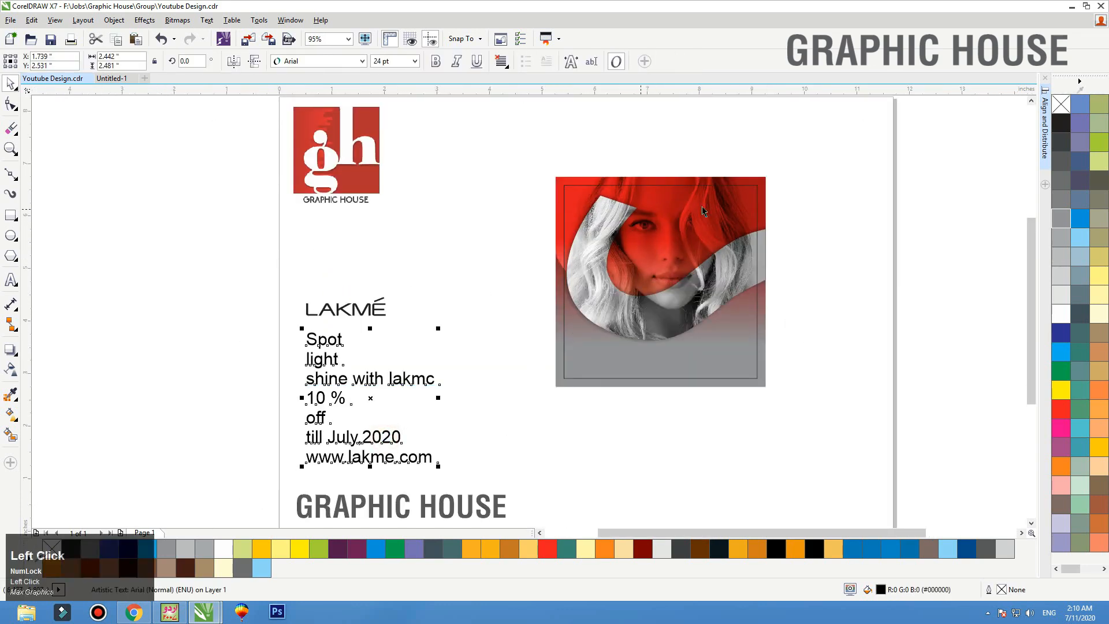
{"action": "left_click", "coordinate": [436, 278]}
{"action": "left_click_drag", "start_coordinate": [373, 310], "coordinate": [807, 177]}
{"action": "scroll", "coordinate": [524, 264], "scroll_direction": "up", "scroll_amount": 5}
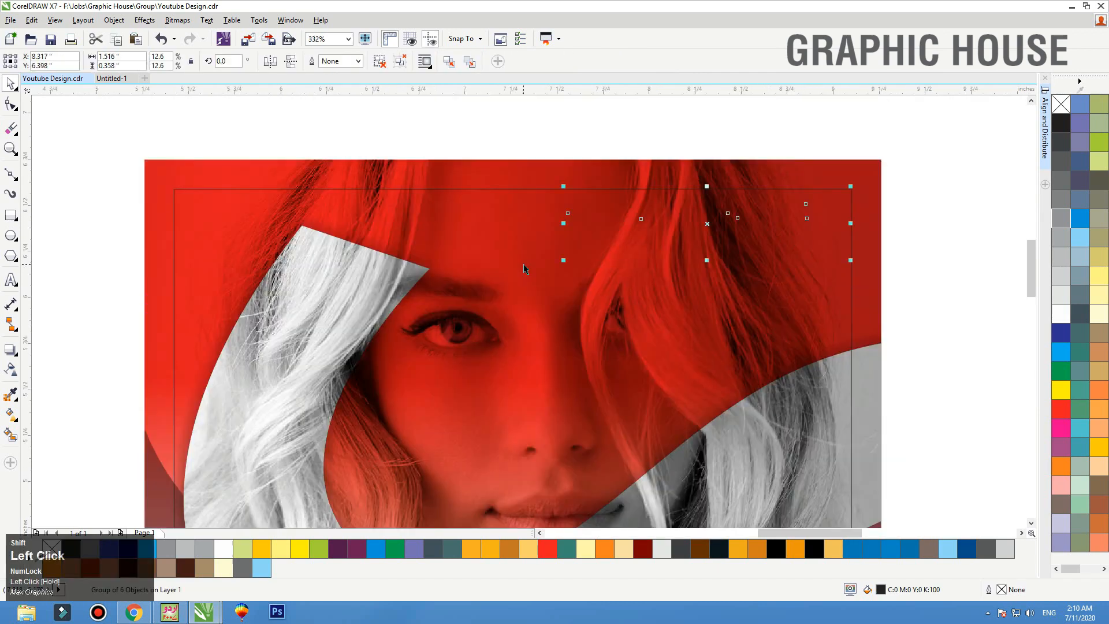
{"action": "key", "text": "shift+Page_Up"}
{"action": "left_click_drag", "start_coordinate": [567, 269], "coordinate": [712, 226]}
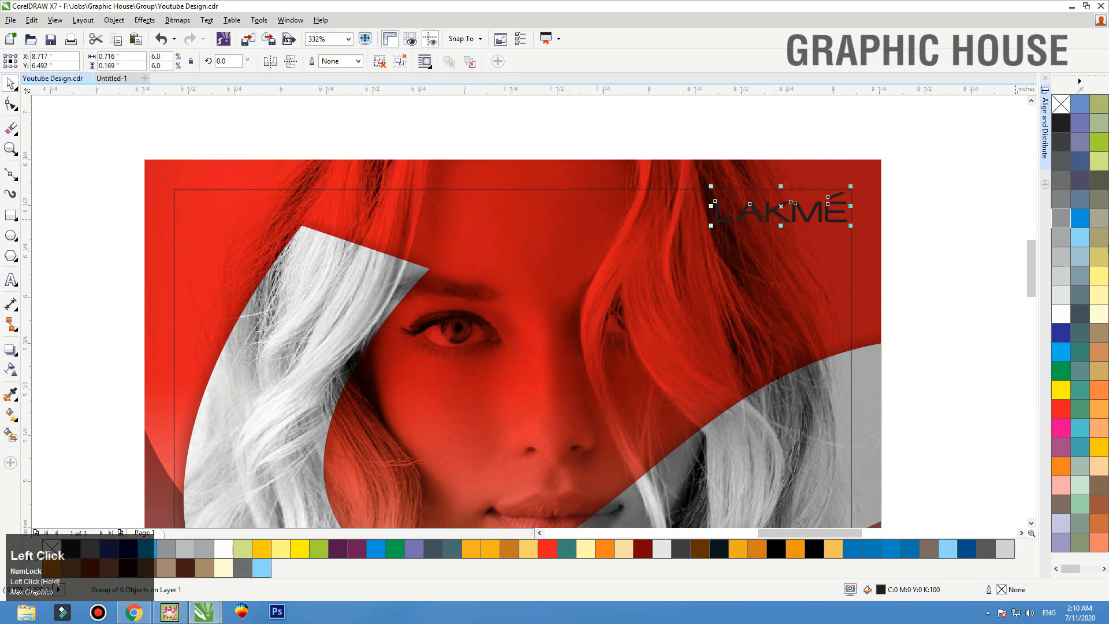
Fill the LAKMÉ logo with white and nudge it into line with the margin's upper right corner.
{"action": "left_click", "coordinate": [1063, 311]}
{"action": "left_click_drag", "start_coordinate": [832, 212], "coordinate": [801, 205]}
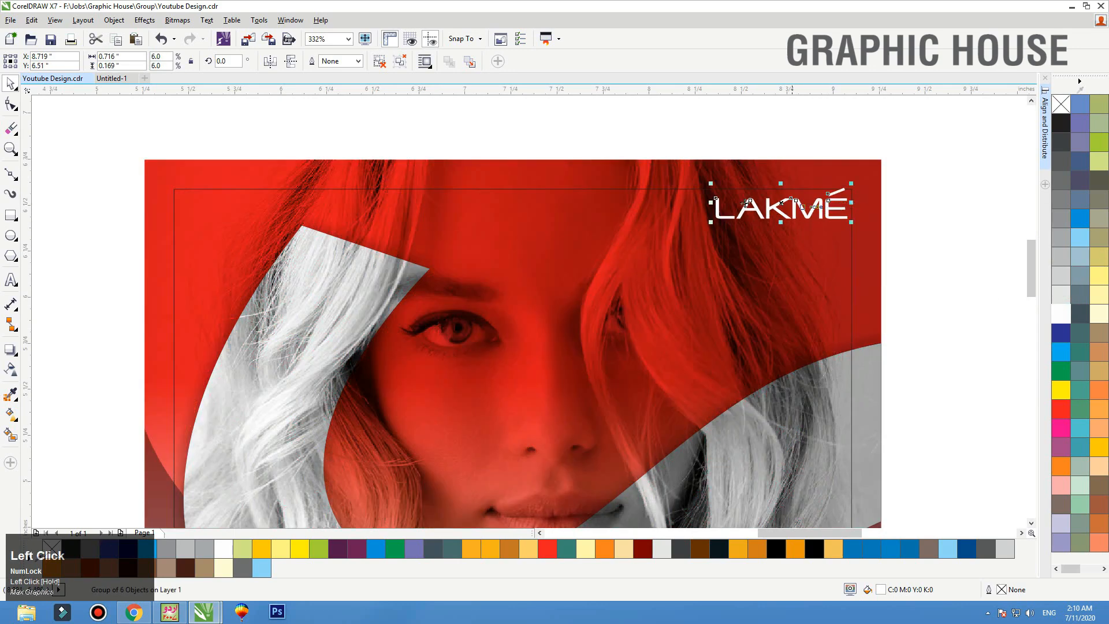
{"action": "key", "text": "shift+F2"}
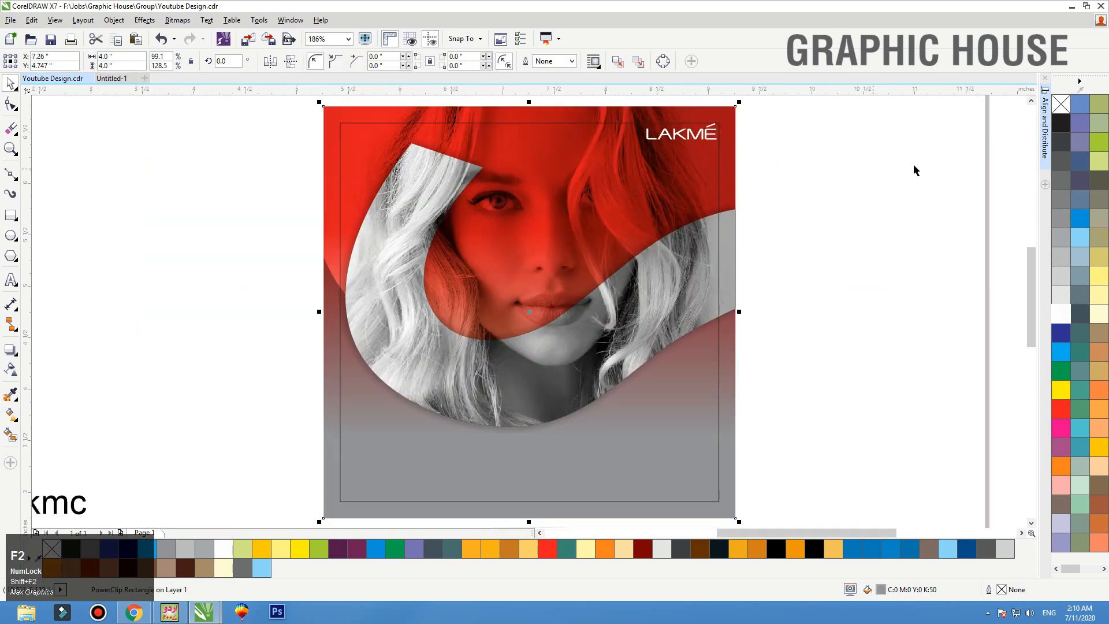
{"action": "right_click", "coordinate": [879, 179]}
{"action": "key", "text": "F3"}
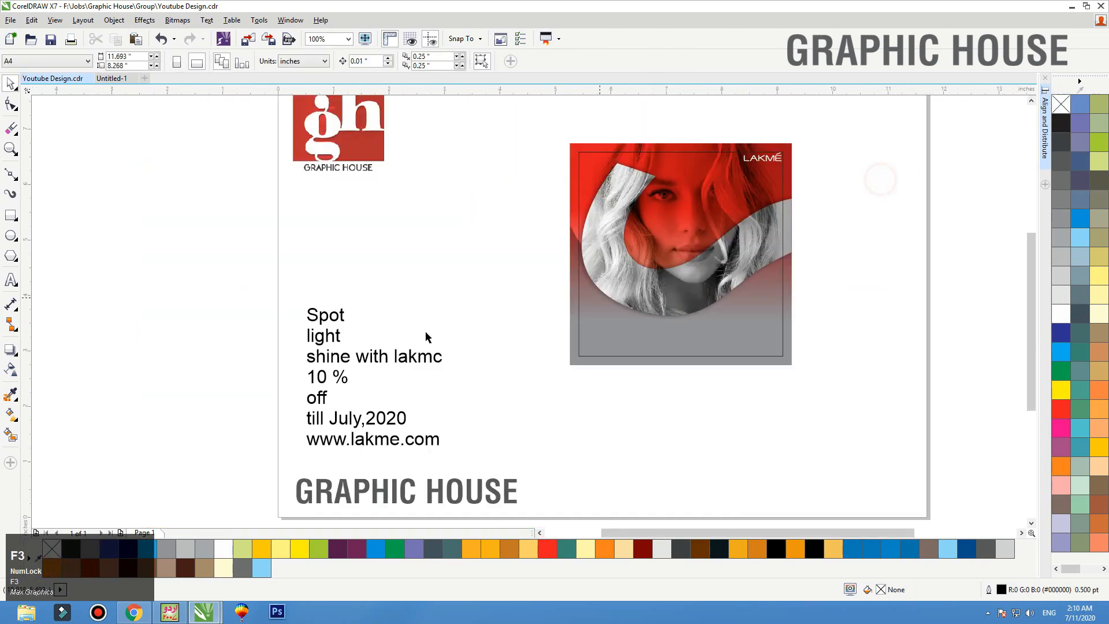
Set the promotional text block's font to Bodoni Bk BT and shift the block slightly towards the design.
{"action": "left_click", "coordinate": [332, 318]}
{"action": "left_click", "coordinate": [330, 62]}
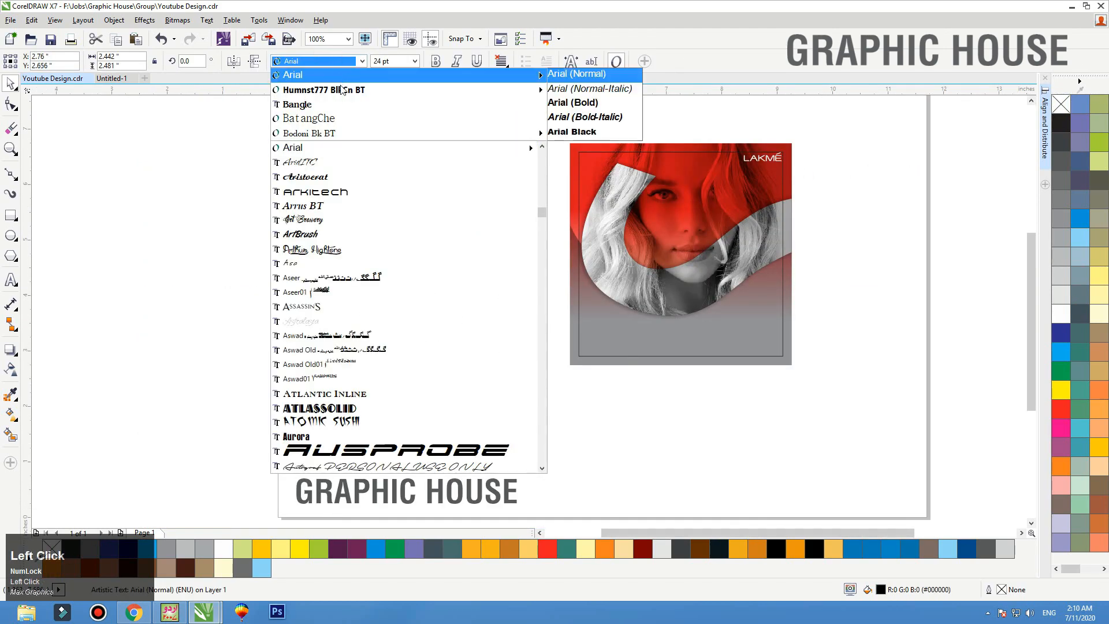
{"action": "left_click", "coordinate": [338, 118]}
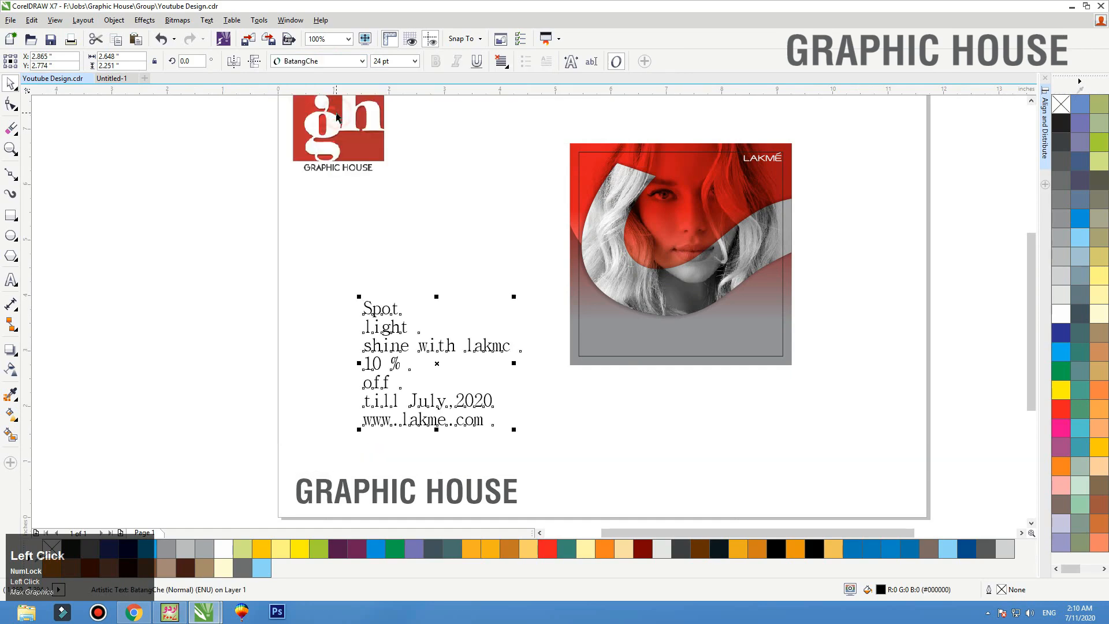
{"action": "left_click", "coordinate": [331, 61]}
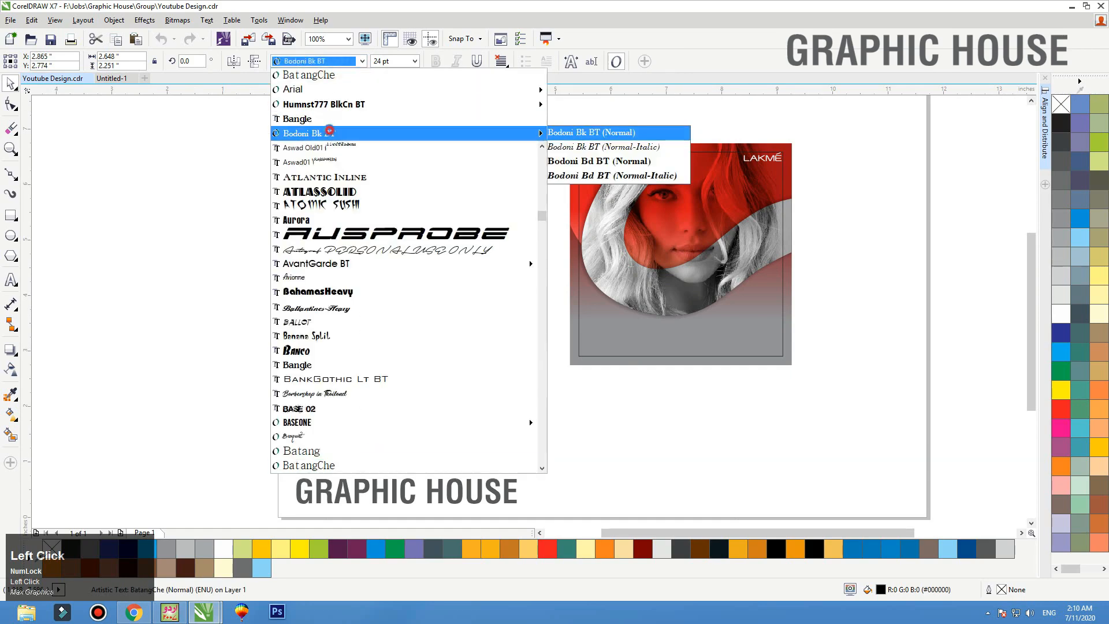
{"action": "left_click", "coordinate": [330, 131]}
{"action": "left_click_drag", "start_coordinate": [465, 361], "coordinate": [490, 333]}
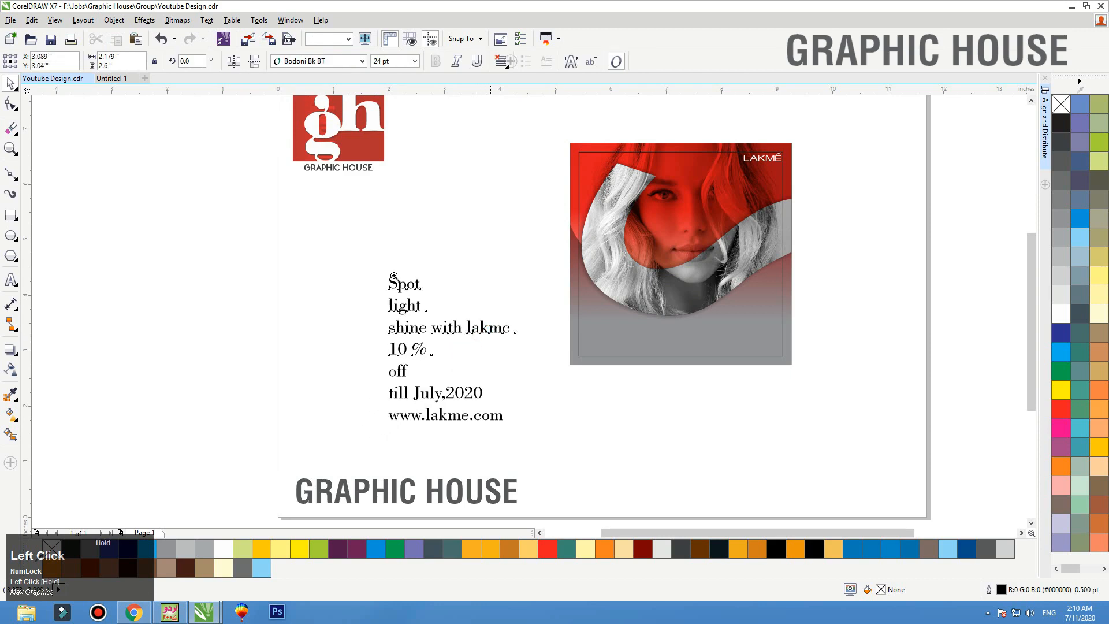
Break the text block apart into separate lines and change the first three lines to UPPERCASE.
{"action": "left_click_drag", "start_coordinate": [349, 215], "coordinate": [855, 441]}
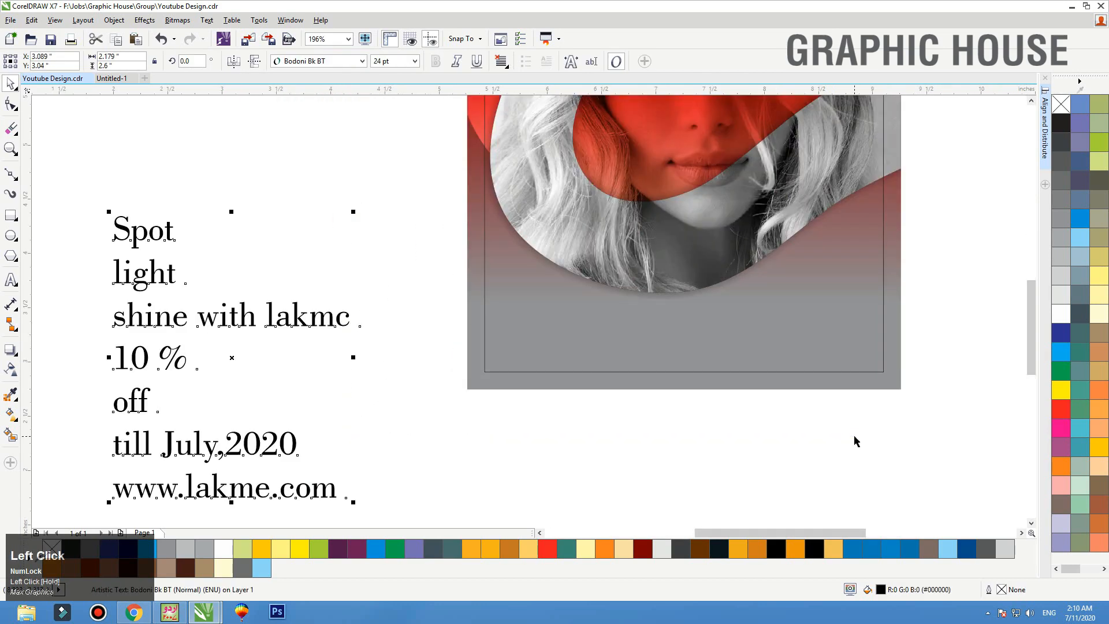
{"action": "key", "text": "ctrl+k"}
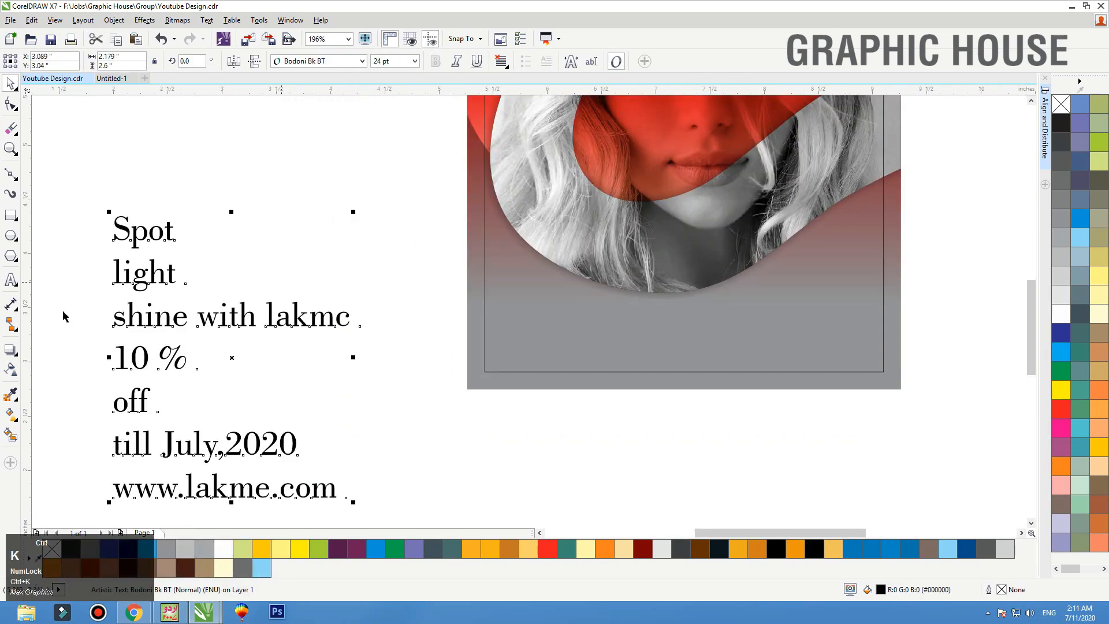
{"action": "left_click_drag", "start_coordinate": [87, 168], "coordinate": [414, 341]}
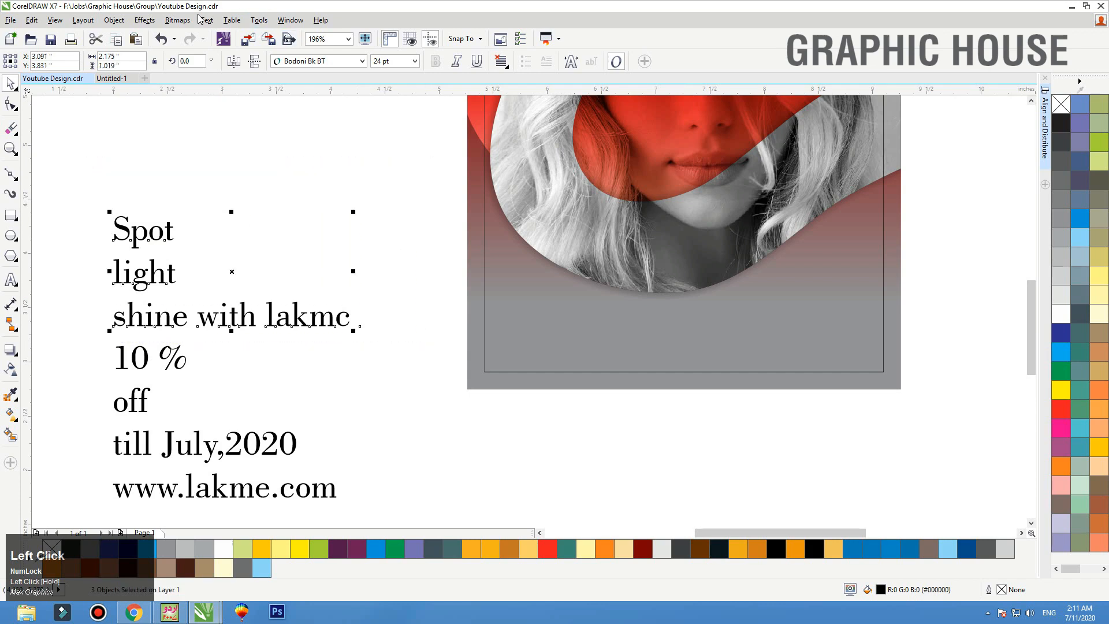
{"action": "left_click", "coordinate": [207, 20]}
{"action": "left_click", "coordinate": [243, 389]}
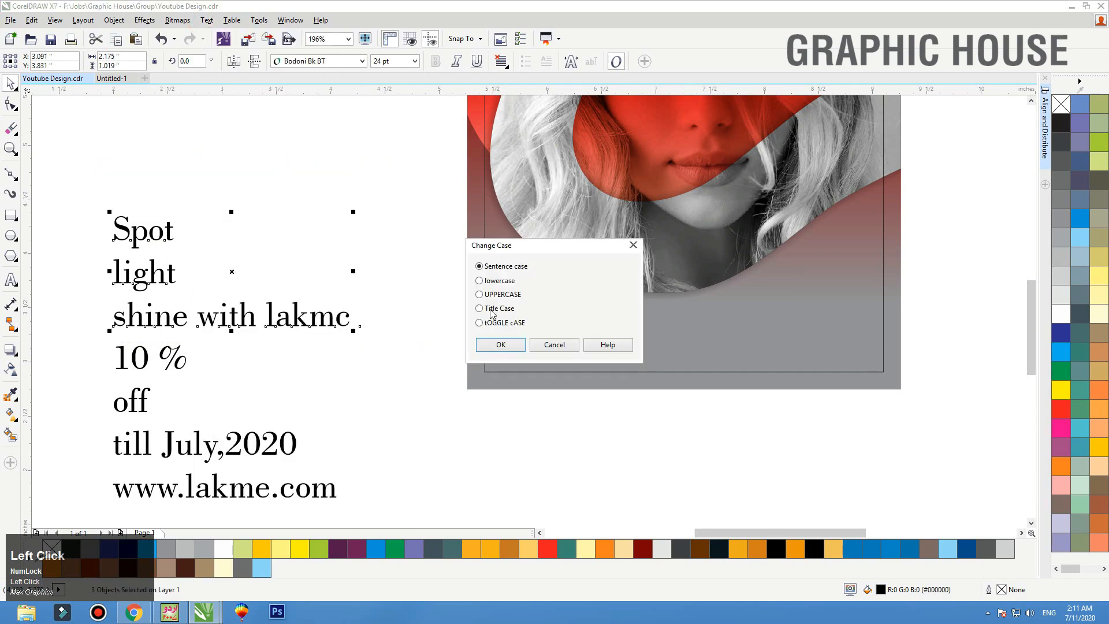
{"action": "left_click", "coordinate": [500, 299]}
{"action": "left_click", "coordinate": [501, 345]}
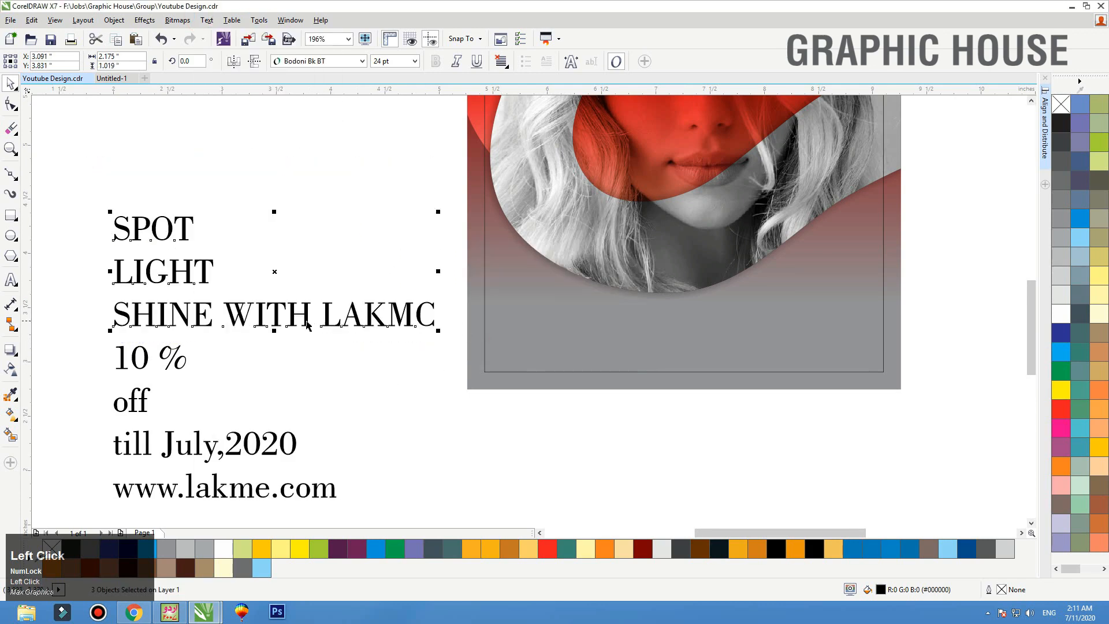
Centre the three uppercase lines on each other and place them in front of the lower part of the portrait.
{"action": "key", "text": "c"}
{"action": "left_click", "coordinate": [285, 318]}
{"action": "left_click", "coordinate": [349, 291]}
{"action": "left_click_drag", "start_coordinate": [348, 341], "coordinate": [35, 196]}
{"action": "key", "text": "c"}
{"action": "left_click_drag", "start_coordinate": [256, 331], "coordinate": [764, 264]}
{"action": "key", "text": "shift+Page_Up"}
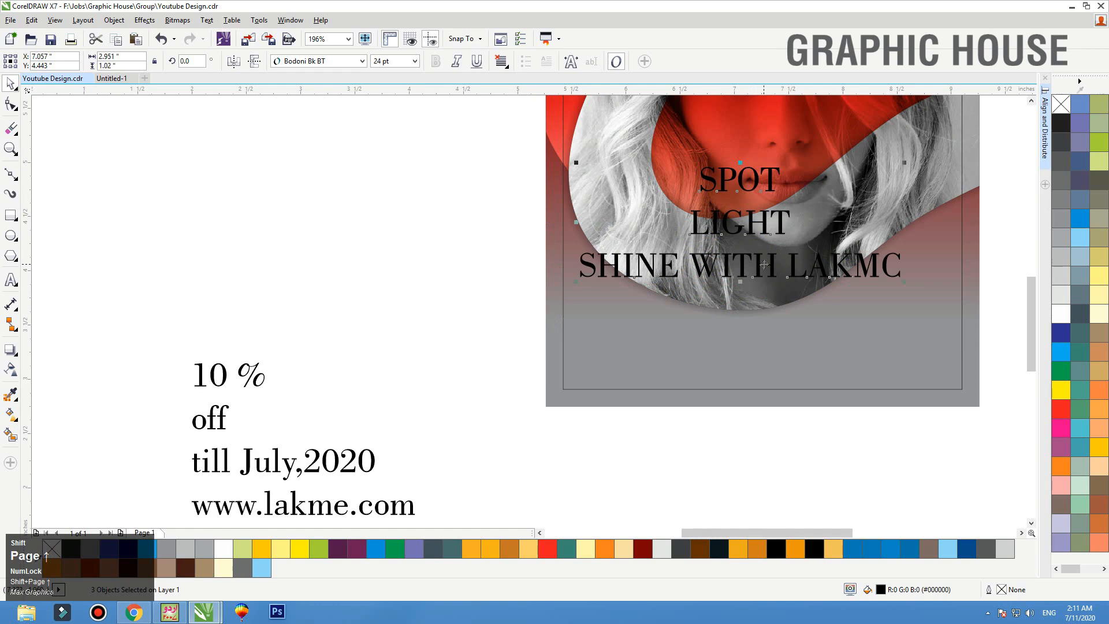
{"action": "left_click", "coordinate": [260, 306]}
{"action": "left_click_drag", "start_coordinate": [495, 319], "coordinate": [158, 532]}
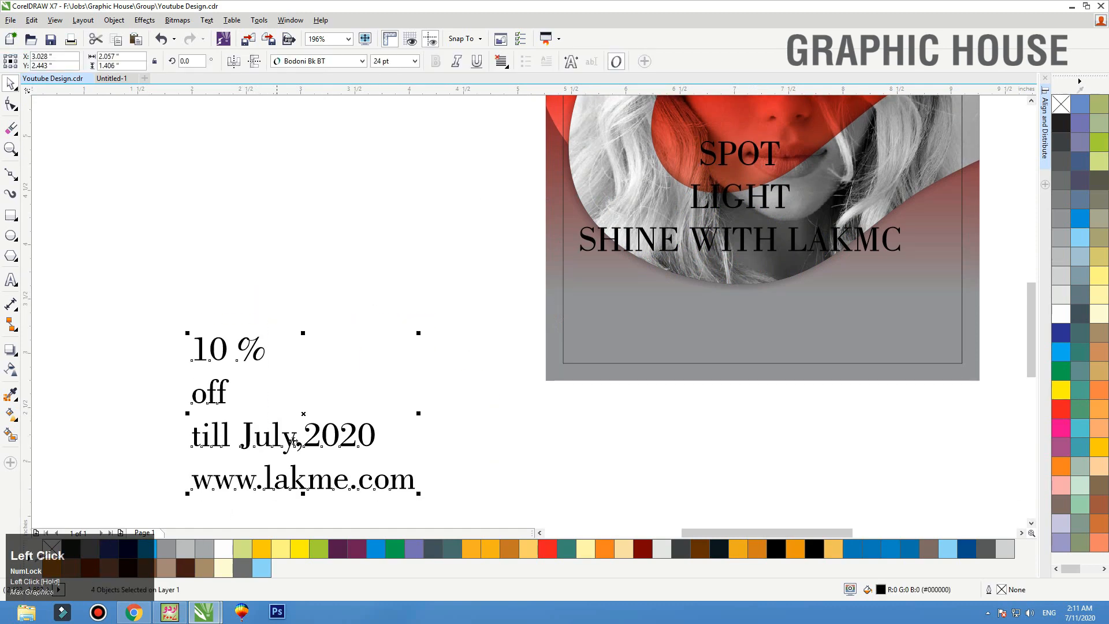
{"action": "left_click", "coordinate": [364, 390]}
{"action": "left_click_drag", "start_coordinate": [313, 494], "coordinate": [860, 355]}
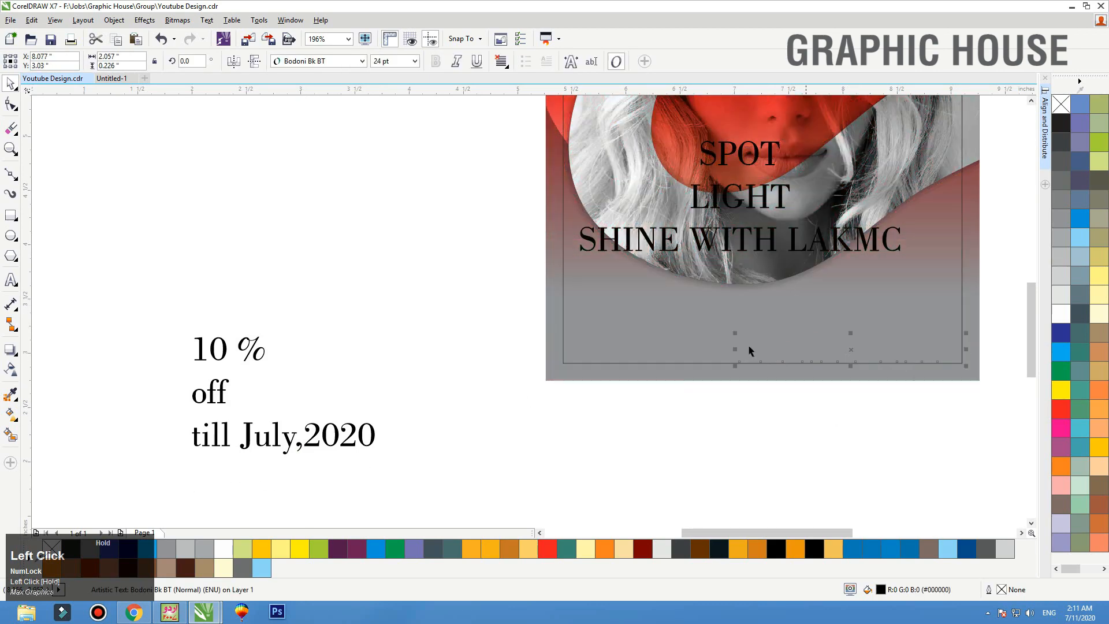
{"action": "key", "text": "shift+Page_Up"}
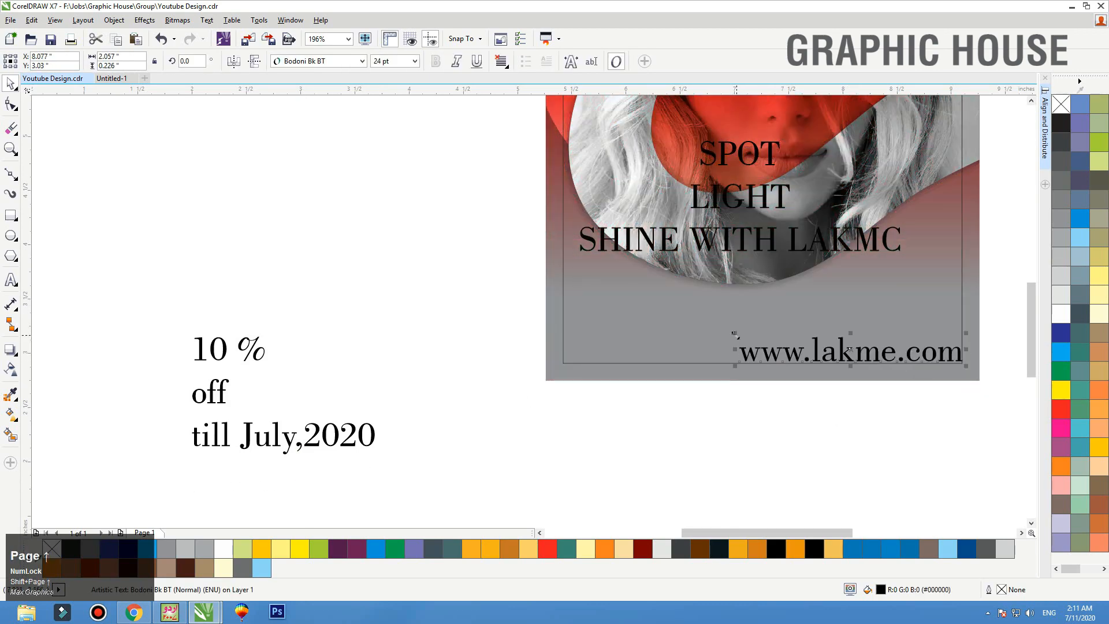
{"action": "left_click_drag", "start_coordinate": [735, 335], "coordinate": [865, 329]}
Place the lines 10 %, off and till July,2020 in front at the margin's lower left corner and scale them down.
{"action": "left_click_drag", "start_coordinate": [436, 490], "coordinate": [99, 268]}
{"action": "left_click_drag", "start_coordinate": [571, 314], "coordinate": [603, 263]}
{"action": "key", "text": "shift+Page_Up"}
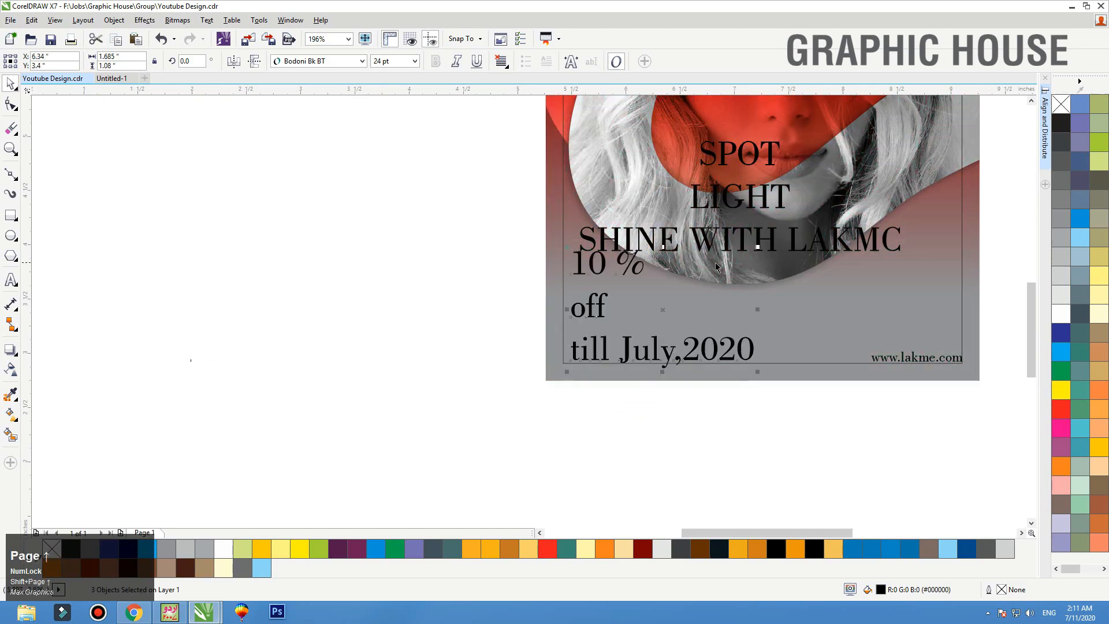
{"action": "left_click_drag", "start_coordinate": [760, 251], "coordinate": [653, 294]}
Set the font size of the three offer lines and the web address to 10 pt.
{"action": "left_click_drag", "start_coordinate": [461, 434], "coordinate": [987, 285]}
{"action": "type", "text": "8"}
{"action": "key", "text": "Return"}
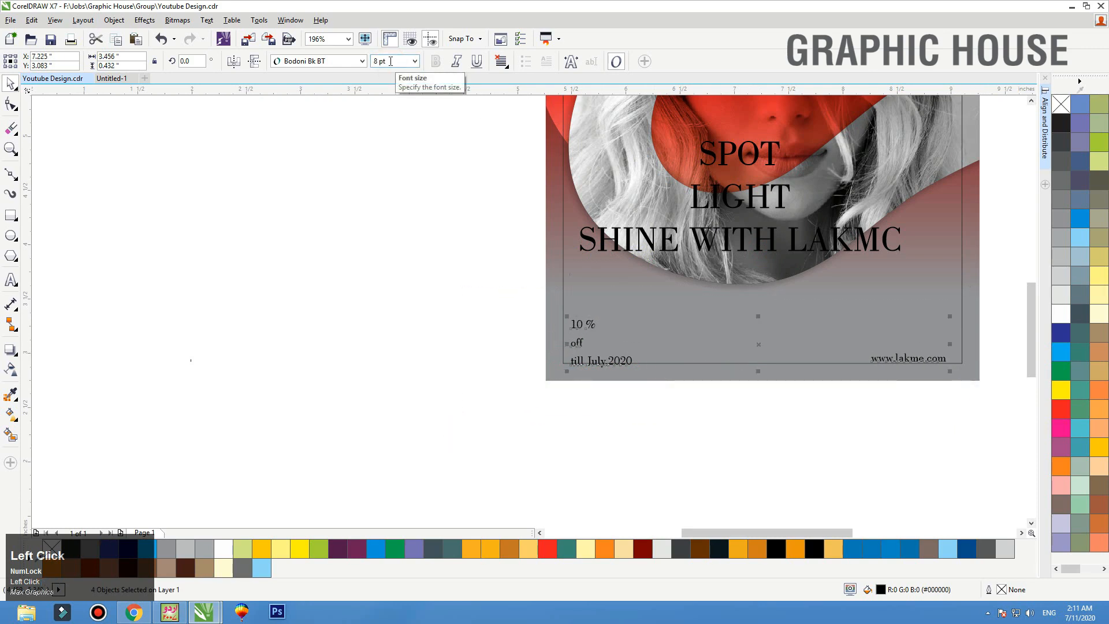
{"action": "left_click", "coordinate": [391, 61]}
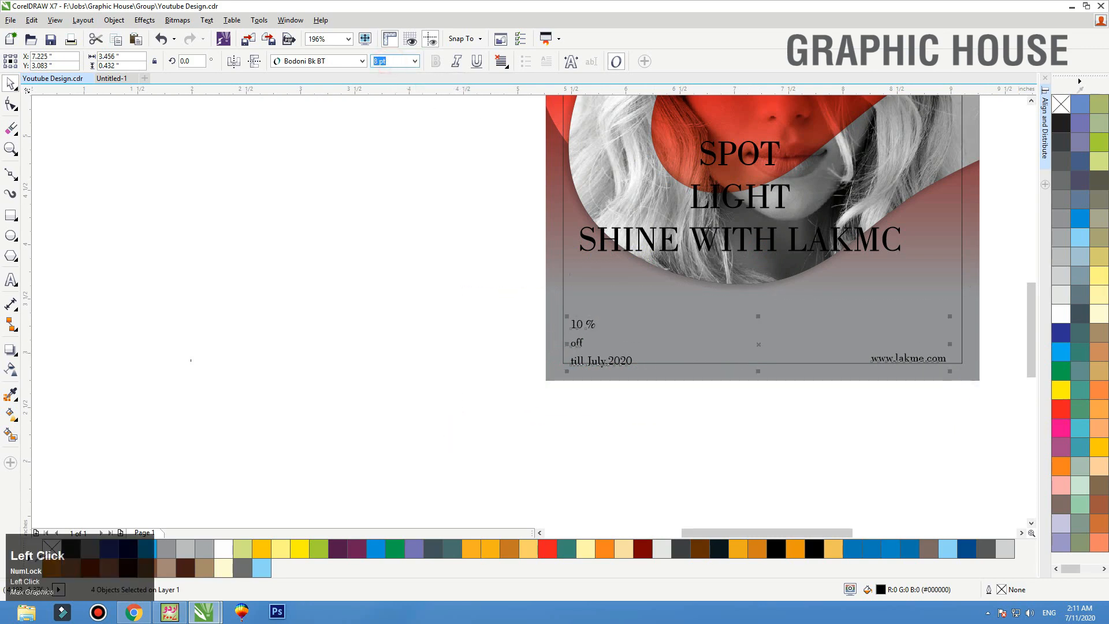
{"action": "type", "text": "10"}
{"action": "key", "text": "Return"}
{"action": "left_click", "coordinate": [711, 375]}
{"action": "key", "text": "shift+F2"}
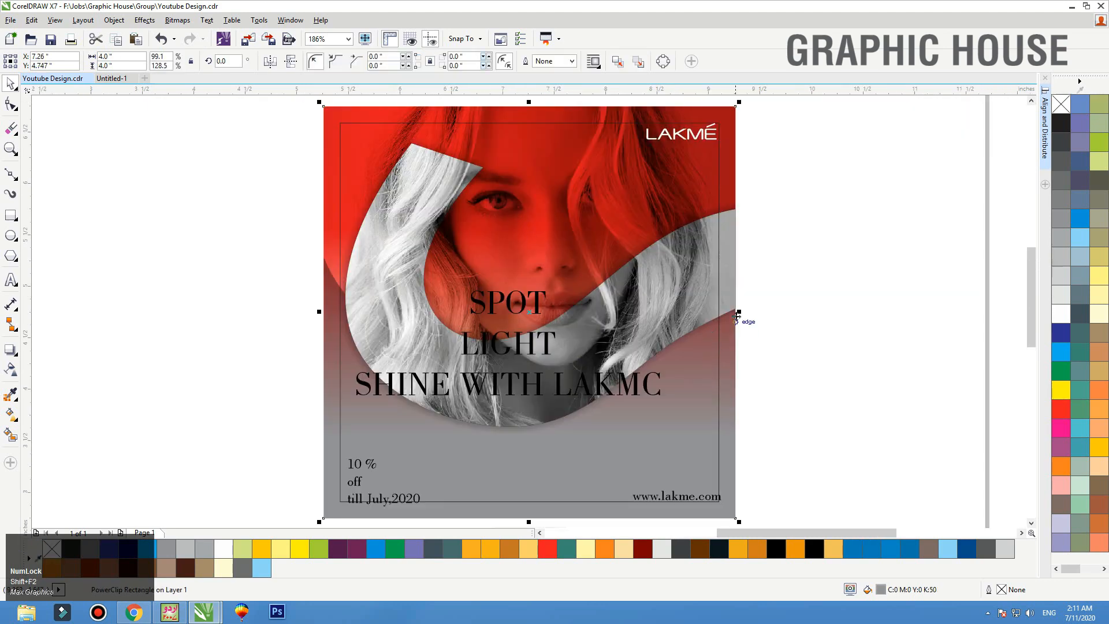
Scale the SHINE WITH LAKMC line down about its centre to about 9.85 pt.
{"action": "left_click", "coordinate": [776, 297]}
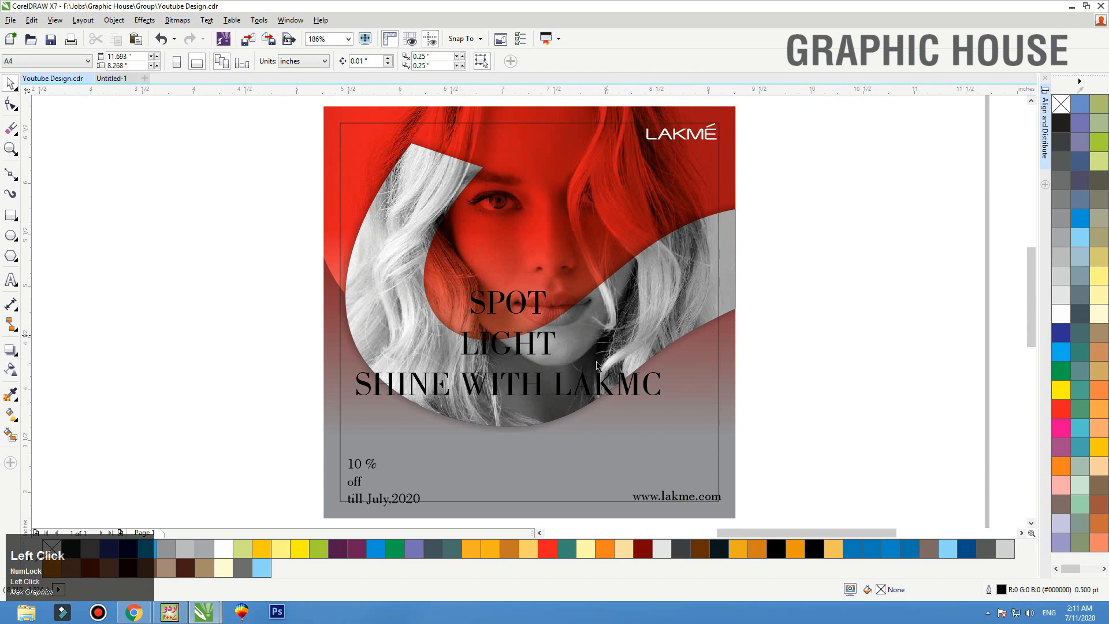
{"action": "left_click", "coordinate": [603, 381]}
{"action": "left_click_drag", "start_coordinate": [653, 366], "coordinate": [576, 362]}
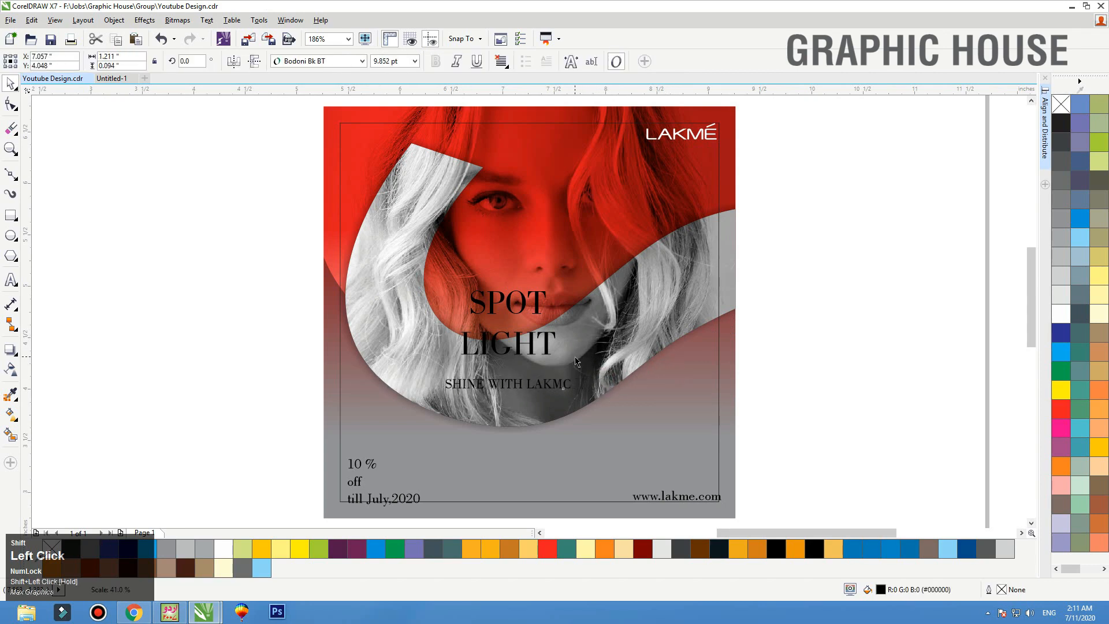
Widen the letter spacing of LIGHT and scale the word down just above the SHINE WITH LAKMC line.
{"action": "left_click", "coordinate": [548, 346]}
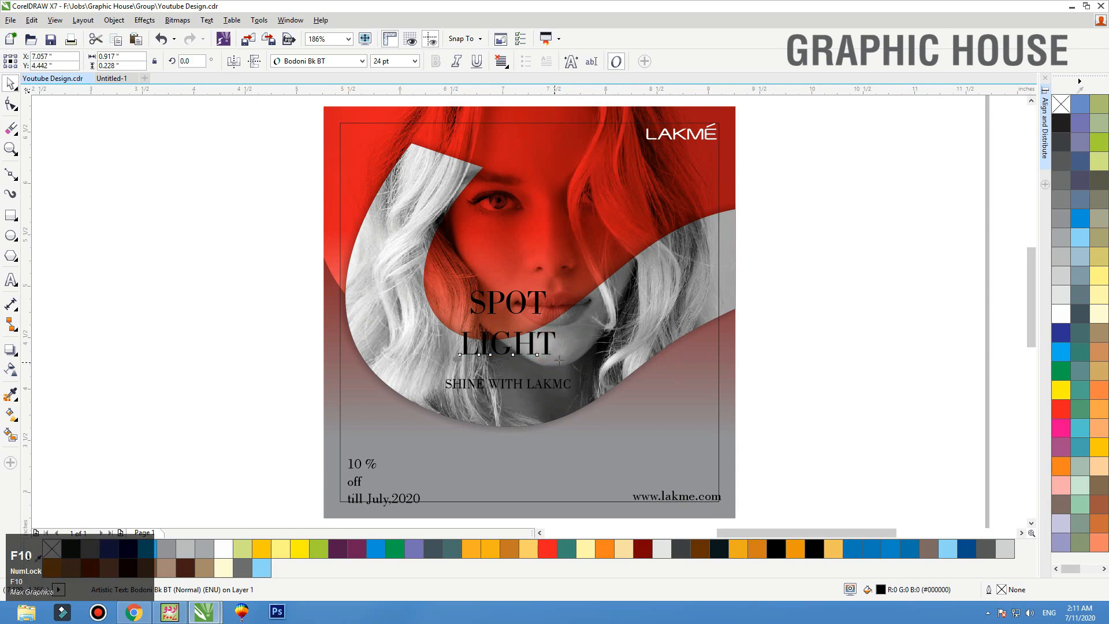
{"action": "left_click_drag", "start_coordinate": [559, 359], "coordinate": [501, 371]}
{"action": "key", "text": "space"}
{"action": "left_click_drag", "start_coordinate": [518, 316], "coordinate": [518, 336]}
Enlarge SPOT to about 51.4 pt and widen its letter spacing to about 1.9 in overall.
{"action": "left_click_drag", "start_coordinate": [784, 201], "coordinate": [288, 519]}
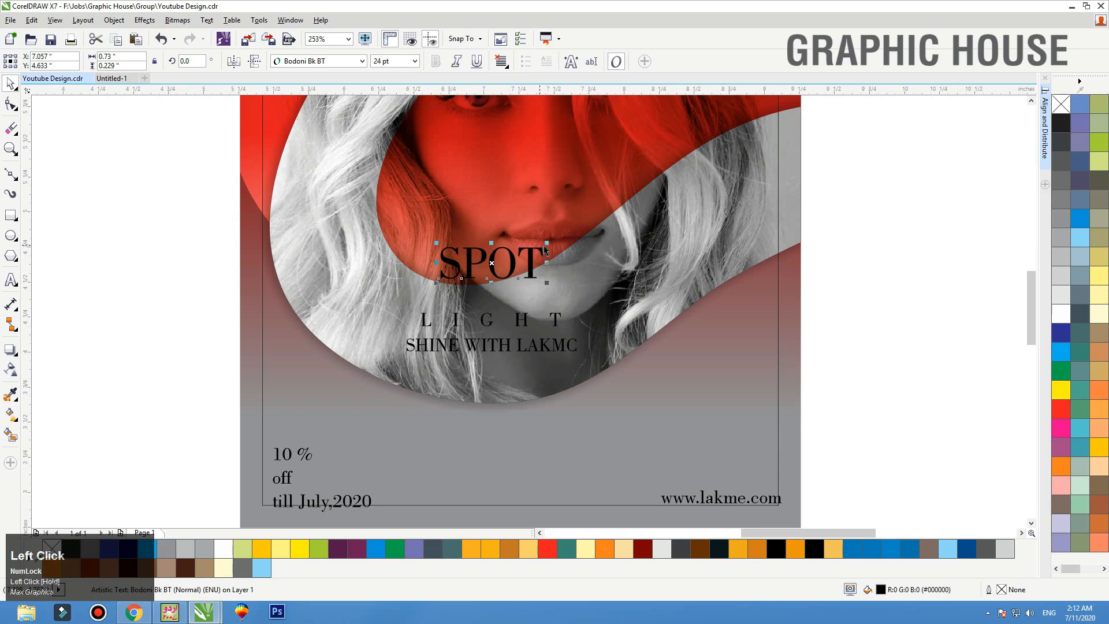
{"action": "left_click_drag", "start_coordinate": [581, 224], "coordinate": [647, 300]}
{"action": "key", "text": "F10"}
{"action": "key", "text": "space"}
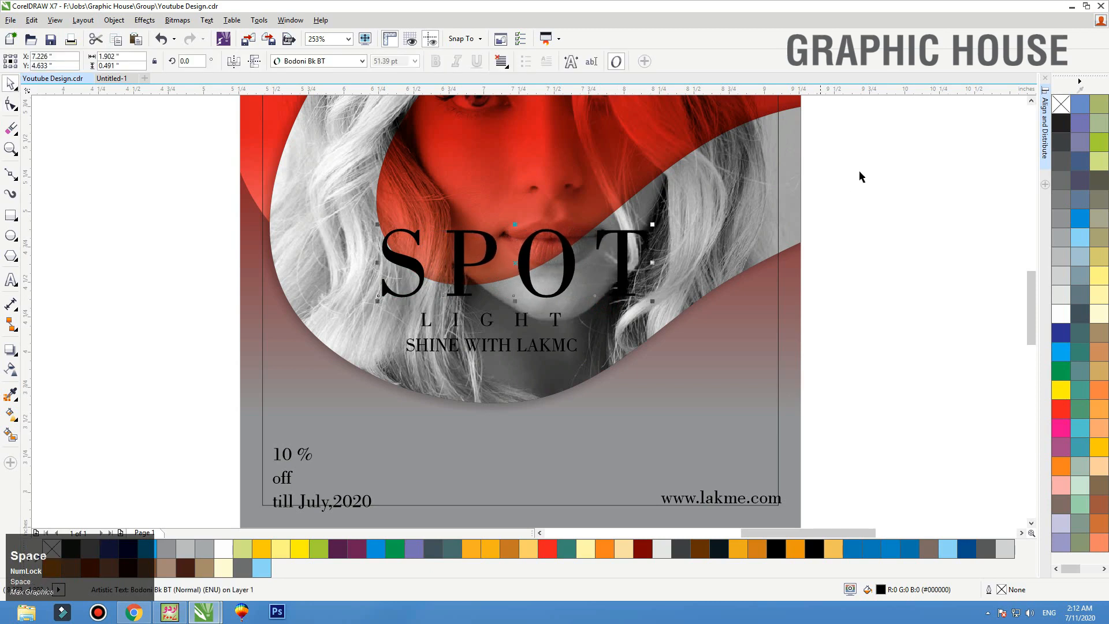
Centre the SPOT, LIGHT and SHINE WITH LAKMC lines on each other and horizontally on the margin square.
{"action": "left_click_drag", "start_coordinate": [843, 182], "coordinate": [289, 431]}
{"action": "key", "text": "c"}
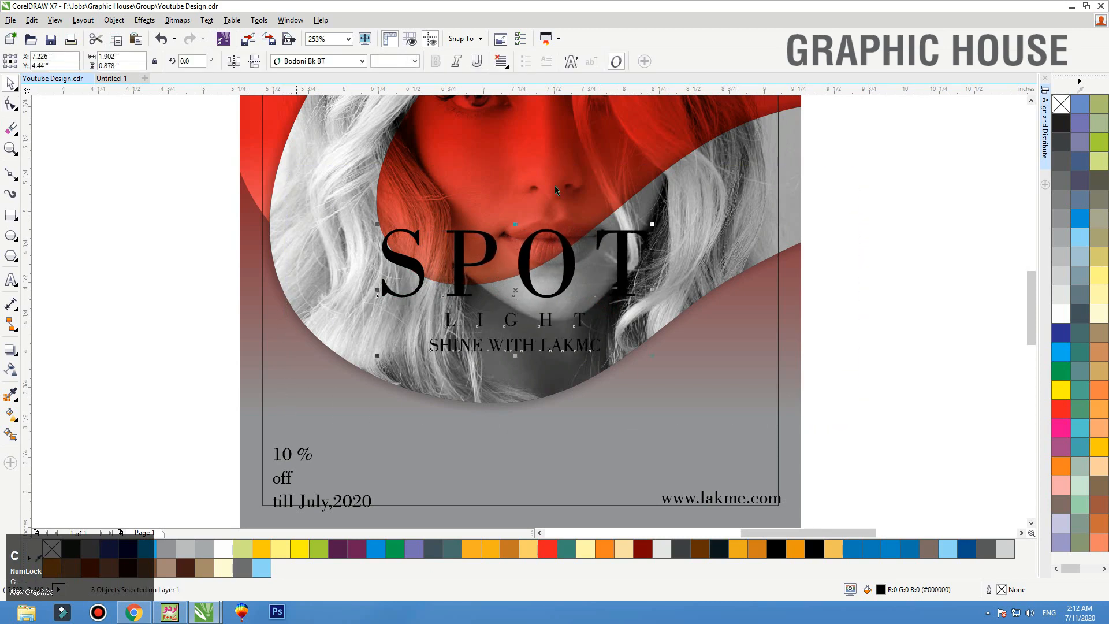
{"action": "left_click", "coordinate": [682, 223], "text": "shift"}
{"action": "key", "text": "c"}
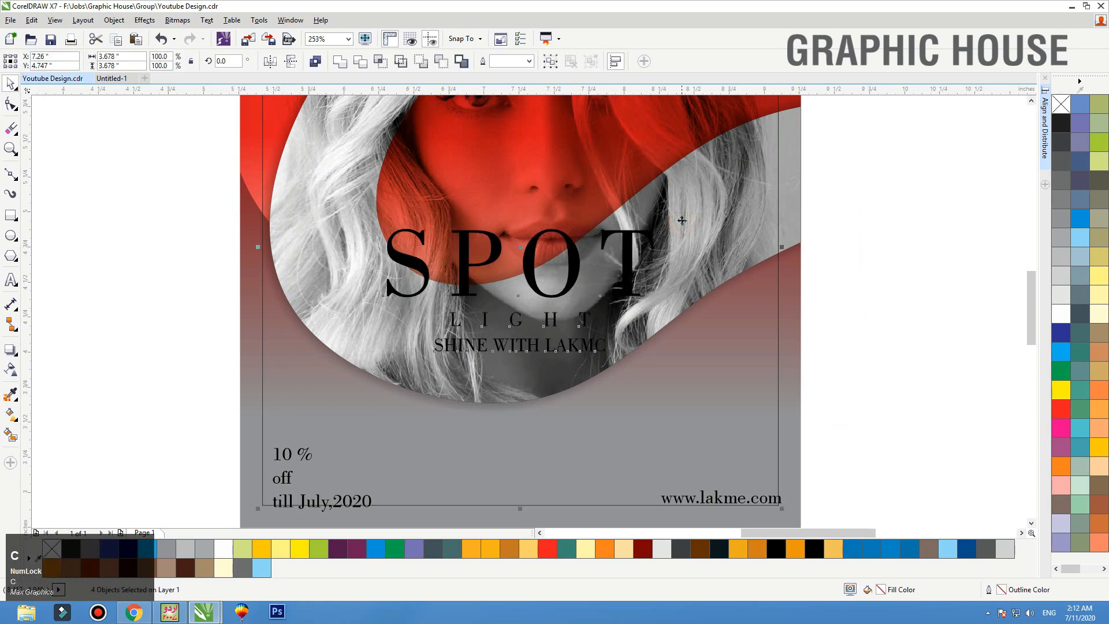
{"action": "left_click", "coordinate": [859, 231]}
{"action": "left_click", "coordinate": [774, 225]}
{"action": "left_click_drag", "start_coordinate": [774, 225], "coordinate": [792, 241]}
{"action": "key", "text": "ctrl+z"}
Inside the ribbon photo's PowerClip, draw a black rectangle about 5.93 by 3.44 in over the photo, without an outline.
{"action": "left_click", "coordinate": [784, 223]}
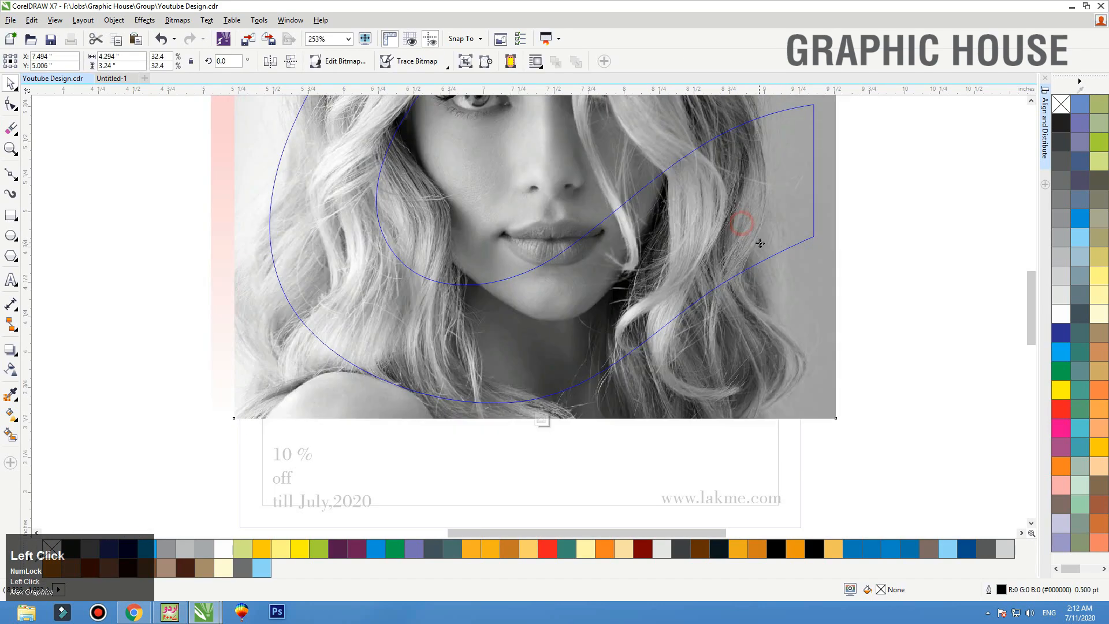
{"action": "left_click", "coordinate": [10, 215]}
{"action": "key", "text": "F3"}
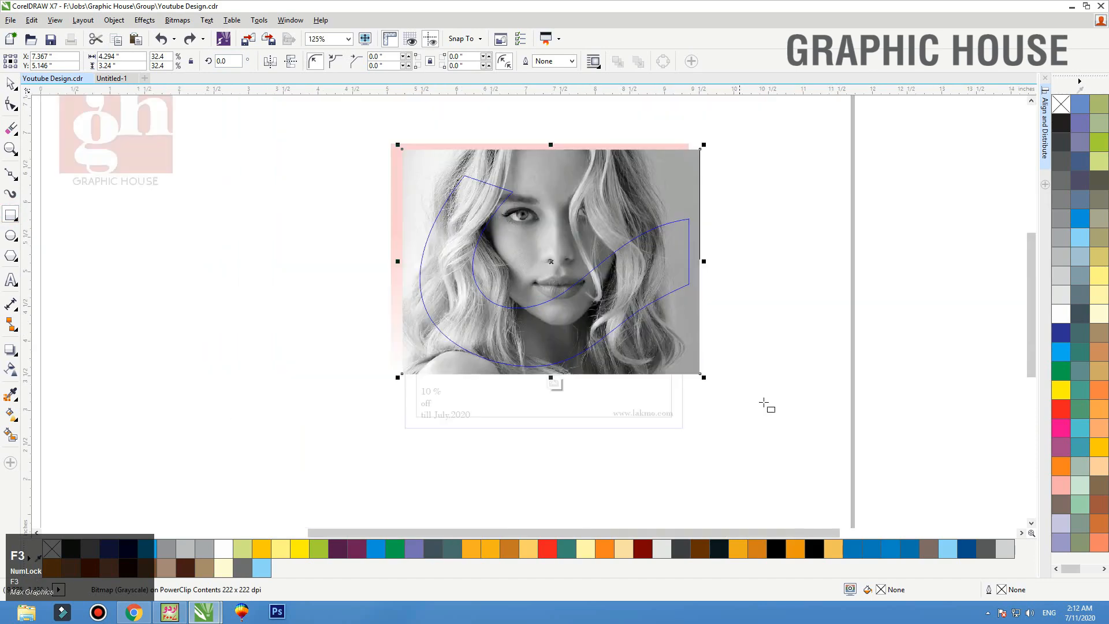
{"action": "left_click_drag", "start_coordinate": [766, 407], "coordinate": [355, 169]}
{"action": "key", "text": "space"}
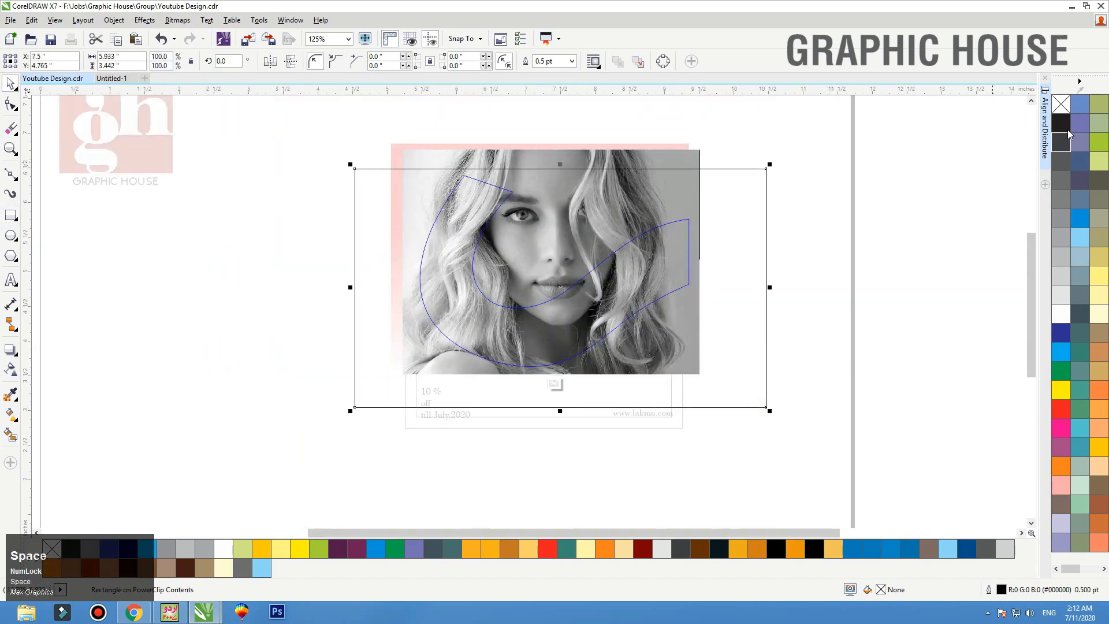
{"action": "left_click", "coordinate": [1061, 122]}
{"action": "right_click", "coordinate": [1065, 107]}
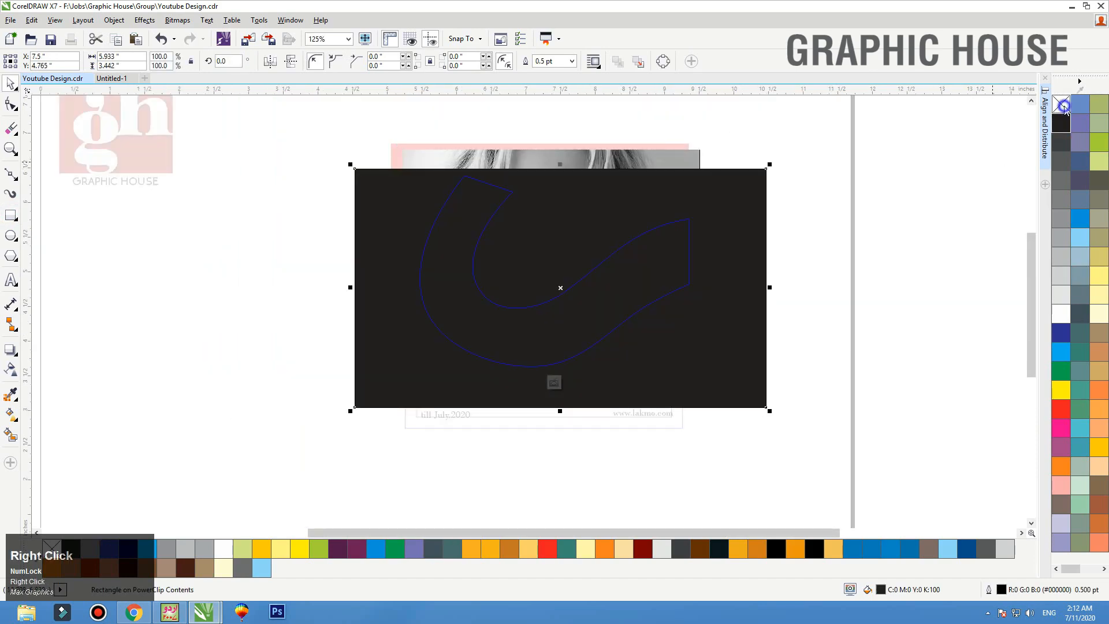
Apply a vertical linear transparency to the black rectangle so it fades out upward, and finish editing the PowerClip contents.
{"action": "left_click", "coordinate": [11, 369]}
{"action": "left_click_drag", "start_coordinate": [548, 364], "coordinate": [548, 198]}
{"action": "left_click_drag", "start_coordinate": [547, 364], "coordinate": [546, 381]}
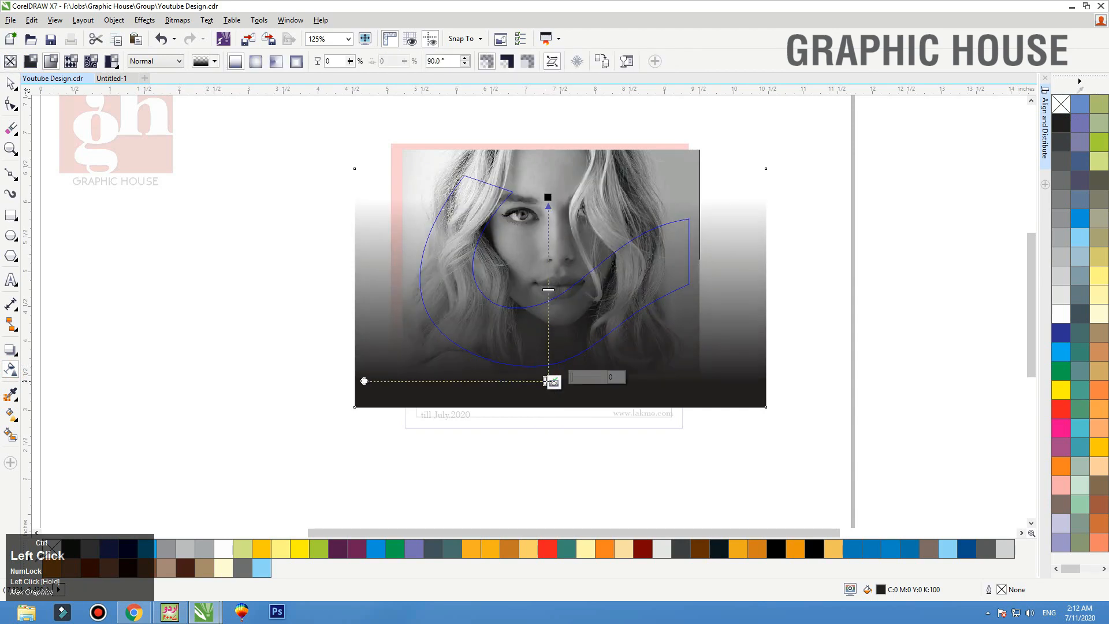
{"action": "key", "text": "space"}
{"action": "left_click", "coordinate": [915, 264]}
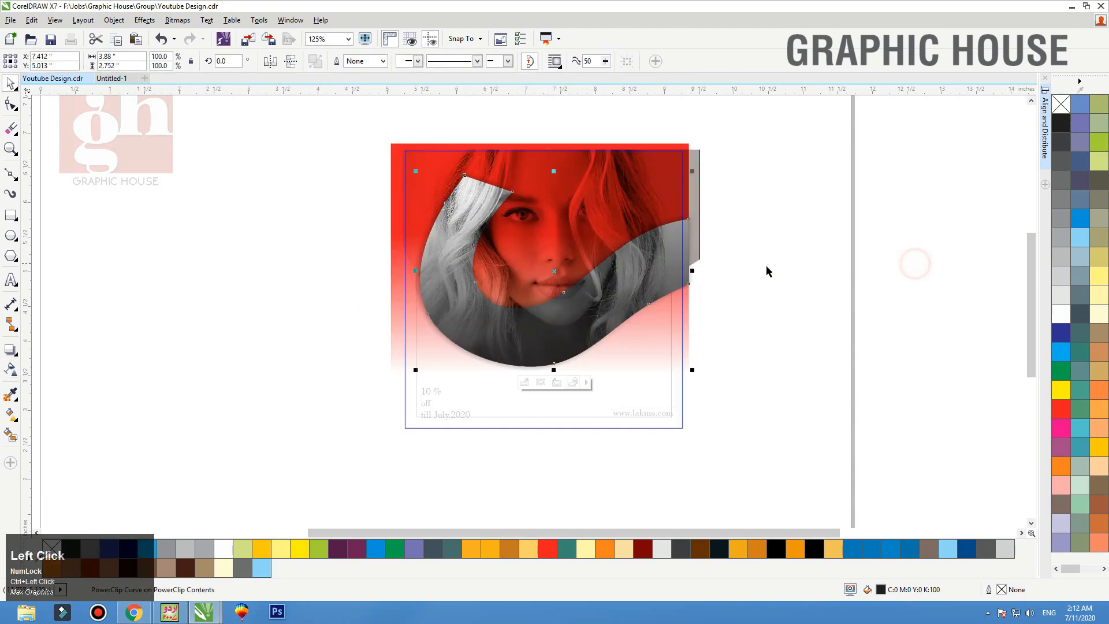
Reopen the ribbon's PowerClip contents, move the faded black rectangle about 0.5 in lower and finish editing.
{"action": "left_click", "coordinate": [542, 338], "text": "ctrl"}
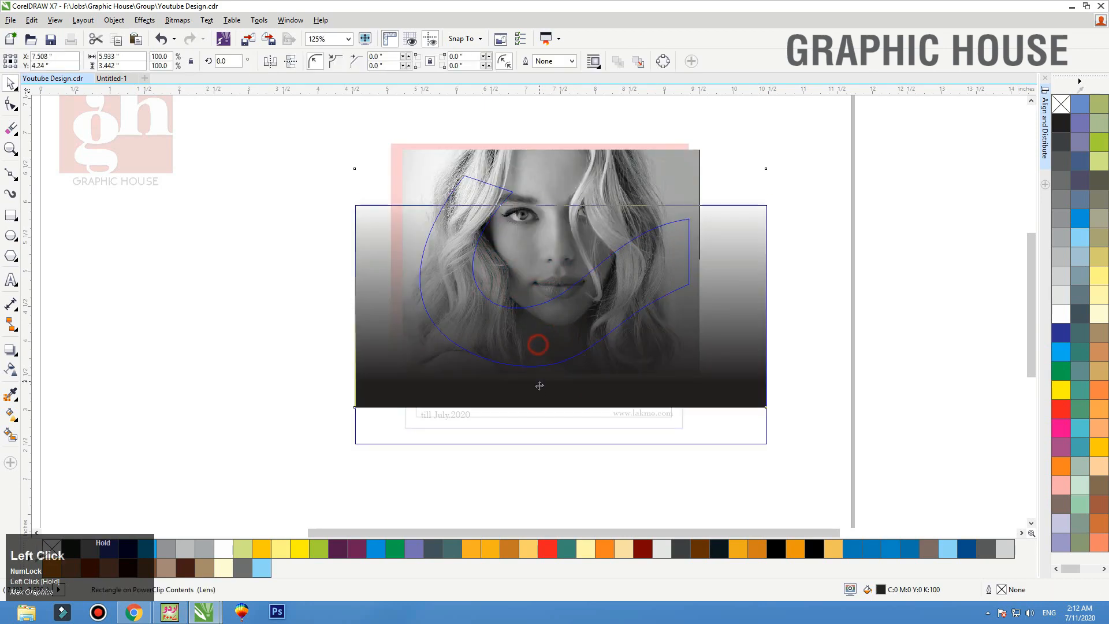
{"action": "left_click", "coordinate": [872, 287]}
{"action": "key", "text": "shift+F2"}
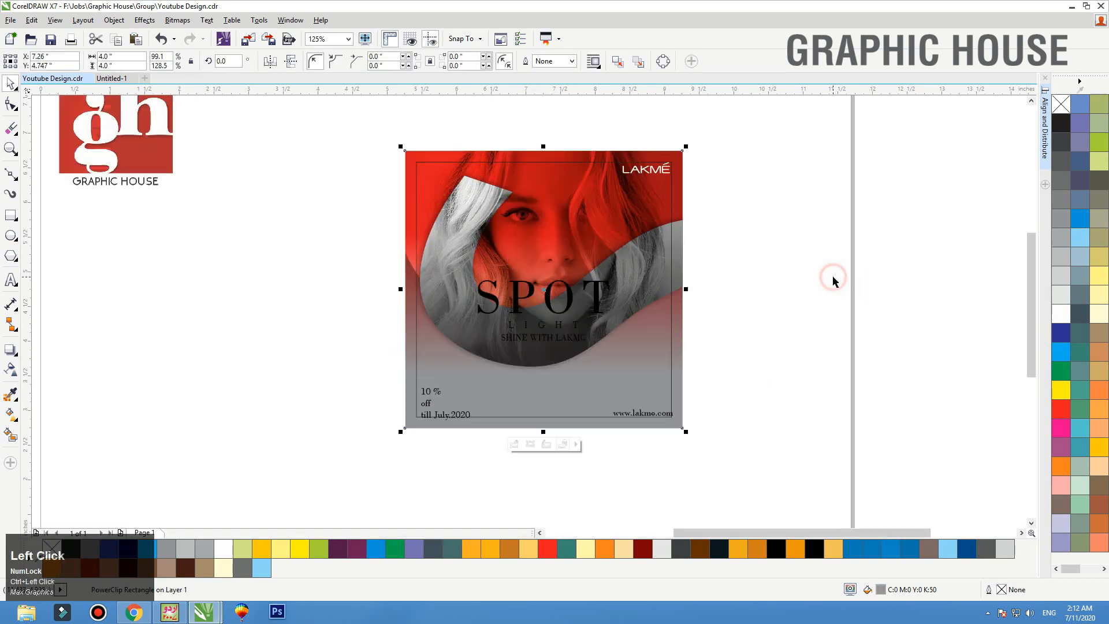
Widen the letter spacing of SHINE WITH LAKMC to about 1.52 in overall and centre the line horizontally under LIGHT.
{"action": "left_click", "coordinate": [574, 384]}
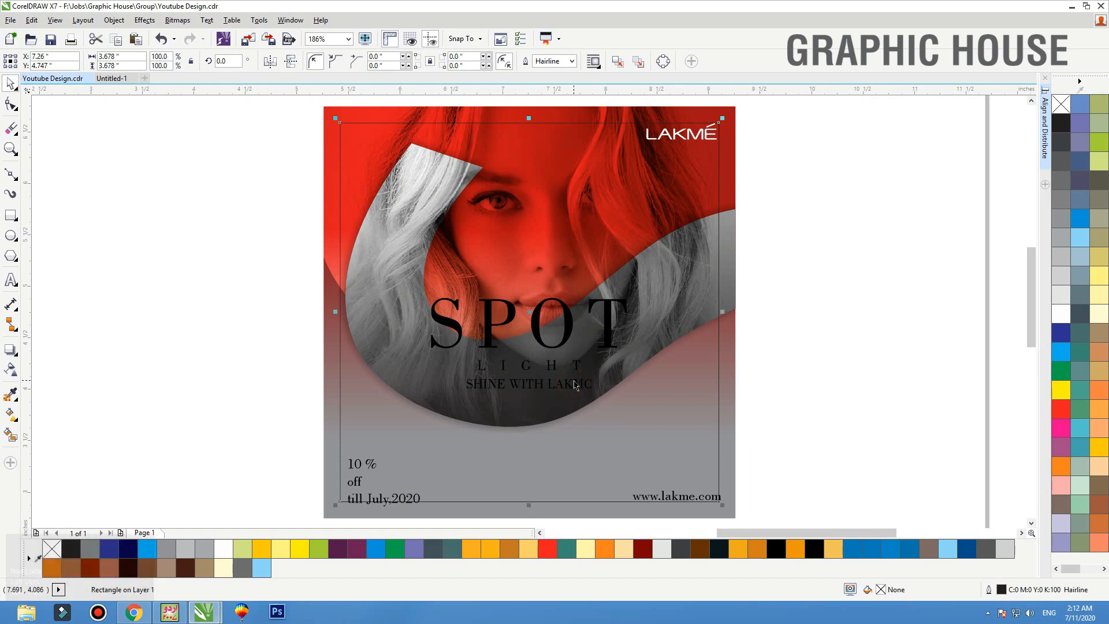
{"action": "left_click", "coordinate": [574, 384]}
{"action": "key", "text": "F2"}
{"action": "left_click_drag", "start_coordinate": [327, 309], "coordinate": [910, 471]}
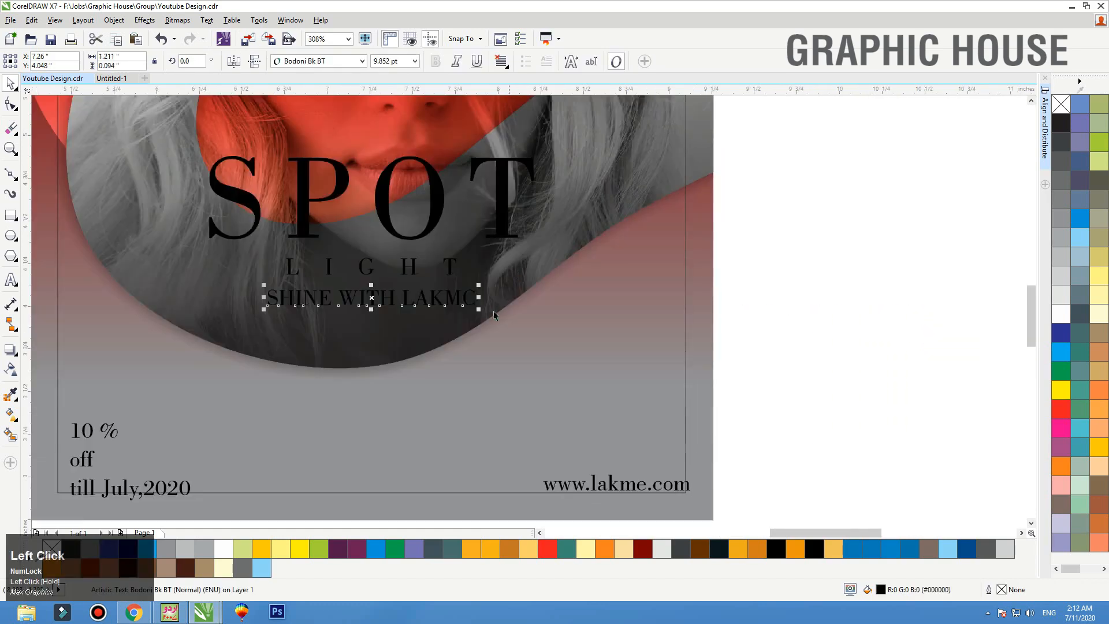
{"action": "key", "text": "F10"}
{"action": "left_click_drag", "start_coordinate": [479, 310], "coordinate": [531, 312]}
{"action": "key", "text": "space"}
{"action": "key", "text": "e"}
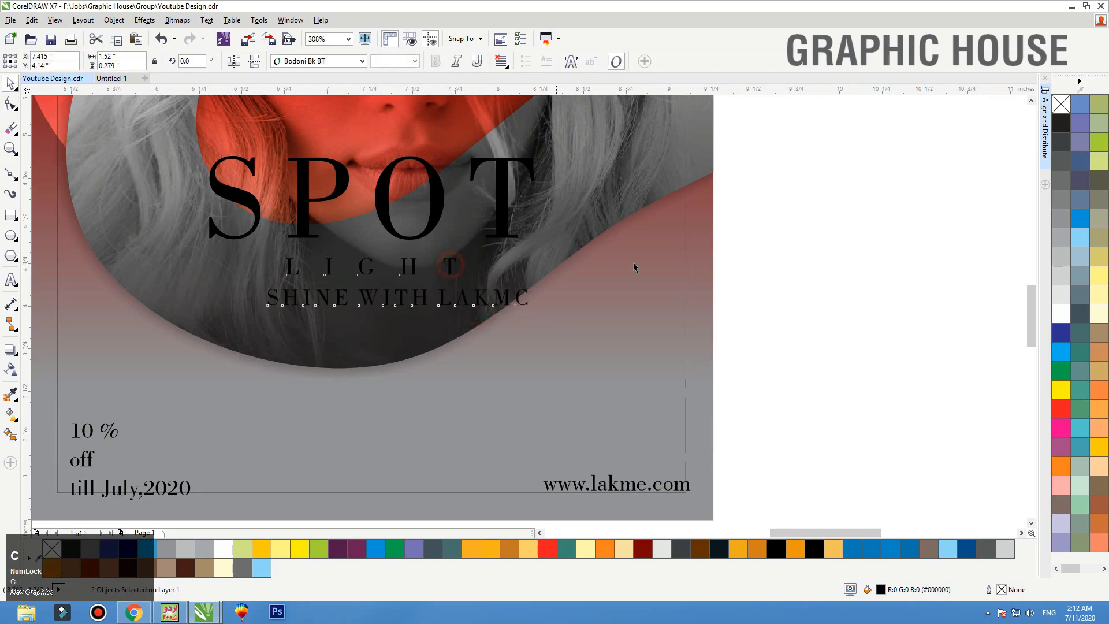
{"action": "left_click", "coordinate": [746, 251]}
Fill the word SPOT with white and the word LIGHT with red (C0 M100 Y100 K0).
{"action": "left_click", "coordinate": [430, 240]}
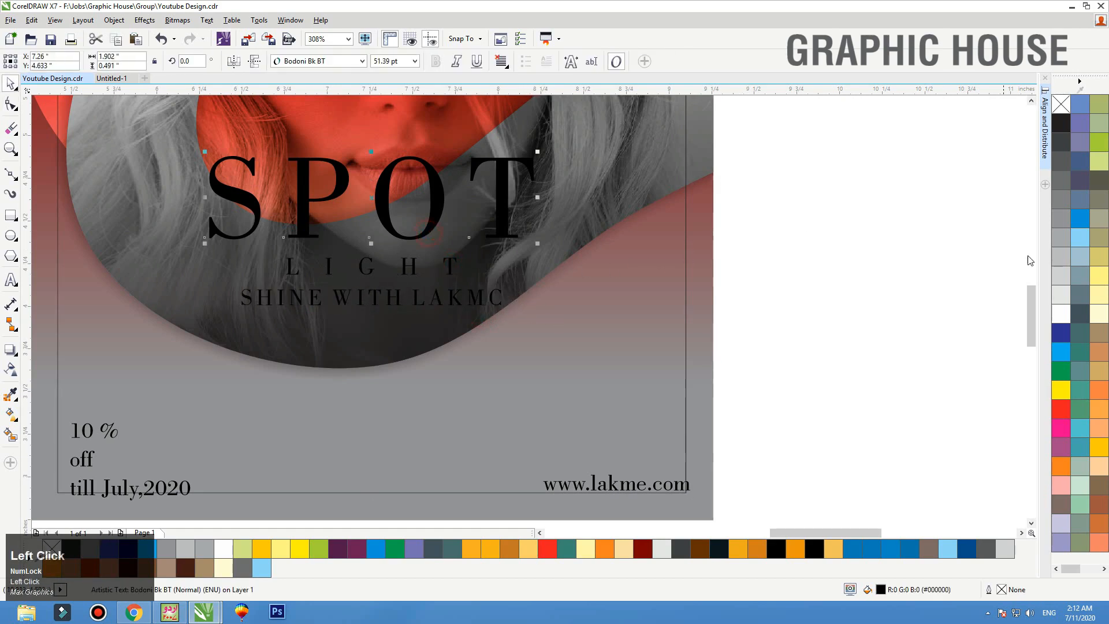
{"action": "left_click", "coordinate": [1067, 318]}
{"action": "left_click", "coordinate": [414, 271]}
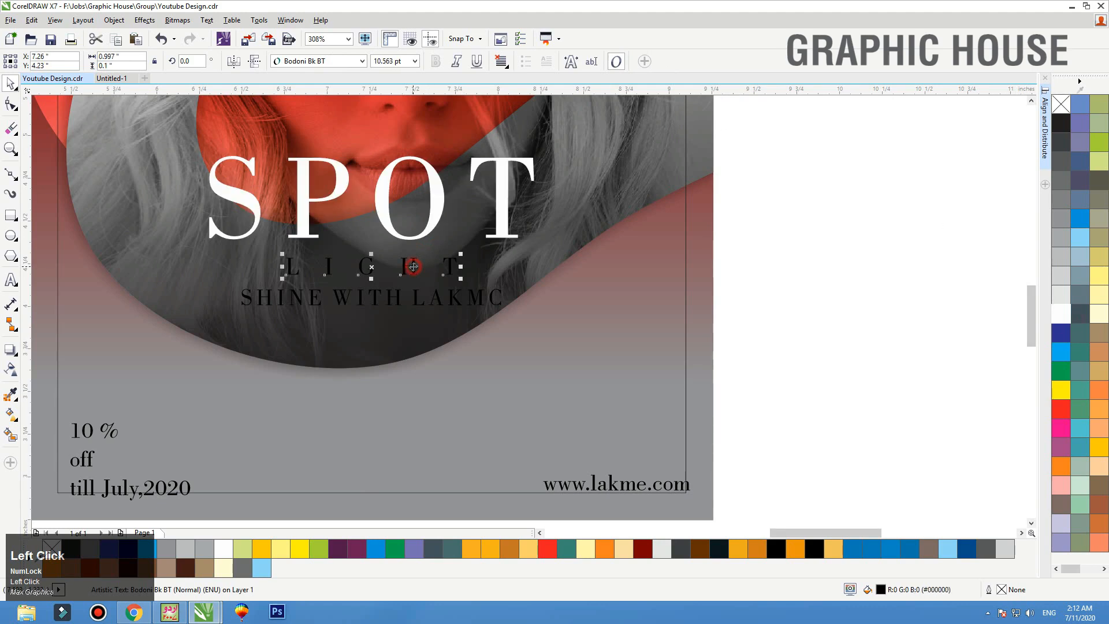
{"action": "left_click", "coordinate": [1062, 409]}
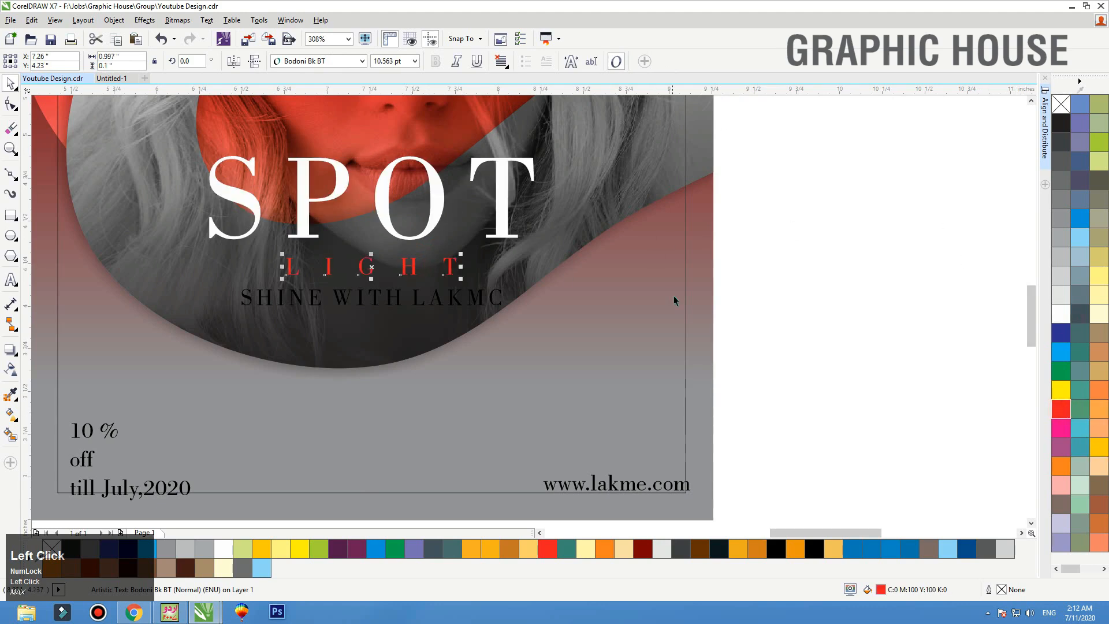
Widen the letter spacing of LIGHT to about 1.42 in overall, centre it under SPOT and nudge it slightly up.
{"action": "key", "text": "F10"}
{"action": "left_click_drag", "start_coordinate": [460, 279], "coordinate": [536, 279]}
{"action": "key", "text": "space"}
{"action": "left_click", "coordinate": [504, 223], "text": "shift"}
{"action": "key", "text": "c"}
{"action": "left_click", "coordinate": [762, 221]}
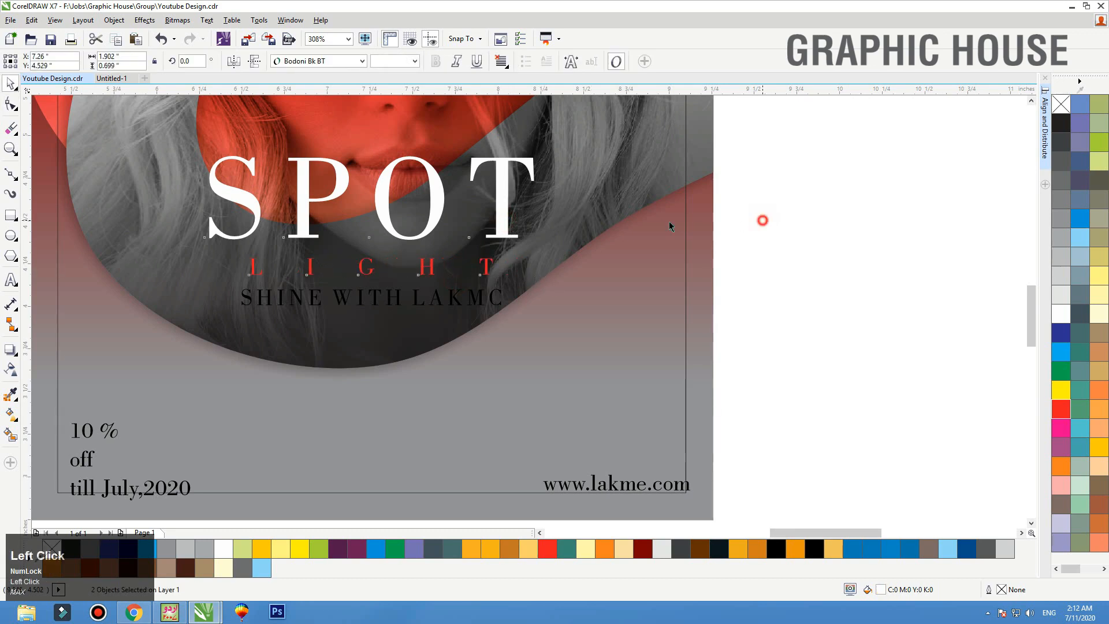
{"action": "left_click", "coordinate": [432, 266]}
{"action": "left_click", "coordinate": [432, 226], "text": "shift"}
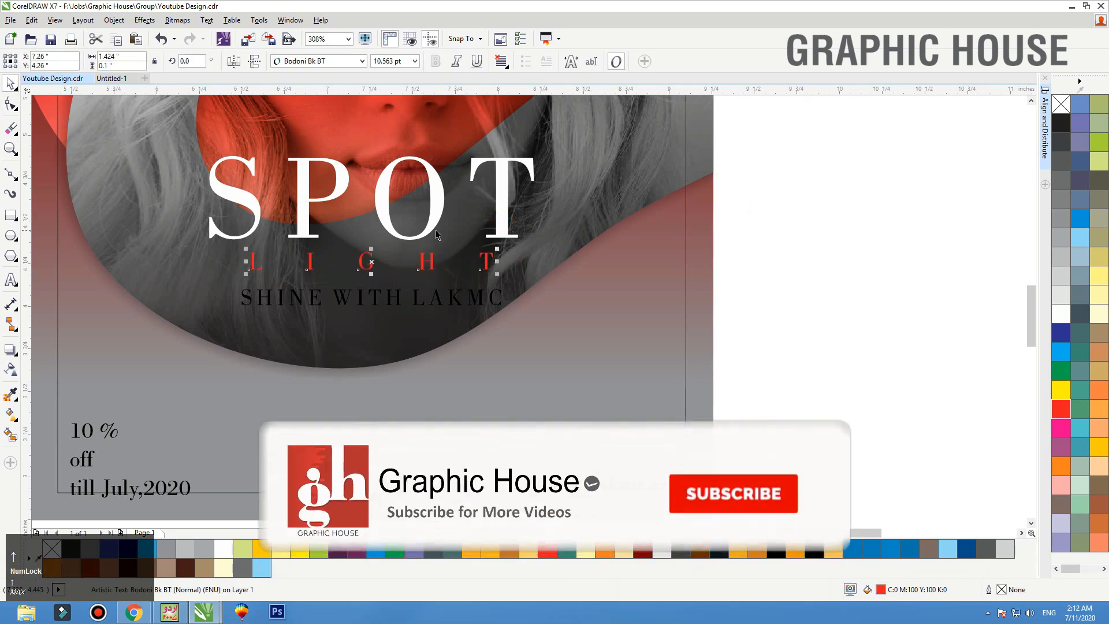
{"action": "left_click", "coordinate": [871, 225]}
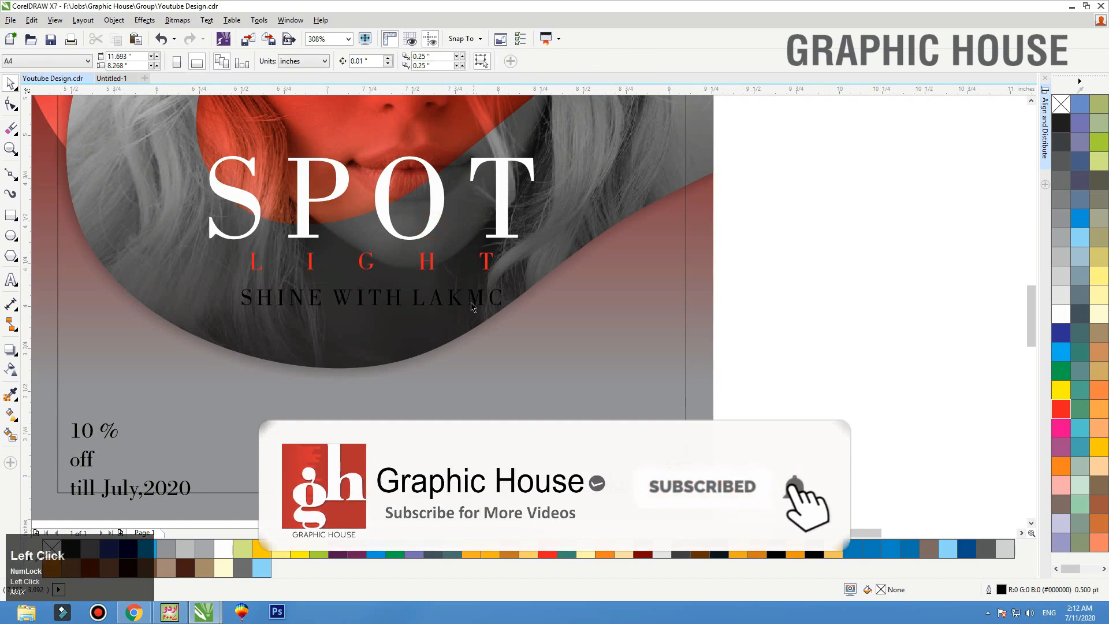
Widen the letter spacing of SHINE WITH LAKMC, scale the line down to about 7.76 pt and centre it under LIGHT.
{"action": "left_click", "coordinate": [497, 298]}
{"action": "key", "text": "space"}
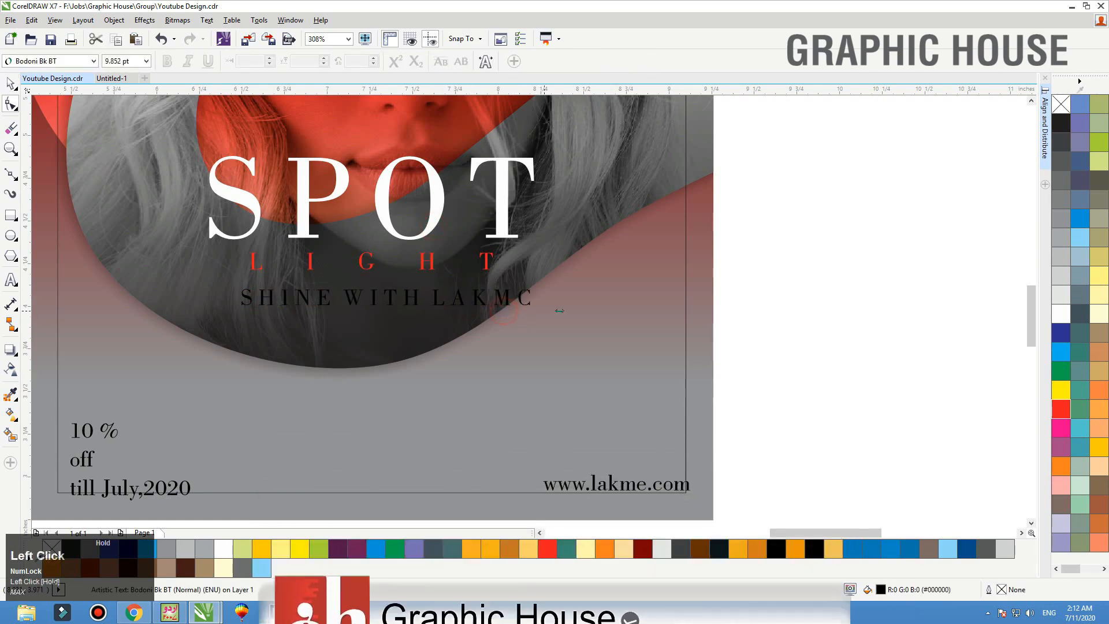
{"action": "left_click_drag", "start_coordinate": [506, 309], "coordinate": [491, 286]}
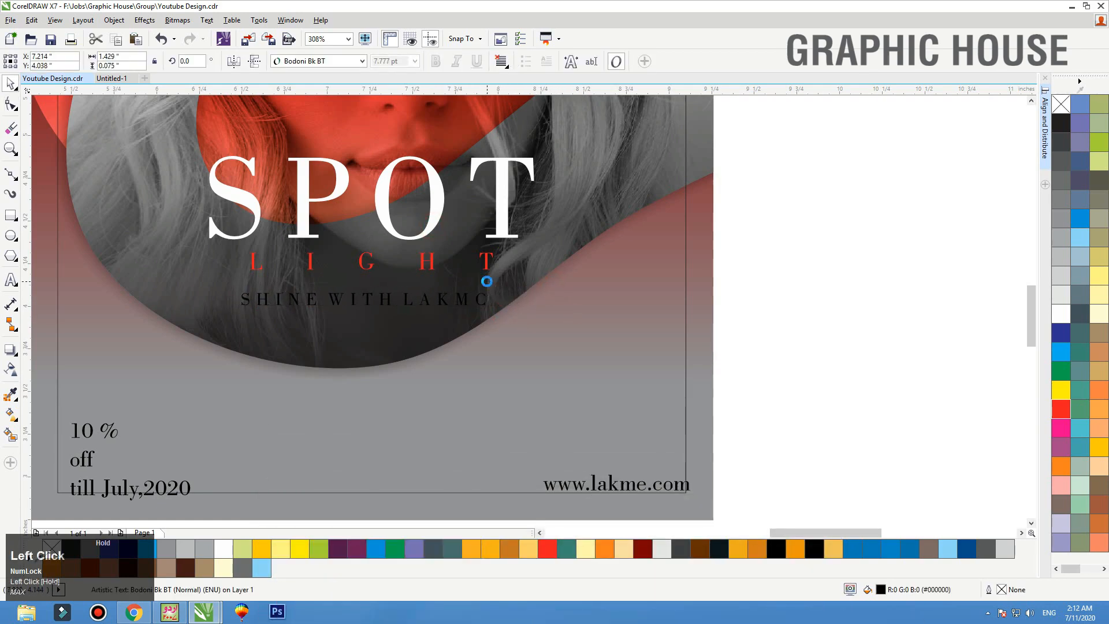
{"action": "left_click", "coordinate": [486, 263], "text": "shift"}
{"action": "left_click", "coordinate": [745, 258]}
Fill the SHINE WITH LAKMC line with white.
{"action": "left_click", "coordinate": [475, 303]}
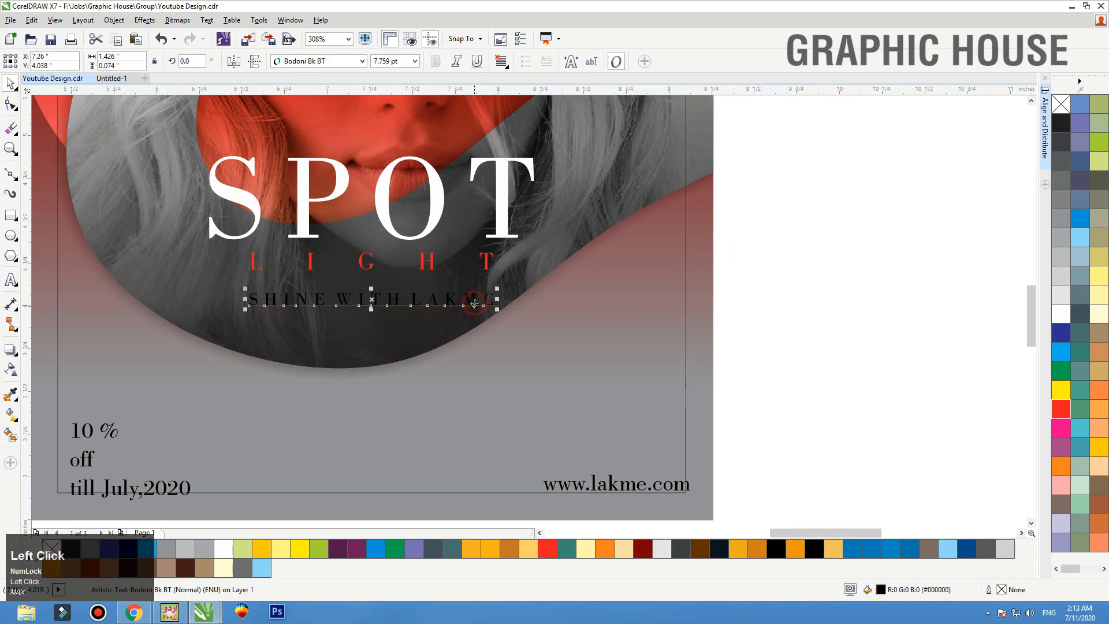
{"action": "left_click", "coordinate": [1063, 315]}
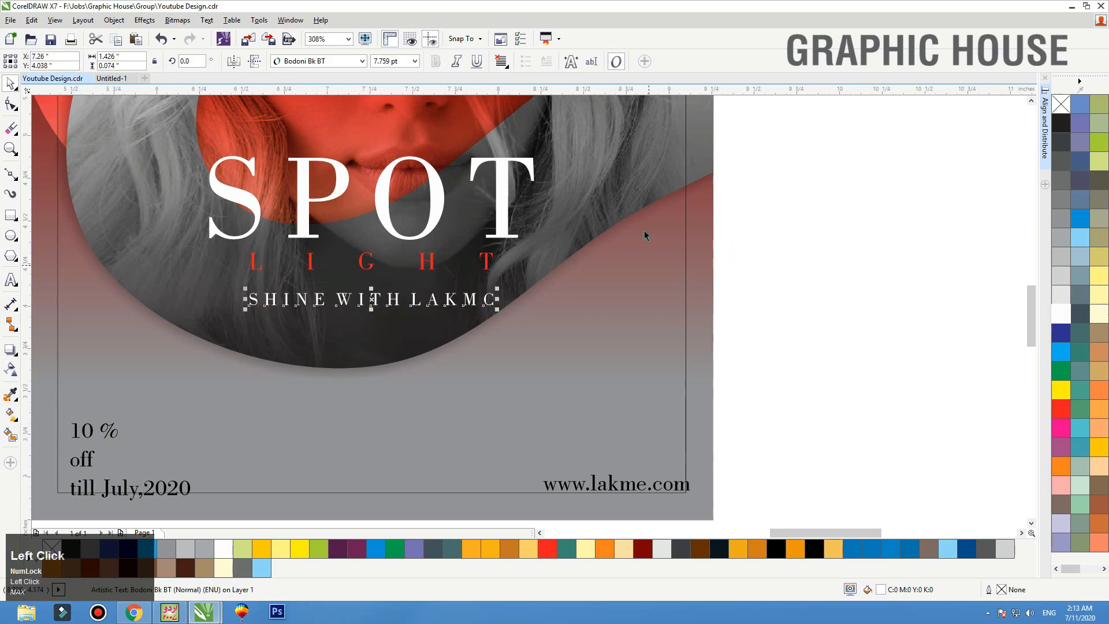
{"action": "scroll", "coordinate": [830, 193], "scroll_direction": "down", "scroll_amount": 1}
{"action": "left_click", "coordinate": [829, 193]}
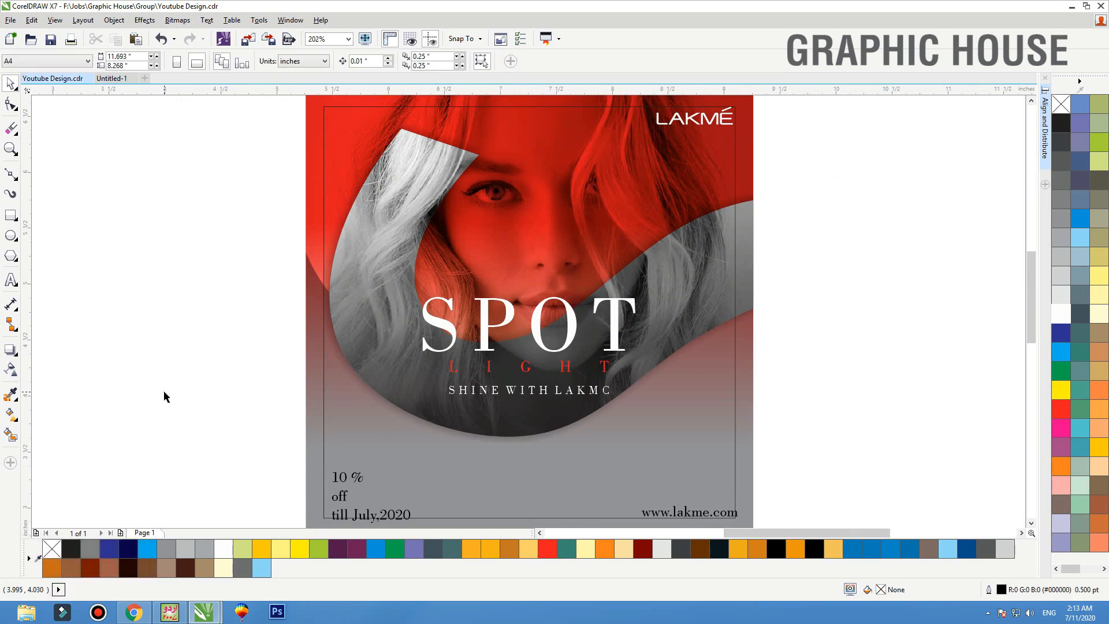
Break the "10 %" text apart and move the % sign away from the number.
{"action": "key", "text": "F2"}
{"action": "left_click_drag", "start_coordinate": [161, 379], "coordinate": [479, 536]}
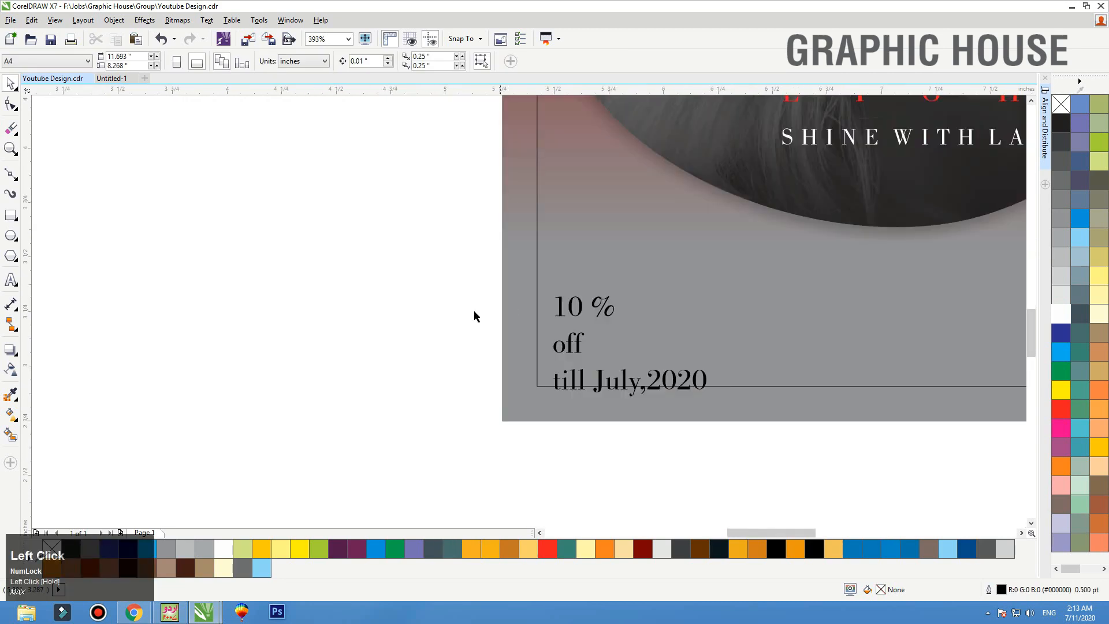
{"action": "left_click", "coordinate": [583, 319]}
{"action": "key", "text": "F2"}
{"action": "left_click_drag", "start_coordinate": [433, 248], "coordinate": [809, 472]}
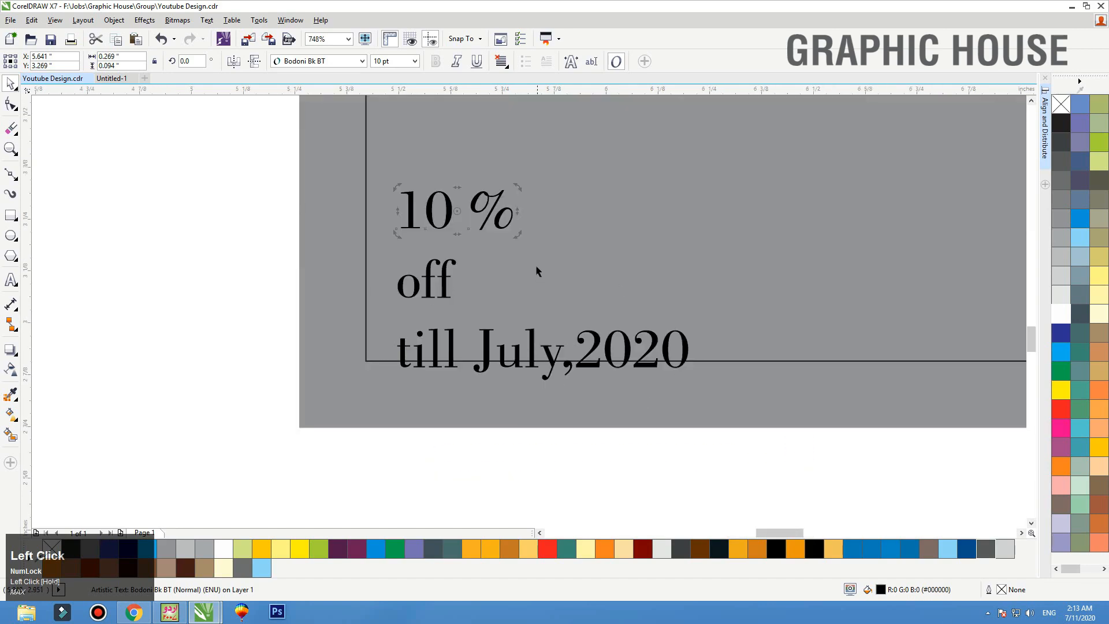
{"action": "key", "text": "ctrl+k"}
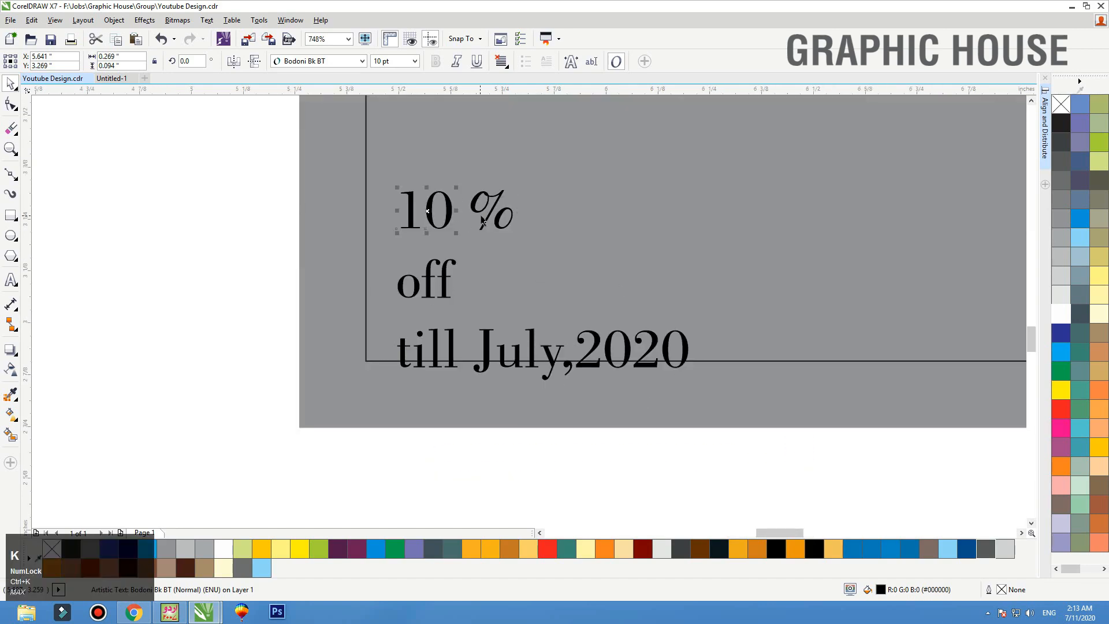
{"action": "left_click_drag", "start_coordinate": [487, 215], "coordinate": [524, 237]}
Enlarge the 10 to about twice its size and place the % sign directly after it, with their bottoms aligned.
{"action": "left_click", "coordinate": [437, 223]}
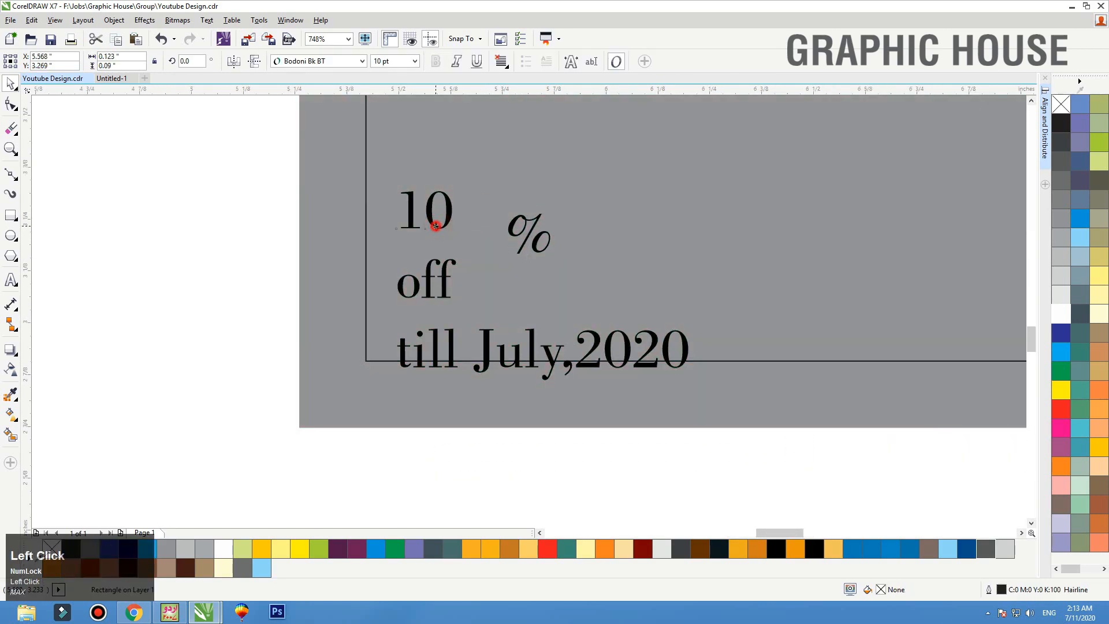
{"action": "left_click_drag", "start_coordinate": [456, 189], "coordinate": [518, 141]}
{"action": "left_click_drag", "start_coordinate": [530, 237], "coordinate": [543, 209]}
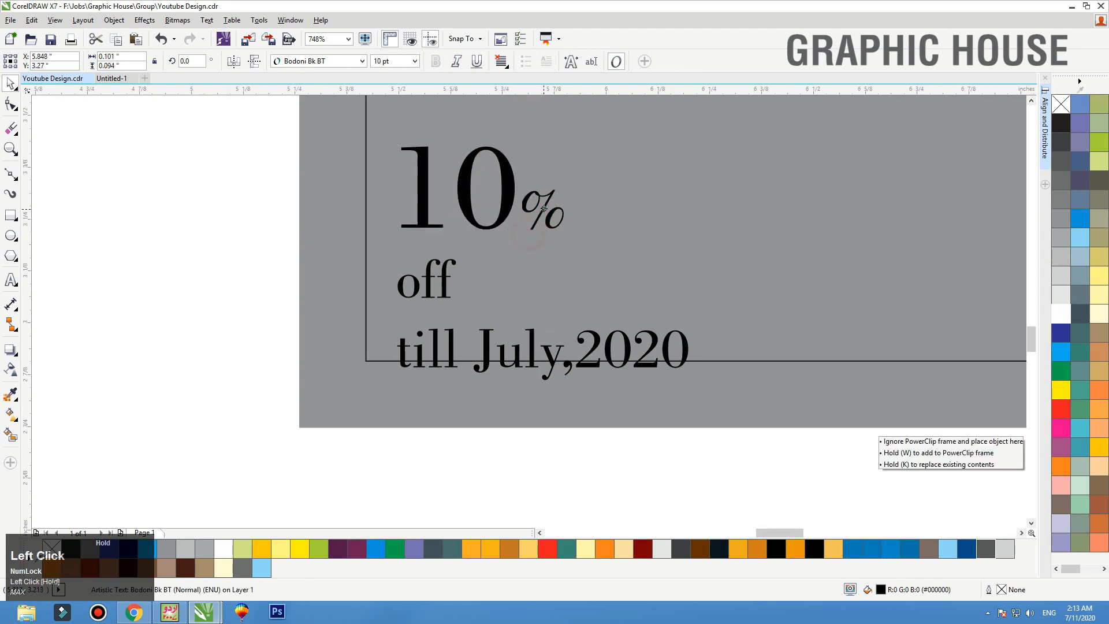
{"action": "left_click", "coordinate": [498, 225], "text": "shift"}
{"action": "left_click", "coordinate": [262, 213]}
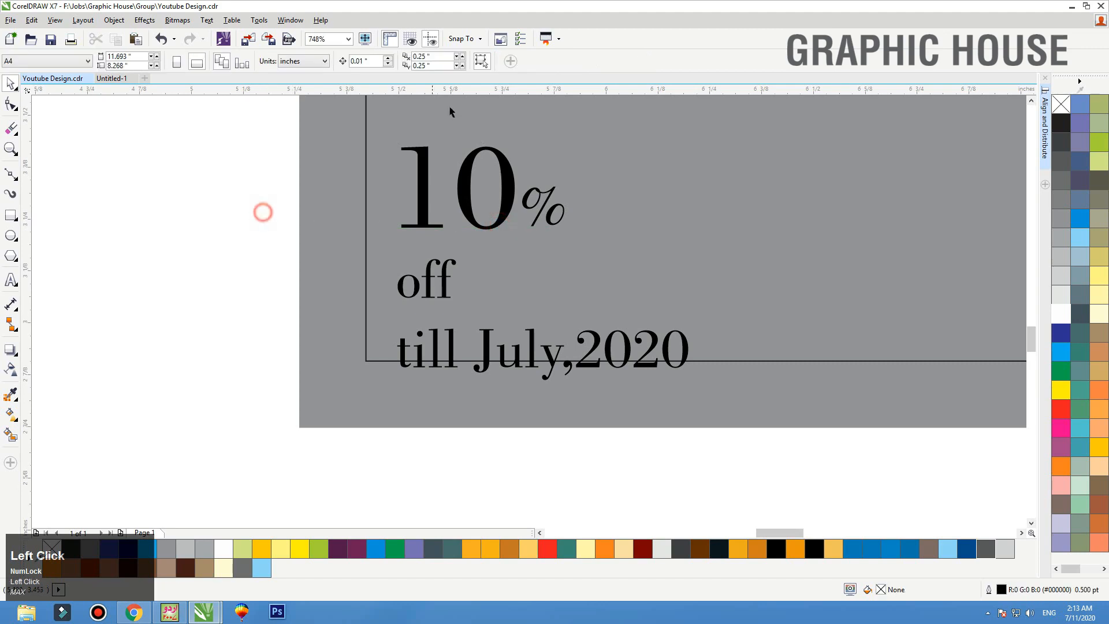
Align the % sign with the base of the 10 using a temporary horizontal guideline, and delete the guideline.
{"action": "left_click_drag", "start_coordinate": [462, 95], "coordinate": [444, 257]}
{"action": "key", "text": "F3"}
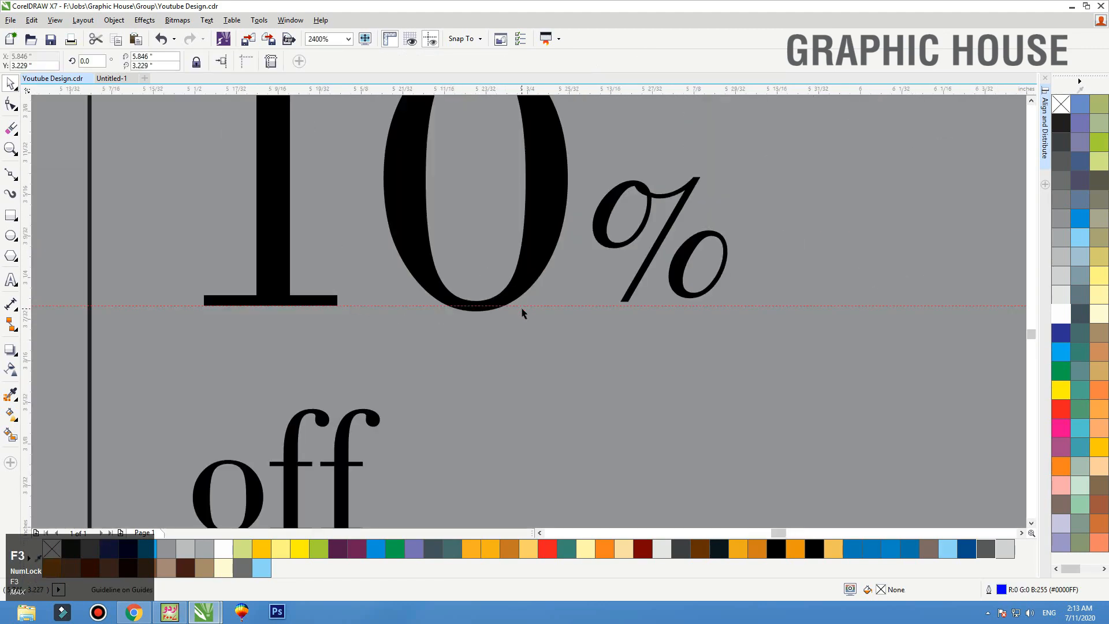
{"action": "left_click", "coordinate": [631, 291]}
{"action": "key", "text": "F3"}
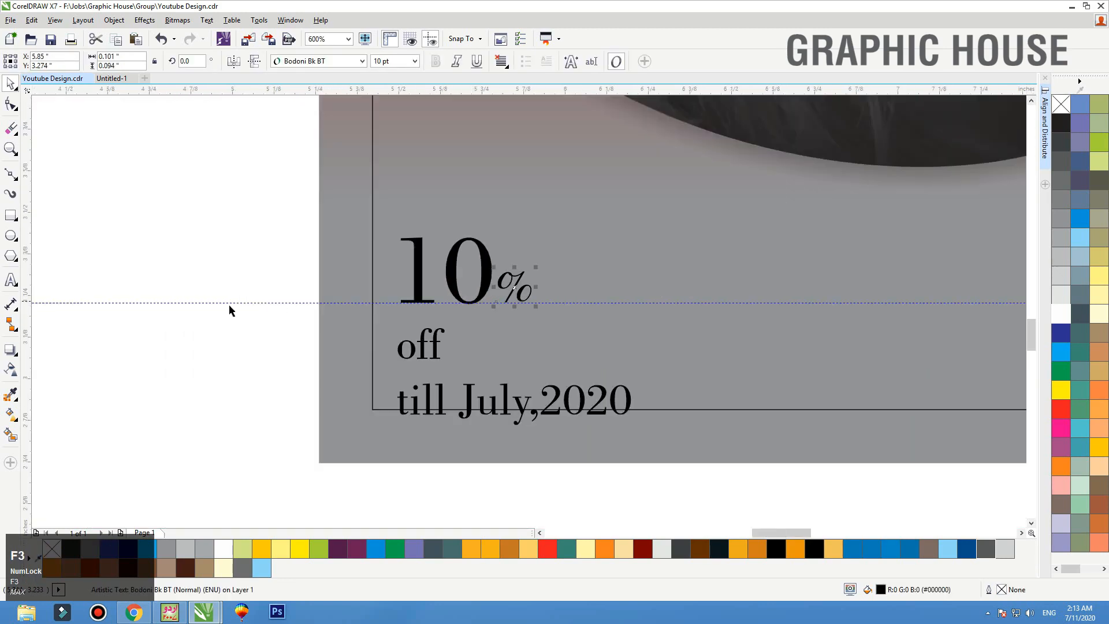
{"action": "left_click", "coordinate": [227, 307]}
{"action": "left_click", "coordinate": [332, 302]}
{"action": "key", "text": "Delete"}
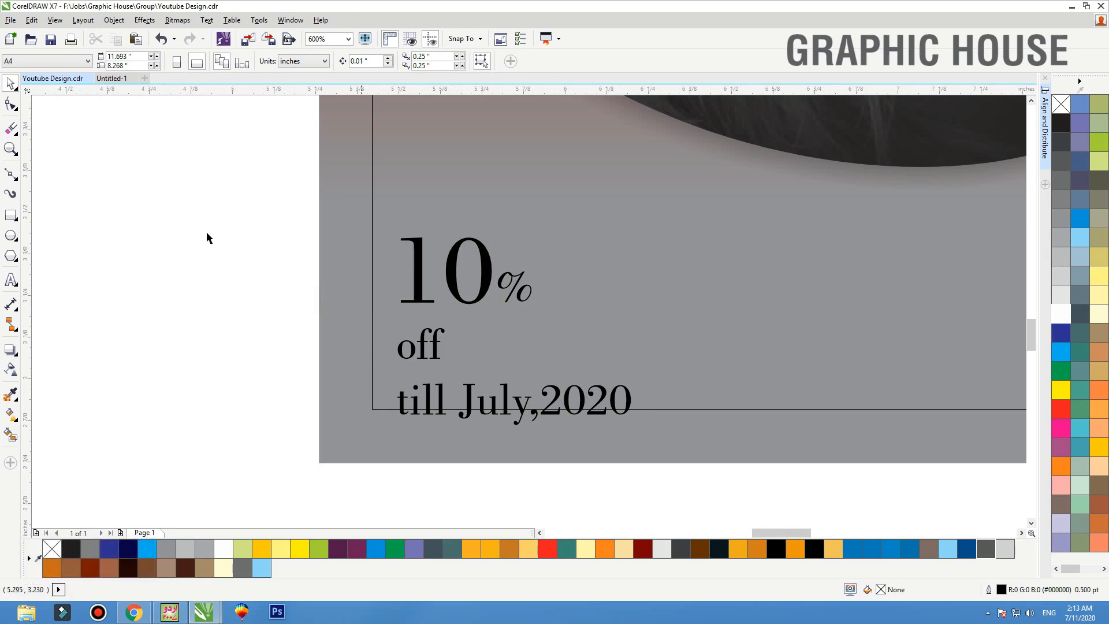
Change the word "off" to uppercase and enlarge it to about 14 pt under the 10%.
{"action": "left_click", "coordinate": [436, 344]}
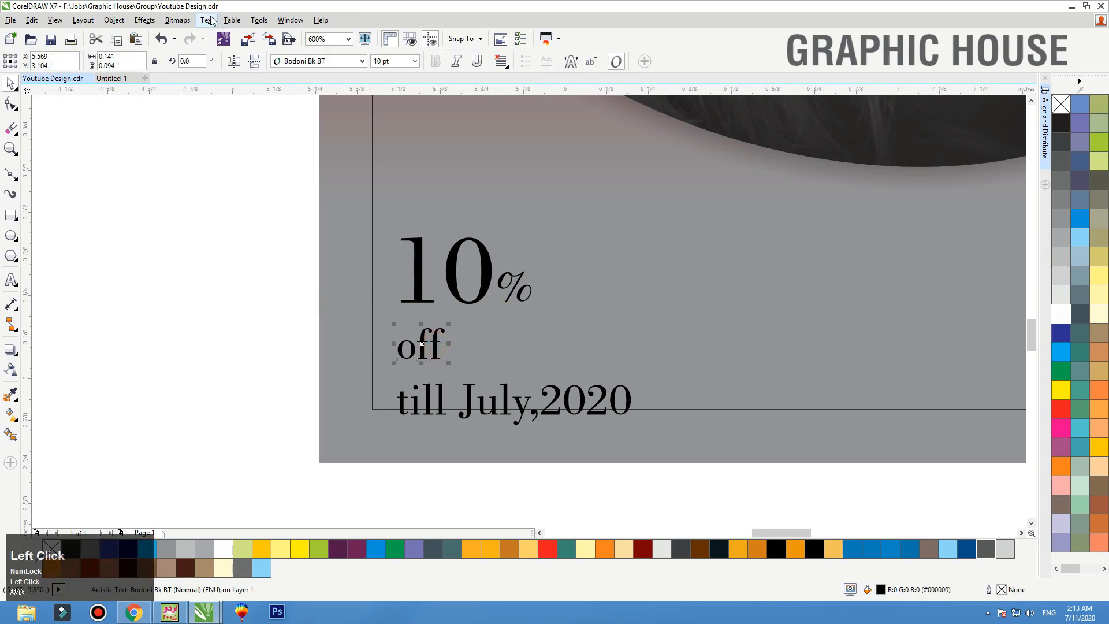
{"action": "left_click", "coordinate": [208, 20]}
{"action": "left_click", "coordinate": [261, 393]}
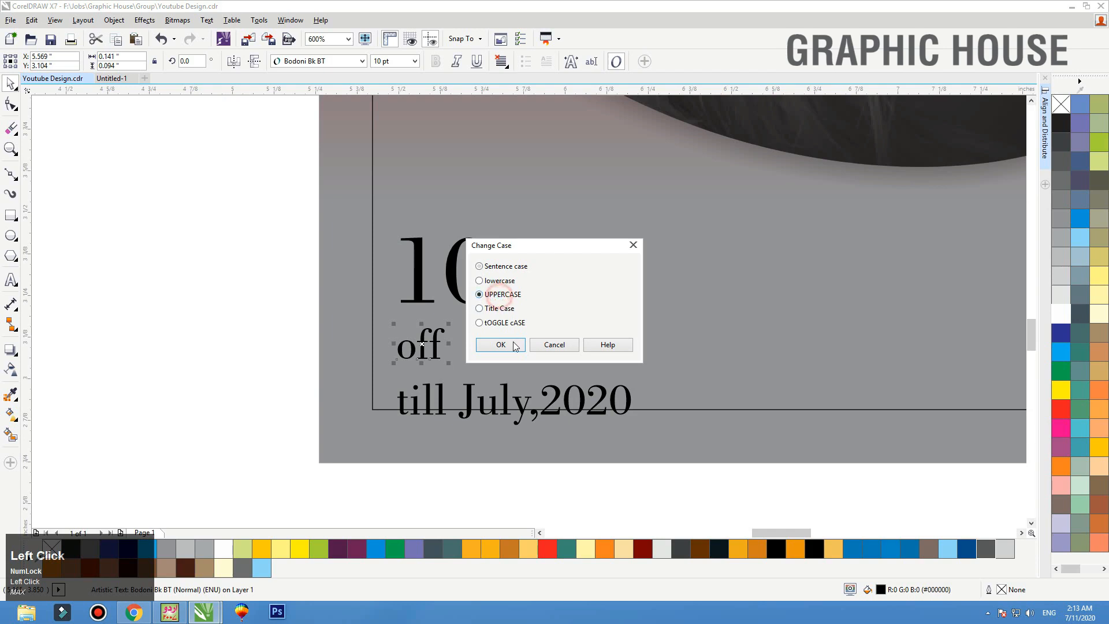
{"action": "left_click", "coordinate": [512, 350]}
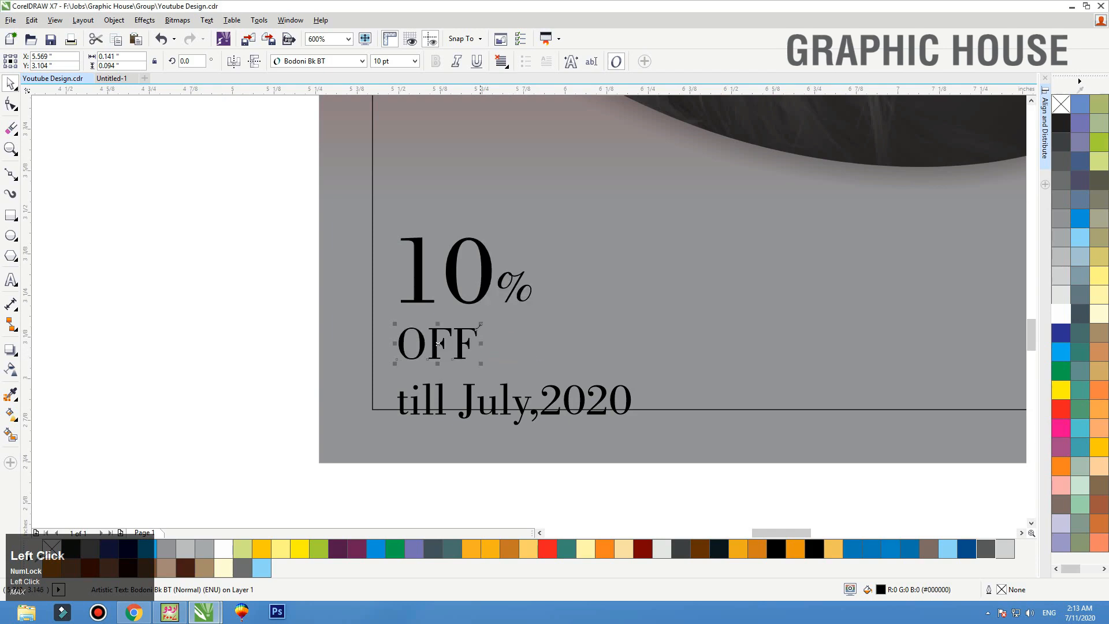
{"action": "left_click_drag", "start_coordinate": [478, 325], "coordinate": [514, 310]}
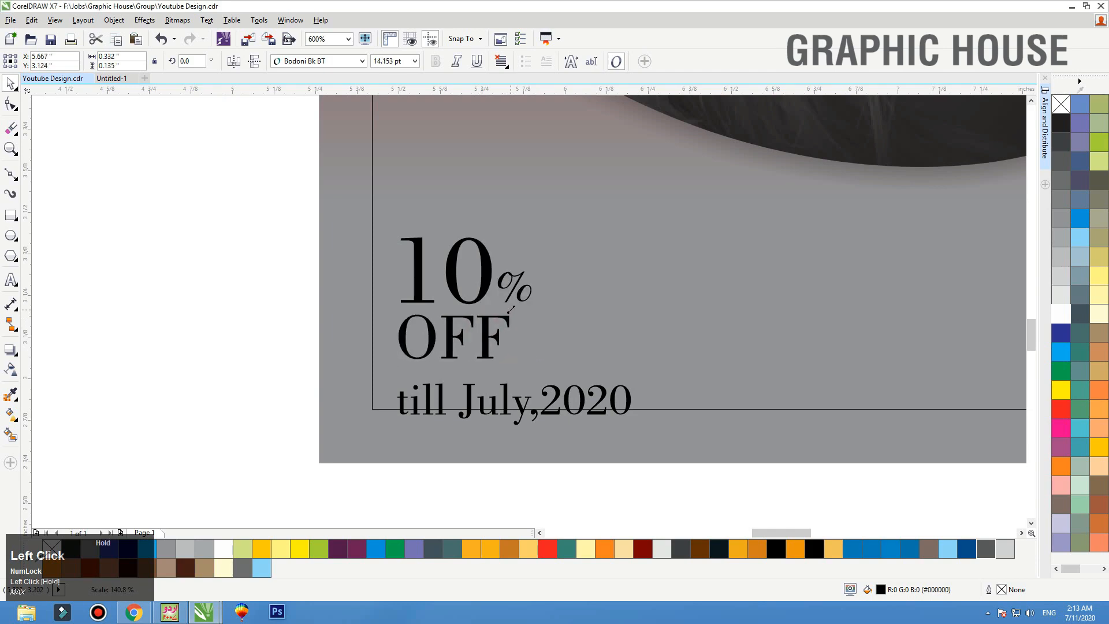
Align the word OFF with the left edge of the number 10.
{"action": "left_click", "coordinate": [483, 295], "text": "shift"}
{"action": "key", "text": "l"}
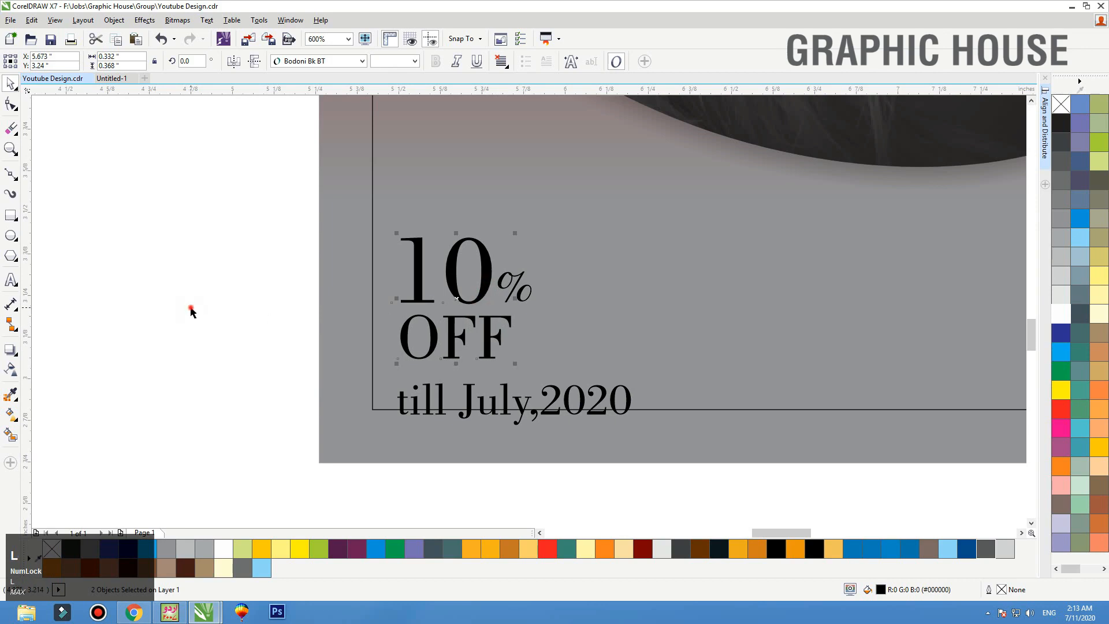
{"action": "left_click", "coordinate": [192, 312]}
Change the text "till July,2020" to uppercase and shrink it to about 3.6 pt directly under OFF.
{"action": "left_click", "coordinate": [493, 409]}
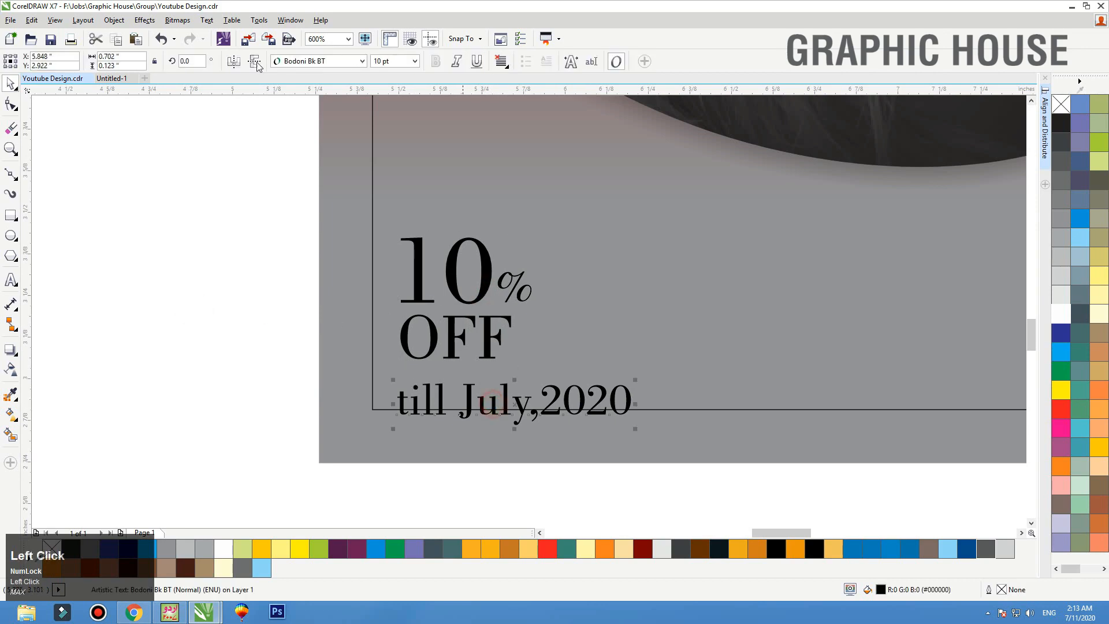
{"action": "left_click", "coordinate": [207, 20]}
{"action": "left_click", "coordinate": [228, 389]}
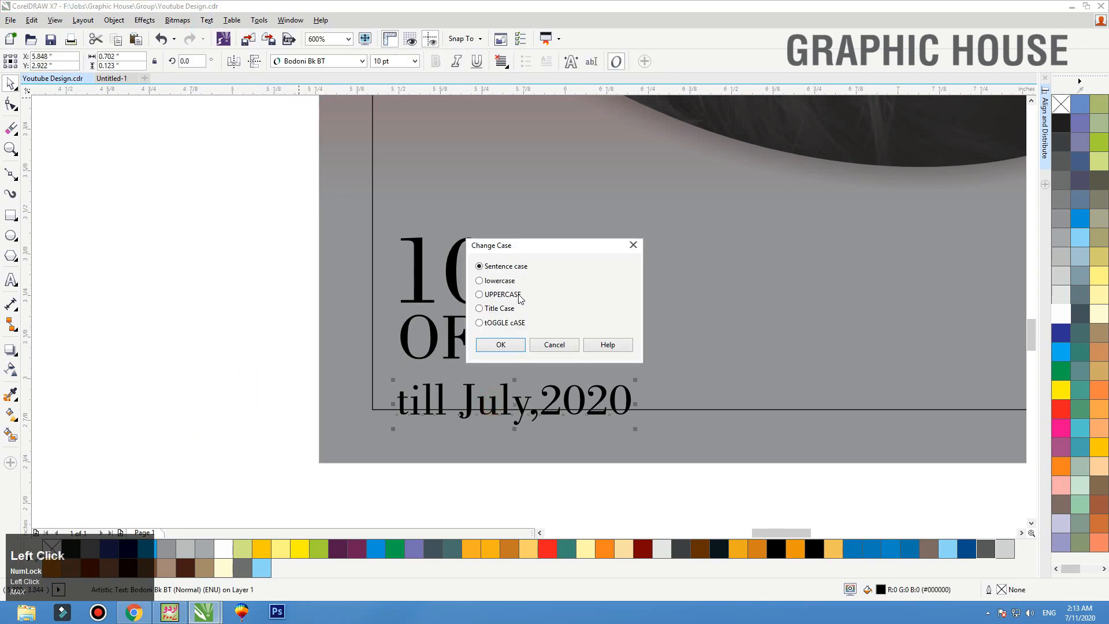
{"action": "left_click", "coordinate": [498, 294]}
{"action": "left_click", "coordinate": [501, 345]}
{"action": "left_click_drag", "start_coordinate": [472, 403], "coordinate": [475, 386]}
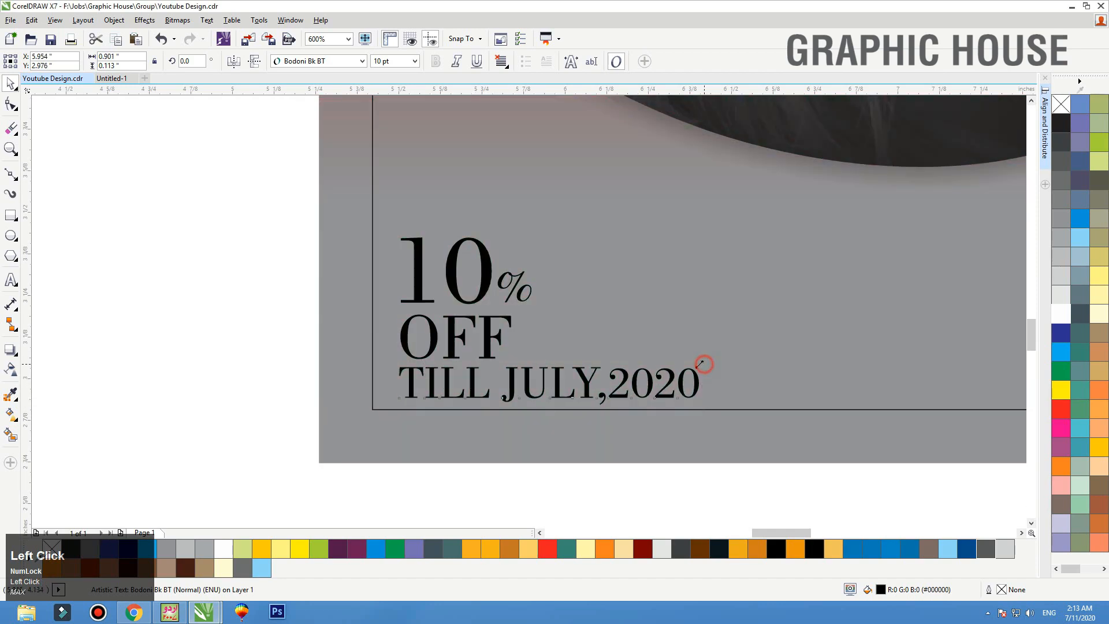
{"action": "left_click_drag", "start_coordinate": [701, 364], "coordinate": [495, 375]}
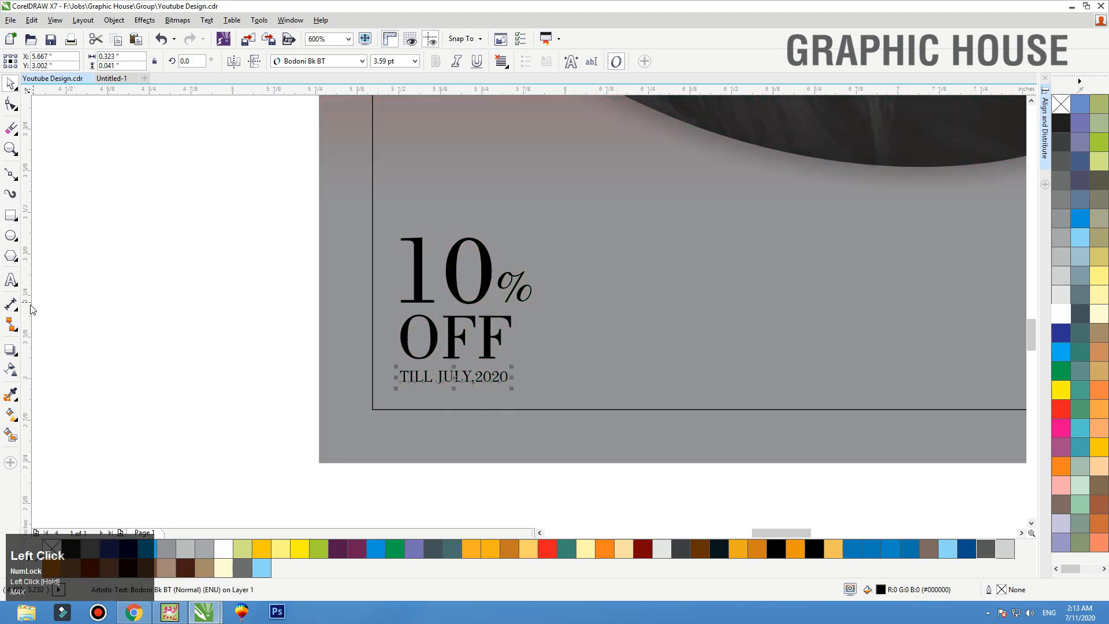
Widen TILL JULY,2020 to span the 10% line, at about 4.3 pt, using two temporary vertical guidelines, and delete the guidelines.
{"action": "left_click_drag", "start_coordinate": [304, 306], "coordinate": [400, 314]}
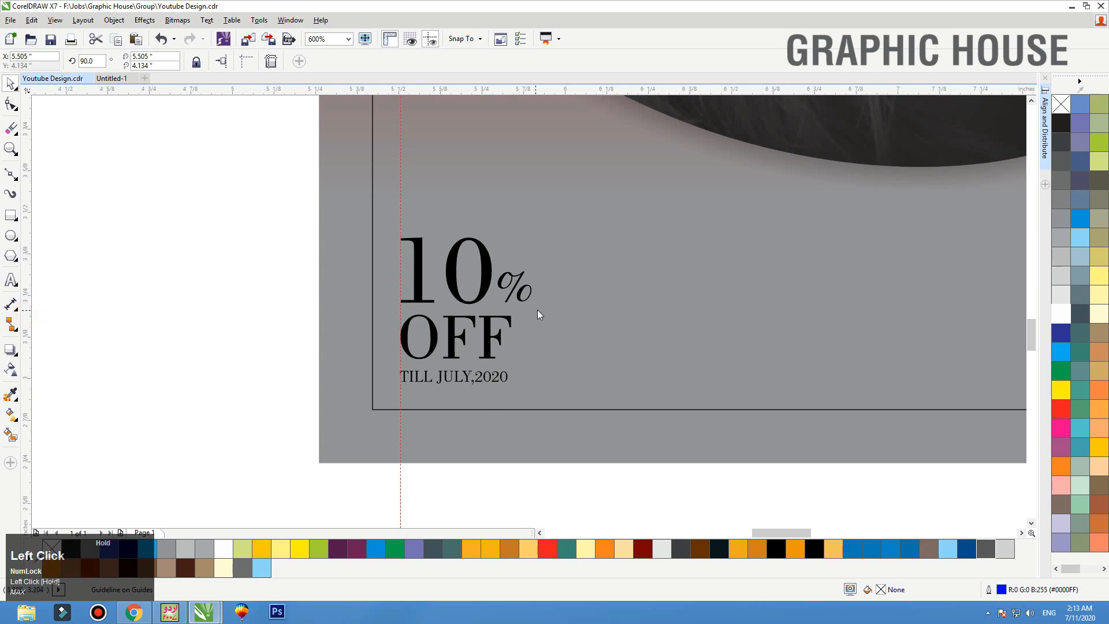
{"action": "left_click_drag", "start_coordinate": [531, 301], "coordinate": [530, 302]}
{"action": "left_click", "coordinate": [495, 382]}
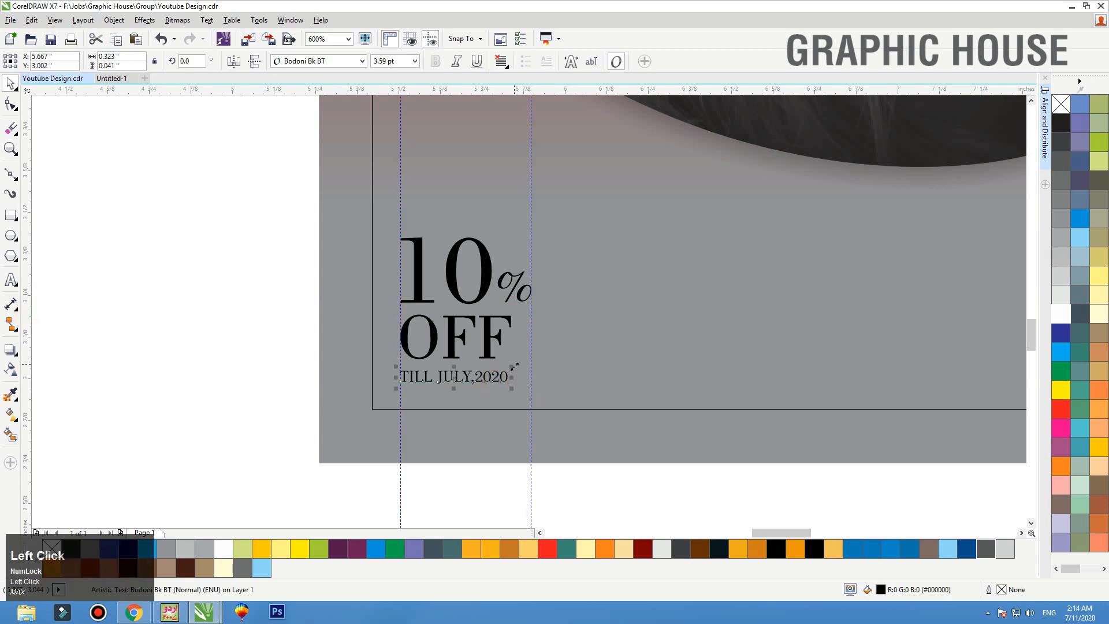
{"action": "left_click_drag", "start_coordinate": [514, 367], "coordinate": [536, 360]}
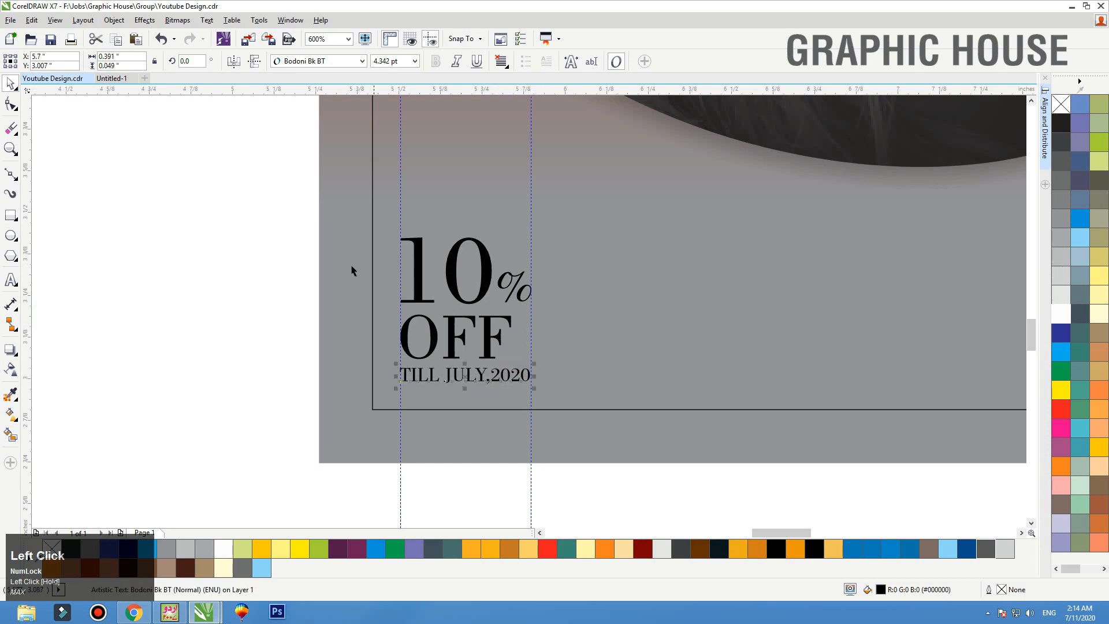
{"action": "left_click", "coordinate": [531, 212]}
{"action": "key", "text": "Delete"}
{"action": "left_click", "coordinate": [400, 212]}
{"action": "key", "text": "Delete"}
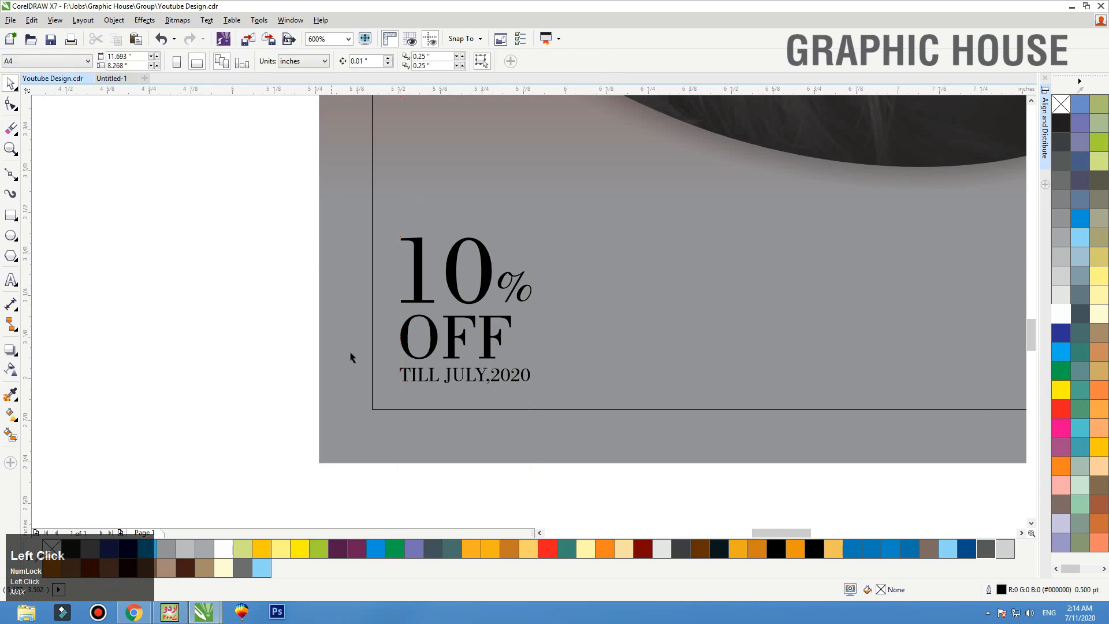
Group the offer texts, move the group into the margin frame's lower-left corner, and enlarge it to about 0.51 by 0.57 in.
{"action": "left_click", "coordinate": [351, 449]}
{"action": "key", "text": "shift+F2"}
{"action": "left_click_drag", "start_coordinate": [245, 410], "coordinate": [447, 529]}
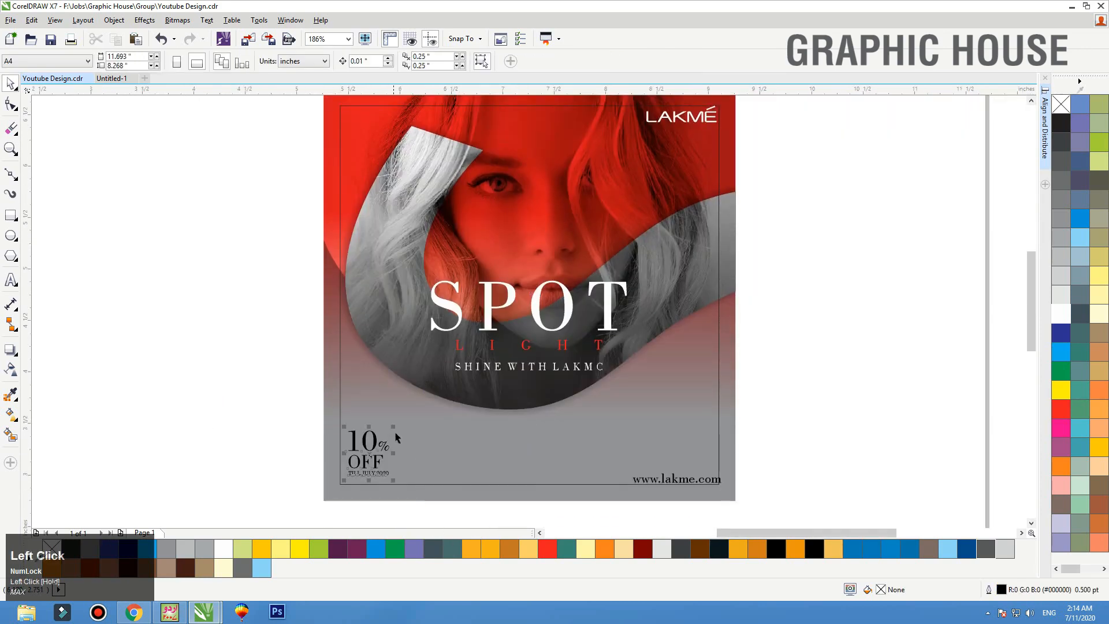
{"action": "key", "text": "F2"}
{"action": "left_click_drag", "start_coordinate": [456, 427], "coordinate": [284, 549]}
{"action": "key", "text": "ctrl+g"}
{"action": "left_click_drag", "start_coordinate": [519, 262], "coordinate": [497, 279]}
{"action": "key", "text": "F3"}
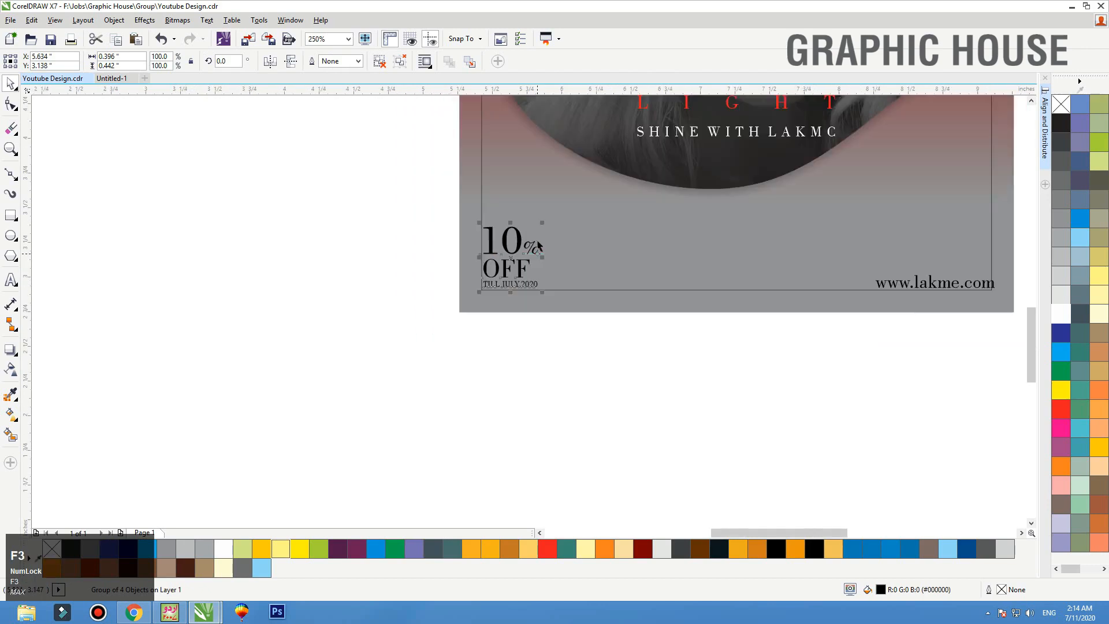
{"action": "left_click_drag", "start_coordinate": [541, 222], "coordinate": [559, 205]}
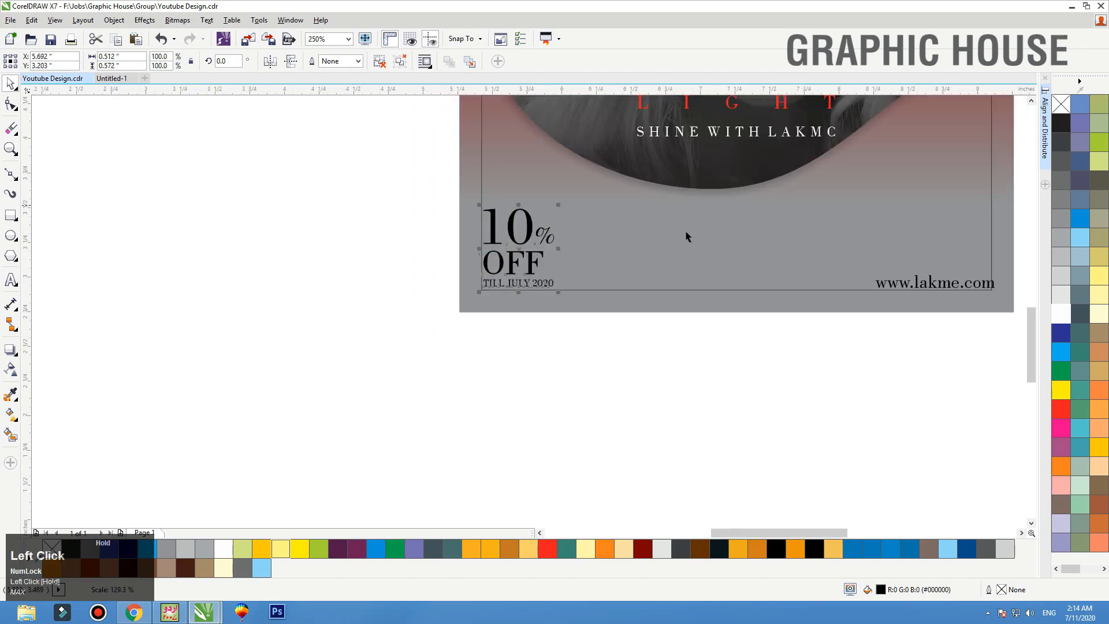
{"action": "left_click_drag", "start_coordinate": [638, 165], "coordinate": [1055, 318]}
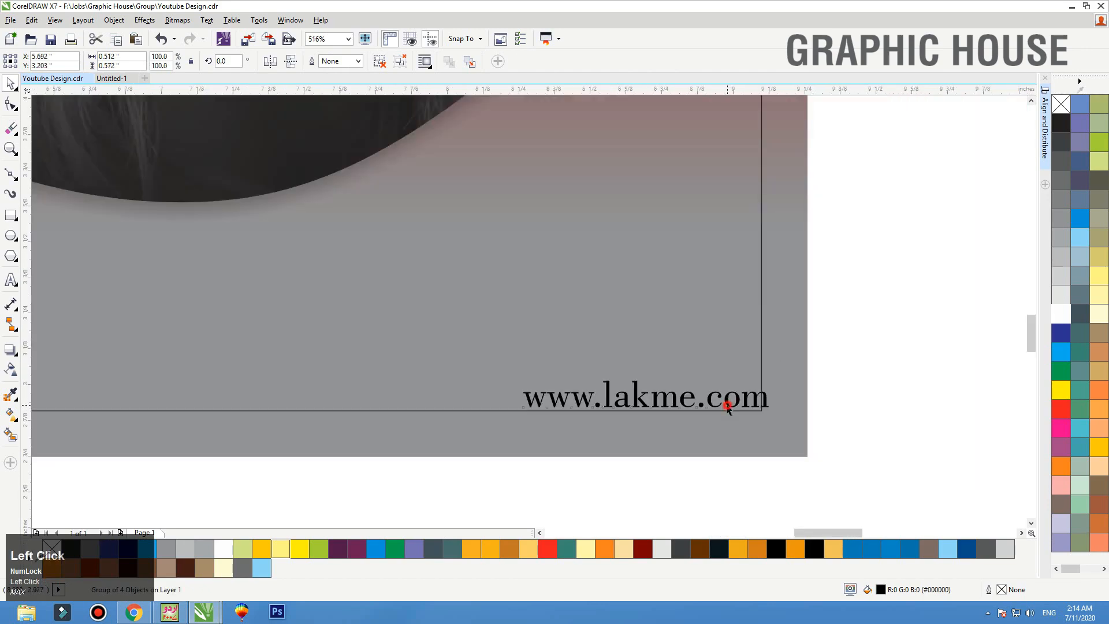
{"action": "left_click_drag", "start_coordinate": [728, 406], "coordinate": [715, 403]}
{"action": "left_click", "coordinate": [715, 434]}
{"action": "key", "text": "shift+F2"}
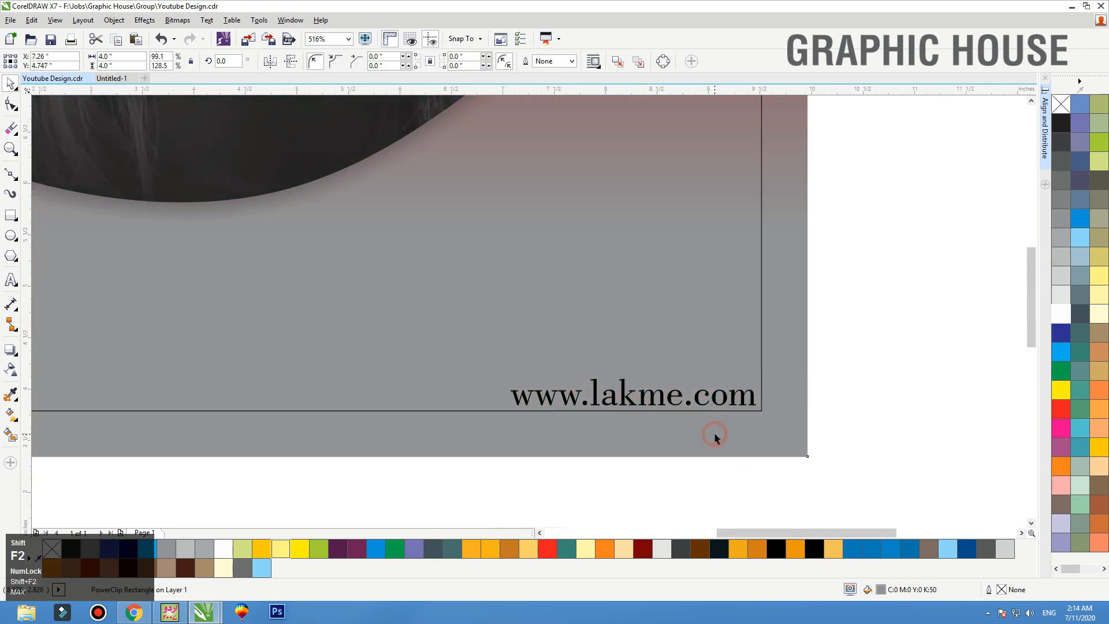
{"action": "left_click", "coordinate": [718, 297]}
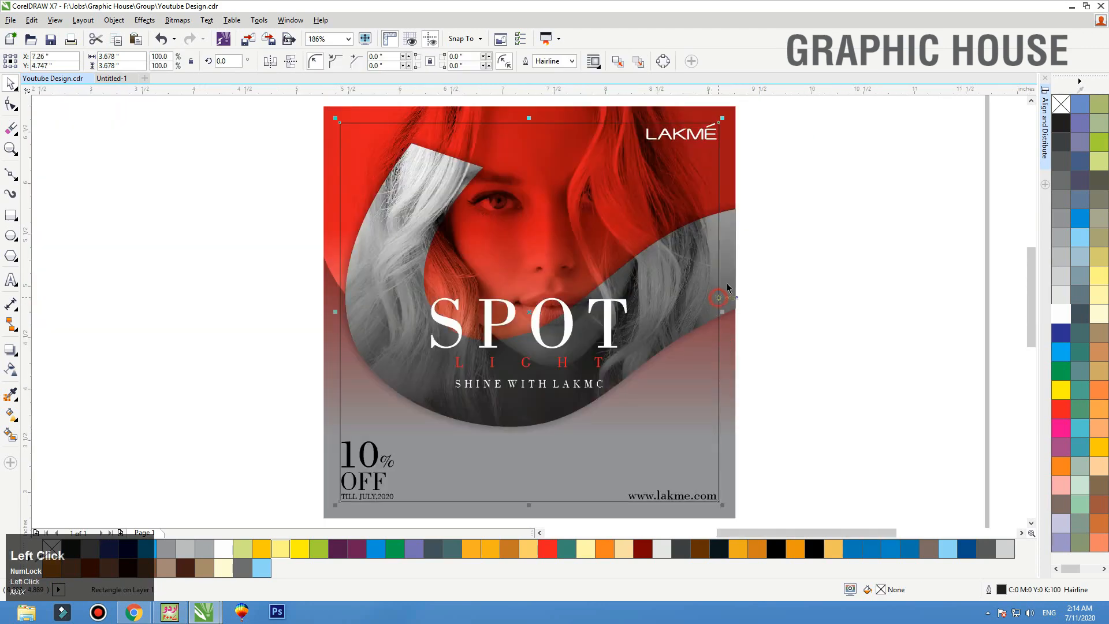
{"action": "left_click", "coordinate": [840, 307]}
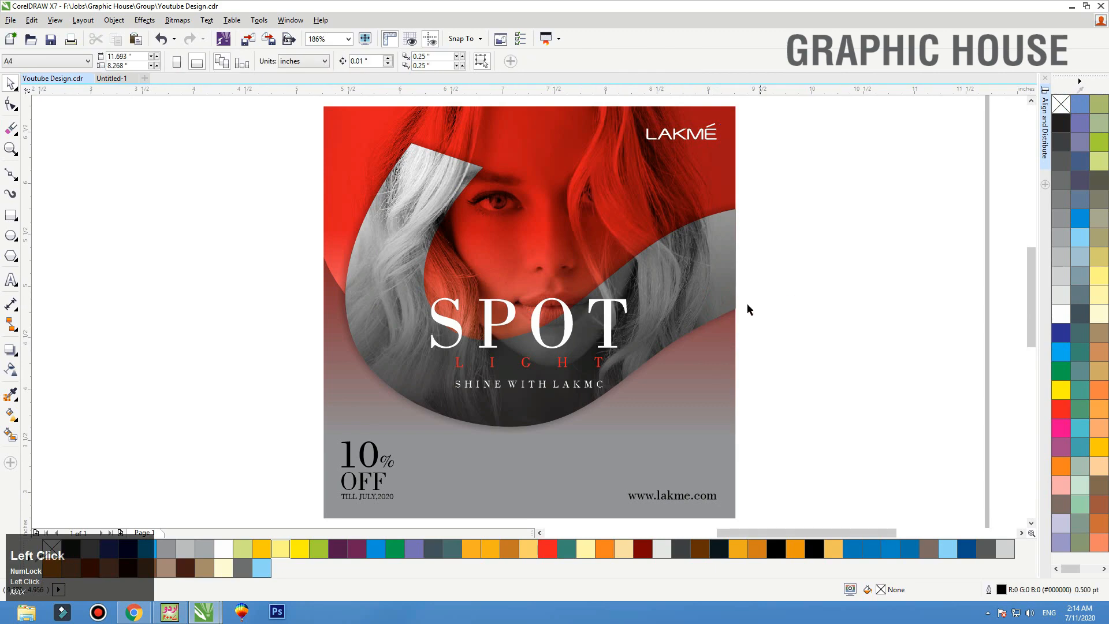
Inside the post's PowerClip, enlarge the portrait and its overlay shapes to about 4.82 by 3.65 in and shift them slightly down.
{"action": "scroll", "coordinate": [683, 345], "scroll_direction": "down", "scroll_amount": 1}
{"action": "key", "text": "F2"}
{"action": "left_click_drag", "start_coordinate": [821, 193], "coordinate": [403, 483]}
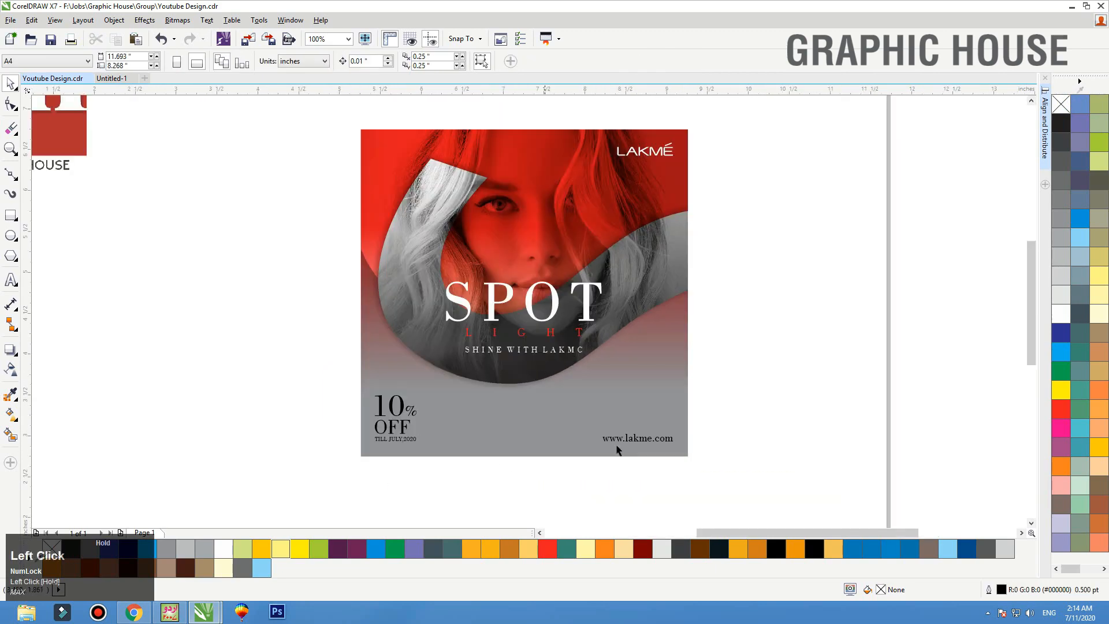
{"action": "left_click", "coordinate": [556, 445]}
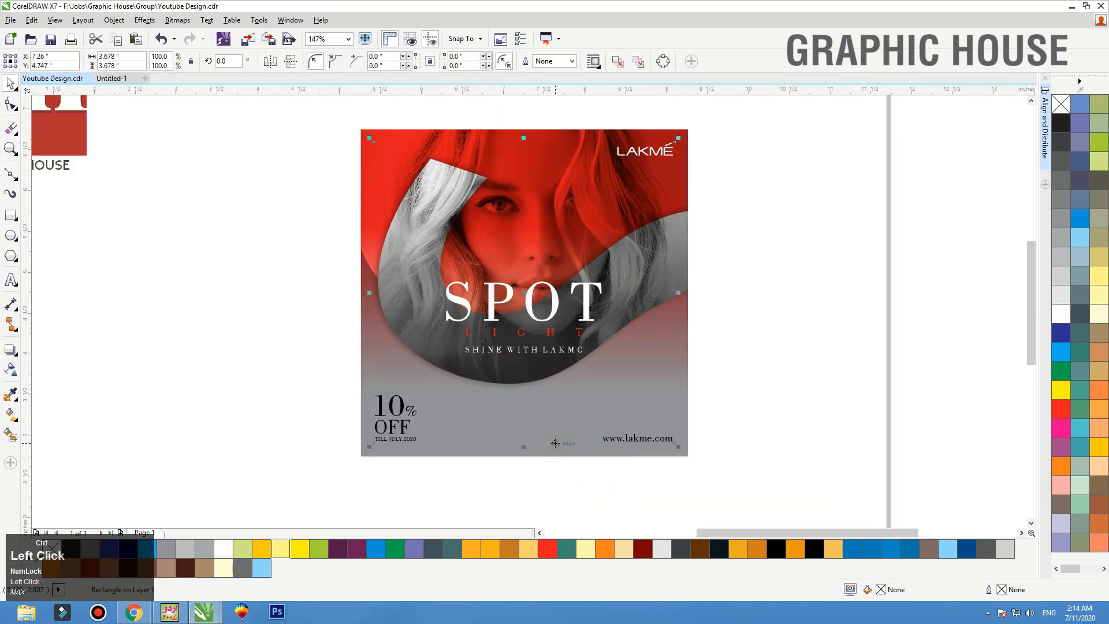
{"action": "left_click", "coordinate": [587, 451], "text": "ctrl"}
{"action": "left_click_drag", "start_coordinate": [775, 435], "coordinate": [277, 70]}
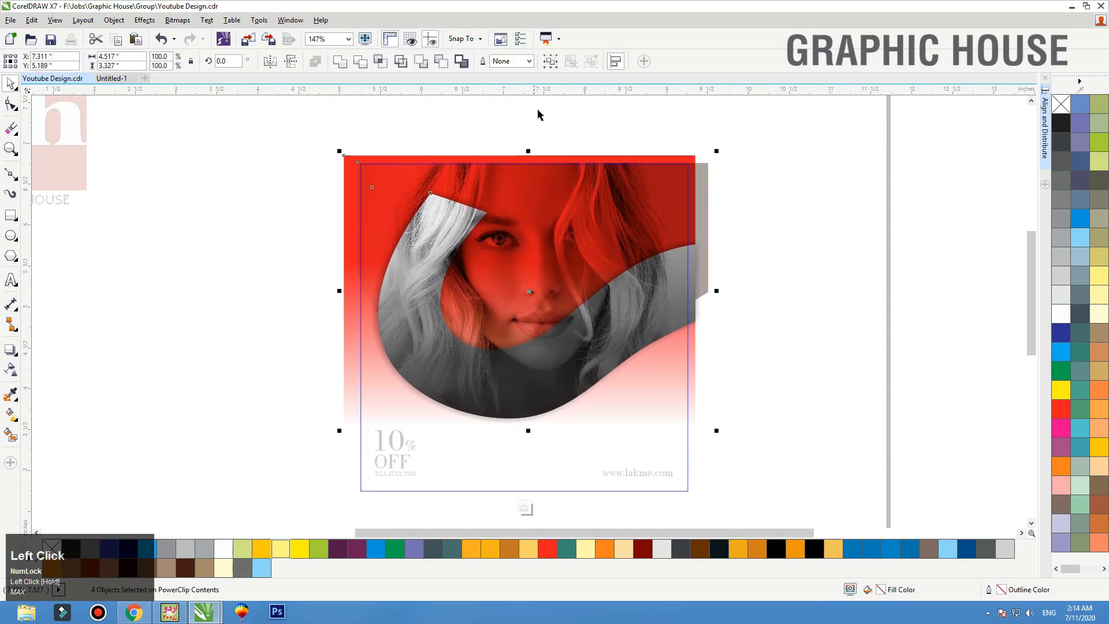
{"action": "left_click_drag", "start_coordinate": [531, 151], "coordinate": [529, 143]}
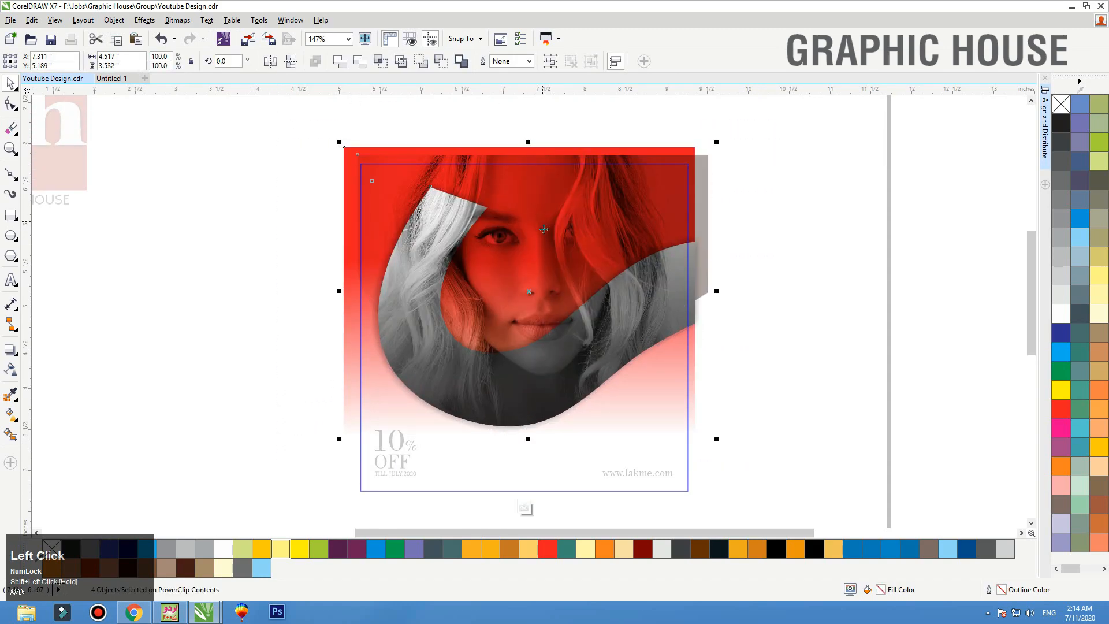
{"action": "left_click_drag", "start_coordinate": [545, 243], "coordinate": [544, 247]}
{"action": "left_click_drag", "start_coordinate": [717, 294], "coordinate": [722, 292]}
{"action": "left_click_drag", "start_coordinate": [725, 149], "coordinate": [733, 142], "text": "shift"}
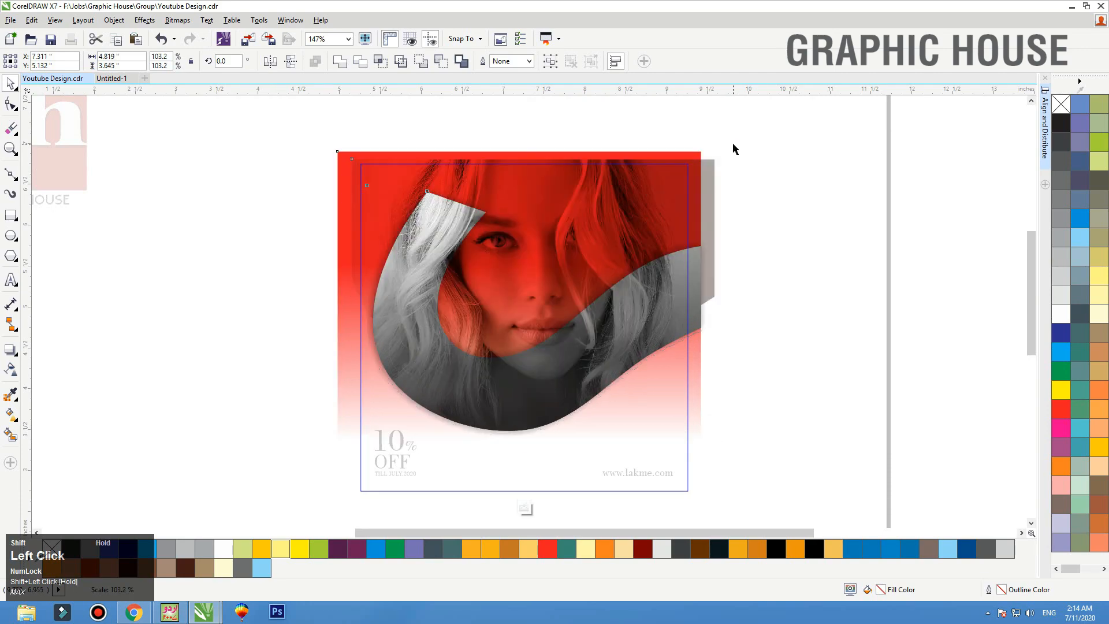
{"action": "left_click_drag", "start_coordinate": [669, 232], "coordinate": [669, 237]}
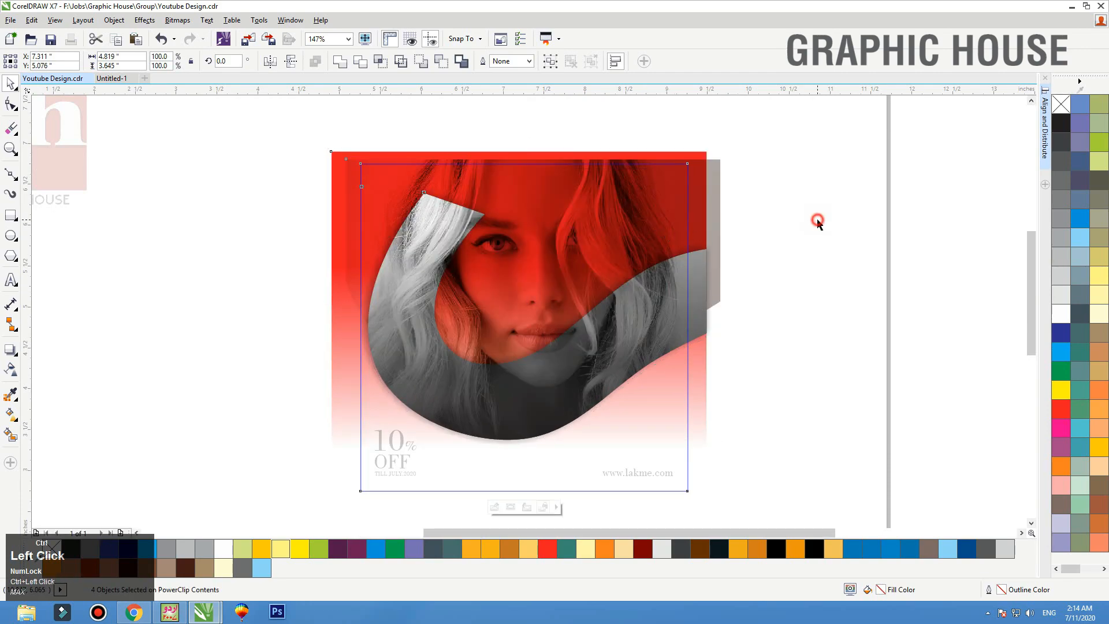
{"action": "left_click", "coordinate": [818, 219]}
Lighten the post's background fill to 20% black.
{"action": "key", "text": "F3"}
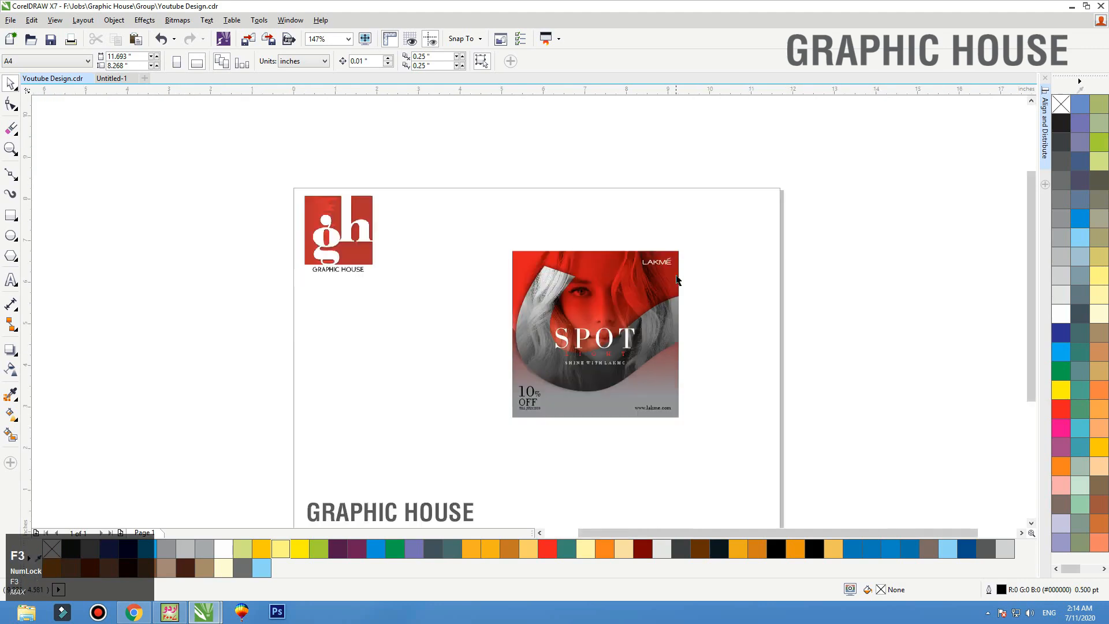
{"action": "key", "text": "F2"}
{"action": "left_click_drag", "start_coordinate": [738, 212], "coordinate": [482, 448]}
{"action": "left_click", "coordinate": [655, 437]}
{"action": "key", "text": "space"}
{"action": "key", "text": "space"}
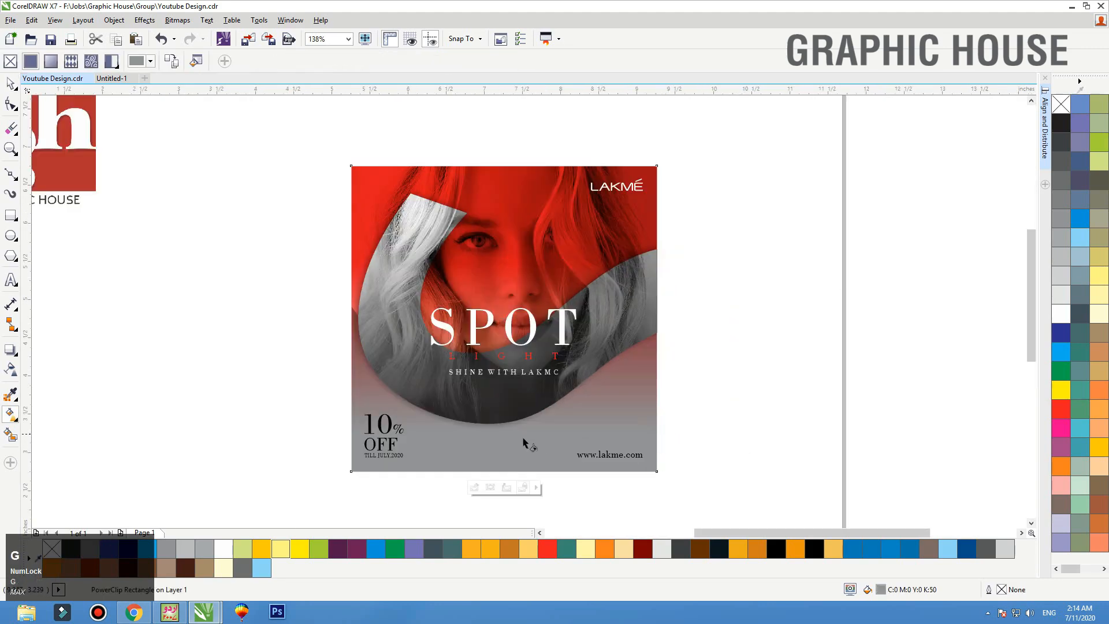
{"action": "left_click", "coordinate": [1063, 260]}
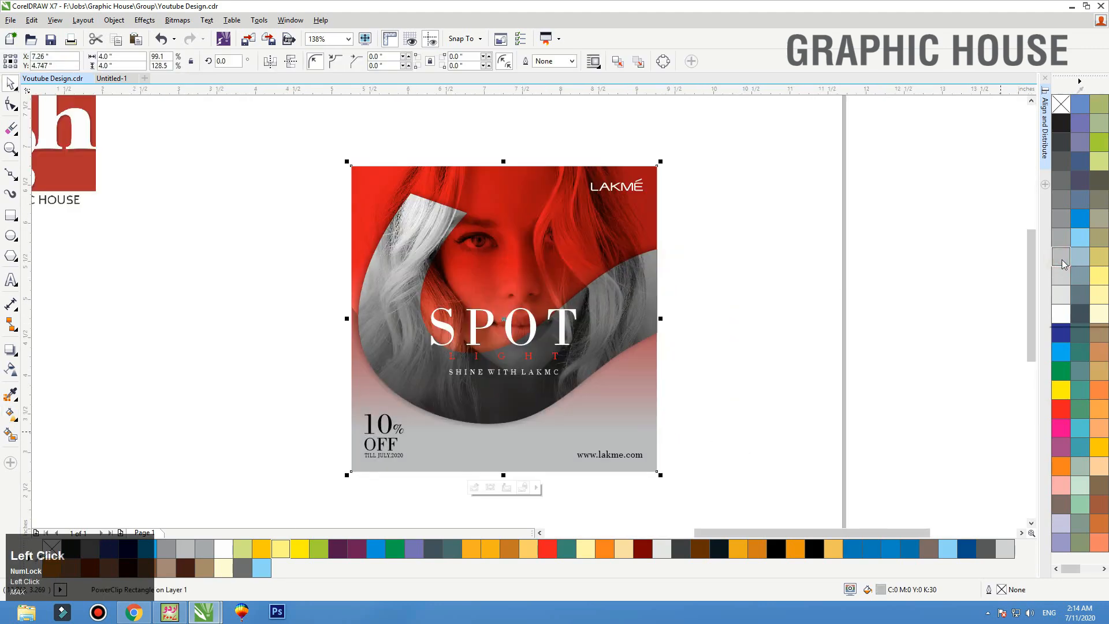
{"action": "left_click", "coordinate": [1067, 277]}
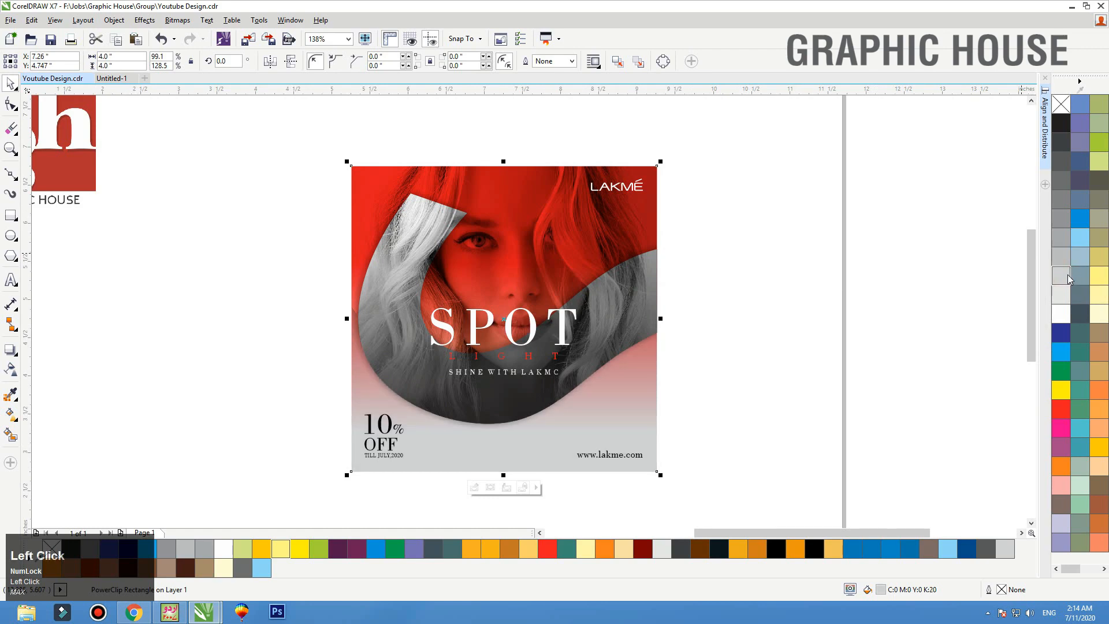
{"action": "left_click", "coordinate": [822, 268]}
Place a duplicate of the complete post to the right of the original.
{"action": "scroll", "coordinate": [434, 262], "scroll_direction": "down", "scroll_amount": 2}
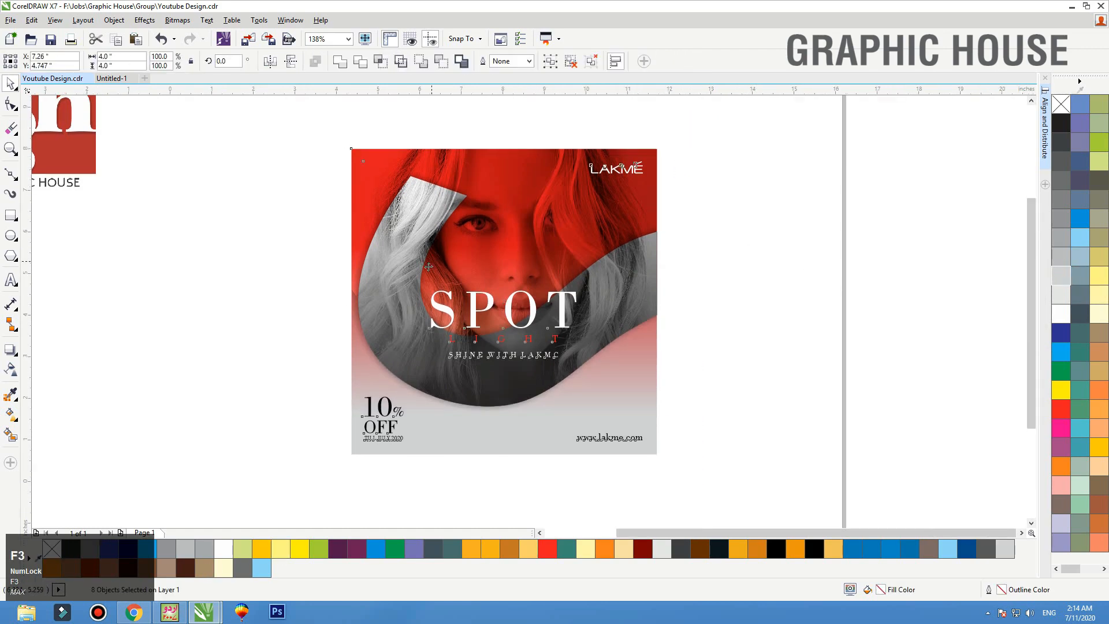
{"action": "left_click_drag", "start_coordinate": [403, 277], "coordinate": [524, 286]}
{"action": "right_click", "coordinate": [523, 286]}
{"action": "key", "text": "z"}
{"action": "left_click_drag", "start_coordinate": [754, 184], "coordinate": [312, 391]}
Give the duplicate post's margin frame a visible outline.
{"action": "left_click", "coordinate": [762, 281], "text": "ctrl"}
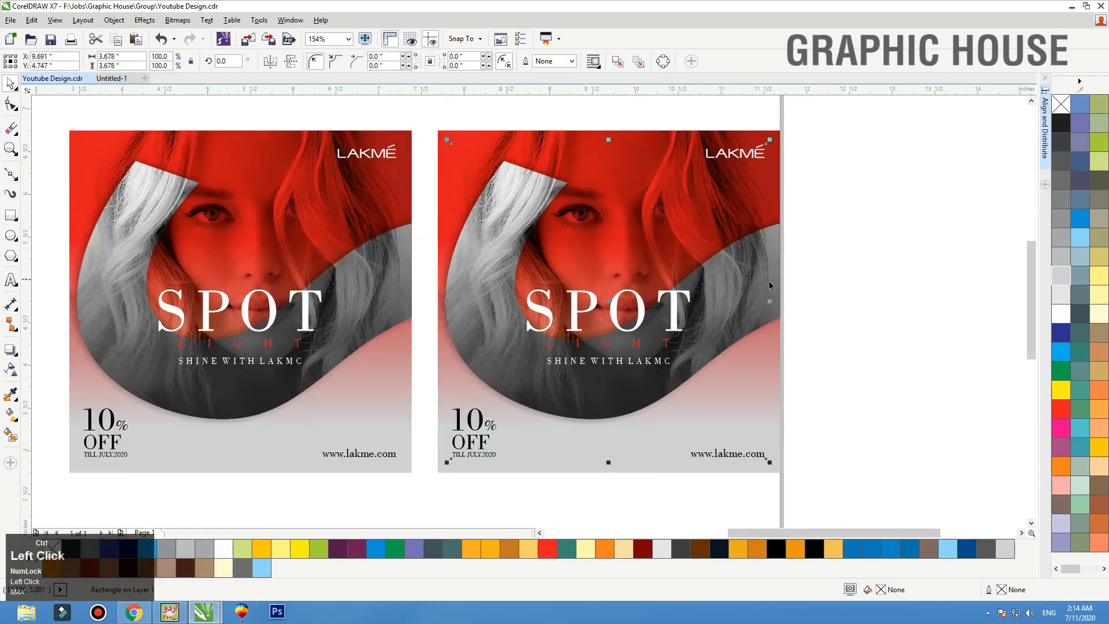
{"action": "right_click", "coordinate": [1075, 149]}
{"action": "left_click", "coordinate": [866, 189]}
Inside the duplicate's PowerClip, delete the dark and grayscale ribbon shapes and the red overlay, keeping only the portrait.
{"action": "left_click", "coordinate": [780, 268]}
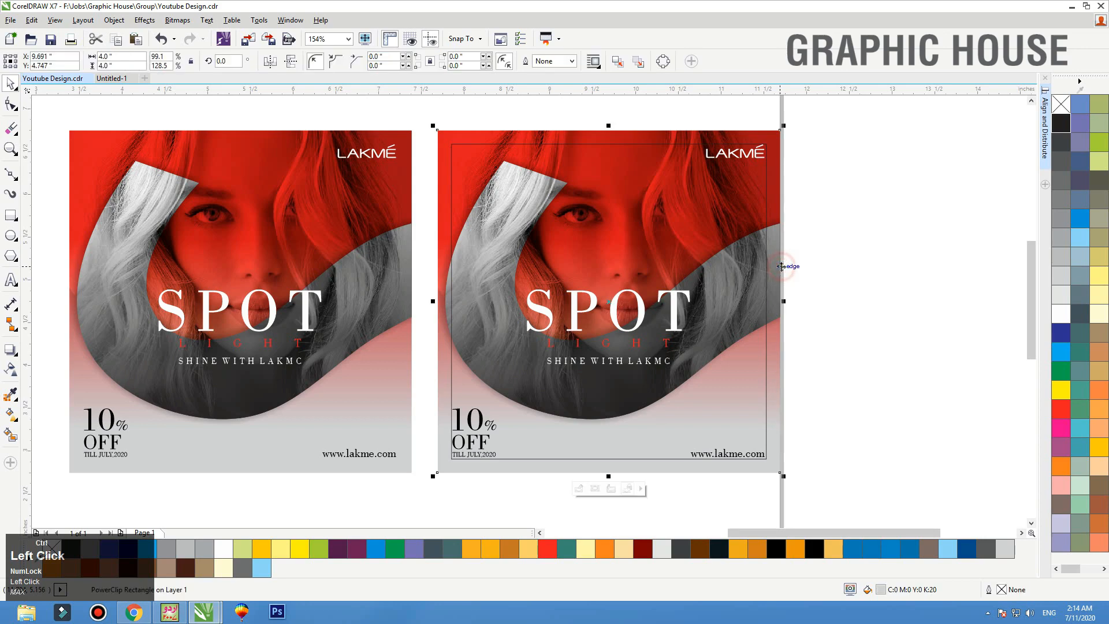
{"action": "left_click", "coordinate": [771, 267], "text": "ctrl"}
{"action": "left_click_drag", "start_coordinate": [758, 275], "coordinate": [773, 294]}
{"action": "key", "text": "ctrl+z"}
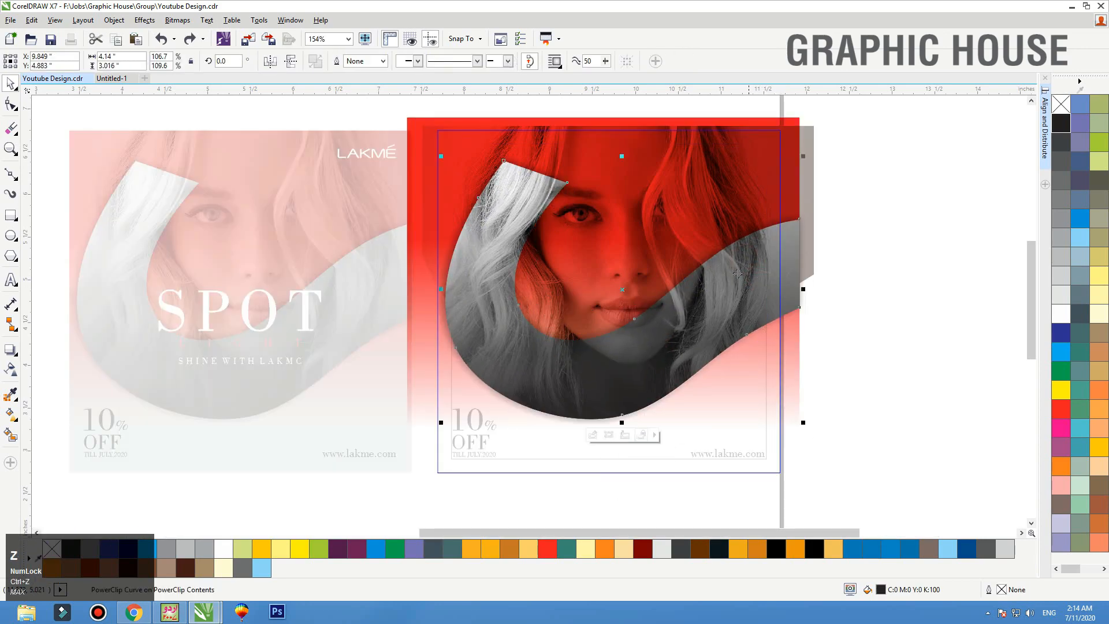
{"action": "key", "text": "Delete"}
{"action": "left_click", "coordinate": [712, 286]}
{"action": "key", "text": "Delete"}
{"action": "left_click", "coordinate": [779, 222]}
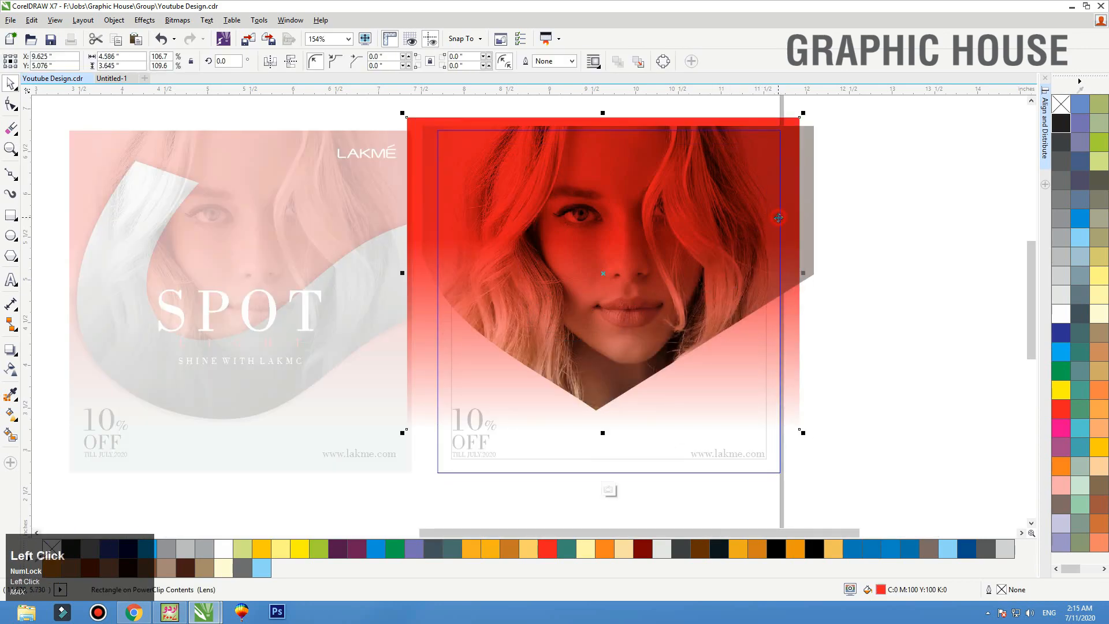
{"action": "key", "text": "Delete"}
Reshape the duplicate portrait's lower outline by lowering its side and bottom nodes to reveal more hair and the shoulder.
{"action": "left_click", "coordinate": [752, 154]}
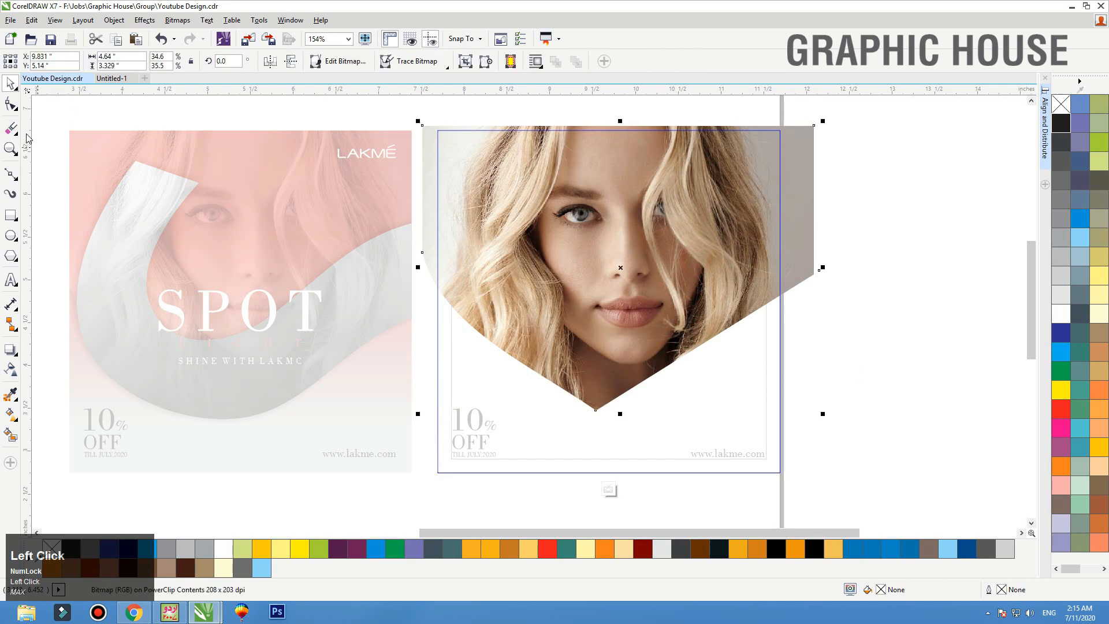
{"action": "left_click", "coordinate": [11, 104]}
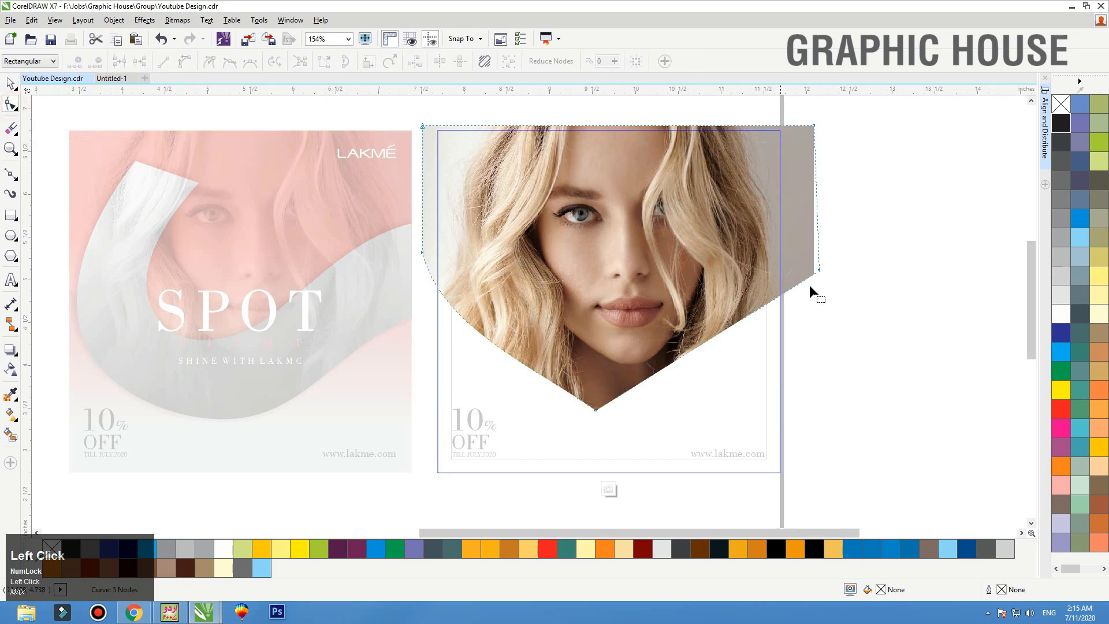
{"action": "left_click_drag", "start_coordinate": [819, 270], "coordinate": [764, 408]}
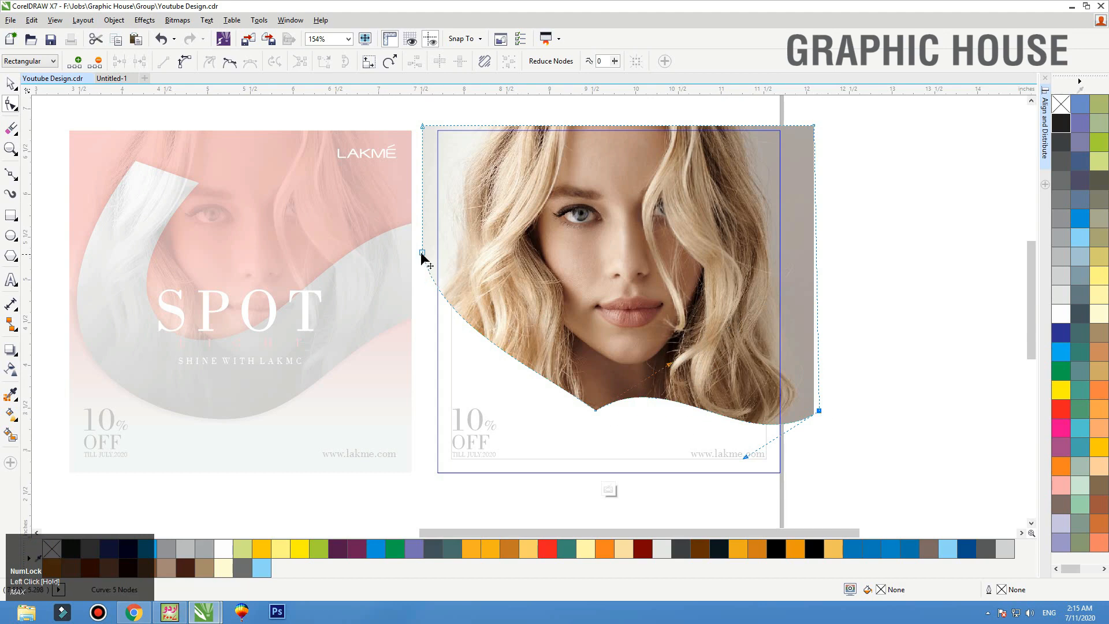
{"action": "left_click_drag", "start_coordinate": [422, 255], "coordinate": [416, 396]}
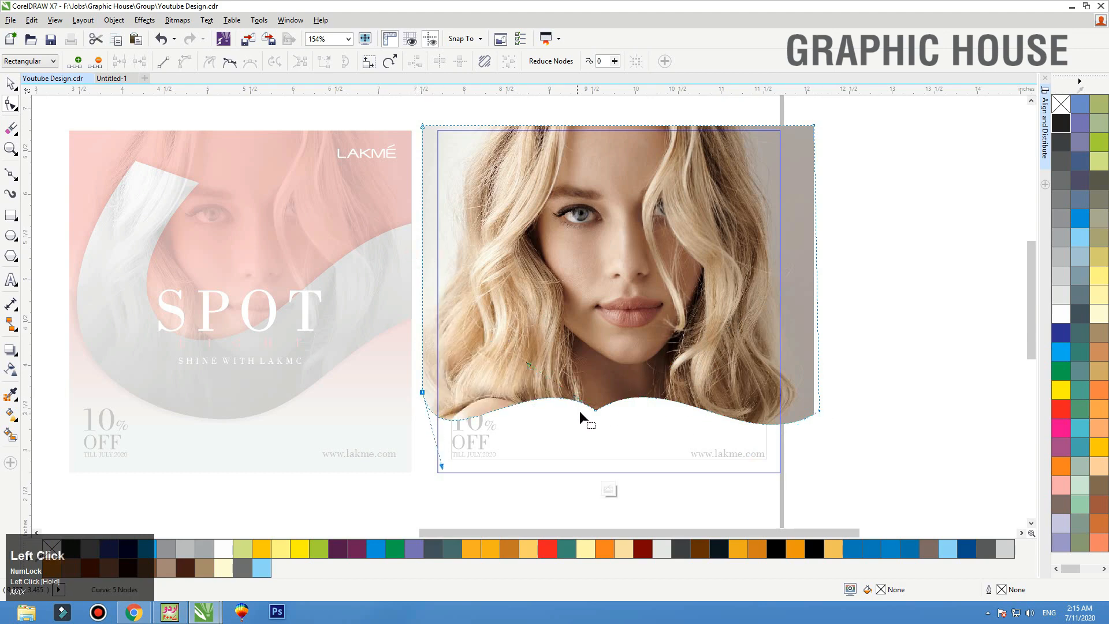
{"action": "left_click_drag", "start_coordinate": [596, 412], "coordinate": [596, 453]}
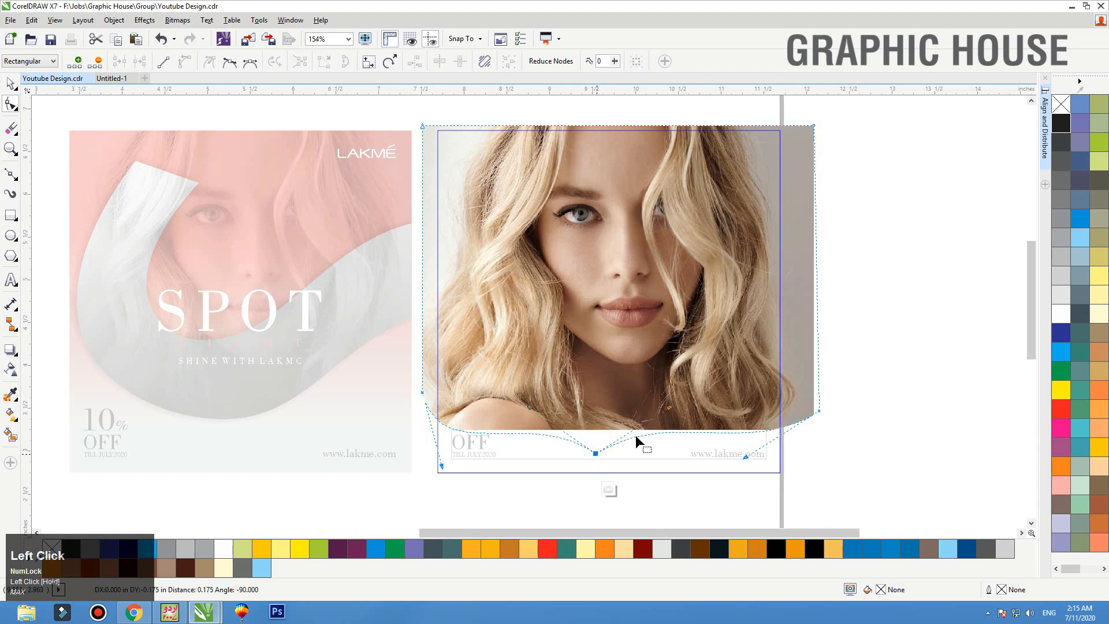
{"action": "key", "text": "space"}
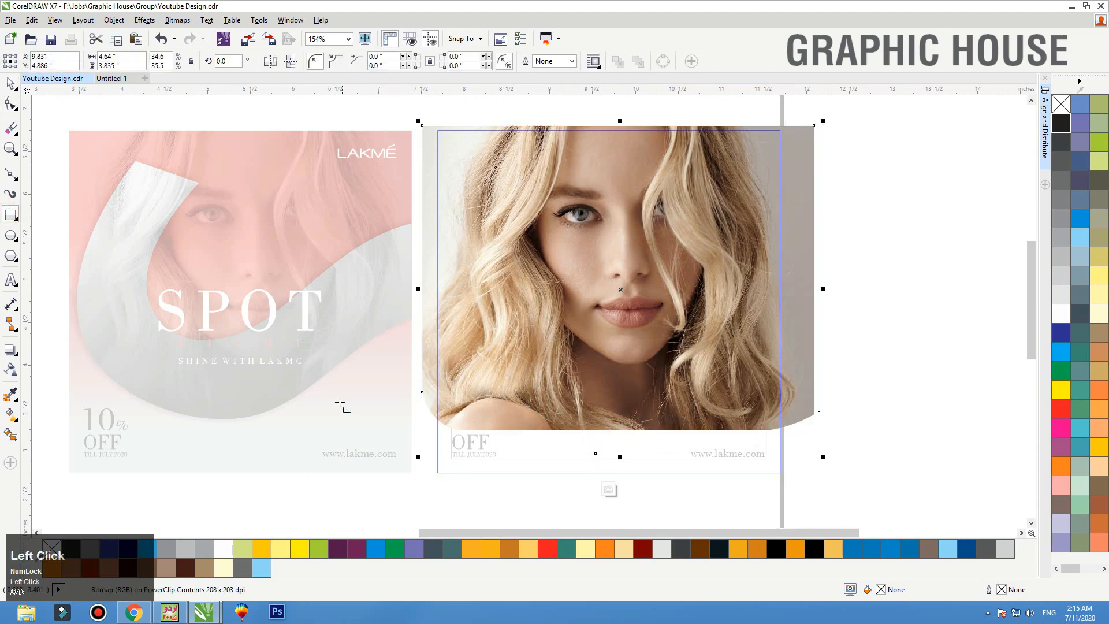
Trim the portrait's lower end to a straight edge using a temporary rectangle about 6.9 by 1.03 in, and finish editing the PowerClip.
{"action": "left_click_drag", "start_coordinate": [347, 407], "coordinate": [938, 495]}
{"action": "key", "text": "space"}
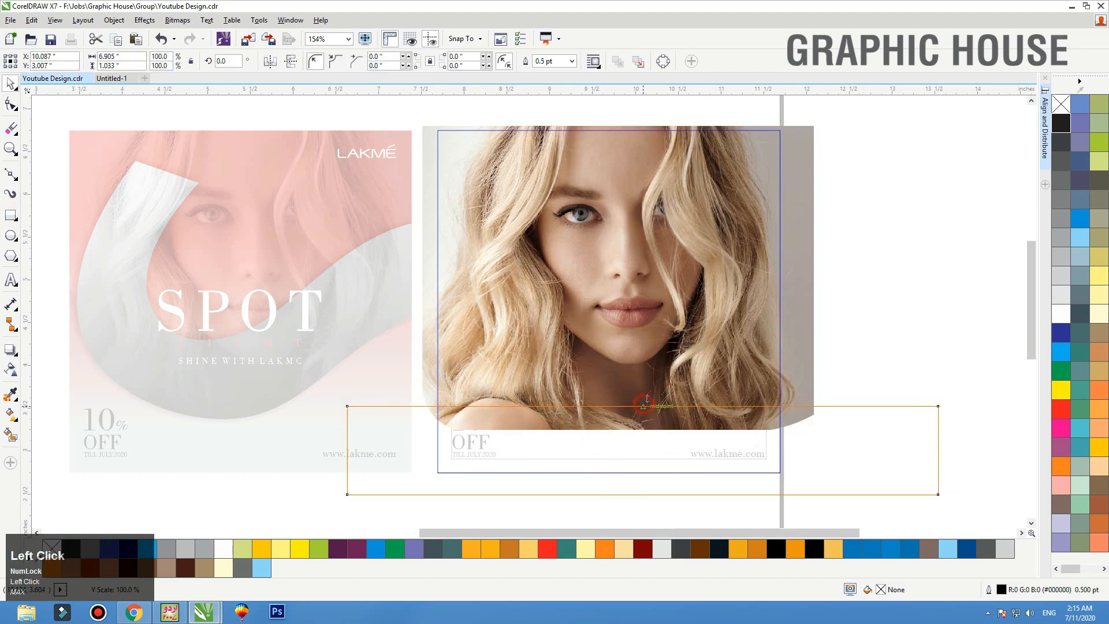
{"action": "left_click", "coordinate": [643, 399], "text": "shift"}
{"action": "left_click", "coordinate": [359, 62]}
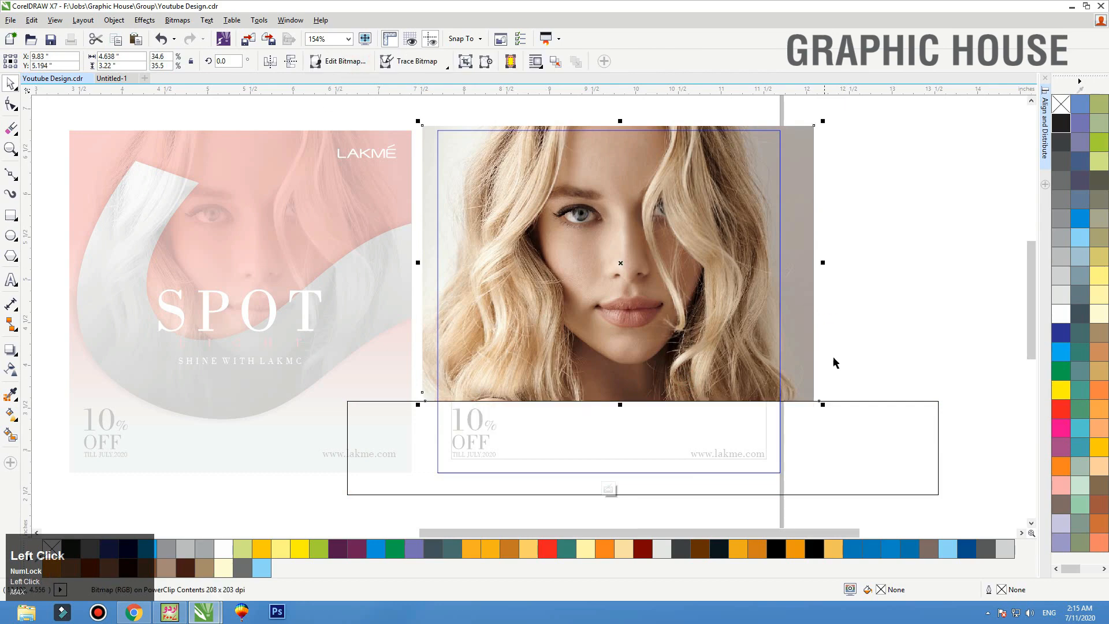
{"action": "left_click", "coordinate": [867, 401]}
{"action": "key", "text": "Delete"}
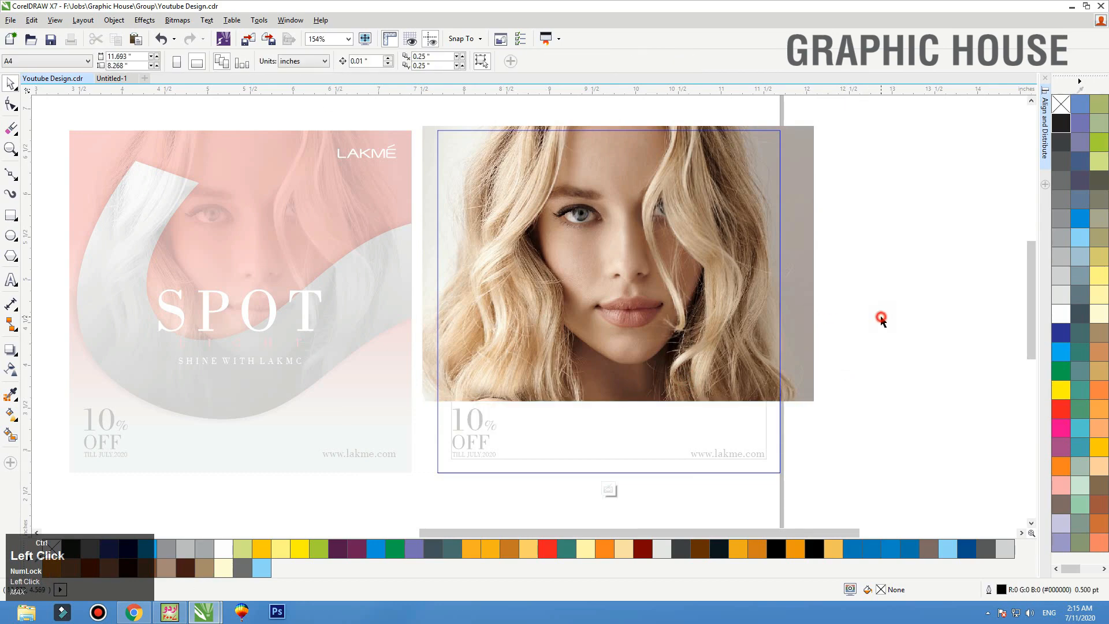
{"action": "left_click", "coordinate": [881, 319], "text": "ctrl"}
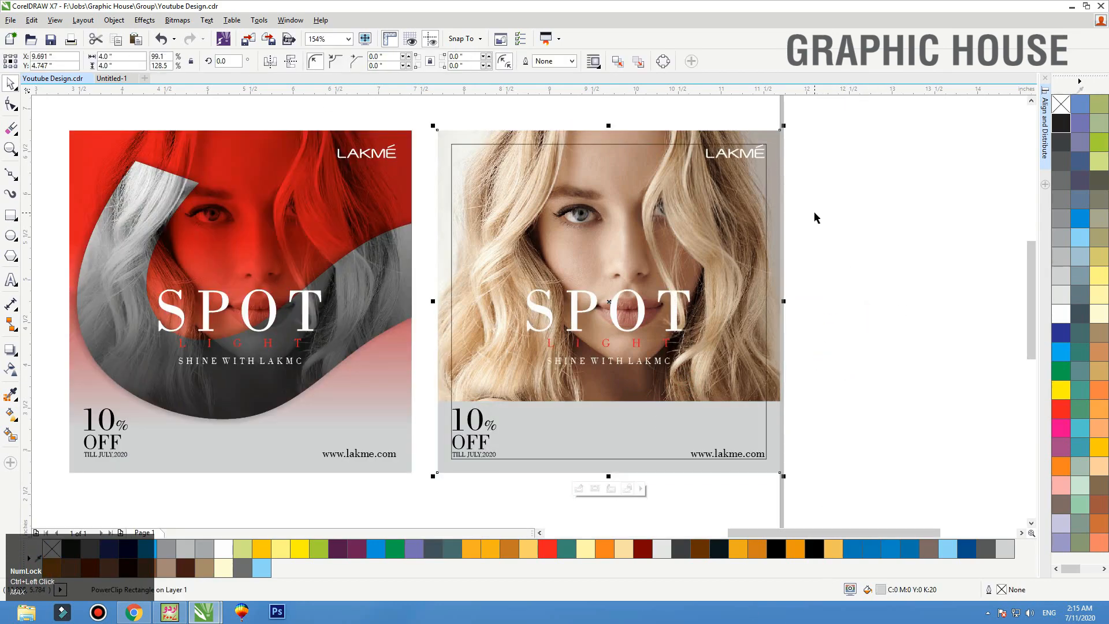
Draw a band about 4.07 by 0.56 in across the duplicate post's face, filled yellow (M20 Y100) without an outline.
{"action": "left_click", "coordinate": [11, 216]}
{"action": "left_click_drag", "start_coordinate": [436, 257], "coordinate": [787, 305]}
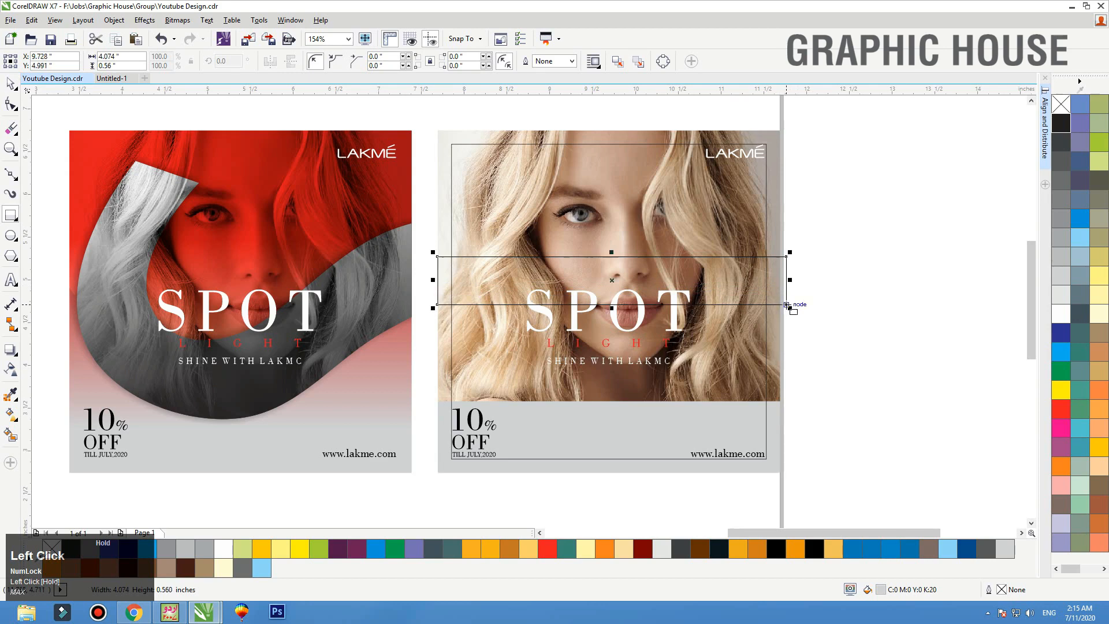
{"action": "key", "text": "space"}
{"action": "left_click", "coordinate": [1099, 447]}
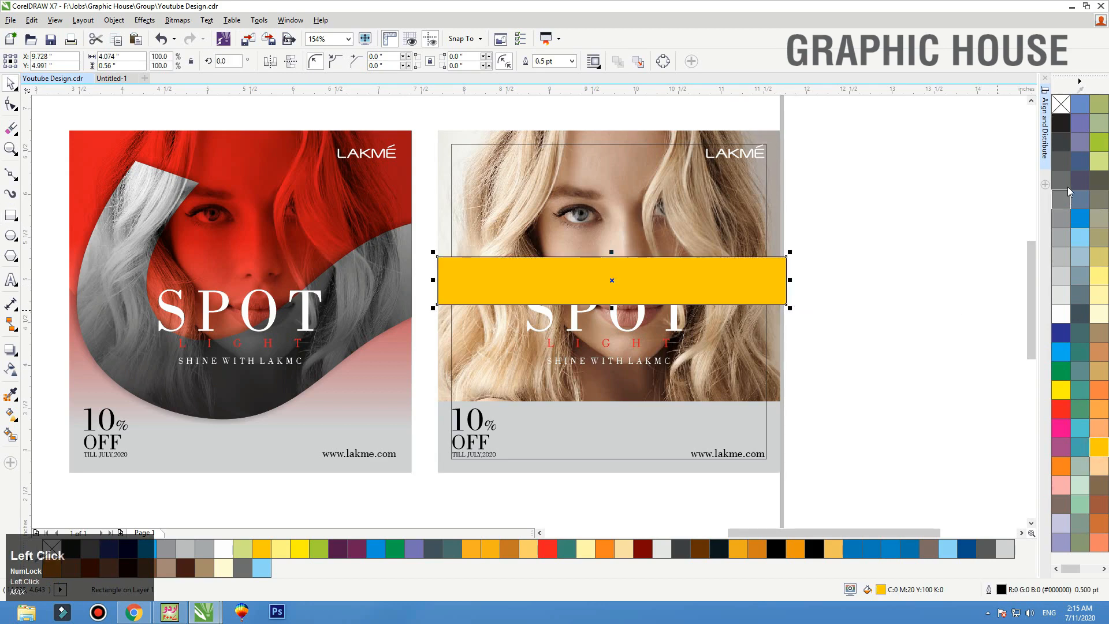
{"action": "right_click", "coordinate": [1063, 104]}
Stack two copies of the yellow band directly above it, filling the middle one red (M100 Y100) and the upper one blue.
{"action": "left_click_drag", "start_coordinate": [614, 306], "coordinate": [613, 258]}
{"action": "right_click", "coordinate": [616, 248]}
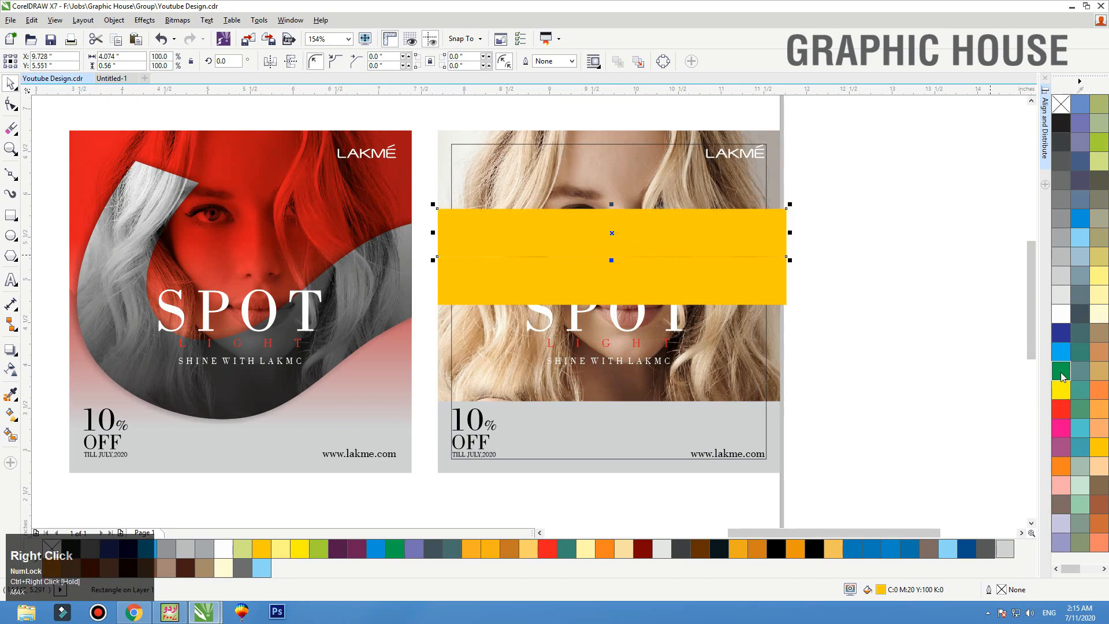
{"action": "left_click", "coordinate": [1066, 412]}
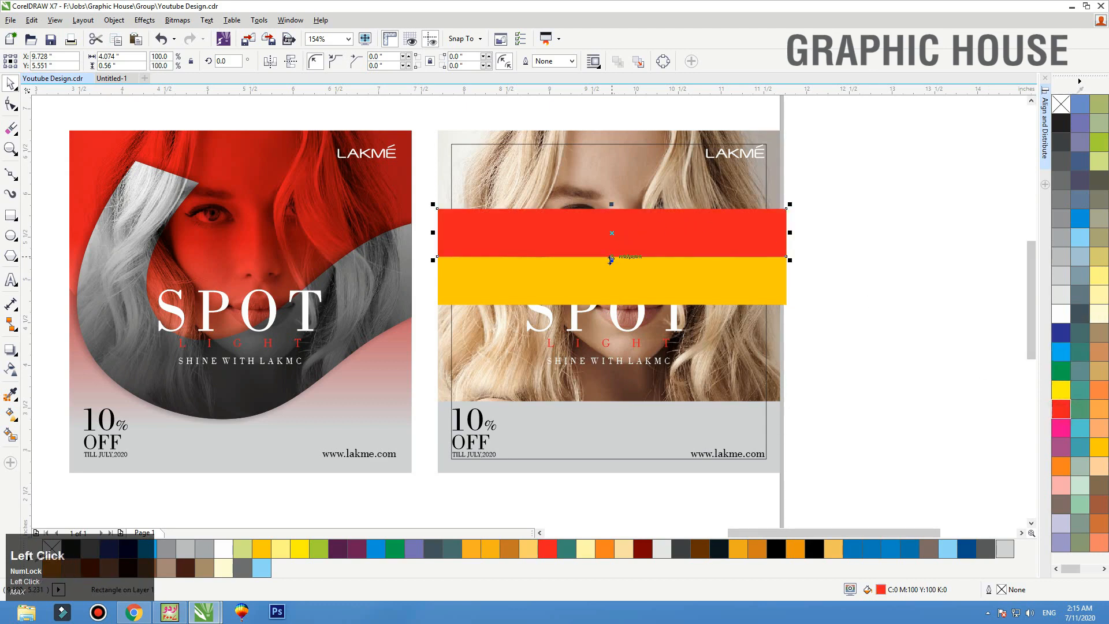
{"action": "left_click_drag", "start_coordinate": [611, 259], "coordinate": [612, 212]}
{"action": "right_click", "coordinate": [611, 212]}
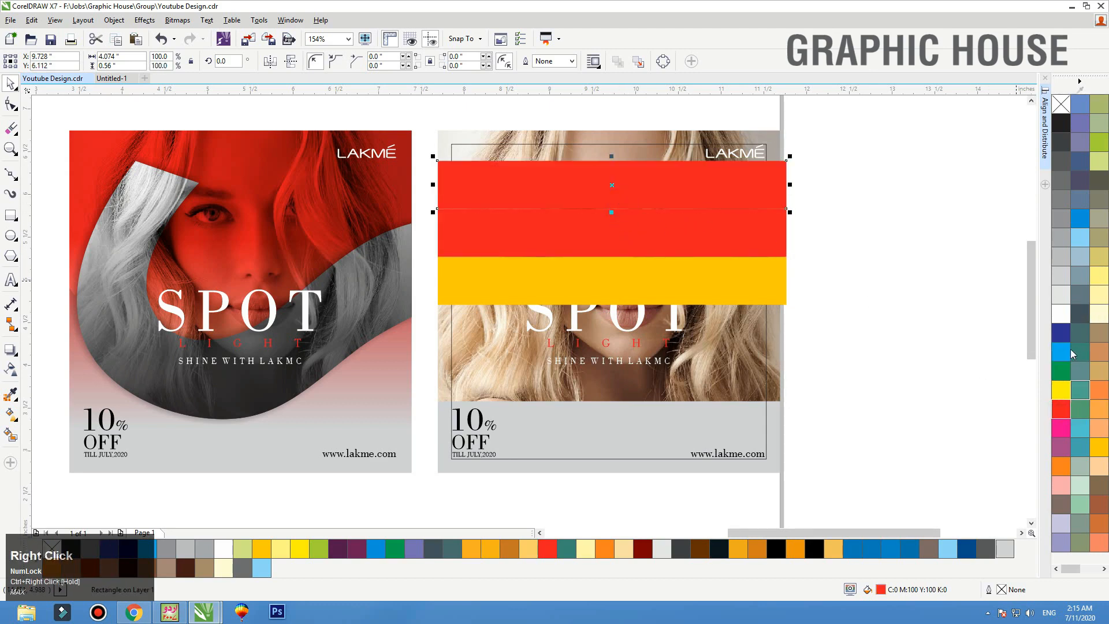
{"action": "left_click", "coordinate": [1080, 222]}
Group the blue, red and yellow bands and PowerClip the group inside the duplicate post's background square.
{"action": "left_click", "coordinate": [722, 252], "text": "shift"}
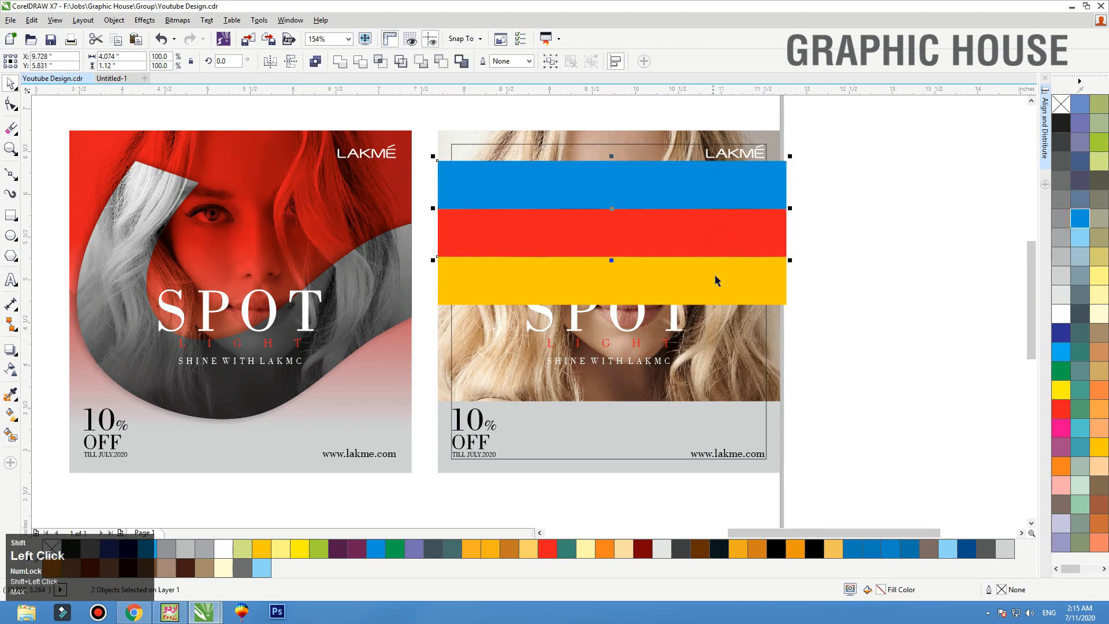
{"action": "key", "text": "ctrl+g"}
{"action": "right_click", "coordinate": [673, 172]}
{"action": "left_click", "coordinate": [686, 177]}
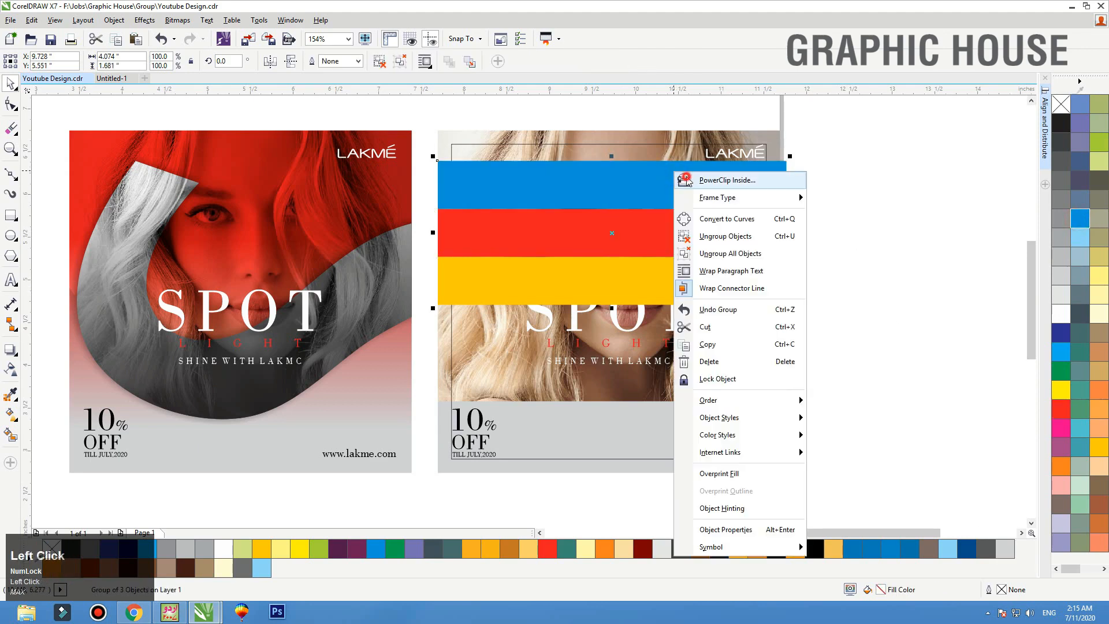
{"action": "left_click", "coordinate": [682, 134]}
Inside the PowerClip, move the stripe group down over the lower face, skew and tilt it, and enlarge it to about 6.1 by 2.31 in.
{"action": "left_click", "coordinate": [683, 137], "text": "ctrl"}
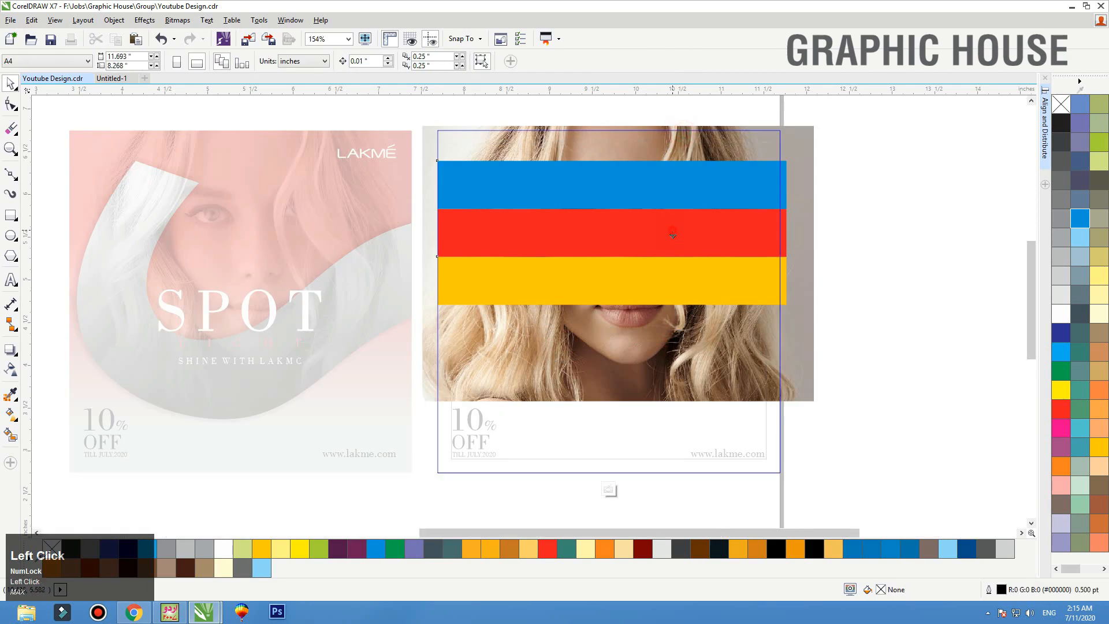
{"action": "left_click_drag", "start_coordinate": [675, 229], "coordinate": [674, 321]}
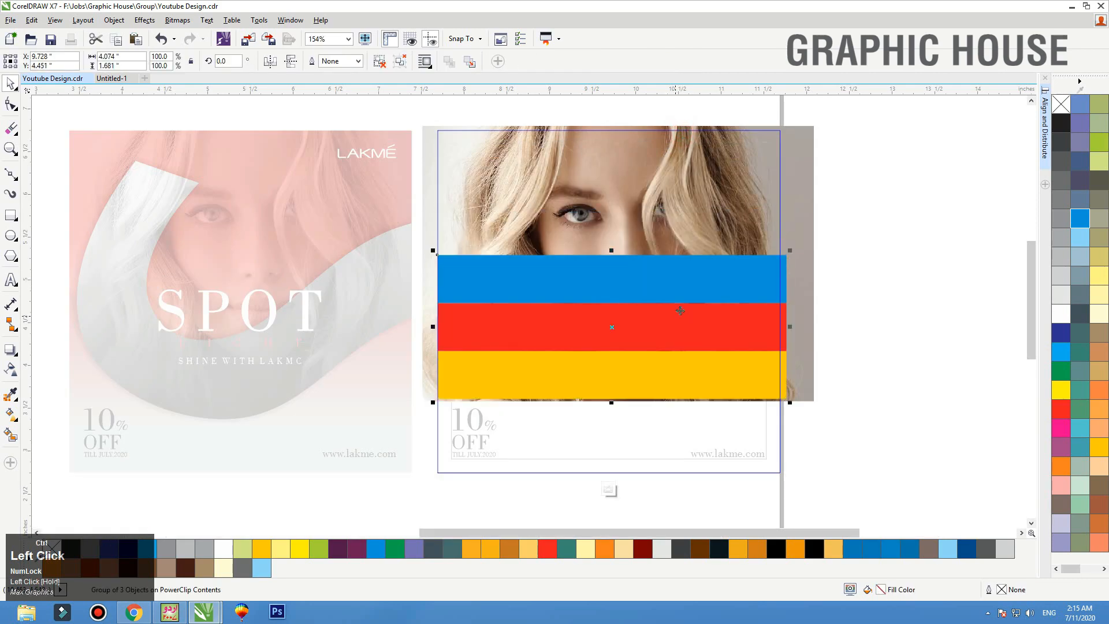
{"action": "left_click_drag", "start_coordinate": [612, 251], "coordinate": [576, 237]}
{"action": "left_click", "coordinate": [613, 245]}
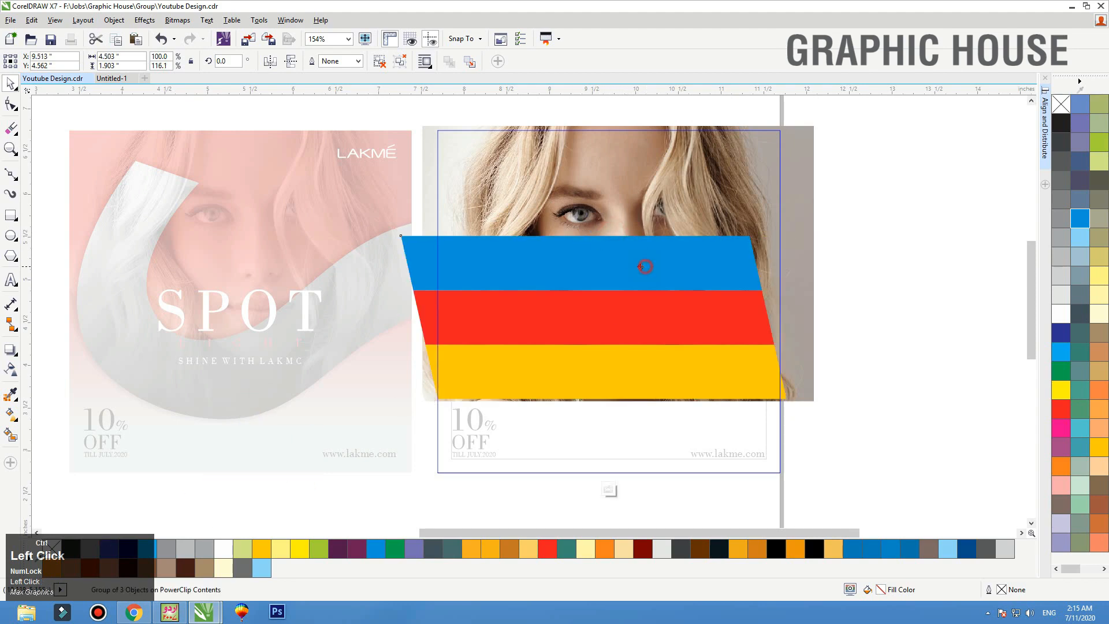
{"action": "left_click_drag", "start_coordinate": [644, 267], "coordinate": [653, 266]}
{"action": "left_click_drag", "start_coordinate": [758, 232], "coordinate": [748, 210]}
{"action": "left_click_drag", "start_coordinate": [765, 317], "coordinate": [802, 303]}
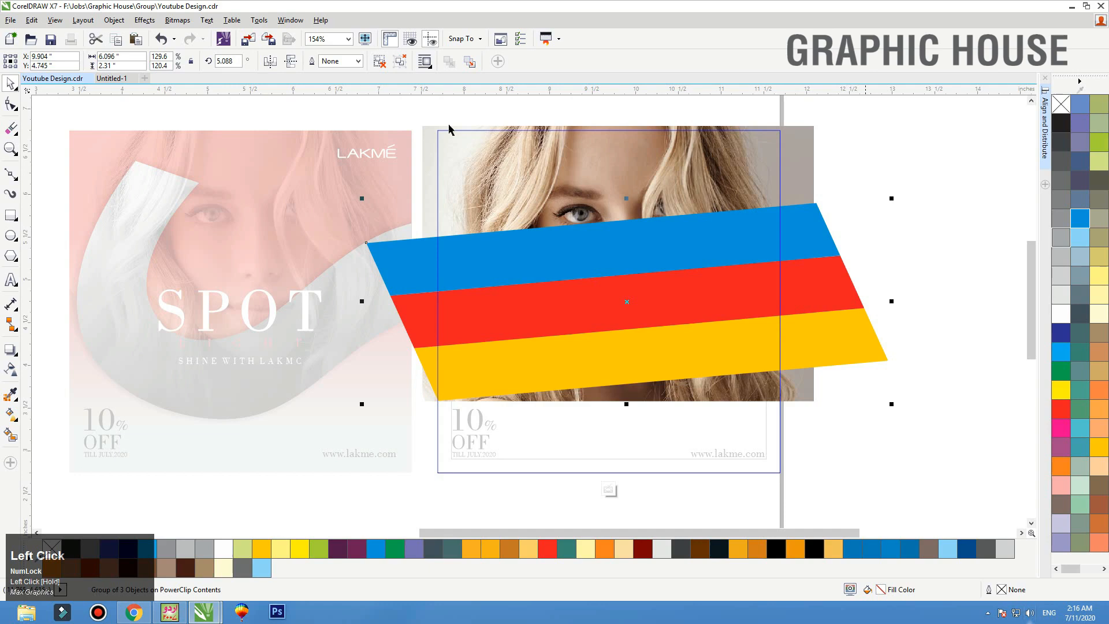
Set the stripe group's transparency merge mode to Multiply so the portrait shows through.
{"action": "left_click", "coordinate": [10, 371]}
{"action": "left_click", "coordinate": [149, 61]}
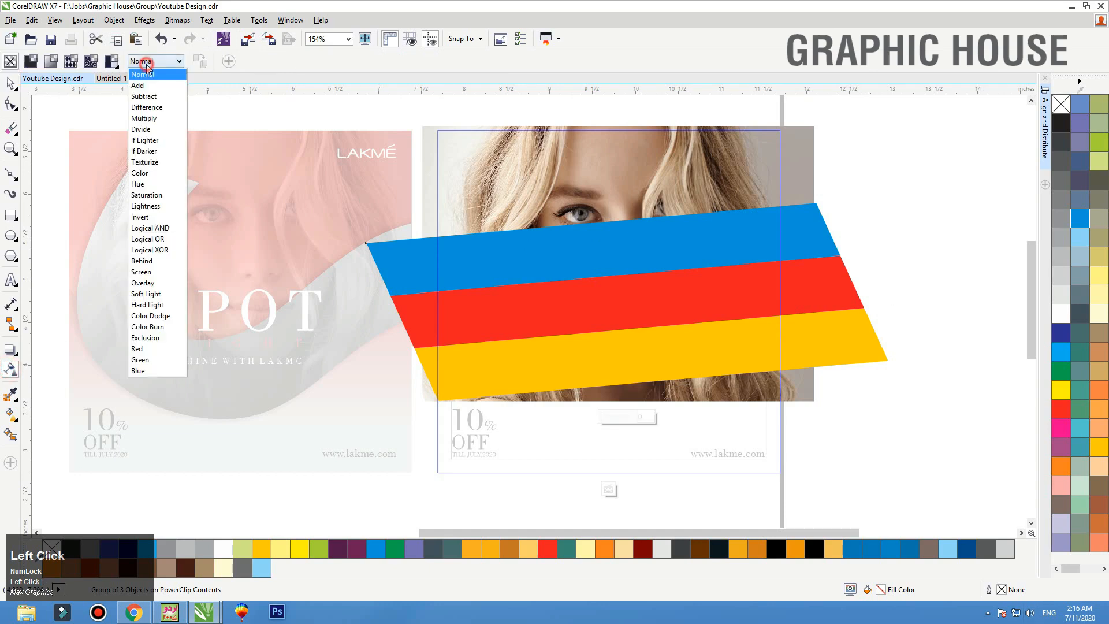
{"action": "left_click", "coordinate": [152, 120]}
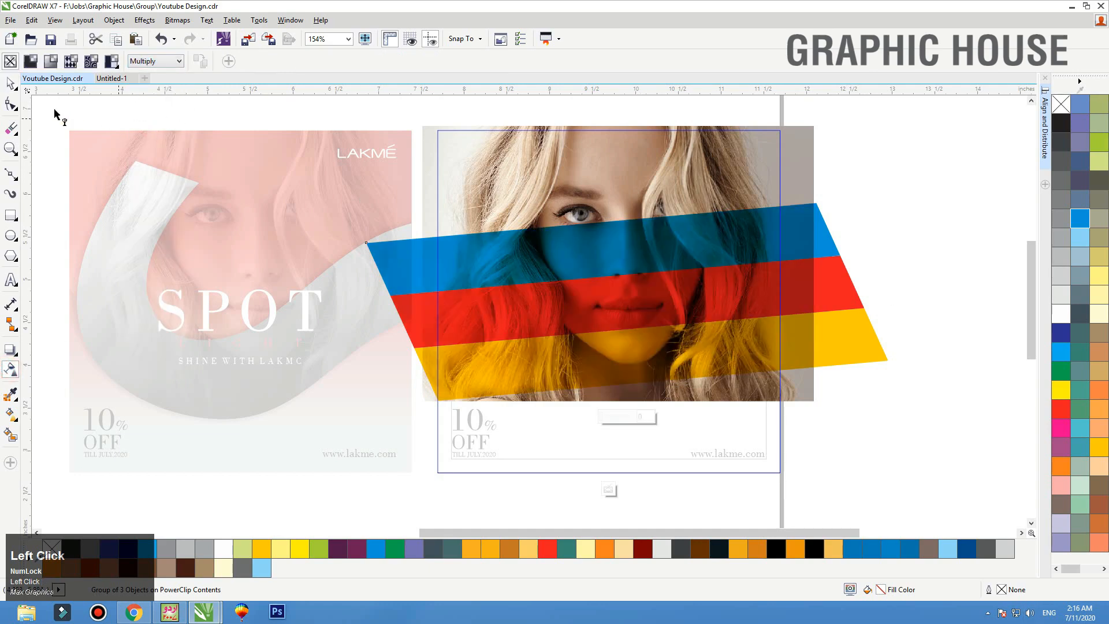
Stretch the stripe group to about 2.69 in high, shift it slightly up over the face, and finish editing the PowerClip.
{"action": "left_click", "coordinate": [9, 83]}
{"action": "left_click_drag", "start_coordinate": [623, 270], "coordinate": [634, 274]}
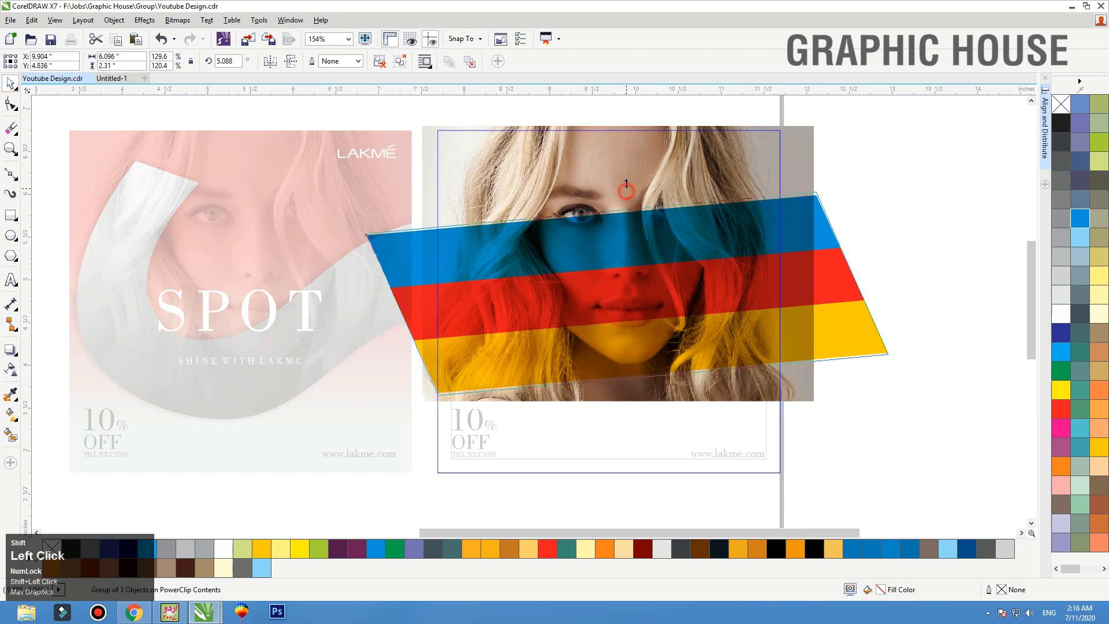
{"action": "left_click_drag", "start_coordinate": [627, 190], "coordinate": [626, 166]}
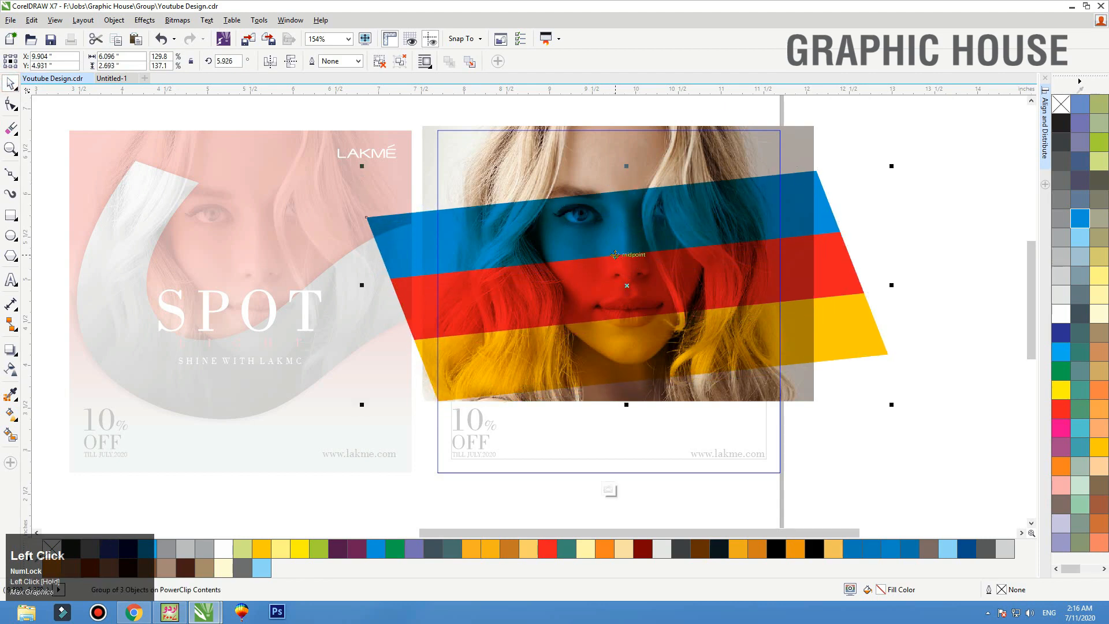
{"action": "left_click_drag", "start_coordinate": [660, 372], "coordinate": [661, 365]}
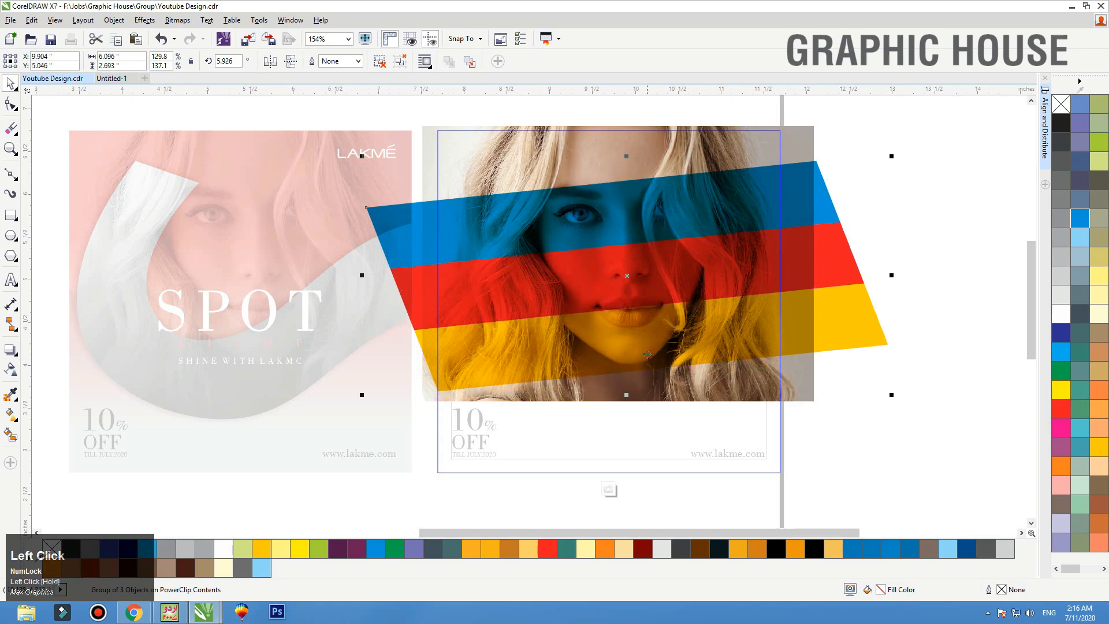
{"action": "left_click", "coordinate": [968, 373], "text": "ctrl"}
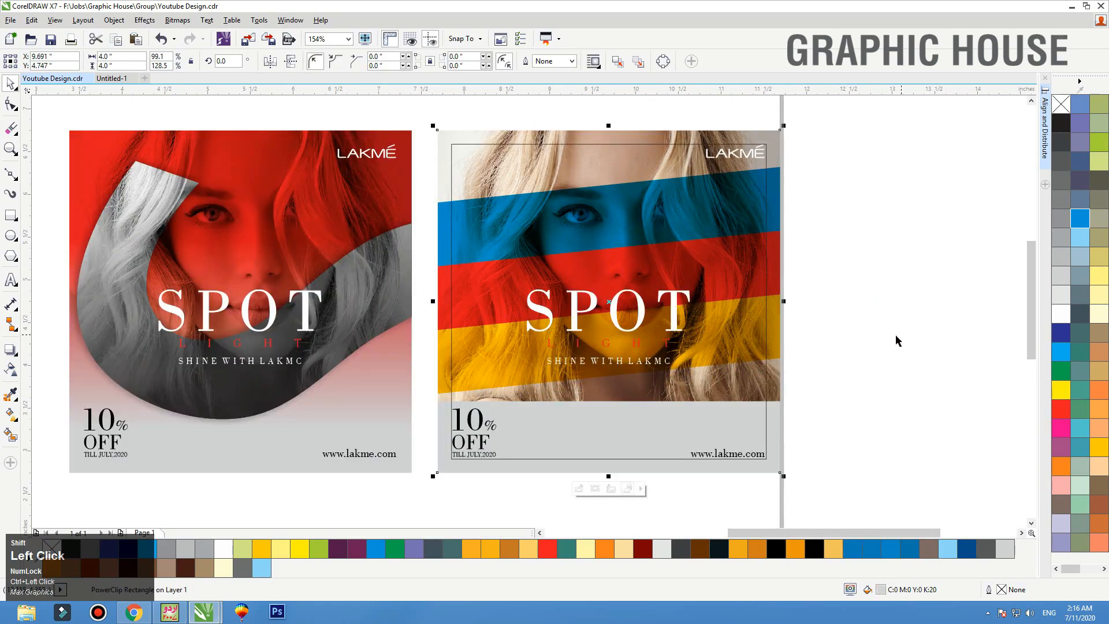
Group the duplicate post's SPOT LIGHT title with its tagline, then enlarge the group slightly and raise it over the stripes.
{"action": "scroll", "coordinate": [895, 339], "scroll_direction": "up", "scroll_amount": 1}
{"action": "left_click_drag", "start_coordinate": [816, 263], "coordinate": [426, 394]}
{"action": "key", "text": "ctrl+g"}
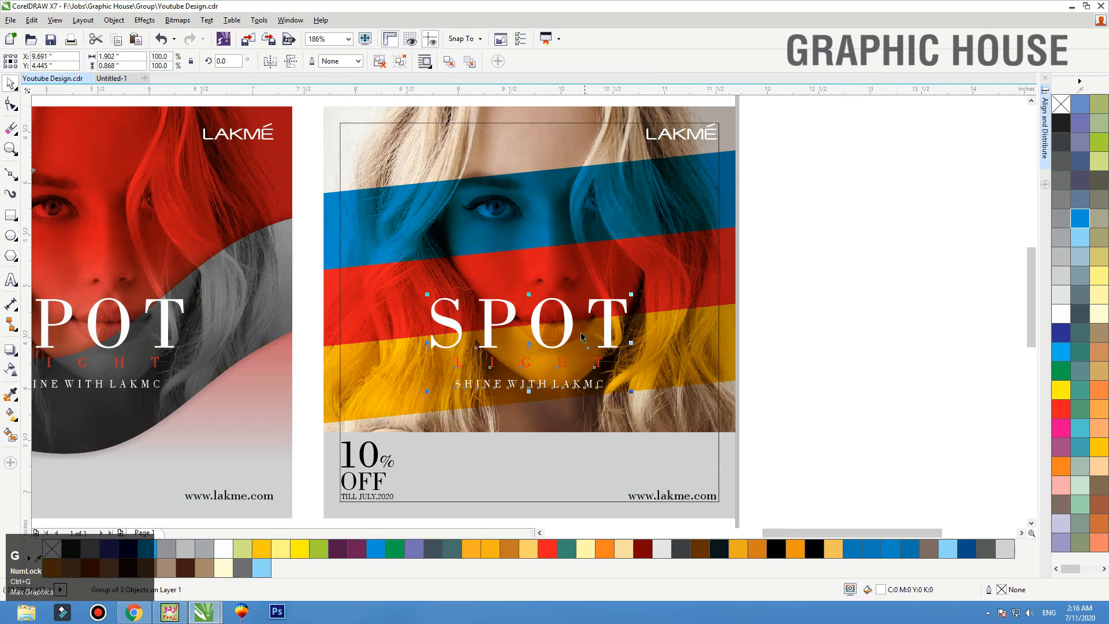
{"action": "left_click_drag", "start_coordinate": [567, 333], "coordinate": [642, 272]}
{"action": "left_click", "coordinate": [834, 282]}
{"action": "left_click", "coordinate": [707, 322], "text": "shift"}
{"action": "left_click", "coordinate": [792, 319]}
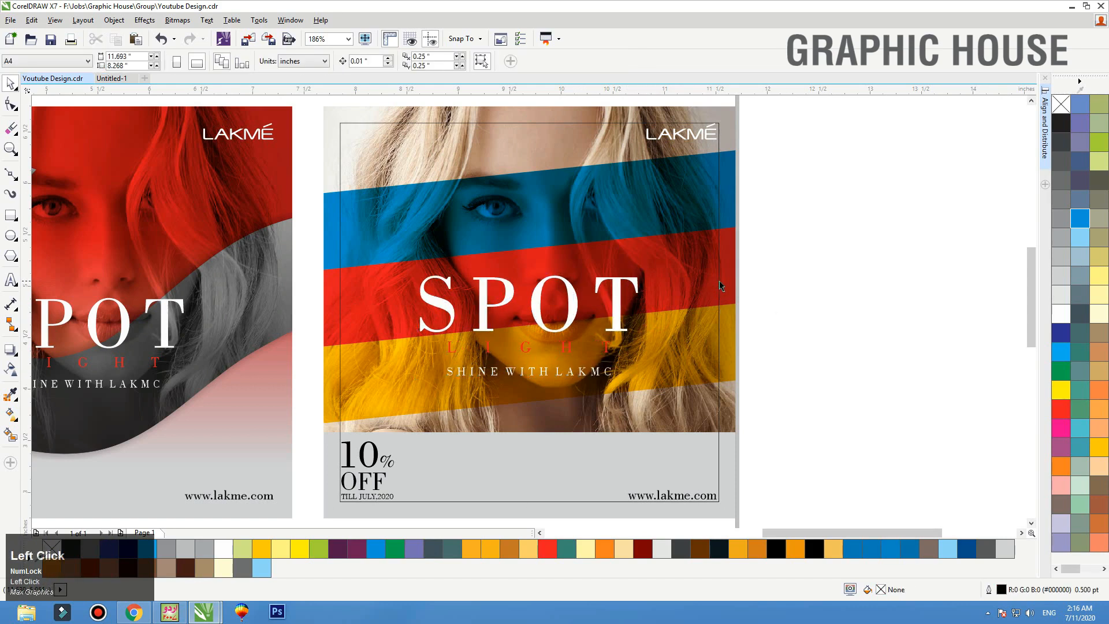
Remove the outline from the duplicate post's margin frame.
{"action": "left_click", "coordinate": [725, 283]}
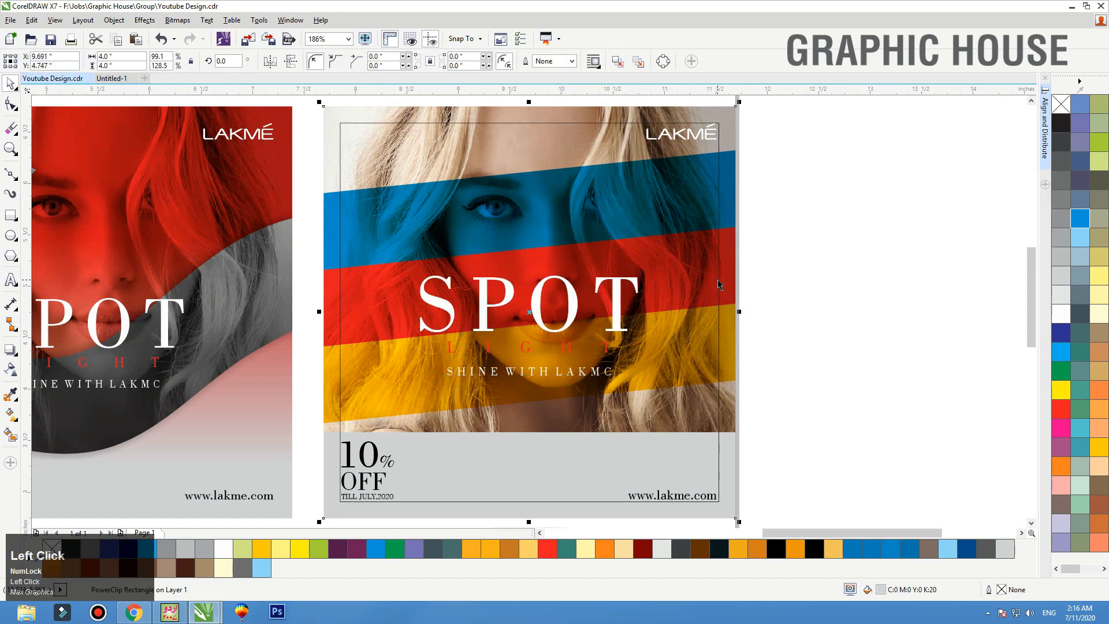
{"action": "left_click", "coordinate": [717, 283]}
{"action": "left_click", "coordinate": [915, 328]}
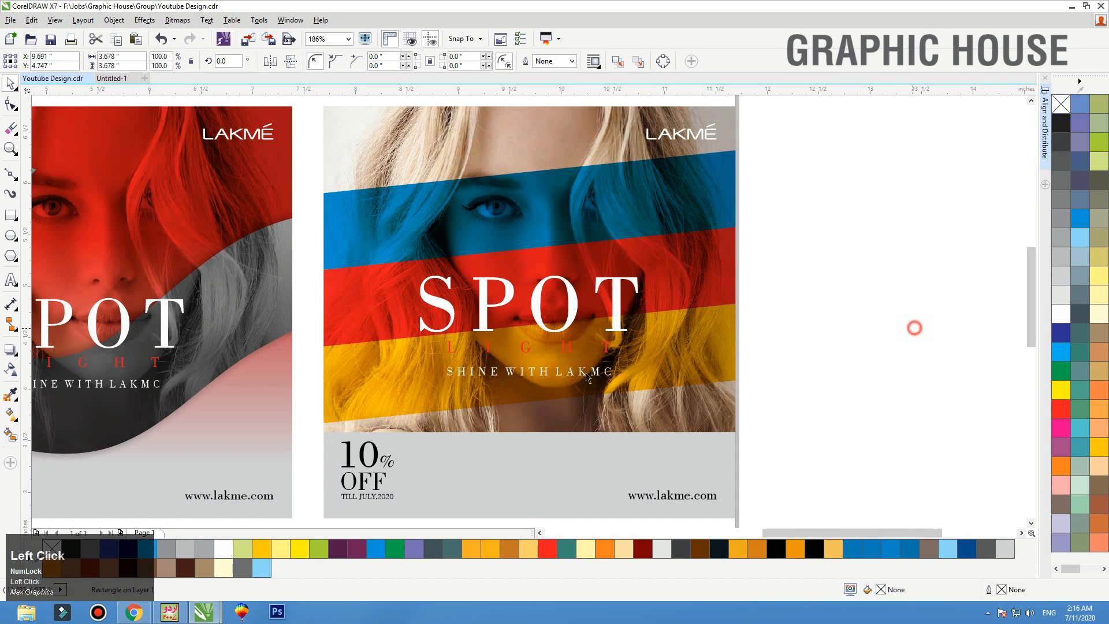
Open the duplicate post's PowerClip and slope the portrait bitmap's bottom edge to follow the yellow stripe's lower edge.
{"action": "left_click", "coordinate": [714, 424], "text": "ctrl"}
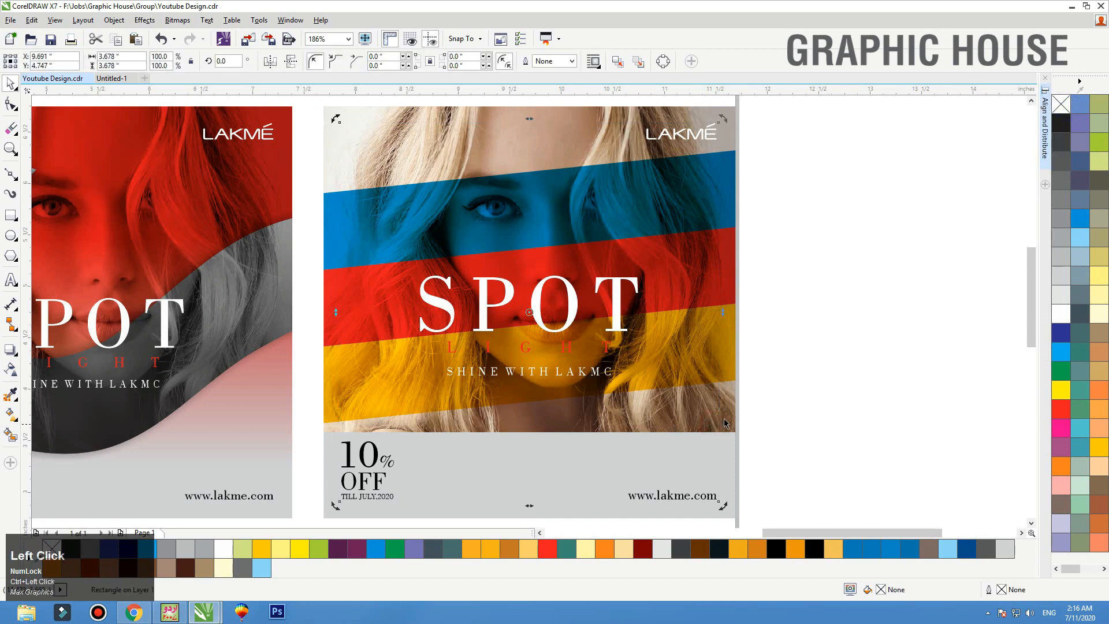
{"action": "left_click", "coordinate": [730, 420]}
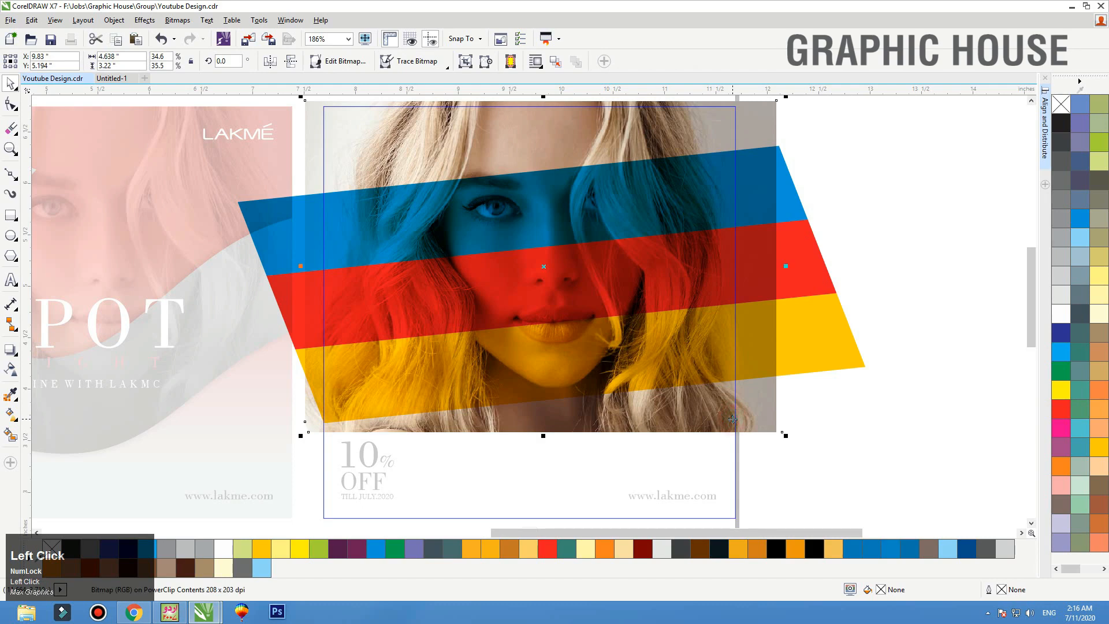
{"action": "key", "text": "F10"}
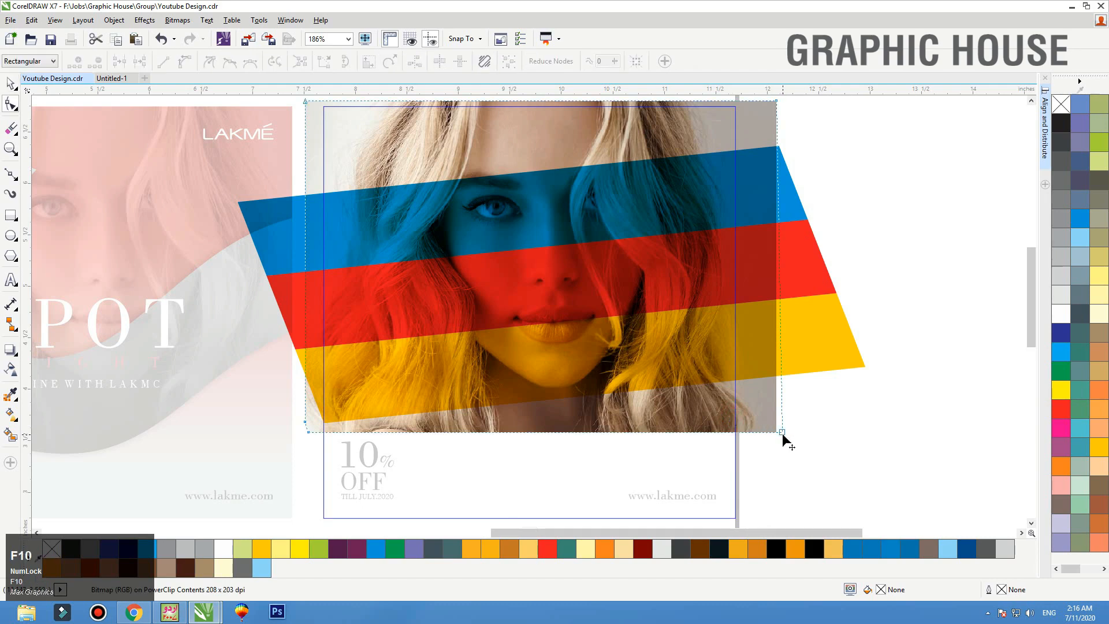
{"action": "left_click_drag", "start_coordinate": [783, 433], "coordinate": [781, 376]}
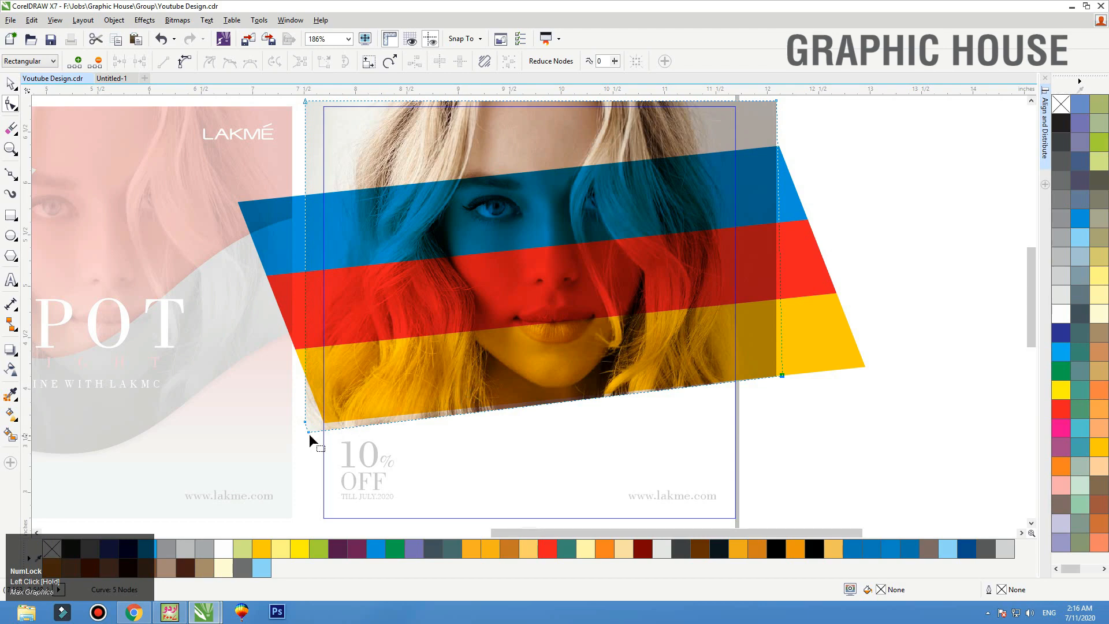
{"action": "left_click_drag", "start_coordinate": [308, 431], "coordinate": [307, 426]}
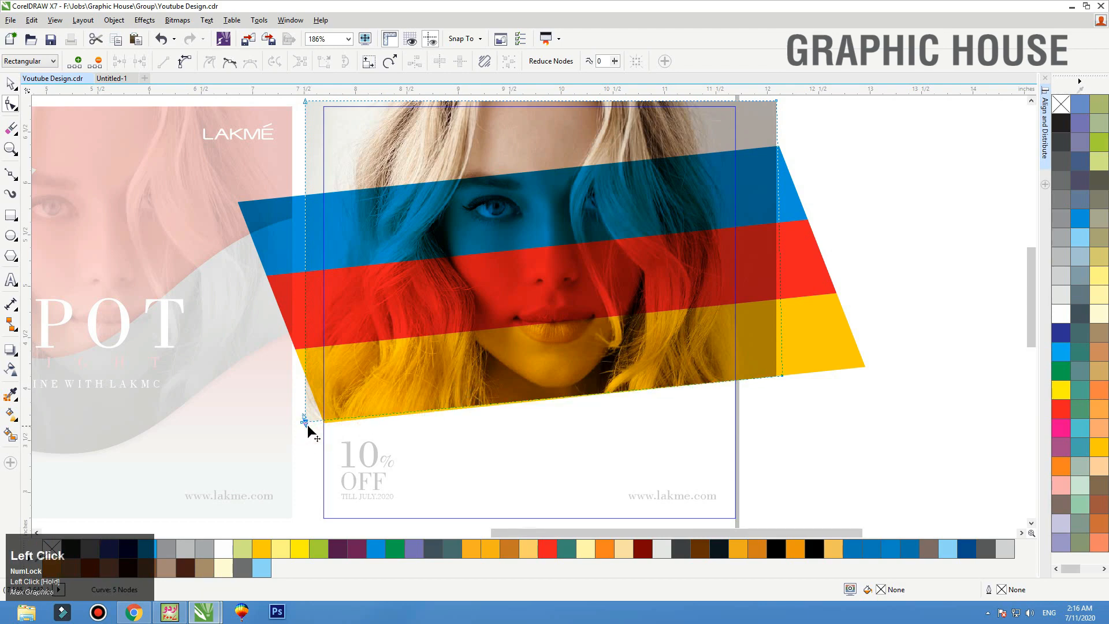
Fine-tune the portrait bitmap's lower-left corner node against the yellow stripe's edge and finish editing the PowerClip.
{"action": "key", "text": "space"}
{"action": "key", "text": "F2"}
{"action": "left_click_drag", "start_coordinate": [404, 394], "coordinate": [275, 458]}
{"action": "key", "text": "F10"}
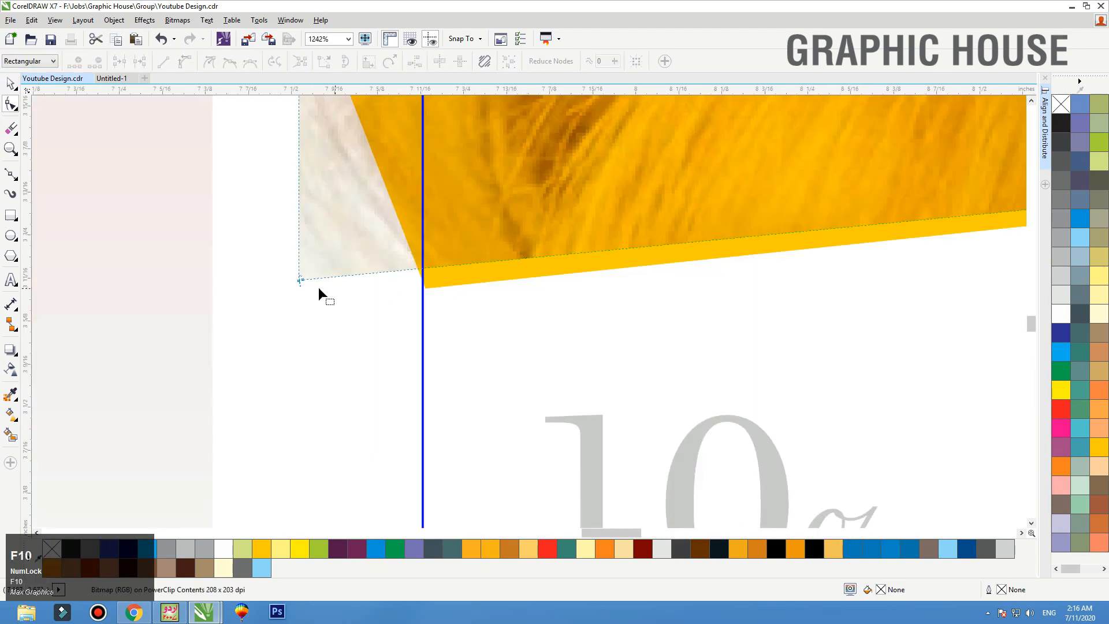
{"action": "left_click_drag", "start_coordinate": [303, 282], "coordinate": [307, 304]}
{"action": "key", "text": "space"}
{"action": "scroll", "coordinate": [318, 345], "scroll_direction": "down", "scroll_amount": 4}
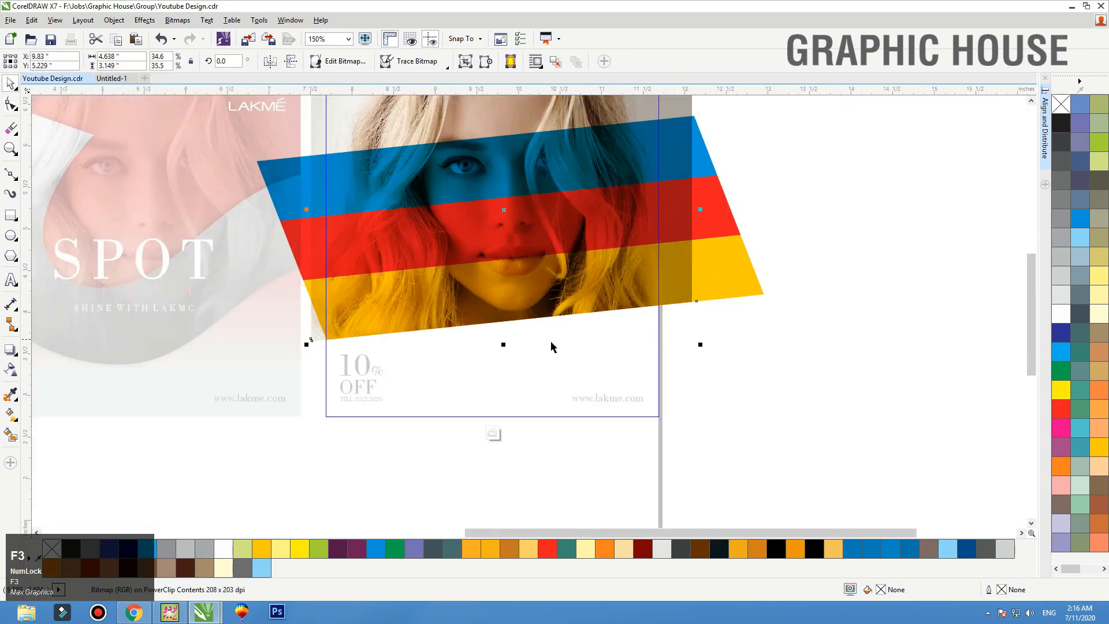
{"action": "scroll", "coordinate": [747, 359], "scroll_direction": "down", "scroll_amount": 2}
{"action": "left_click", "coordinate": [747, 359]}
{"action": "key", "text": "z"}
{"action": "left_click_drag", "start_coordinate": [792, 215], "coordinate": [336, 393]}
{"action": "left_click", "coordinate": [844, 227]}
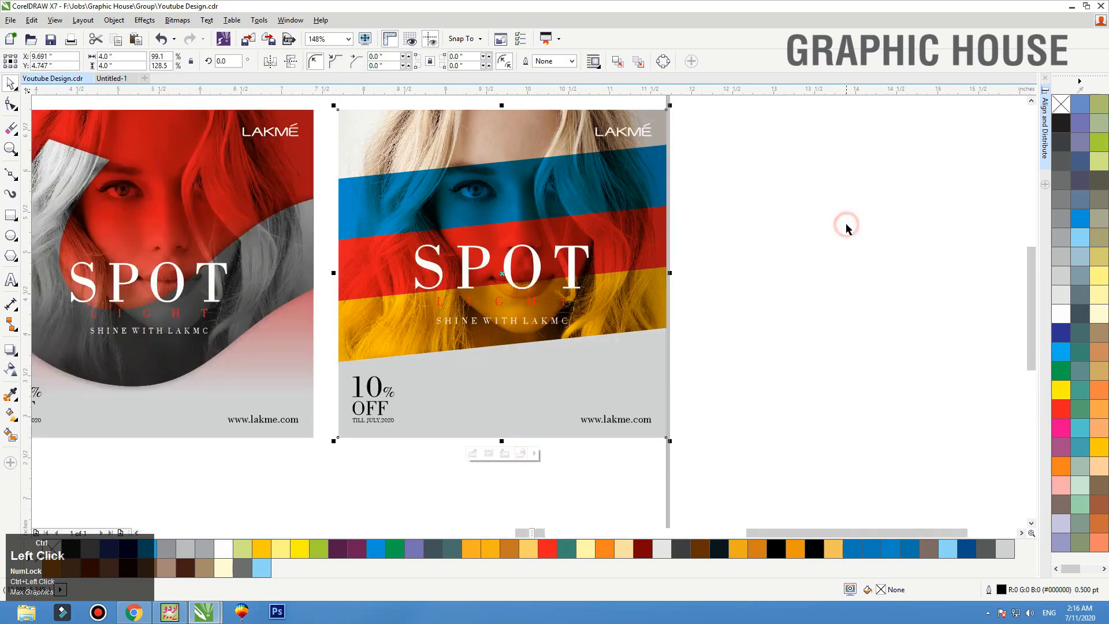
{"action": "key", "text": "shift+F2"}
{"action": "left_click", "coordinate": [845, 238]}
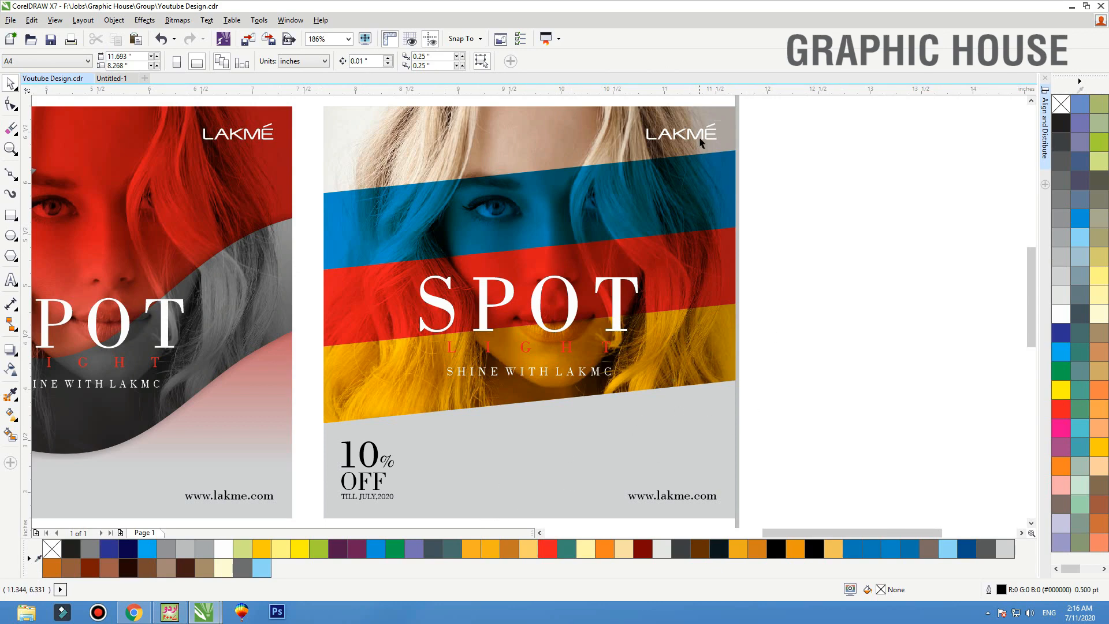
Copy the LAKMÉ logo above the web address, fill it with 60% black, and enlarge it to about 1 in wide.
{"action": "left_click_drag", "start_coordinate": [700, 141], "coordinate": [695, 467]}
{"action": "left_click", "coordinate": [1064, 201]}
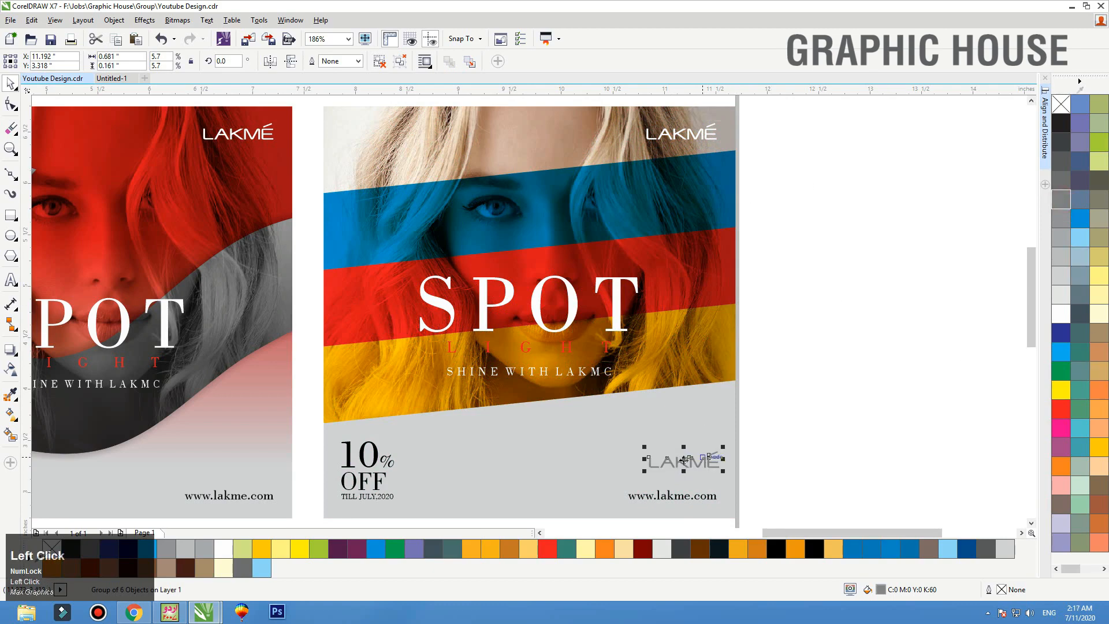
{"action": "left_click_drag", "start_coordinate": [630, 442], "coordinate": [612, 439]}
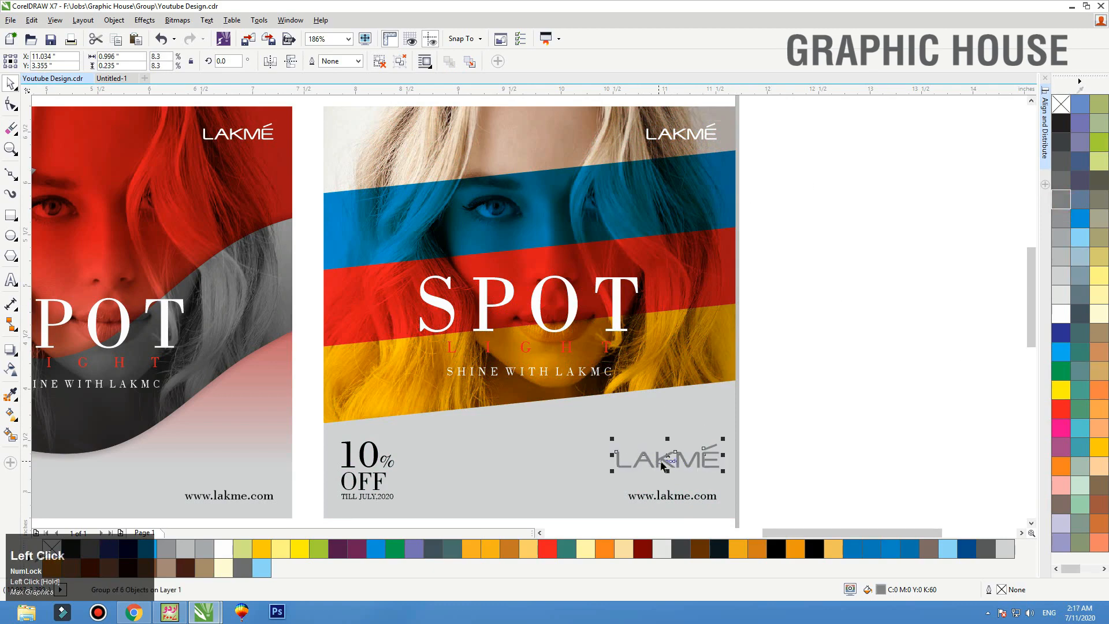
Place the grey LAKMÉ logo on the blank area beside the page with a second copy staggered diagonally against it.
{"action": "left_click_drag", "start_coordinate": [662, 466], "coordinate": [871, 459]}
{"action": "left_click", "coordinate": [650, 460], "text": "shift"}
{"action": "key", "text": "shift+F2"}
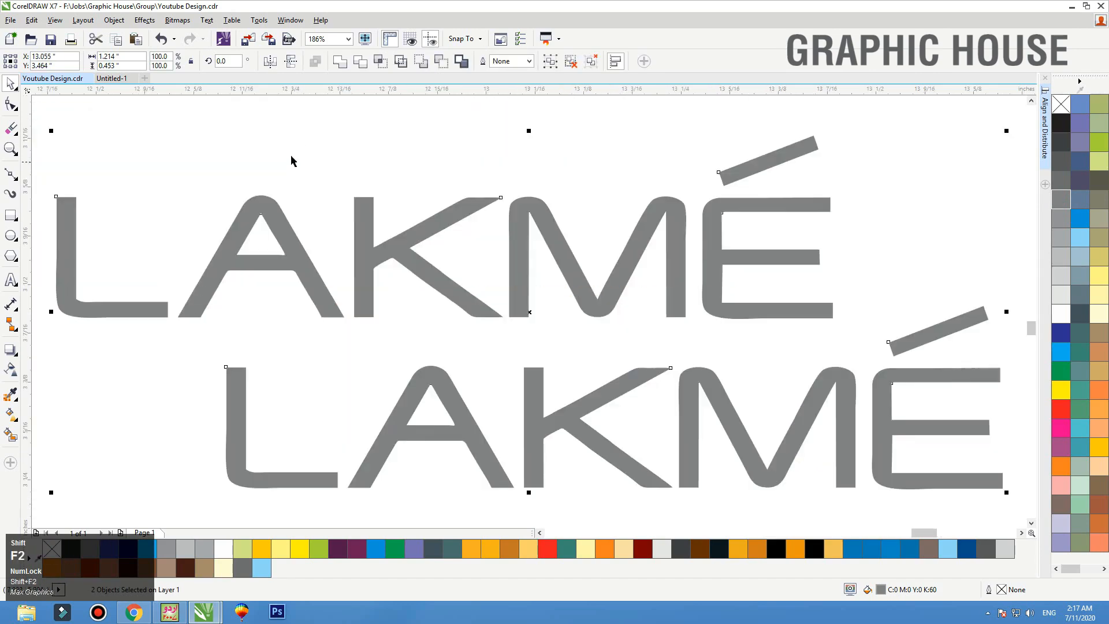
{"action": "key", "text": "F3"}
Duplicate the staggered logo pair sideways and repeat the copy to form two rows of five logos.
{"action": "left_click_drag", "start_coordinate": [400, 292], "coordinate": [643, 292]}
{"action": "right_click", "coordinate": [643, 292]}
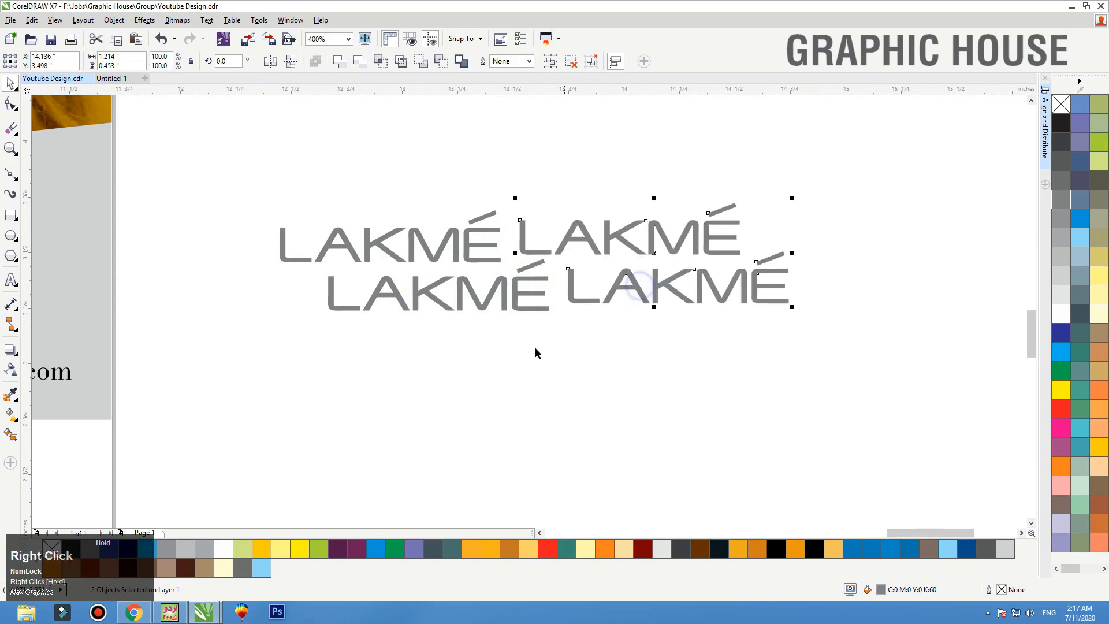
{"action": "key", "text": "F3"}
{"action": "key", "text": "ctrl+r"}
{"action": "key", "text": "ctrl+r"}
{"action": "key", "text": "ctrl+r"}
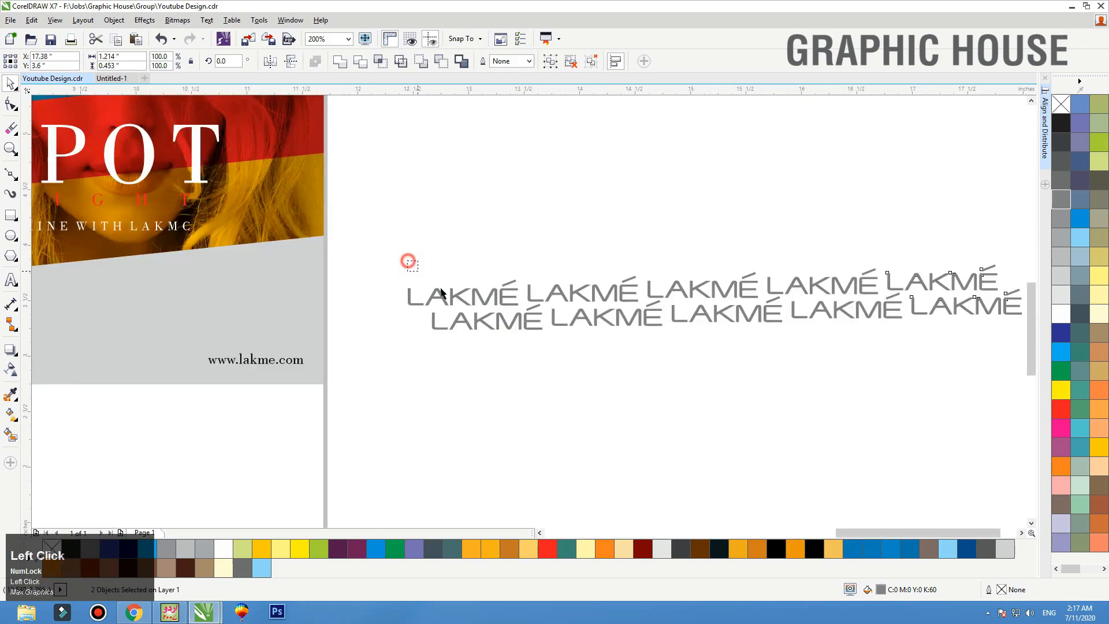
Group the two logo rows, repeat the group downward to make eight rows, and group the whole pattern.
{"action": "left_click_drag", "start_coordinate": [441, 289], "coordinate": [742, 340]}
{"action": "key", "text": "F3"}
{"action": "key", "text": "ctrl+g"}
{"action": "left_click_drag", "start_coordinate": [632, 286], "coordinate": [631, 310]}
{"action": "right_click", "coordinate": [631, 310]}
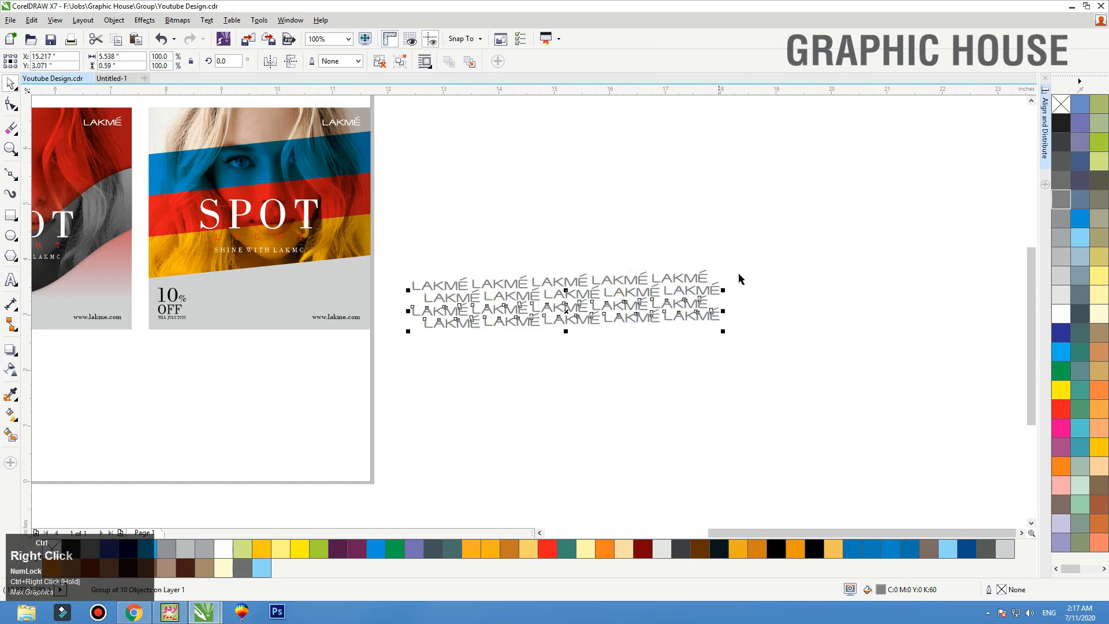
{"action": "key", "text": "ctrl+r"}
{"action": "key", "text": "ctrl+r"}
{"action": "left_click_drag", "start_coordinate": [770, 246], "coordinate": [402, 456]}
{"action": "key", "text": "ctrl+g"}
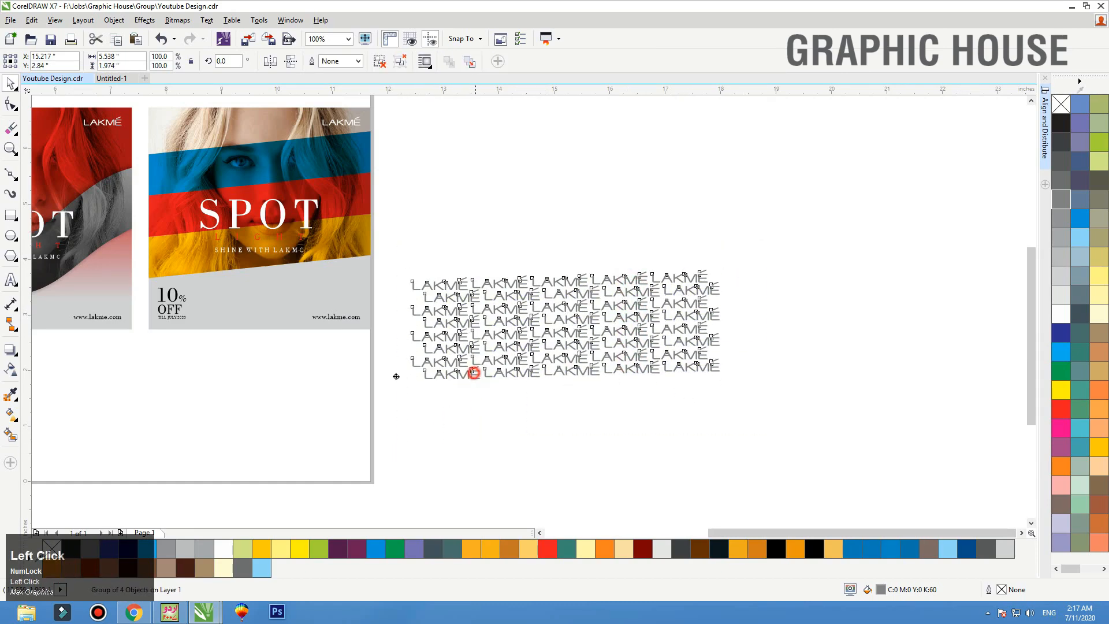
Place the logo pattern over the duplicate post's grey footer and weld it into a single curve.
{"action": "left_click_drag", "start_coordinate": [467, 370], "coordinate": [179, 343]}
{"action": "key", "text": "shift+F2"}
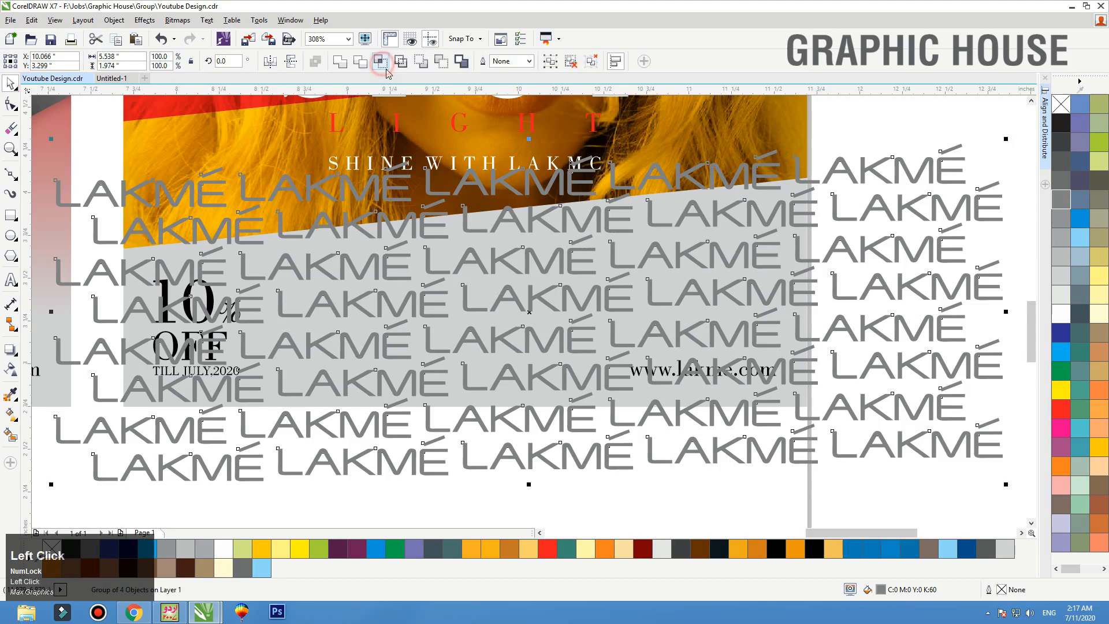
{"action": "left_click", "coordinate": [340, 62]}
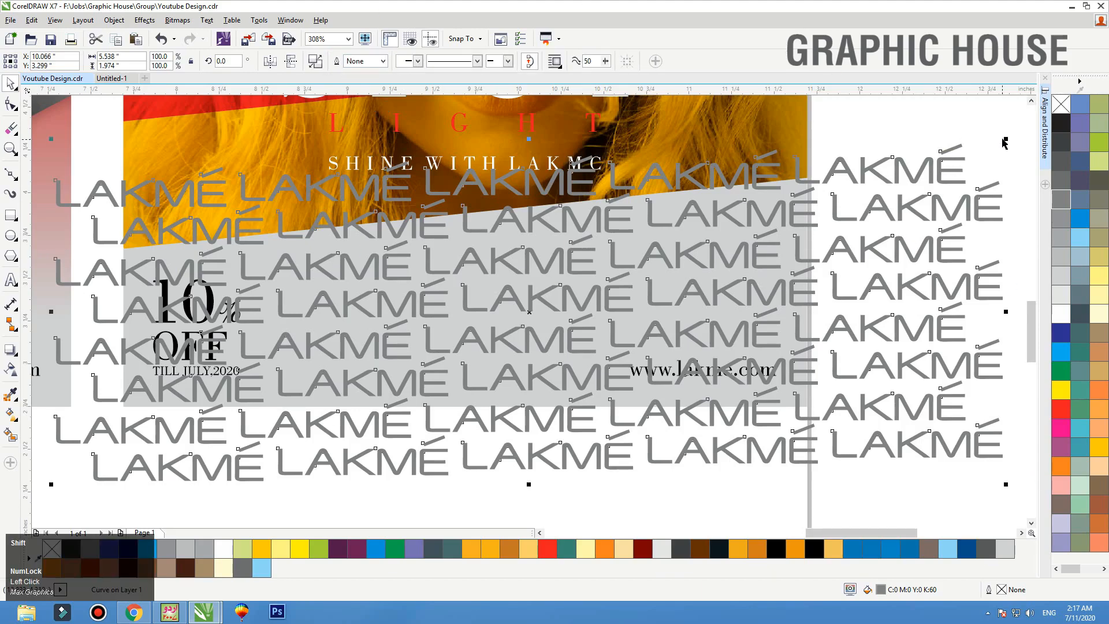
Scale the welded logo pattern down to about 4.02 in wide and PowerClip it inside the duplicate post.
{"action": "left_click_drag", "start_coordinate": [986, 143], "coordinate": [861, 190]}
{"action": "right_click", "coordinate": [826, 205]}
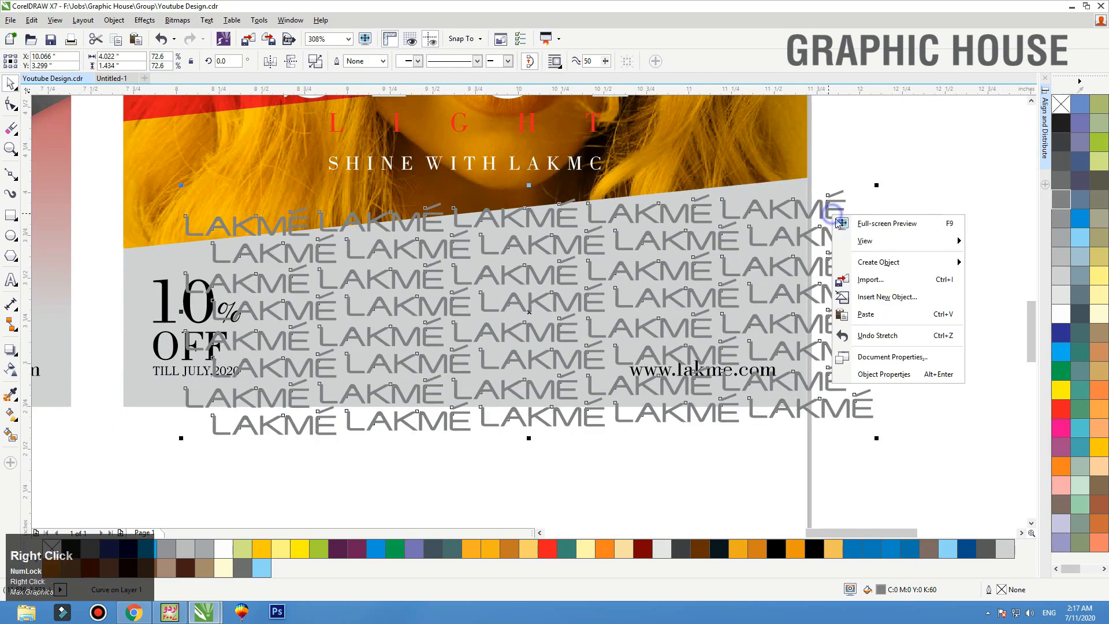
{"action": "left_click", "coordinate": [830, 202]}
{"action": "right_click", "coordinate": [830, 203]}
{"action": "left_click", "coordinate": [841, 206]}
{"action": "left_click", "coordinate": [458, 396]}
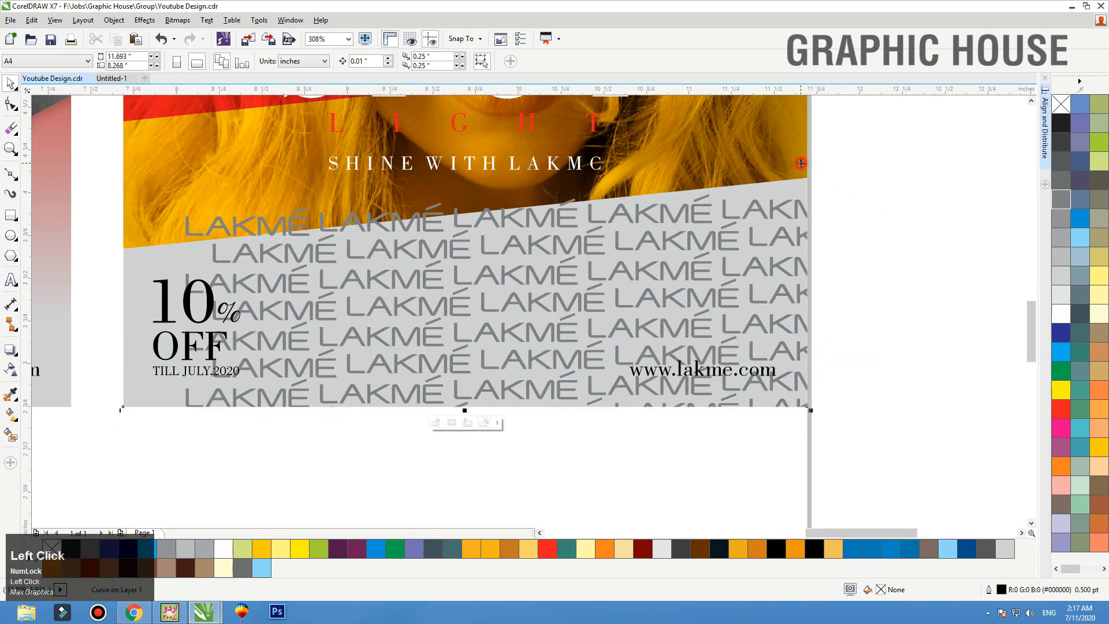
Inside the PowerClip, raise the logo pattern, enlarge it to about 4.62 in wide, and send it behind the portrait and stripes.
{"action": "left_click", "coordinate": [801, 164], "text": "ctrl"}
{"action": "left_click_drag", "start_coordinate": [798, 266], "coordinate": [796, 240]}
{"action": "key", "text": "F3"}
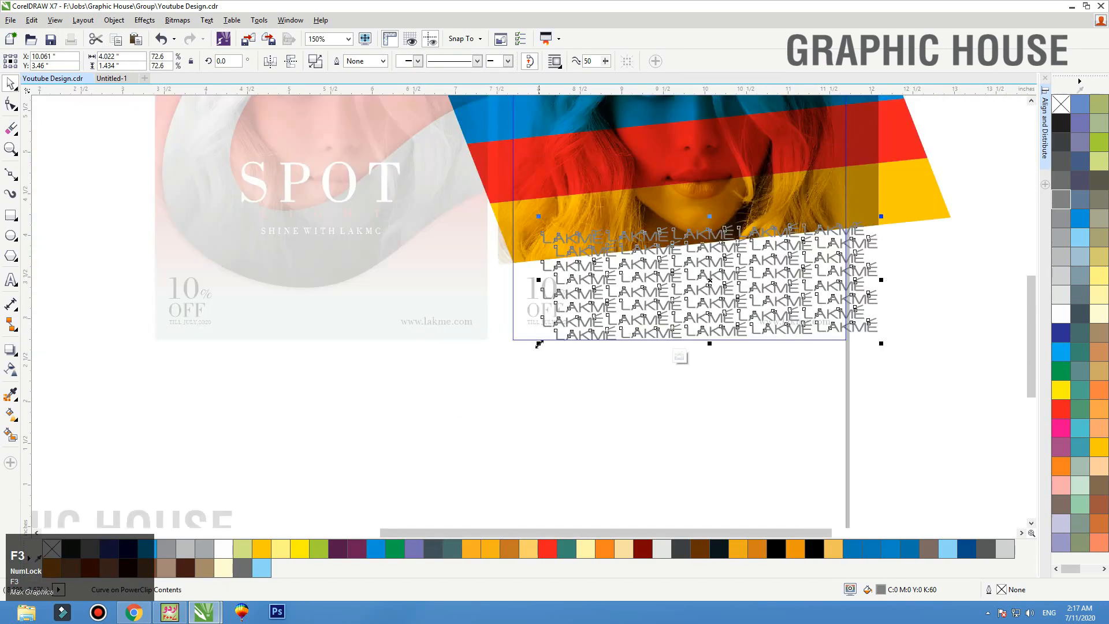
{"action": "left_click_drag", "start_coordinate": [539, 344], "coordinate": [493, 370]}
{"action": "key", "text": "shift+Page_Down"}
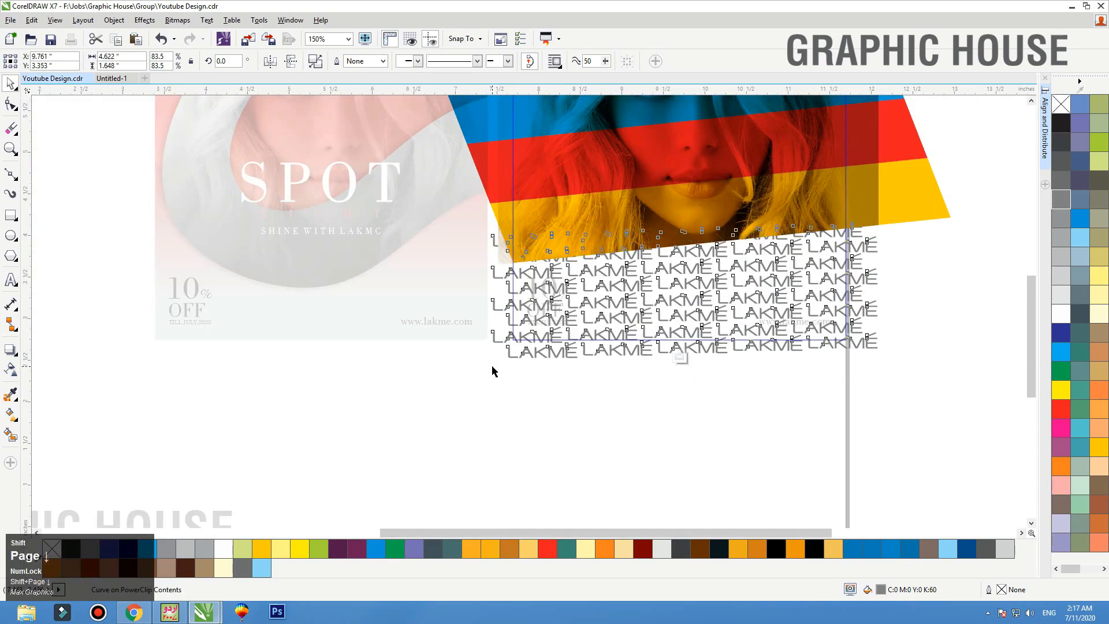
{"action": "left_click", "coordinate": [789, 436]}
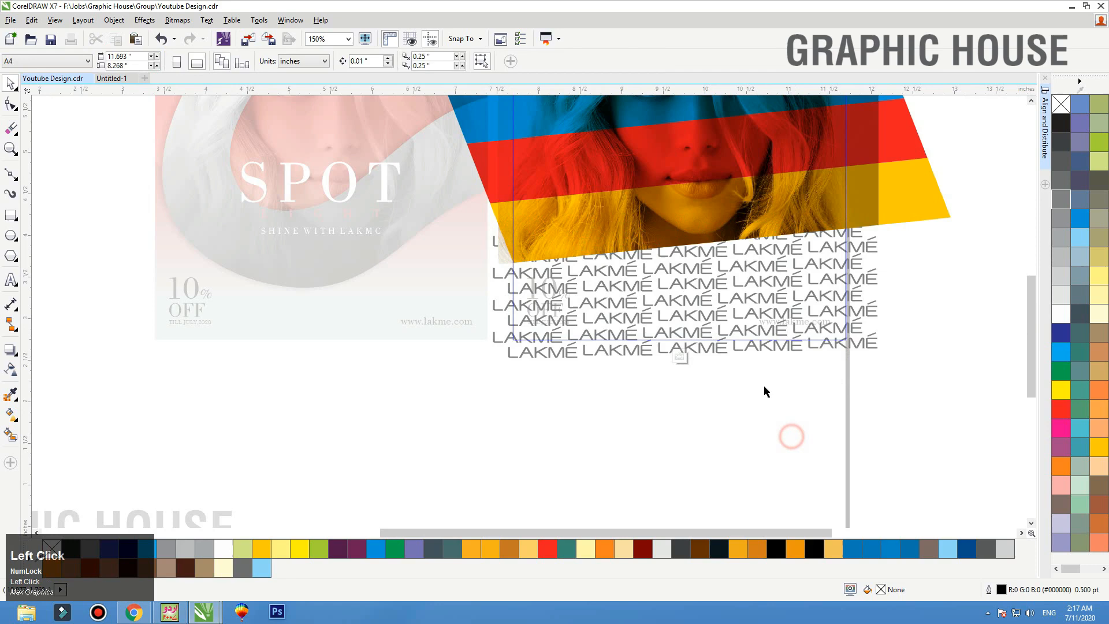
{"action": "left_click", "coordinate": [756, 349], "text": "ctrl"}
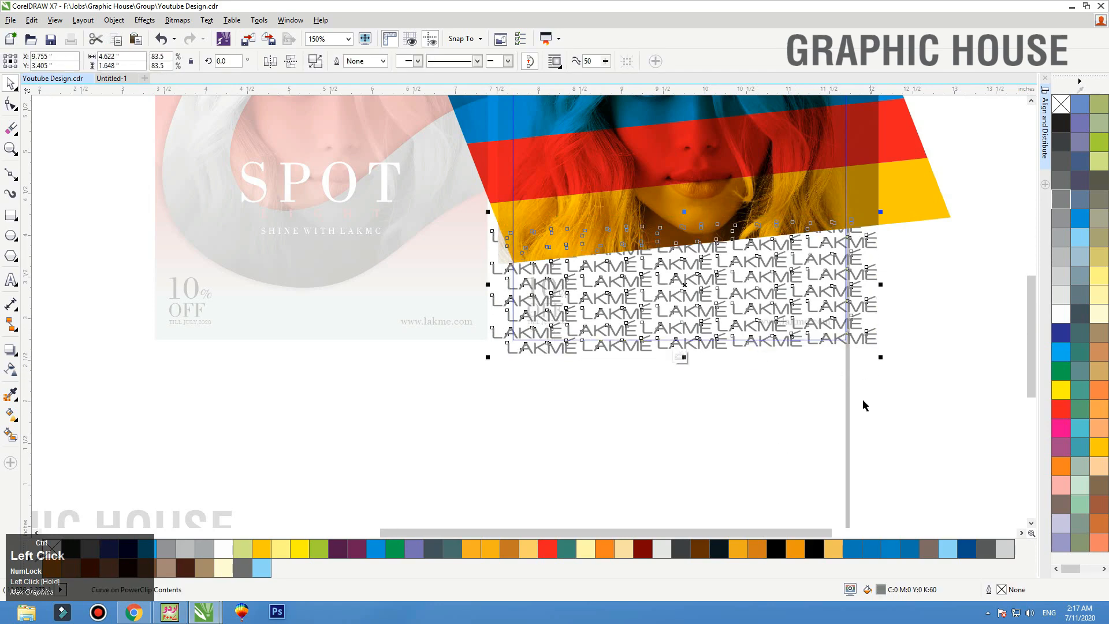
Apply a linear transparency fading the logo pattern out toward the upper left, soften it, and finish editing the PowerClip.
{"action": "left_click", "coordinate": [12, 374]}
{"action": "left_click_drag", "start_coordinate": [880, 350], "coordinate": [611, 206]}
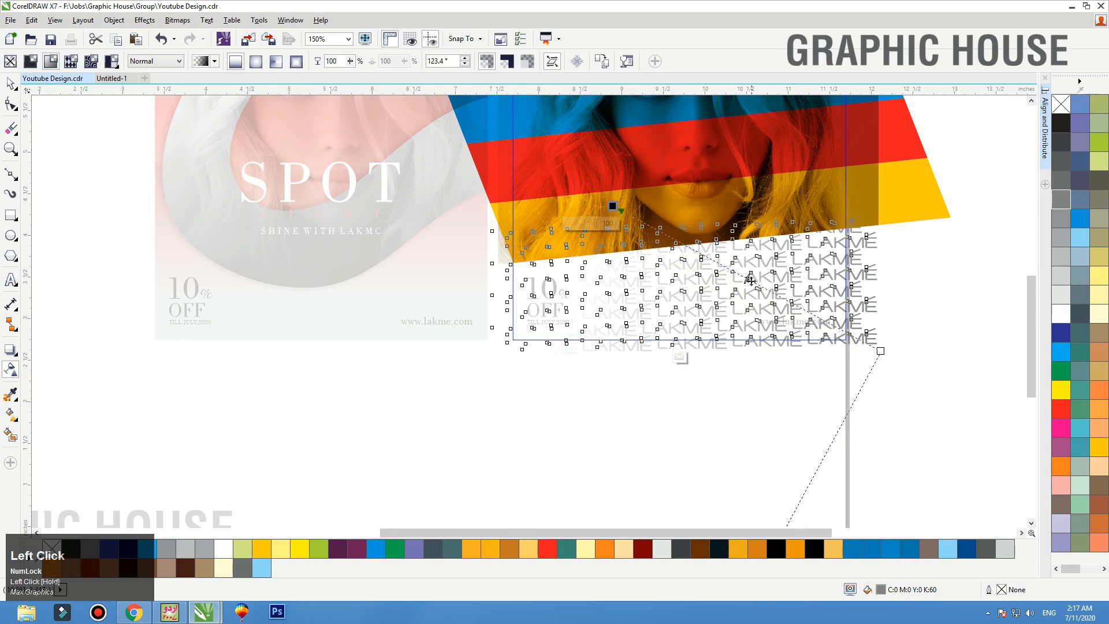
{"action": "left_click_drag", "start_coordinate": [747, 280], "coordinate": [792, 294]}
{"action": "left_click_drag", "start_coordinate": [924, 365], "coordinate": [1066, 401]}
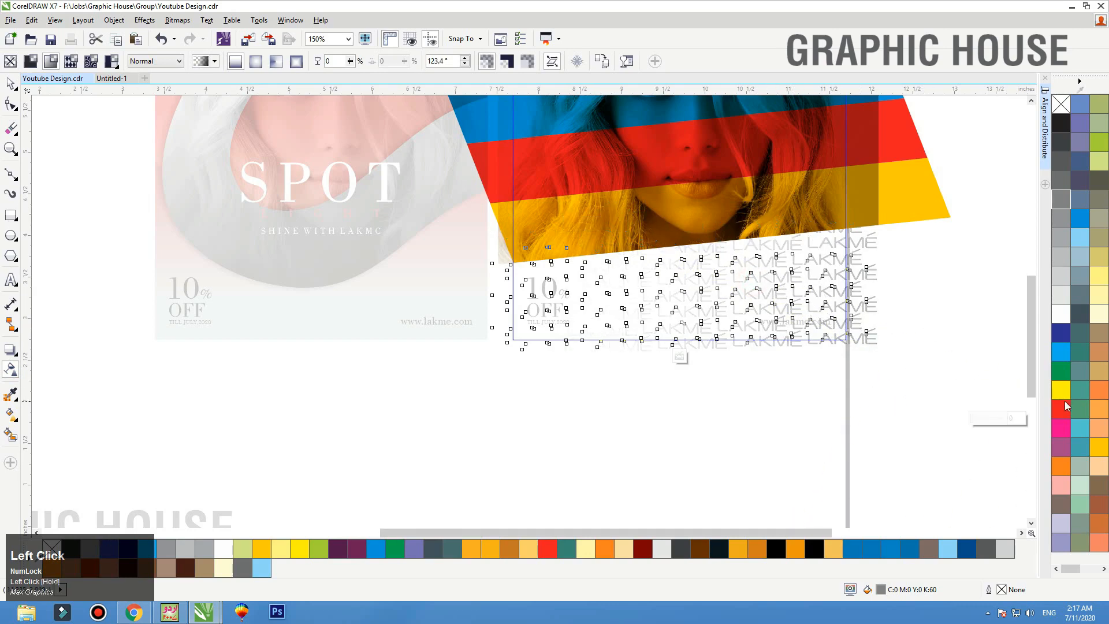
{"action": "key", "text": "space"}
{"action": "left_click", "coordinate": [942, 292]}
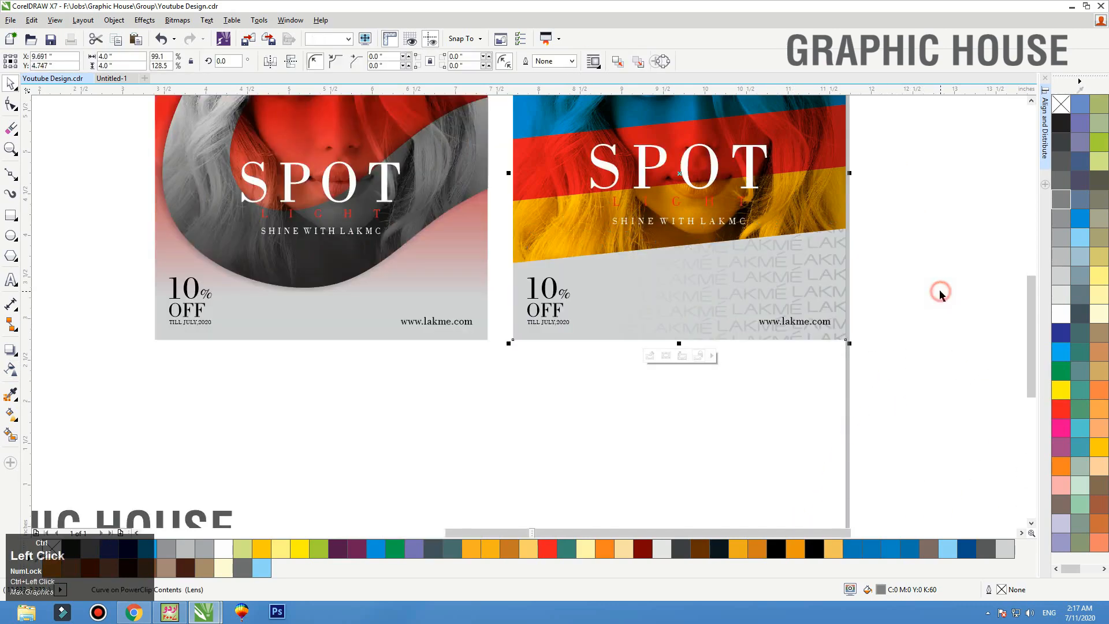
Reopen the duplicate post's PowerClip and adjust the logo pattern's transparency gradient to about 107° so the logos appear stronger.
{"action": "left_click_drag", "start_coordinate": [627, 321], "coordinate": [495, 358]}
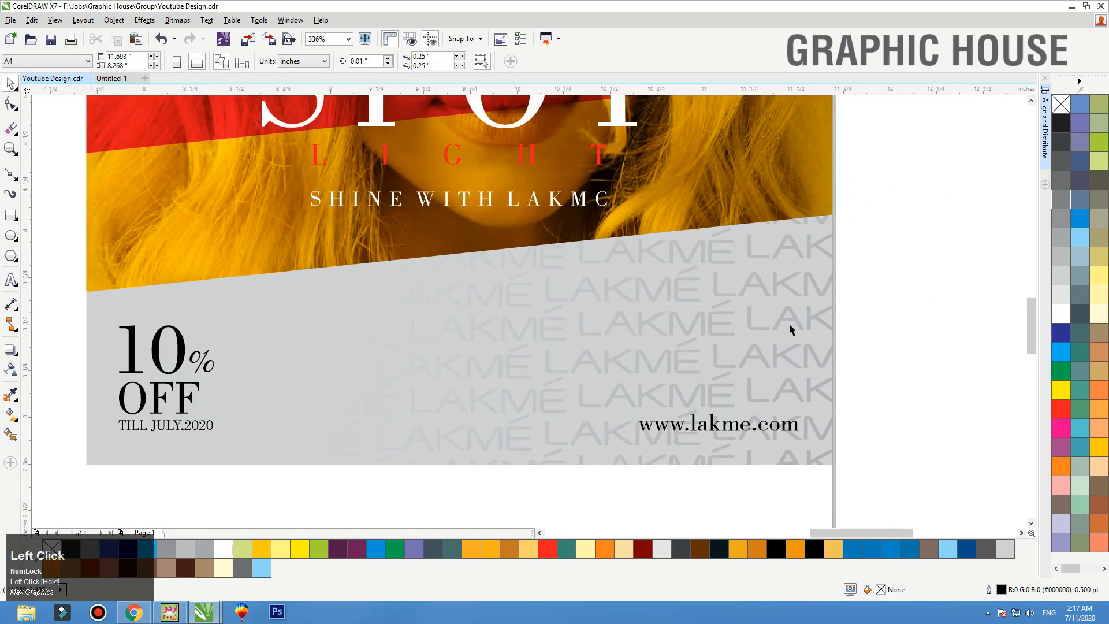
{"action": "key", "text": "F3"}
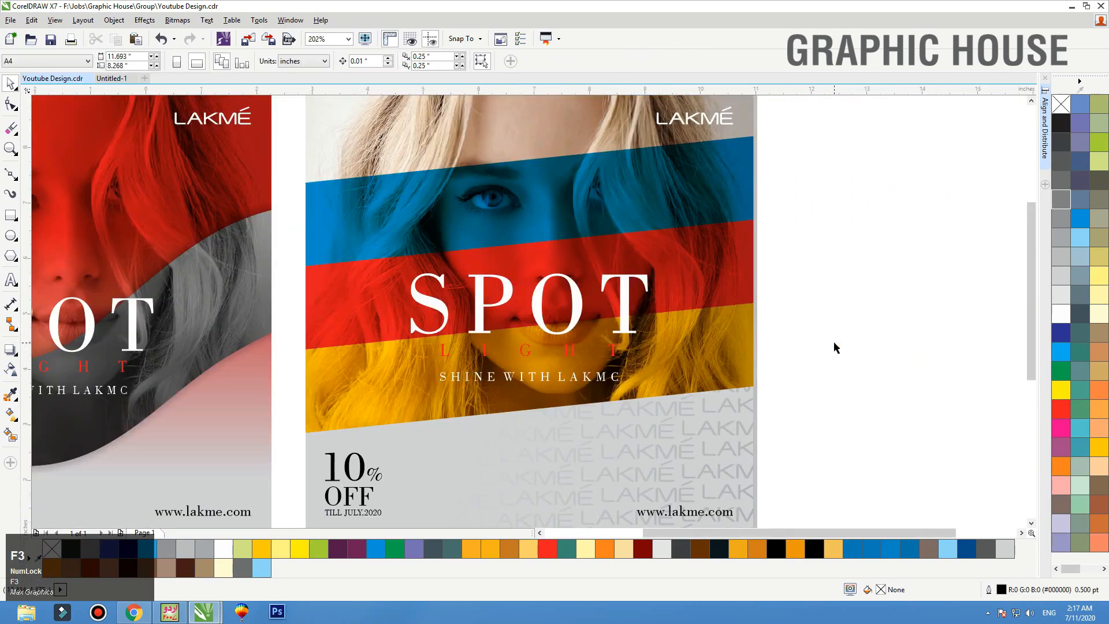
{"action": "key", "text": "F4"}
{"action": "left_click_drag", "start_coordinate": [864, 153], "coordinate": [392, 420]}
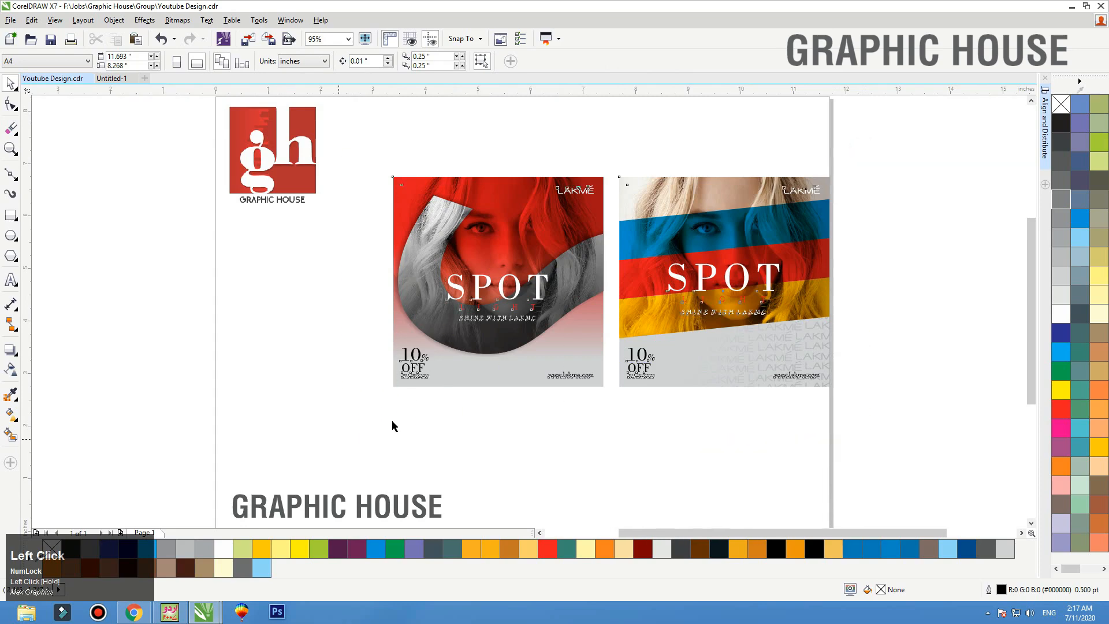
{"action": "key", "text": "shift+F2"}
{"action": "left_click", "coordinate": [952, 449]}
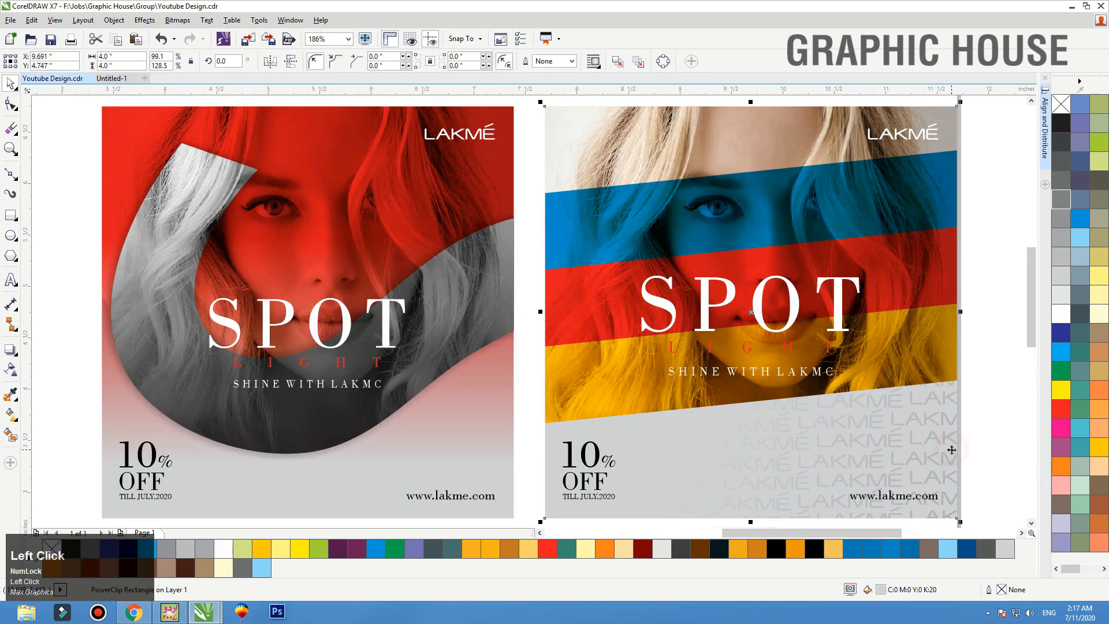
{"action": "key", "text": "F3"}
{"action": "key", "text": "F2"}
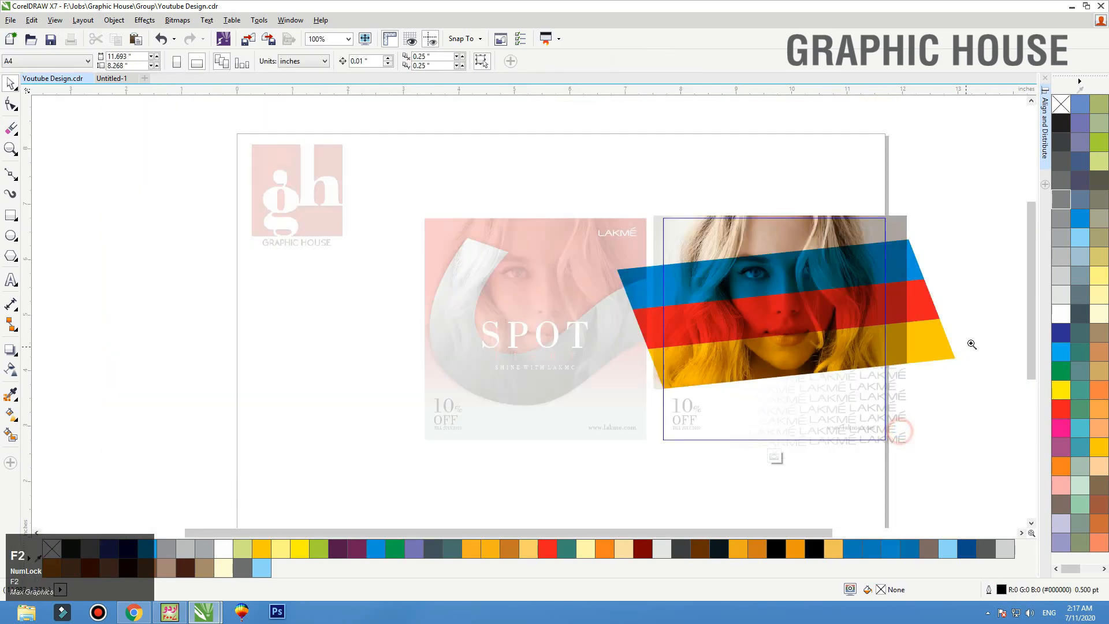
{"action": "left_click_drag", "start_coordinate": [970, 346], "coordinate": [518, 466]}
{"action": "left_click", "coordinate": [874, 328]}
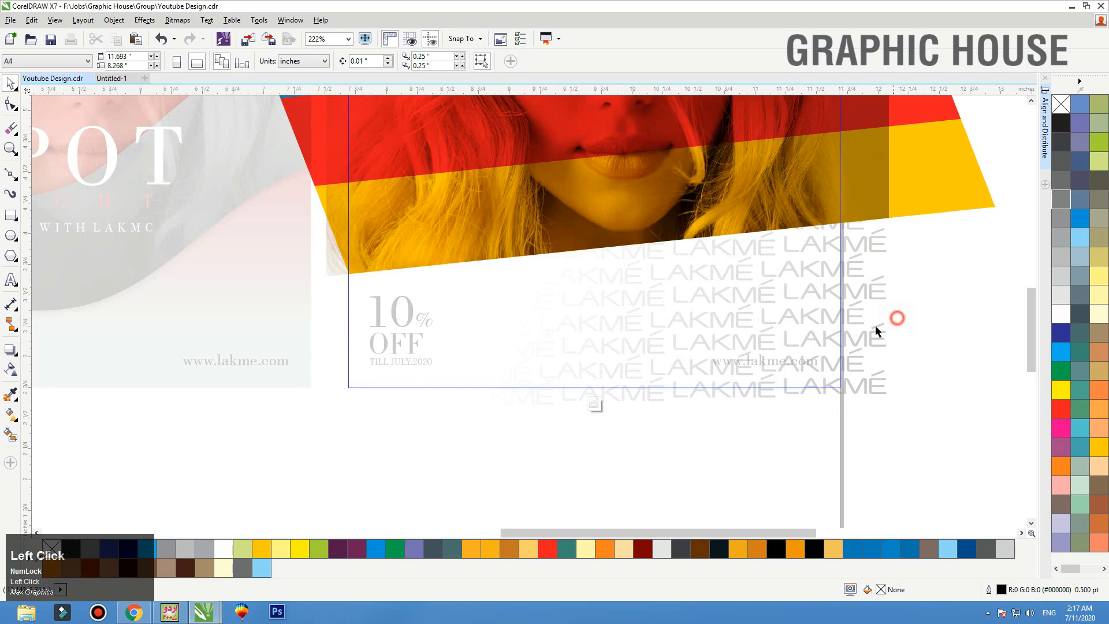
{"action": "left_click", "coordinate": [7, 371]}
{"action": "left_click_drag", "start_coordinate": [802, 393], "coordinate": [865, 485]}
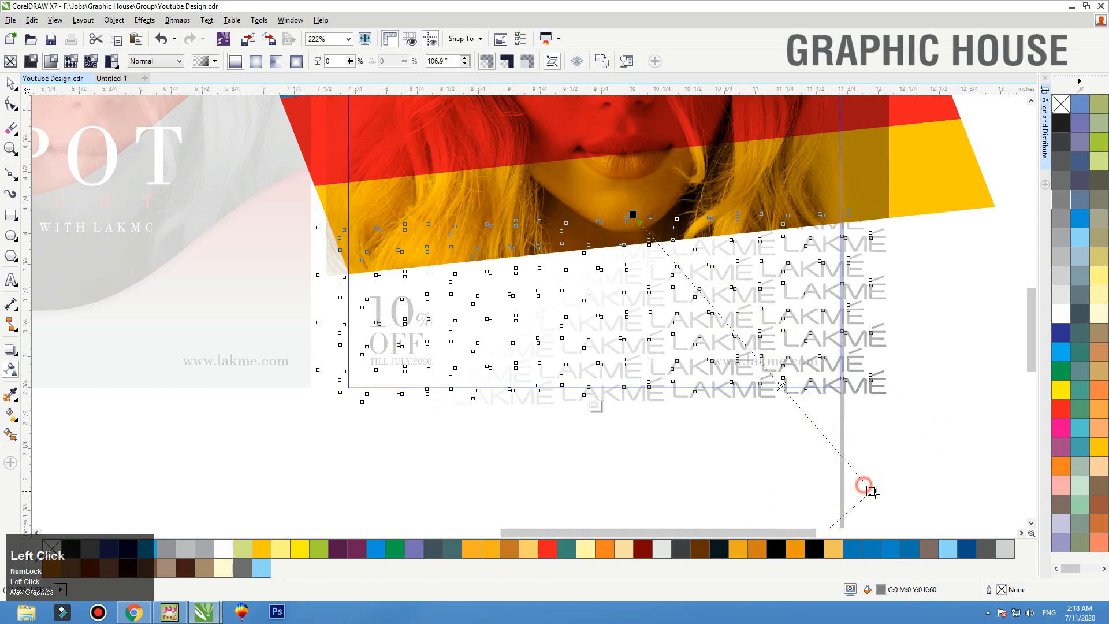
{"action": "key", "text": "space"}
{"action": "scroll", "coordinate": [807, 359], "scroll_direction": "down", "scroll_amount": 4}
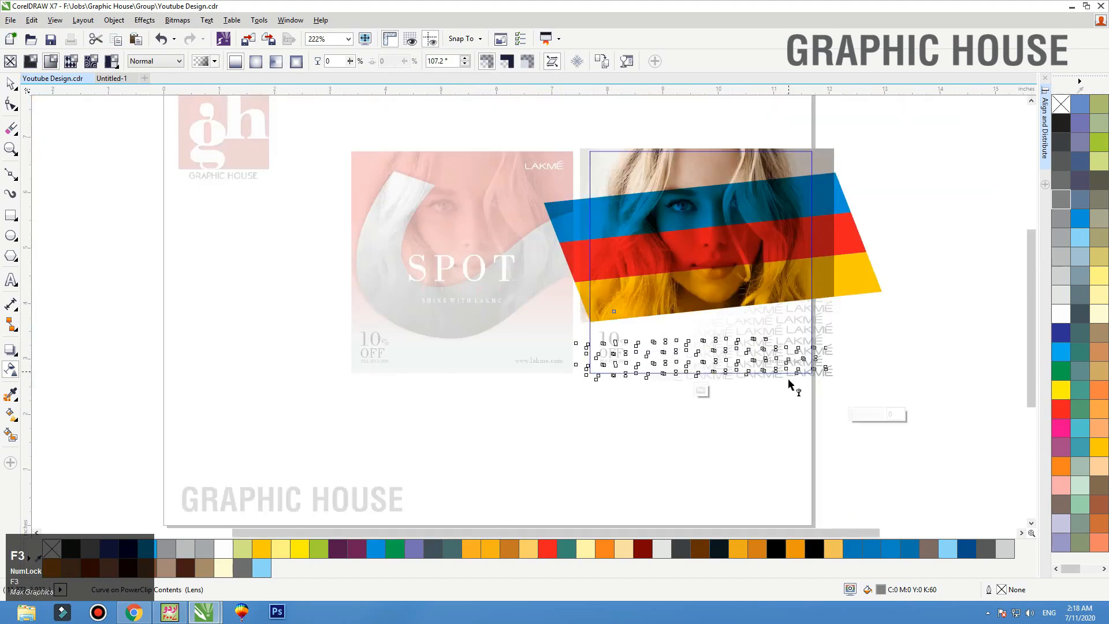
Refine the end of the logo pattern's transparency gradient and finish editing the duplicate post's PowerClip.
{"action": "left_click_drag", "start_coordinate": [794, 385], "coordinate": [804, 389]}
{"action": "left_click", "coordinate": [939, 267]}
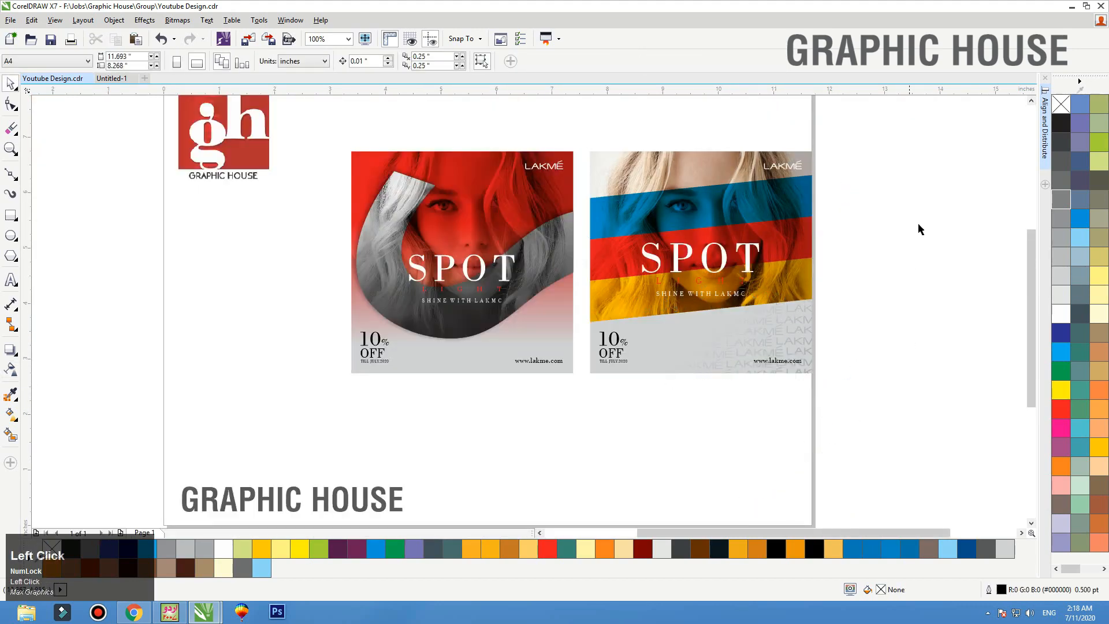
{"action": "left_click_drag", "start_coordinate": [842, 132], "coordinate": [294, 416]}
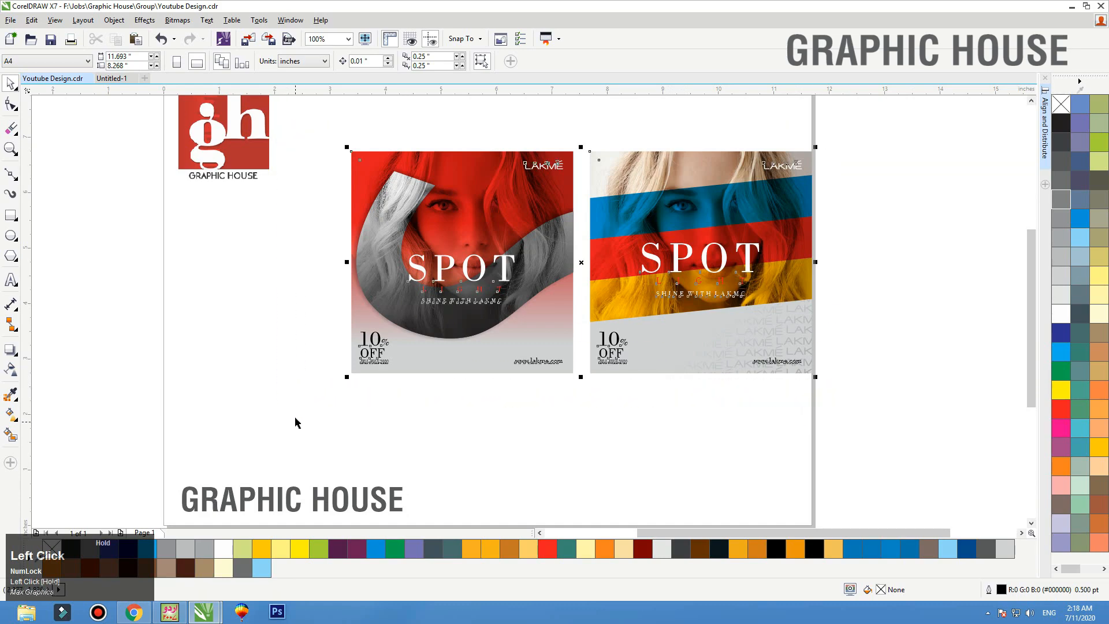
{"action": "key", "text": "shift+F2"}
{"action": "left_click", "coordinate": [80, 262]}
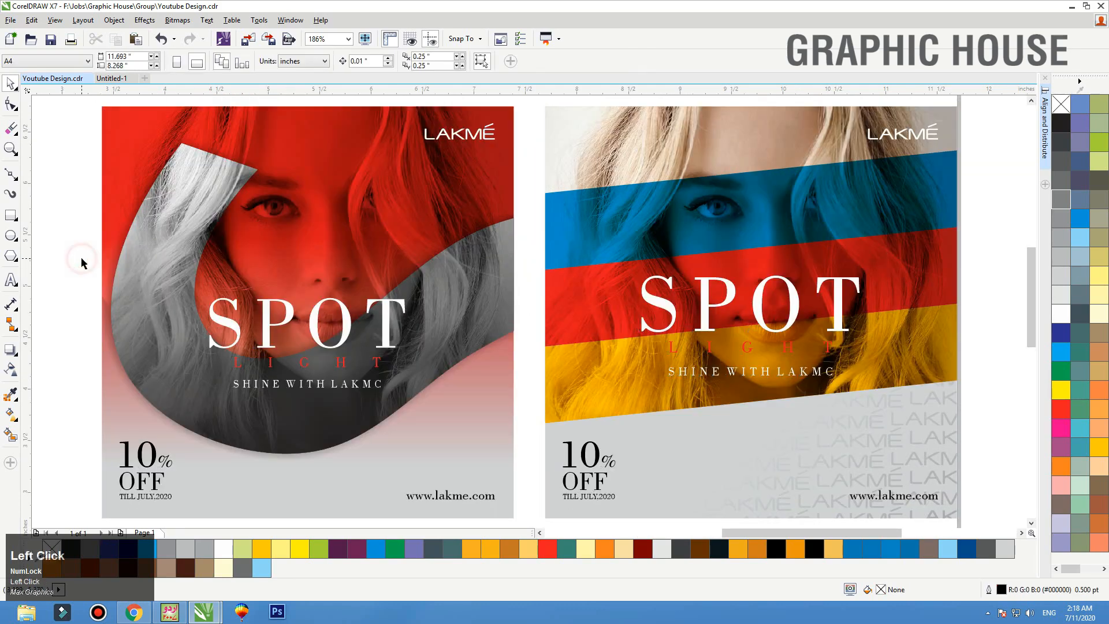
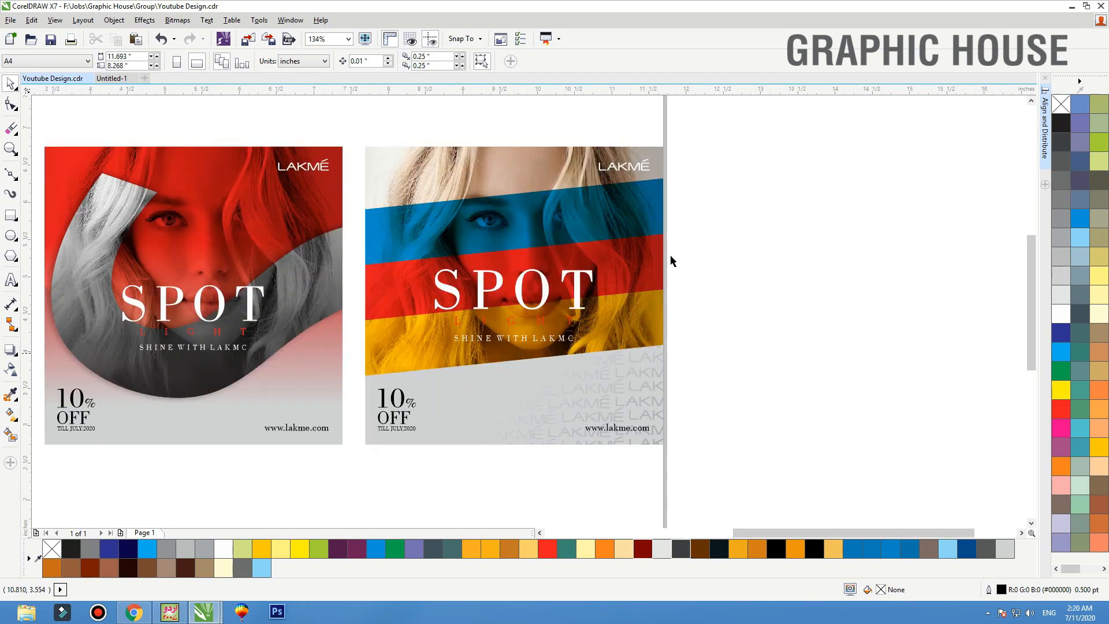
Copy the whole striped post horizontally to the empty area right of the page as a third variant.
{"action": "left_click_drag", "start_coordinate": [694, 134], "coordinate": [354, 482]}
{"action": "key", "text": "F3"}
{"action": "left_click_drag", "start_coordinate": [381, 229], "coordinate": [677, 229]}
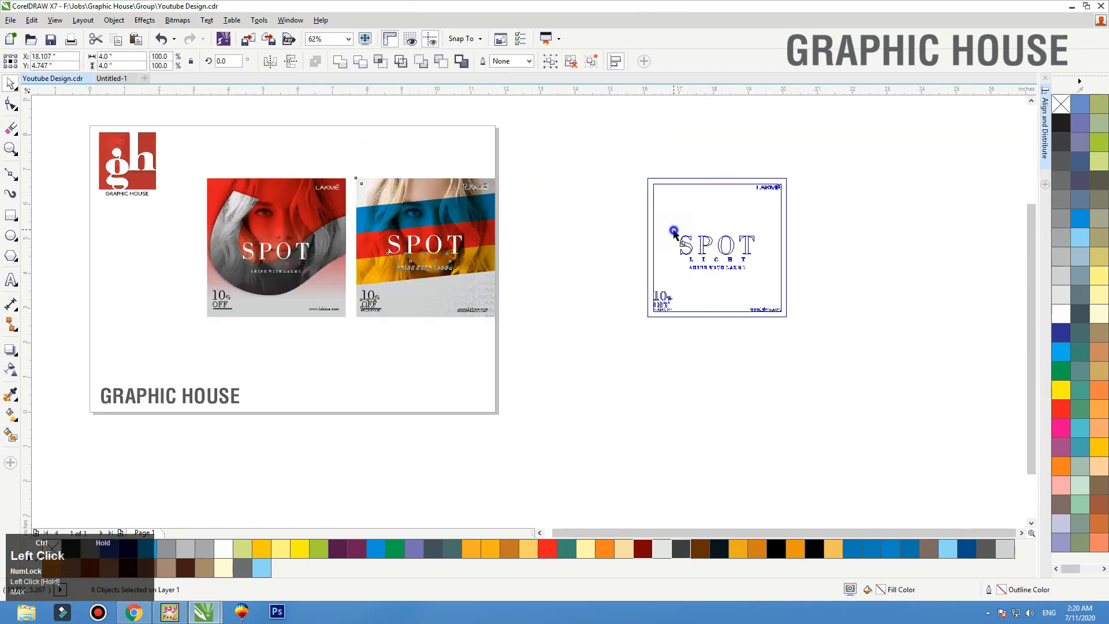
{"action": "right_click", "coordinate": [677, 230]}
{"action": "left_click", "coordinate": [537, 229]}
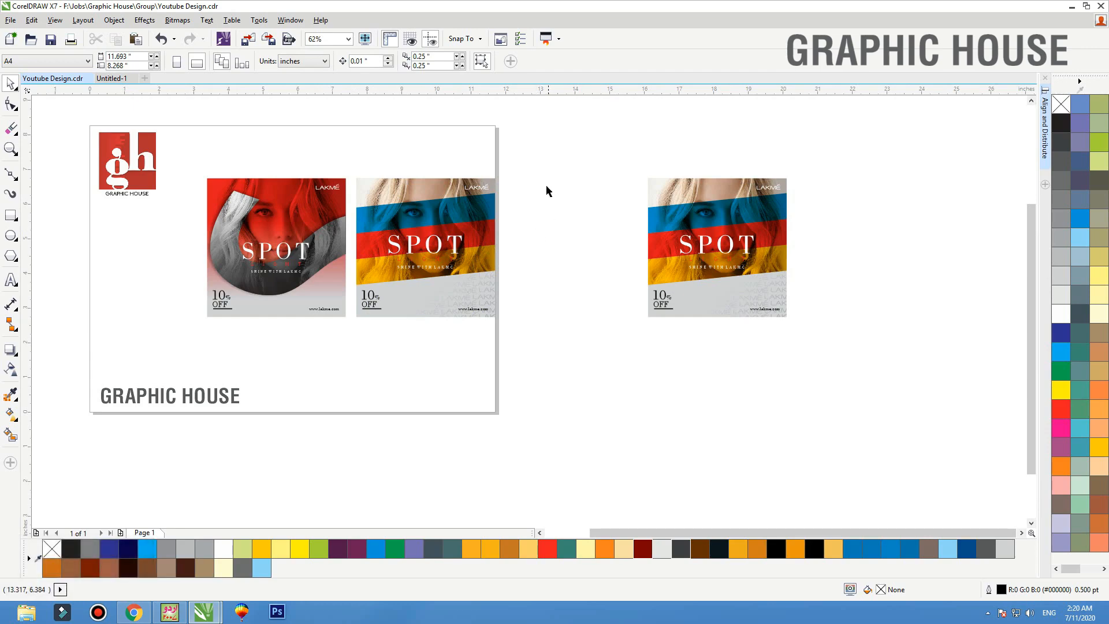
Open the third post's PowerClip and delete the multicolour stripes over the portrait.
{"action": "left_click_drag", "start_coordinate": [416, 148], "coordinate": [842, 354]}
{"action": "scroll", "coordinate": [723, 195], "scroll_direction": "up", "scroll_amount": 3}
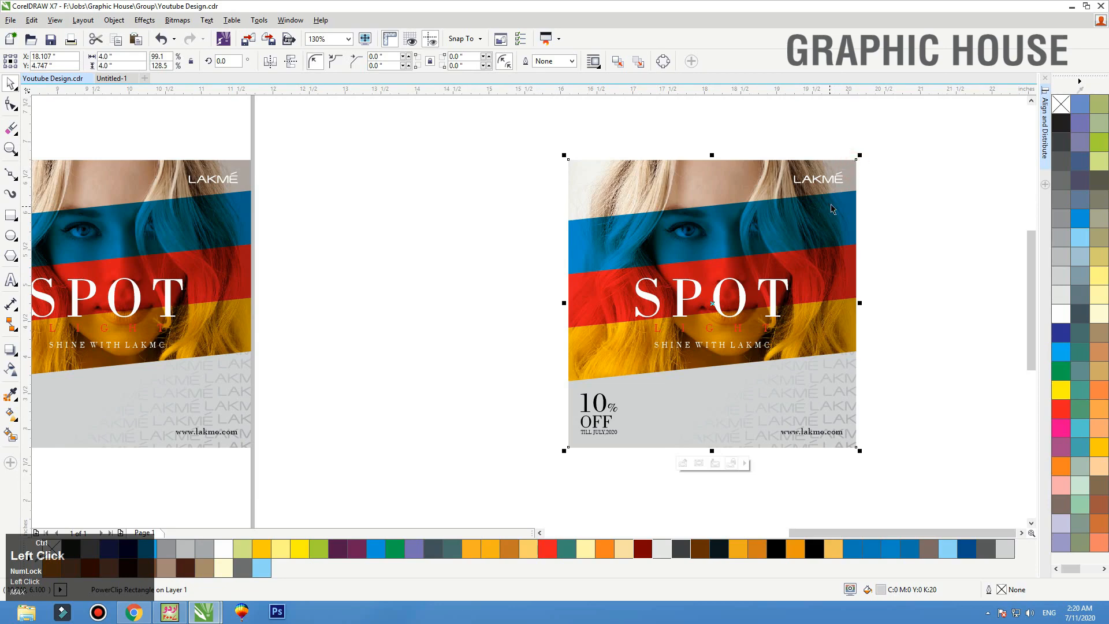
{"action": "left_click", "coordinate": [848, 176], "text": "ctrl"}
{"action": "left_click", "coordinate": [836, 208]}
{"action": "key", "text": "Delete"}
Pull the portrait bitmap's lower crop corners down to reveal more of the photo, about 3.37 in high.
{"action": "left_click", "coordinate": [802, 259]}
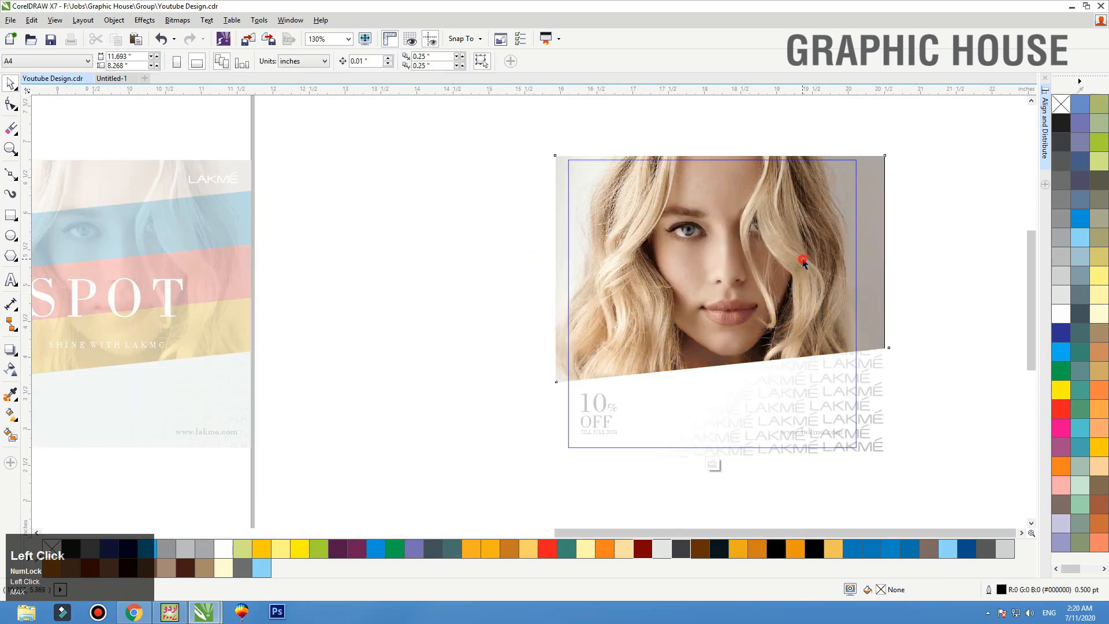
{"action": "key", "text": "F10"}
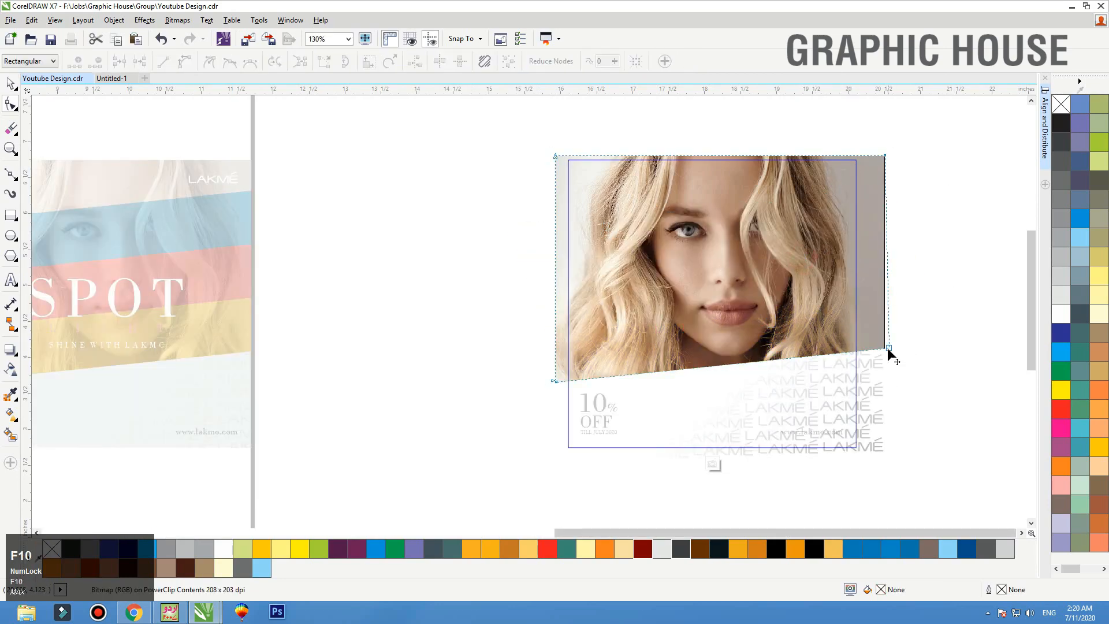
{"action": "left_click_drag", "start_coordinate": [888, 347], "coordinate": [888, 393]}
{"action": "left_click_drag", "start_coordinate": [557, 382], "coordinate": [557, 397]}
{"action": "key", "text": "space"}
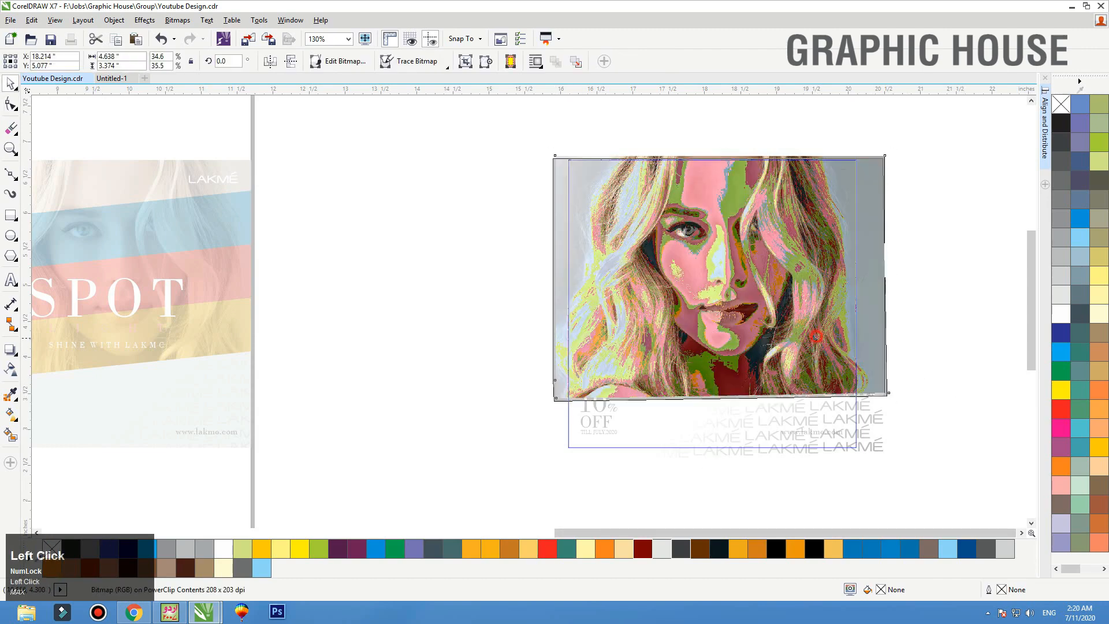
Enlarge the portrait to about 5.66 in wide, position it to cover the whole post, and finish editing the PowerClip.
{"action": "left_click_drag", "start_coordinate": [888, 157], "coordinate": [940, 118]}
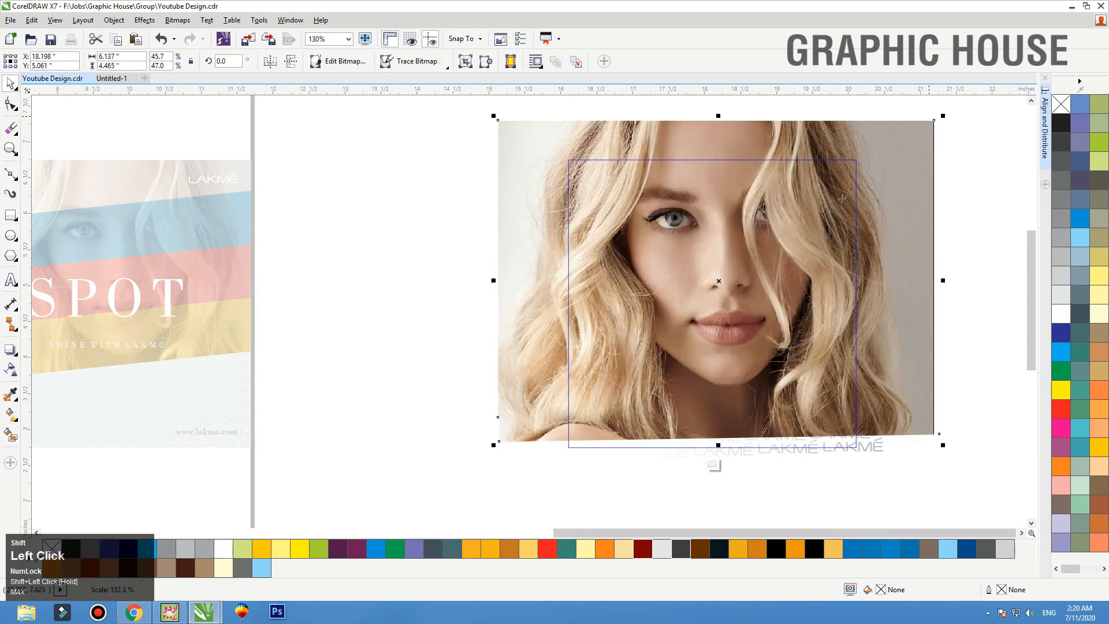
{"action": "left_click", "coordinate": [841, 219]}
{"action": "left_click_drag", "start_coordinate": [841, 222], "coordinate": [841, 228]}
{"action": "left_click_drag", "start_coordinate": [943, 306], "coordinate": [930, 306]}
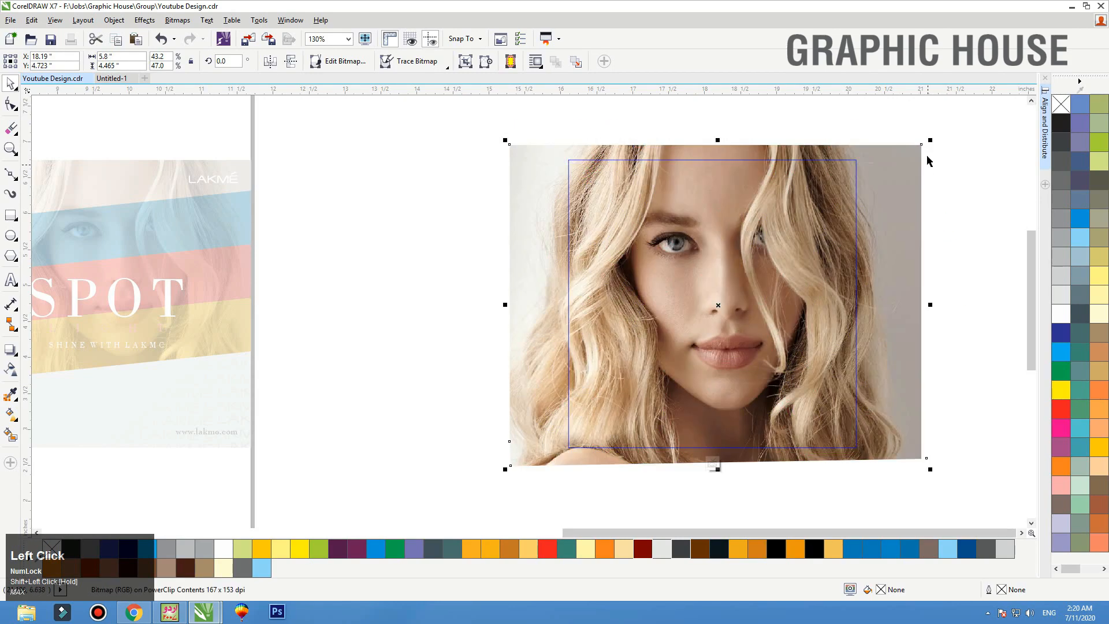
{"action": "left_click_drag", "start_coordinate": [933, 142], "coordinate": [921, 146]}
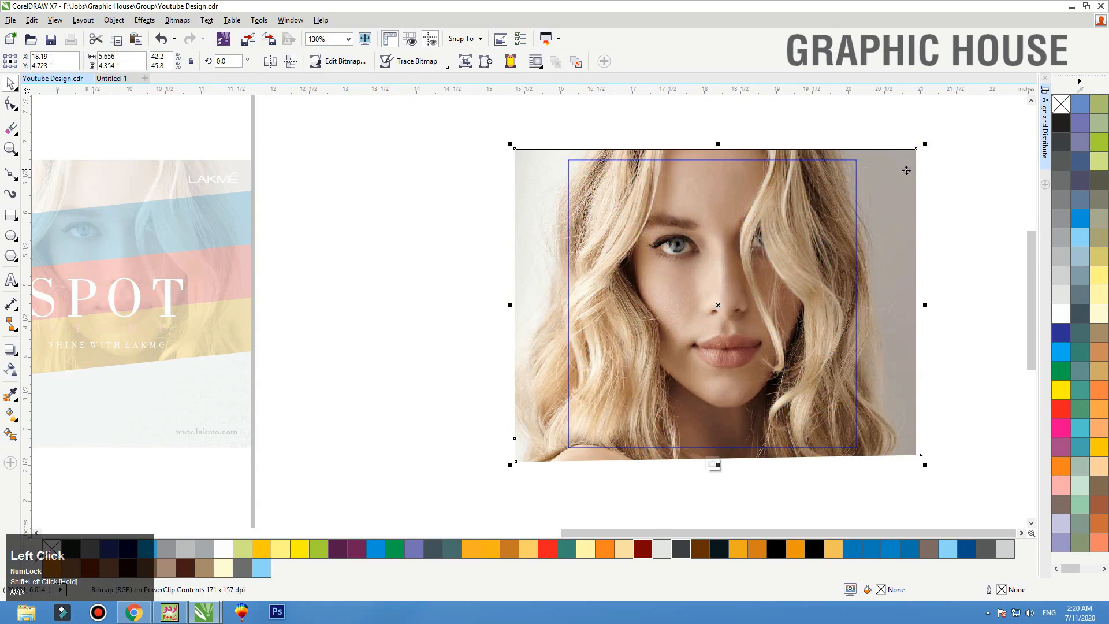
{"action": "left_click", "coordinate": [958, 173], "text": "ctrl"}
Undo the last change and give the inner margin rectangle a 70% black outline.
{"action": "key", "text": "ctrl+z"}
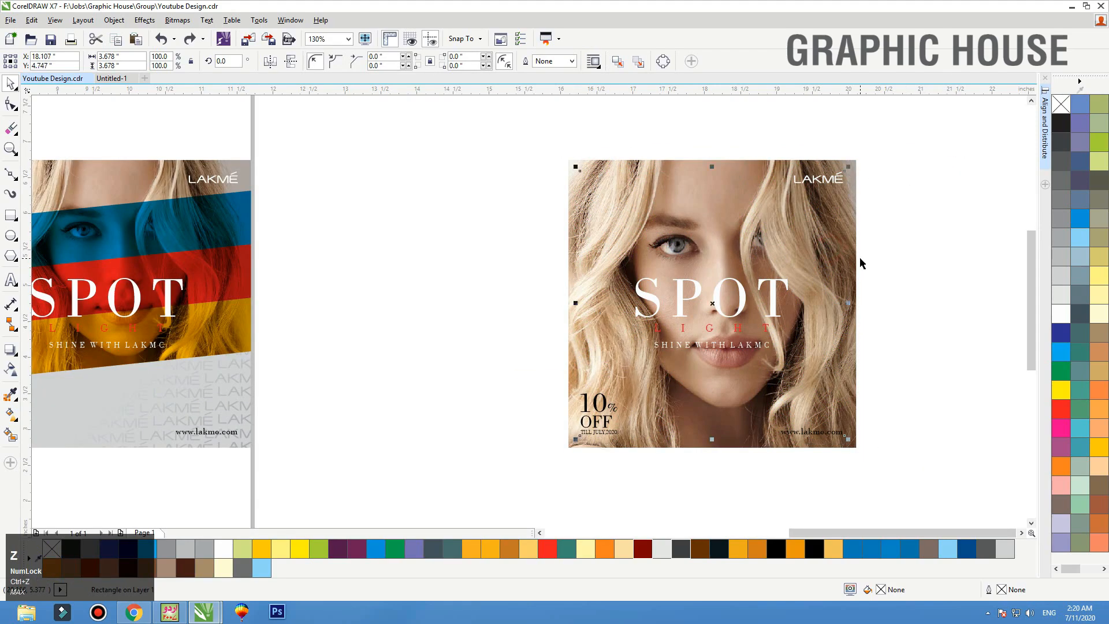
{"action": "right_click", "coordinate": [1061, 181]}
{"action": "left_click", "coordinate": [865, 150]}
Draw a rectangle about 2.21 by 4 in over the left part of the third post, filled red without an outline.
{"action": "key", "text": "F2"}
{"action": "left_click_drag", "start_coordinate": [930, 136], "coordinate": [477, 474]}
{"action": "left_click", "coordinate": [10, 215]}
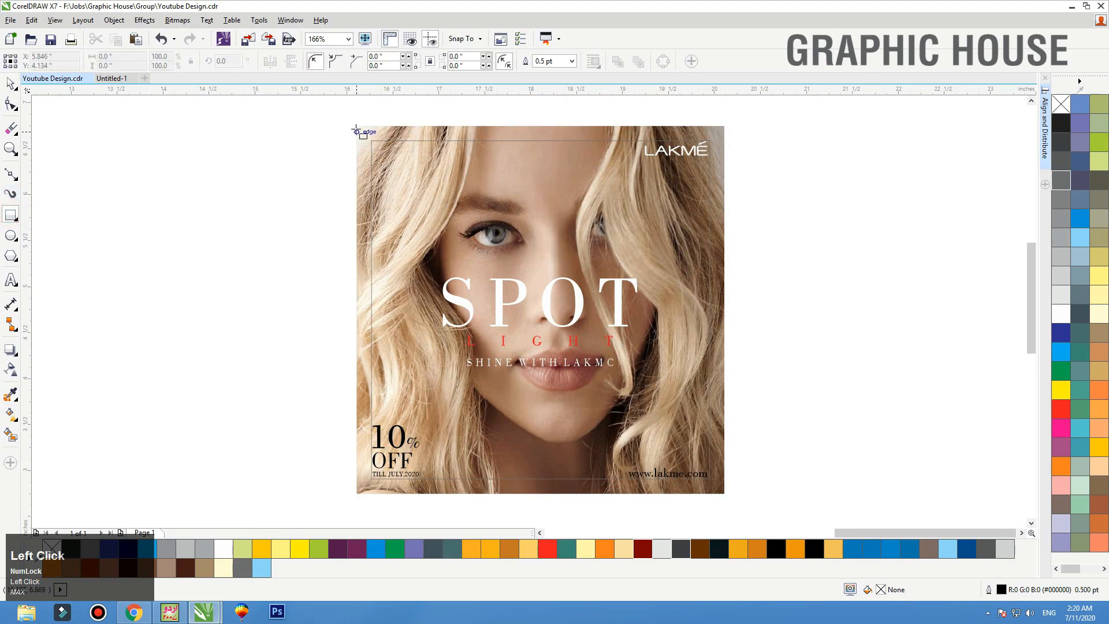
{"action": "mouse_move", "coordinate": [357, 126]}
{"action": "left_mouse_down"}
{"action": "mouse_move", "coordinate": [589, 495]}
{"action": "mouse_move", "coordinate": [565, 496]}
{"action": "left_mouse_up"}
{"action": "key", "text": "space"}
{"action": "left_click", "coordinate": [1061, 411]}
{"action": "right_click", "coordinate": [1061, 102]}
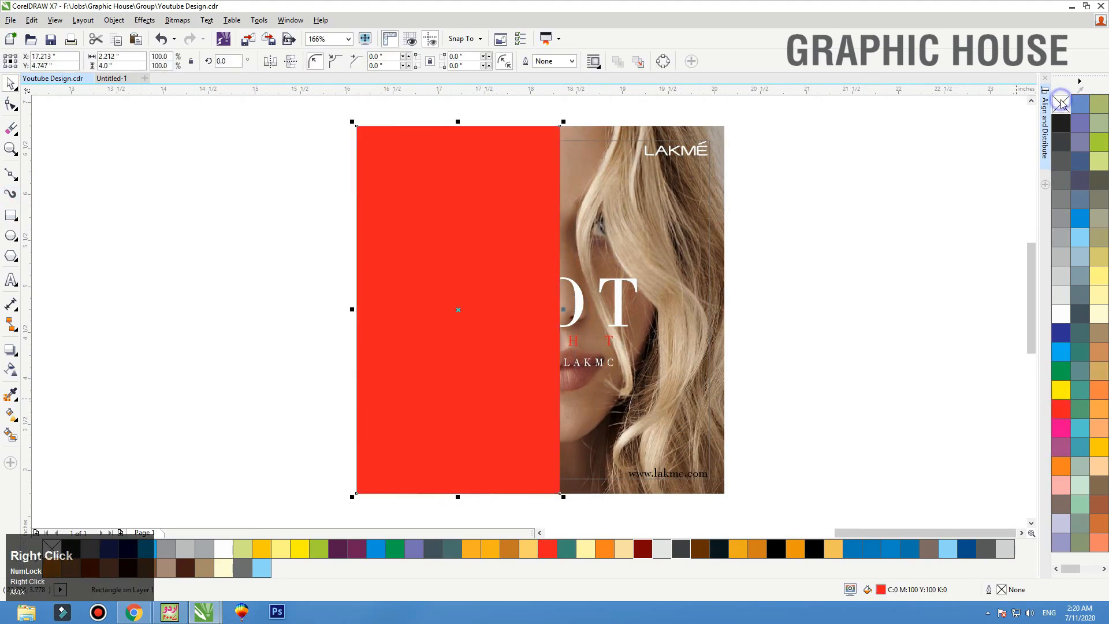
Set the red rectangle's transparency merge mode to Multiply and PowerClip it inside the third post.
{"action": "left_click", "coordinate": [10, 368]}
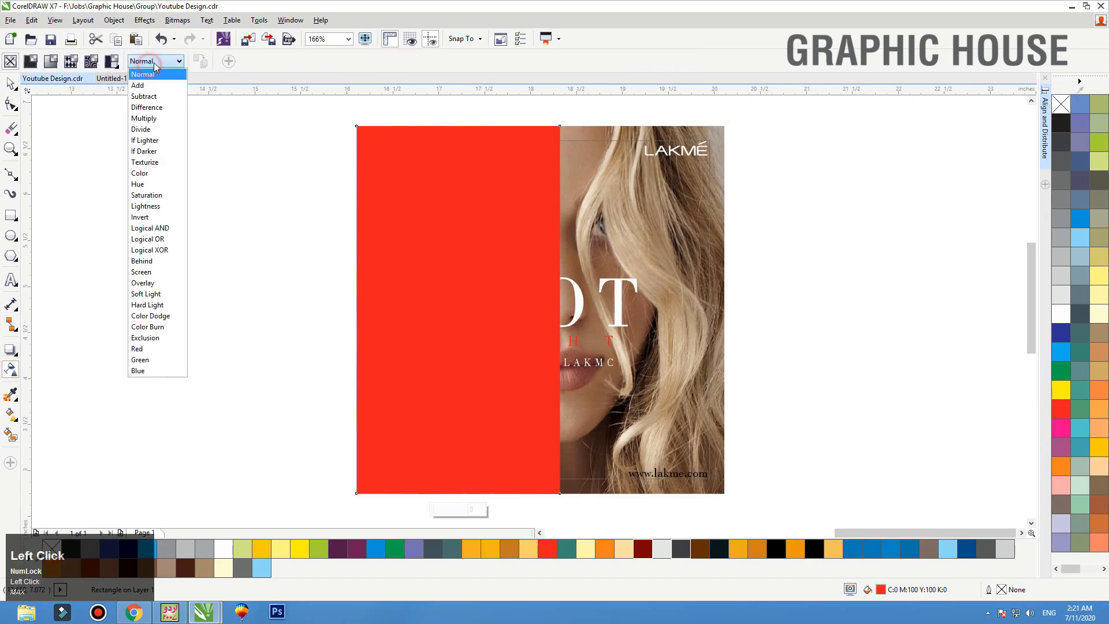
{"action": "left_click", "coordinate": [153, 61]}
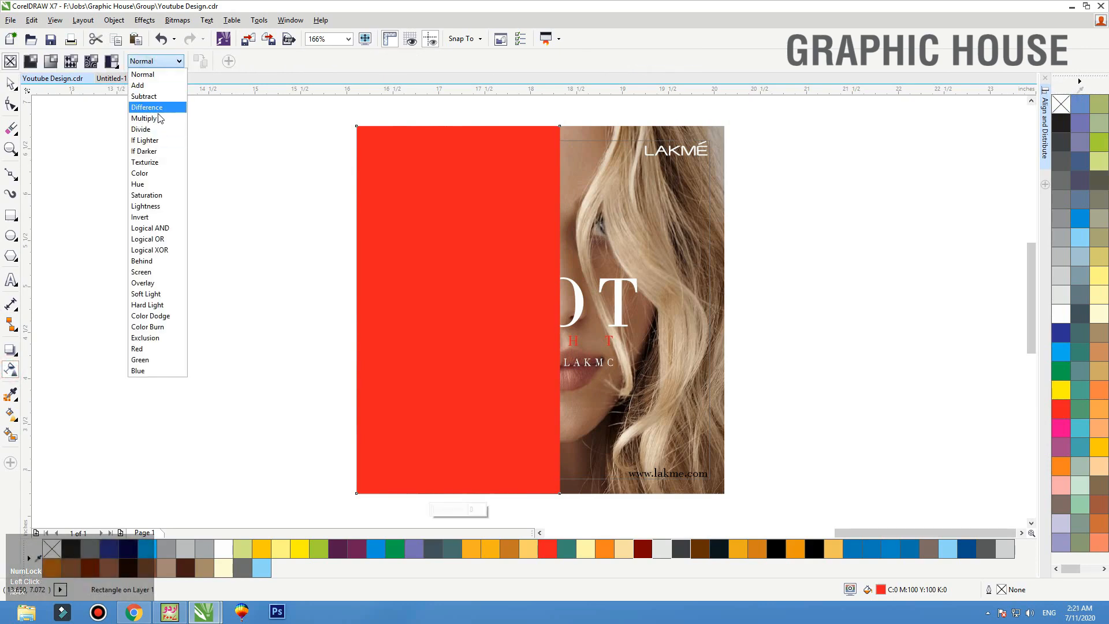
{"action": "left_click", "coordinate": [155, 118]}
{"action": "left_click", "coordinate": [11, 83]}
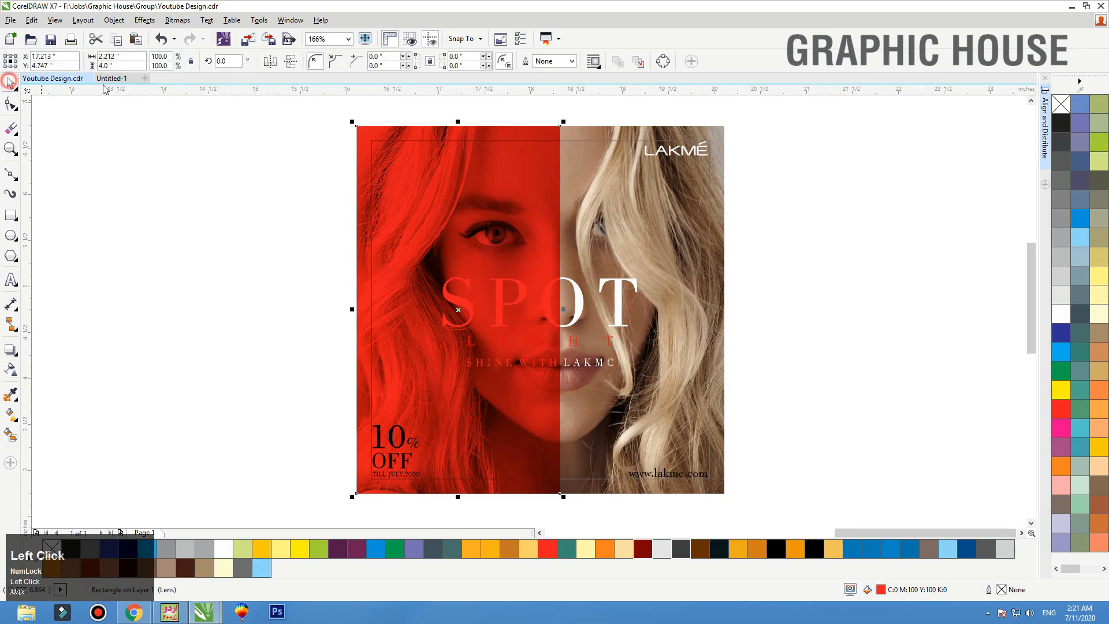
{"action": "right_click", "coordinate": [519, 136]}
{"action": "left_click", "coordinate": [532, 133]}
{"action": "left_click", "coordinate": [582, 134]}
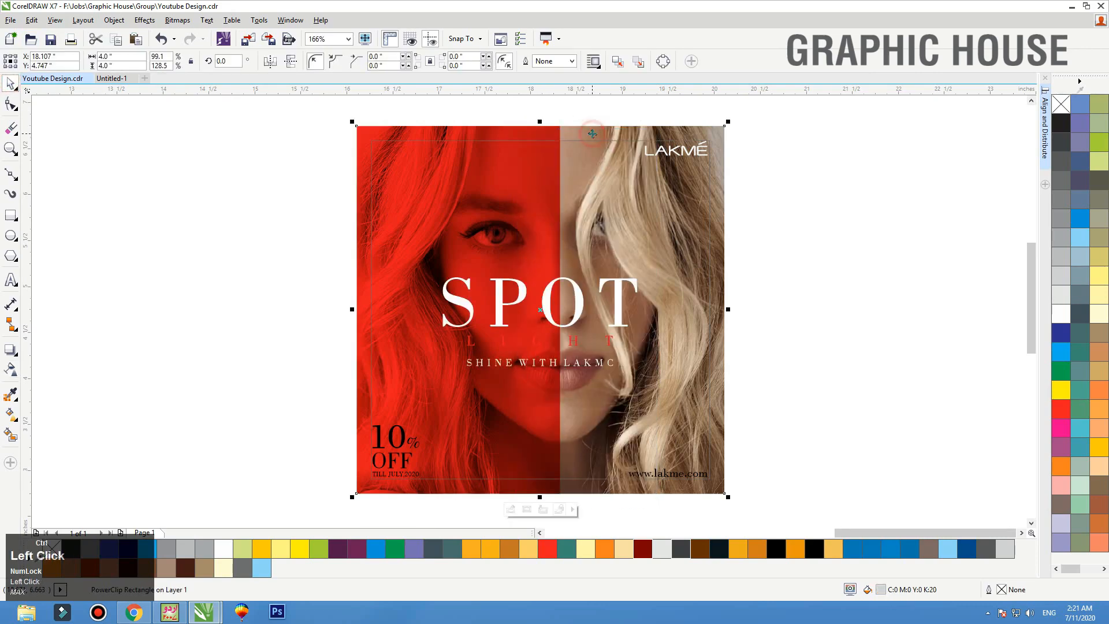
Inside the third post's PowerClip, mirror a copy of the red rectangle onto the right half of the portrait.
{"action": "double_click", "coordinate": [583, 133]}
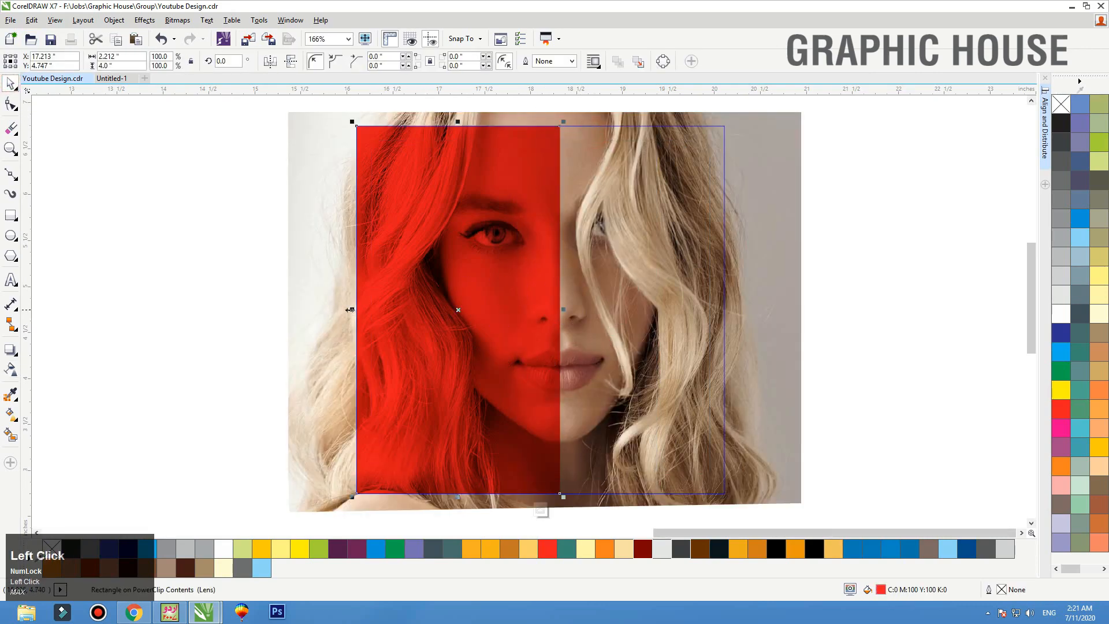
{"action": "left_click_drag", "start_coordinate": [351, 310], "coordinate": [715, 299]}
{"action": "right_click", "coordinate": [715, 299], "text": "ctrl"}
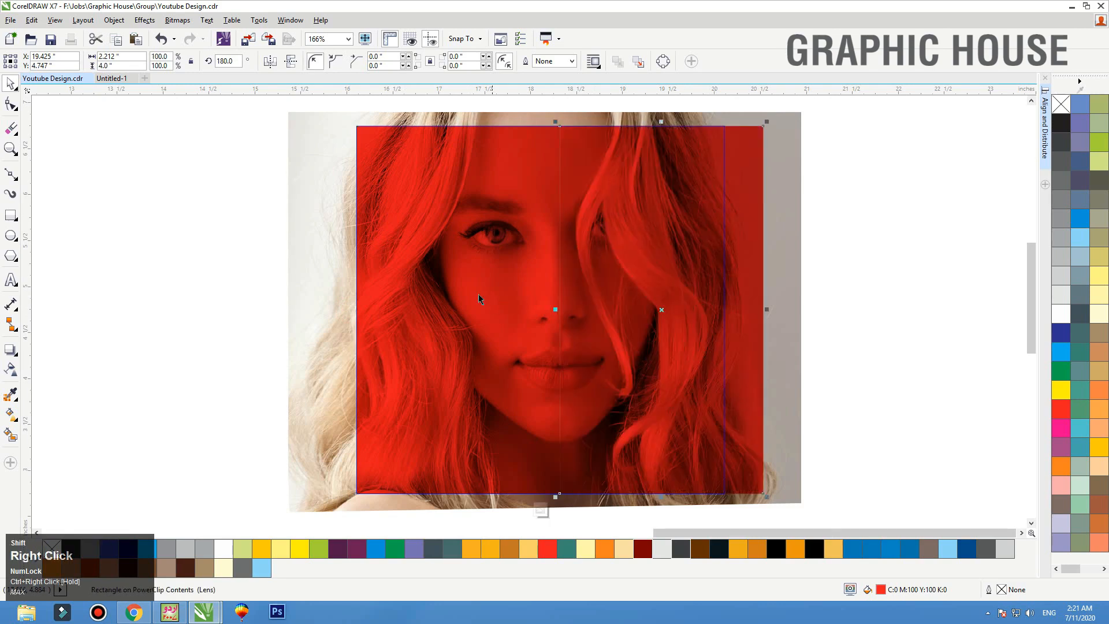
Try black, several dark greys and blue (C:100 M:20) as the right rectangle's fill, and finish editing the PowerClip.
{"action": "left_click", "coordinate": [1059, 126]}
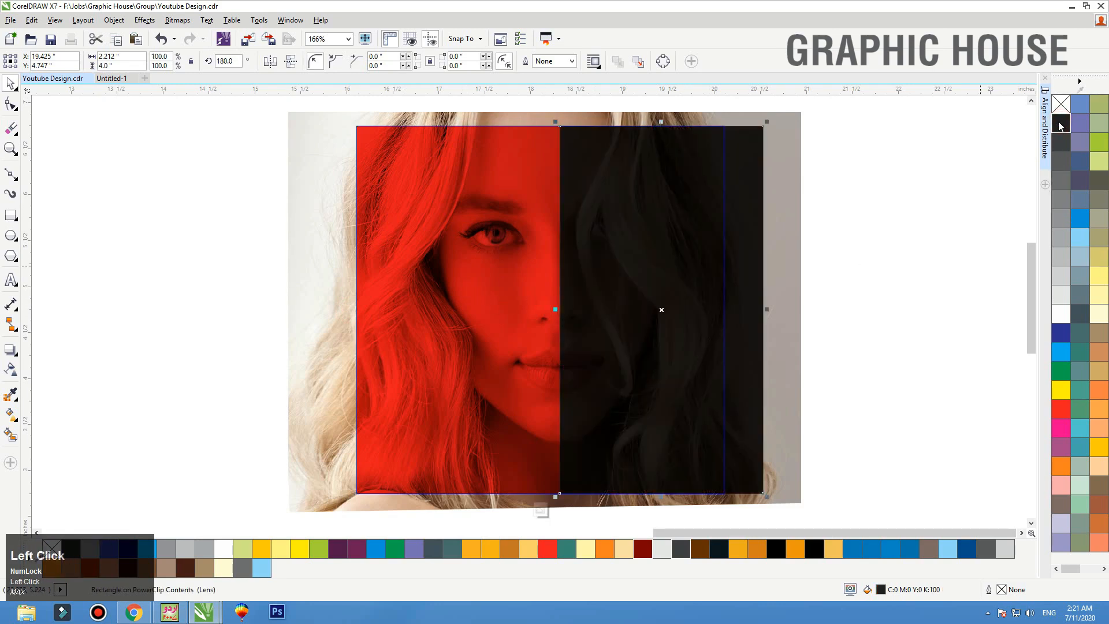
{"action": "left_click", "coordinate": [1066, 161]}
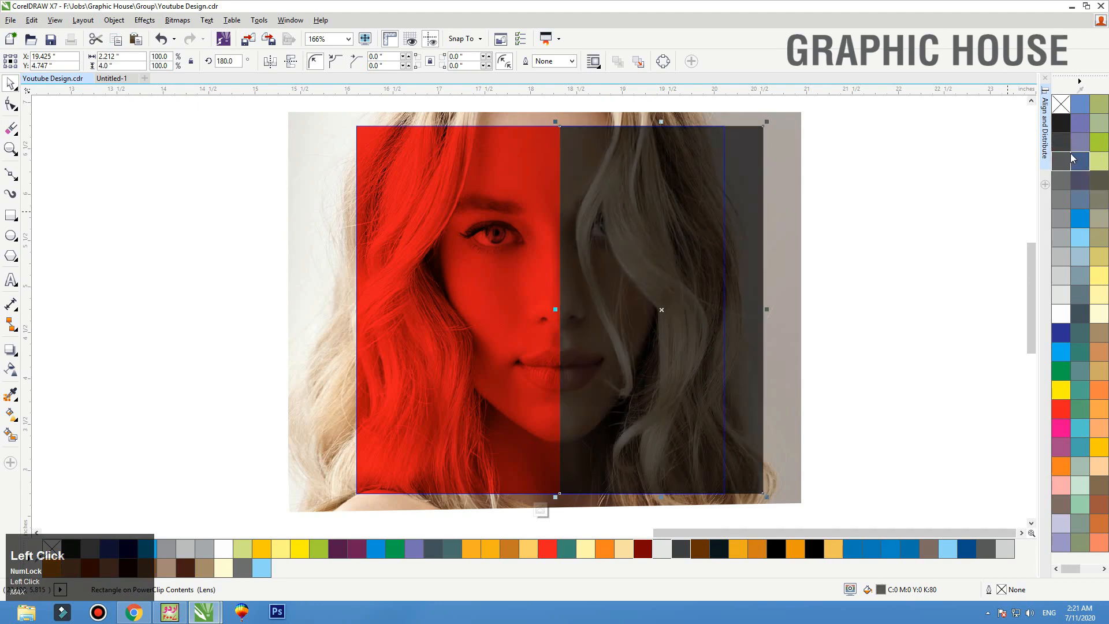
{"action": "left_click", "coordinate": [1063, 142]}
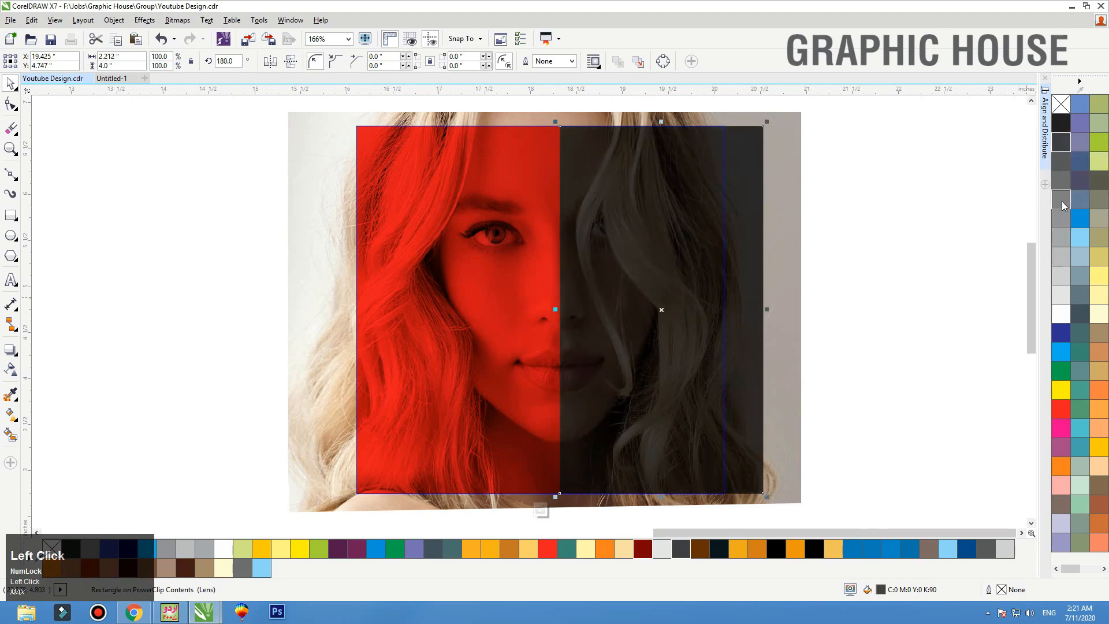
{"action": "left_click", "coordinate": [1059, 184]}
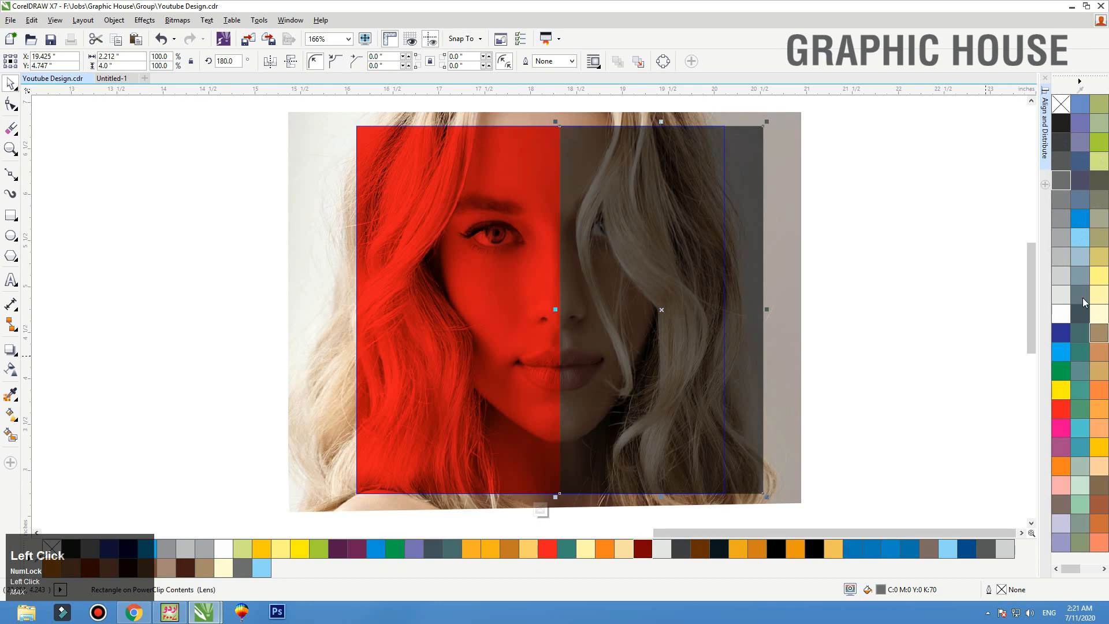
{"action": "left_click", "coordinate": [1082, 216]}
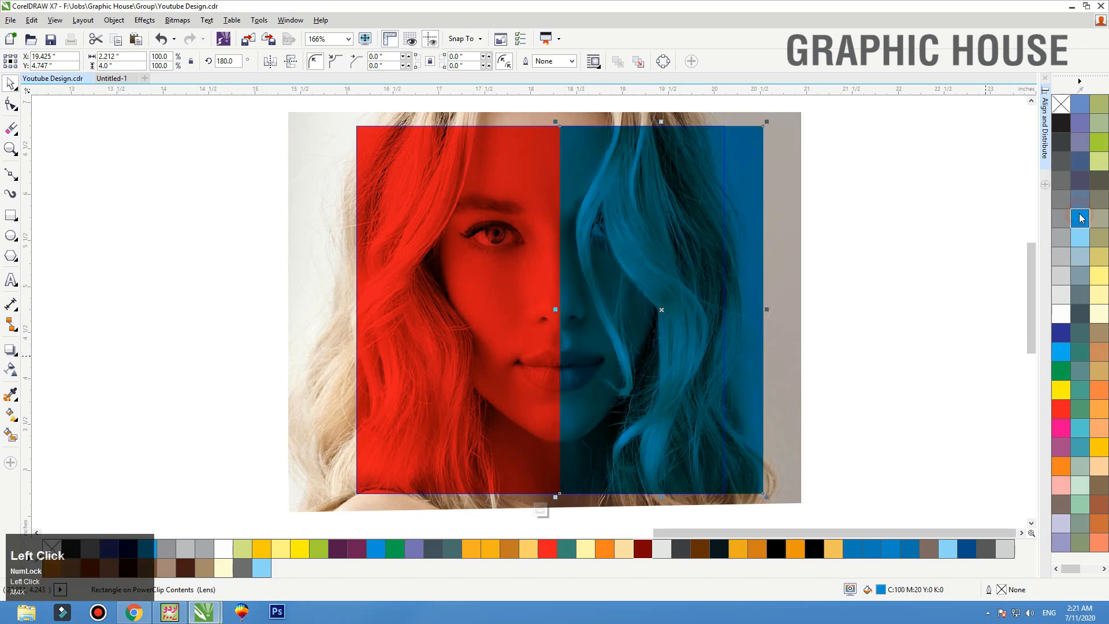
{"action": "left_click", "coordinate": [924, 233], "text": "ctrl"}
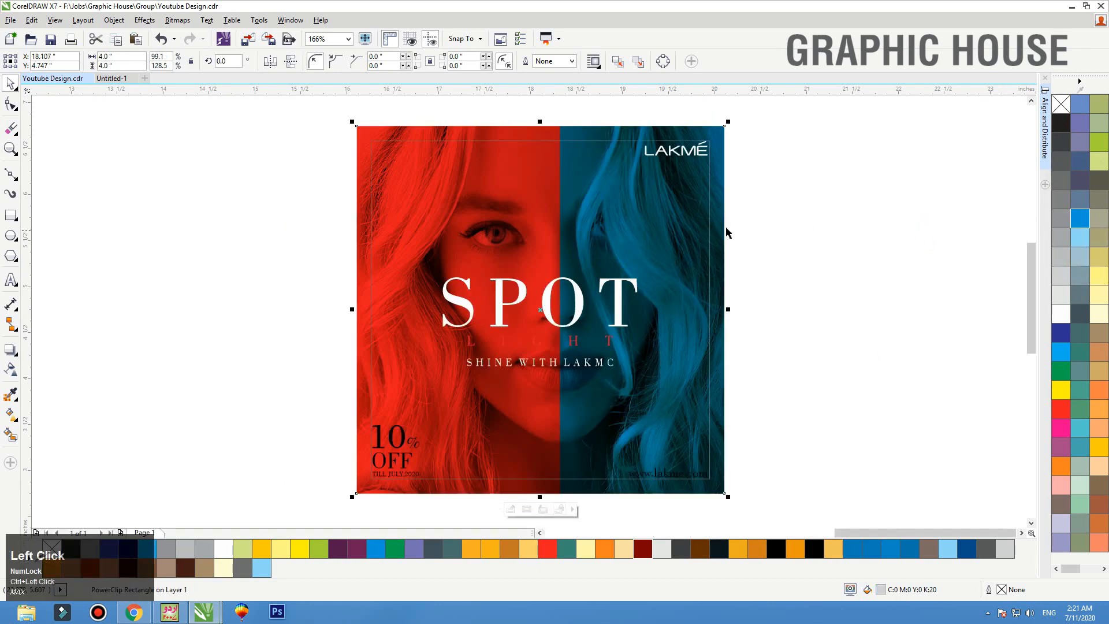
Reopen the PowerClip, try a green fill on the right rectangle, and fill it with 80% black instead.
{"action": "left_click", "coordinate": [720, 301], "text": "ctrl"}
{"action": "left_click", "coordinate": [706, 260]}
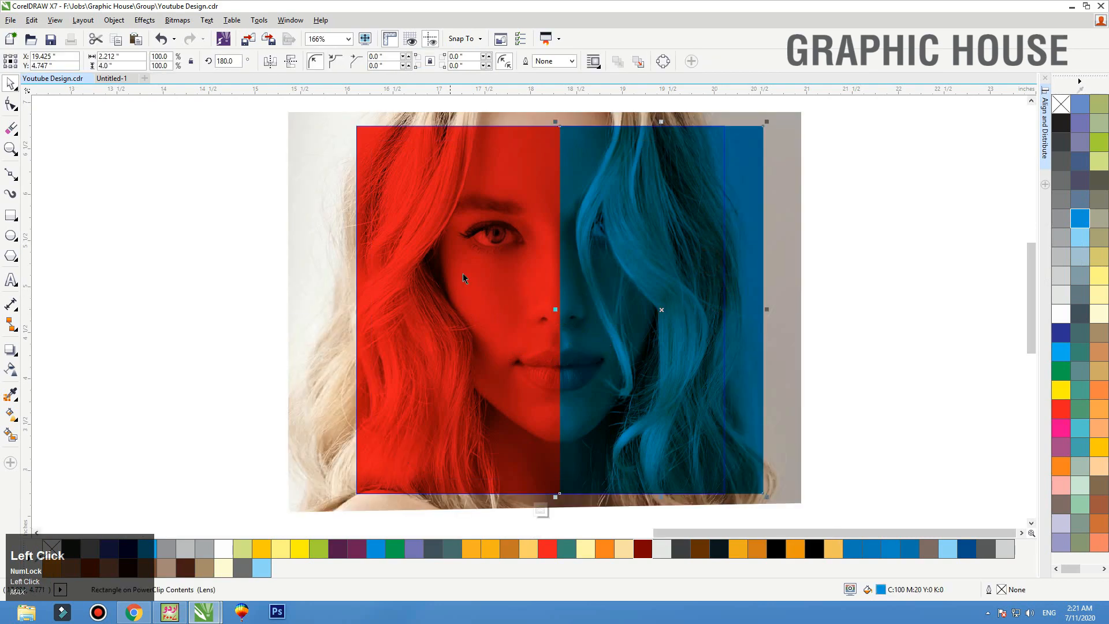
{"action": "left_click", "coordinate": [1100, 141]}
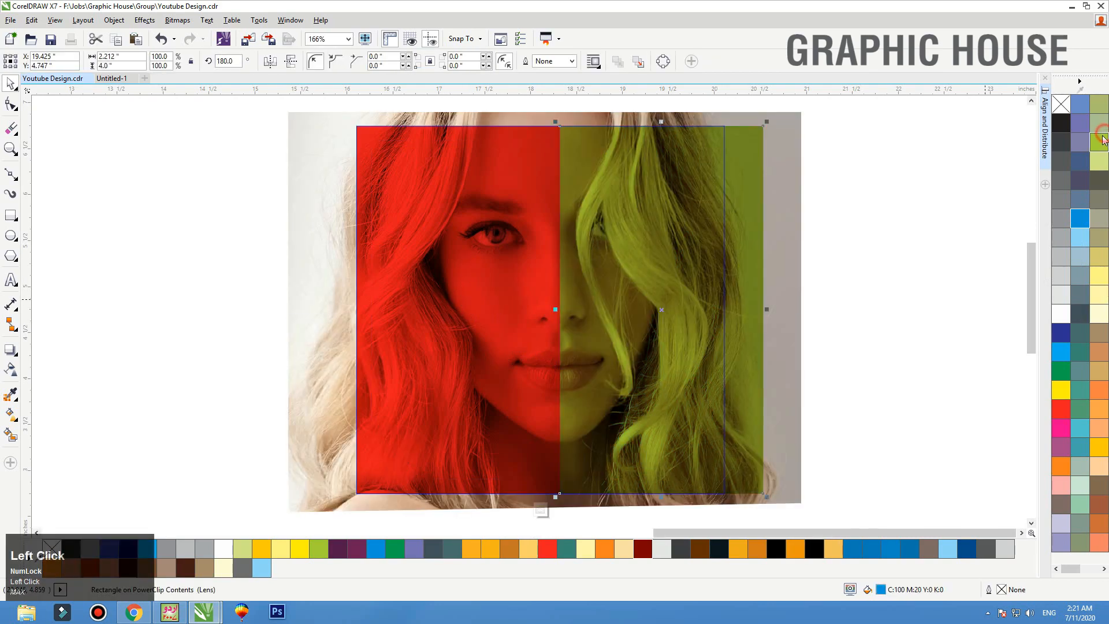
{"action": "left_click", "coordinate": [1059, 160]}
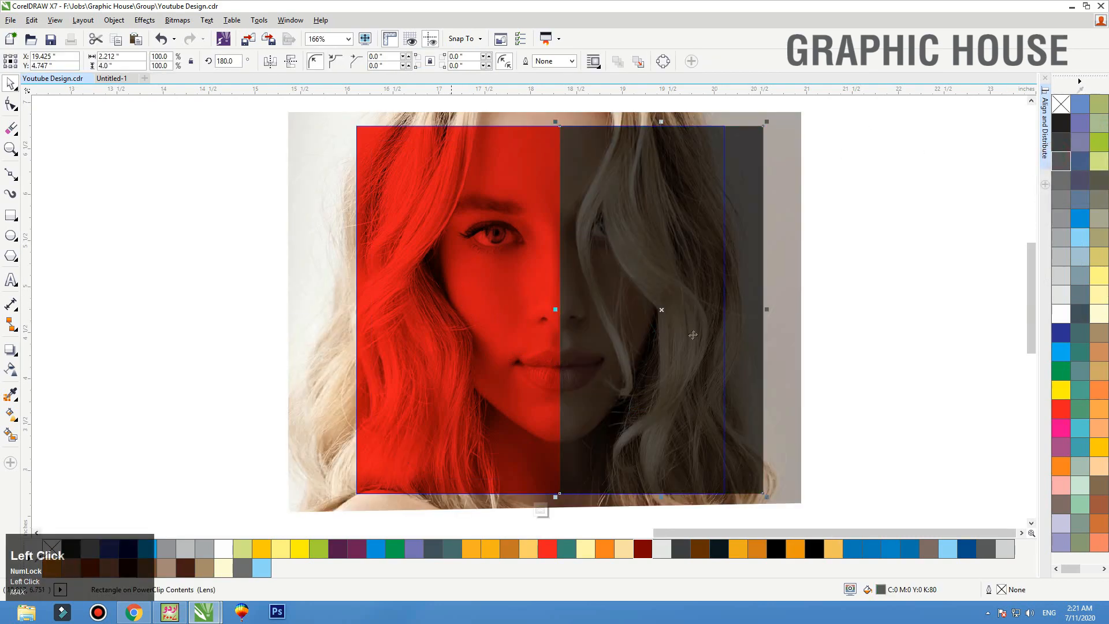
Try Divide, If Darker, Color Burn, Exclusion, Soft Light, Behind and Subtract merge modes on the right rectangle, and return it to Multiply.
{"action": "left_click", "coordinate": [11, 370]}
{"action": "left_click", "coordinate": [150, 64]}
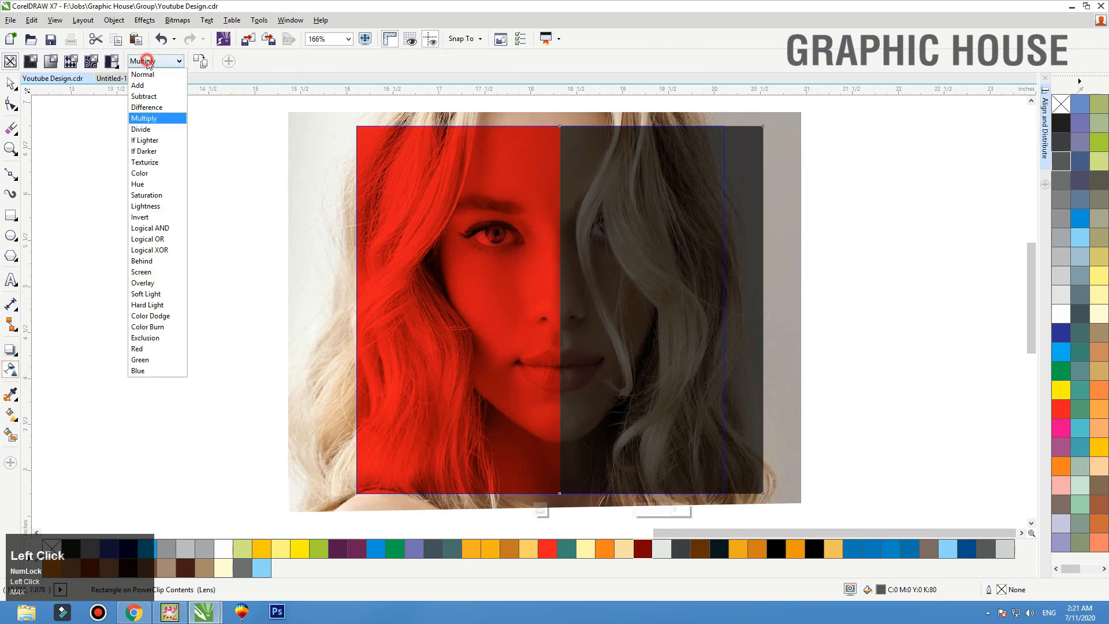
{"action": "left_click", "coordinate": [145, 129]}
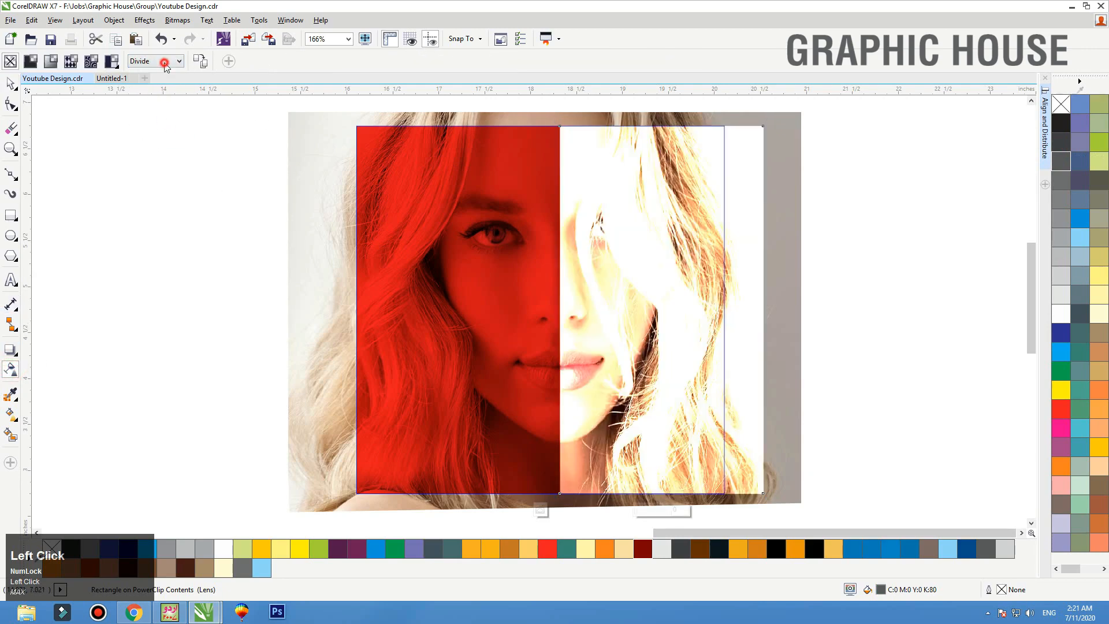
{"action": "left_click", "coordinate": [155, 61]}
{"action": "left_click", "coordinate": [152, 129]}
{"action": "left_click", "coordinate": [155, 60]}
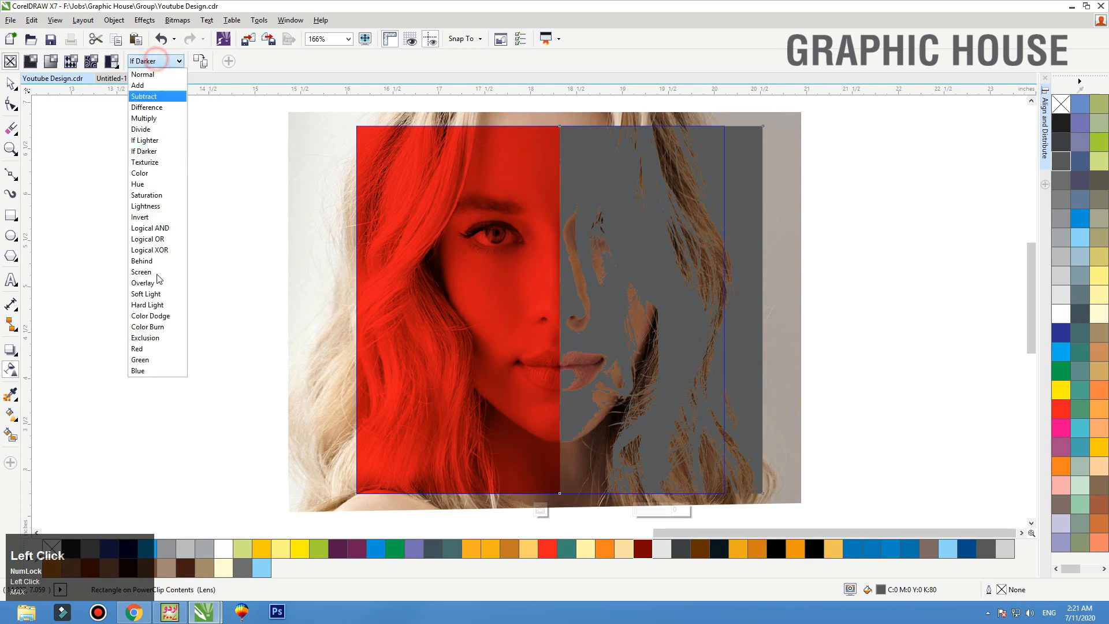
{"action": "left_click", "coordinate": [157, 323]}
{"action": "left_click", "coordinate": [154, 60]}
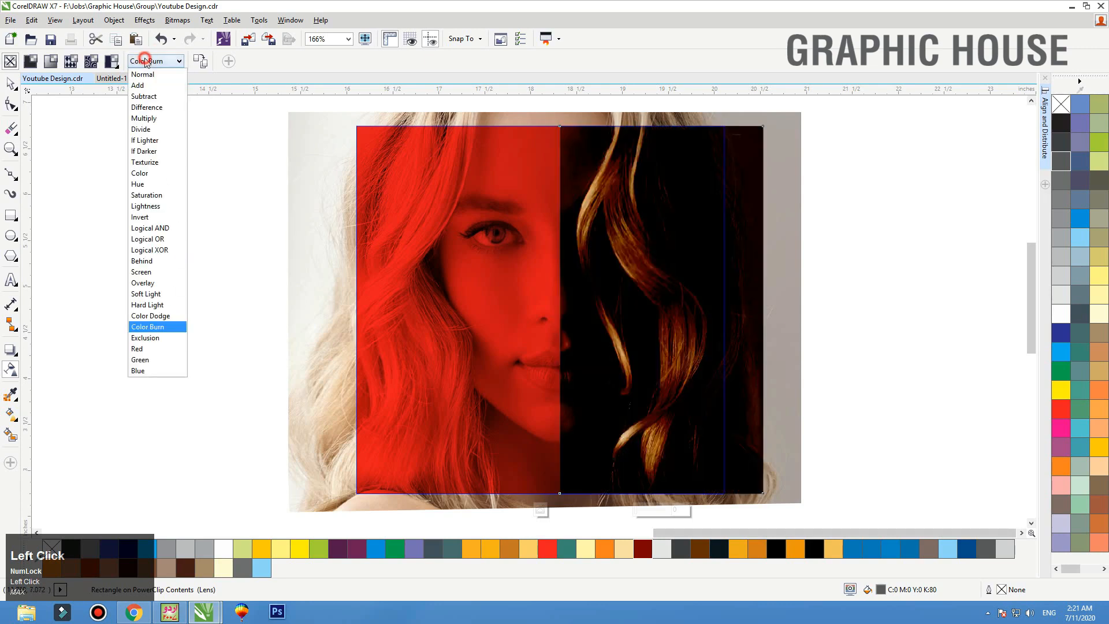
{"action": "left_click", "coordinate": [155, 347]}
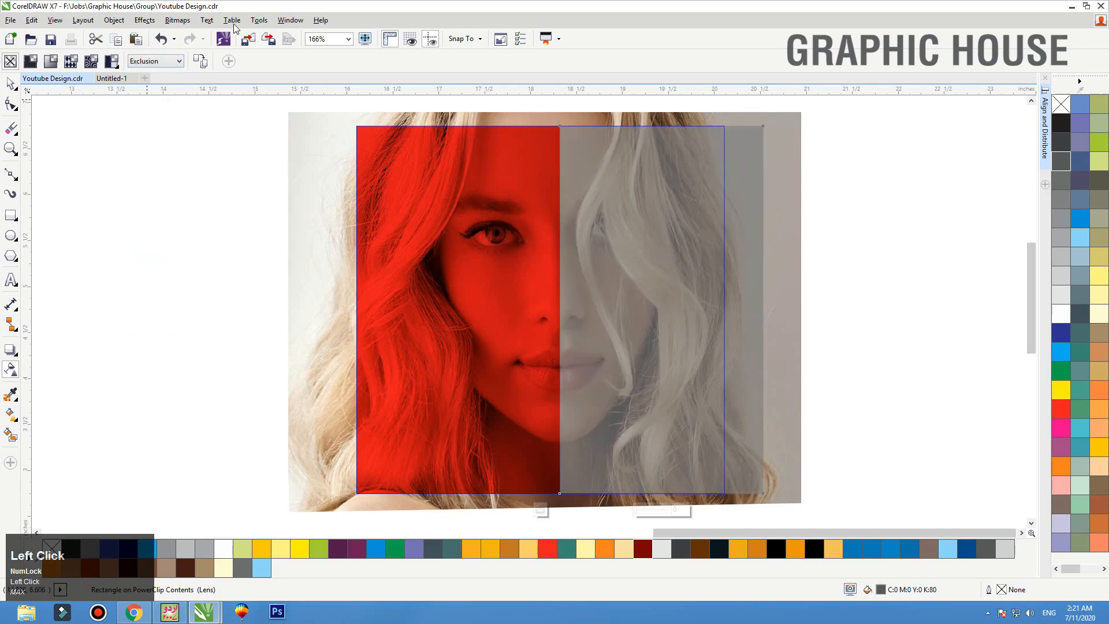
{"action": "left_click", "coordinate": [165, 60]}
{"action": "left_click", "coordinate": [163, 287]}
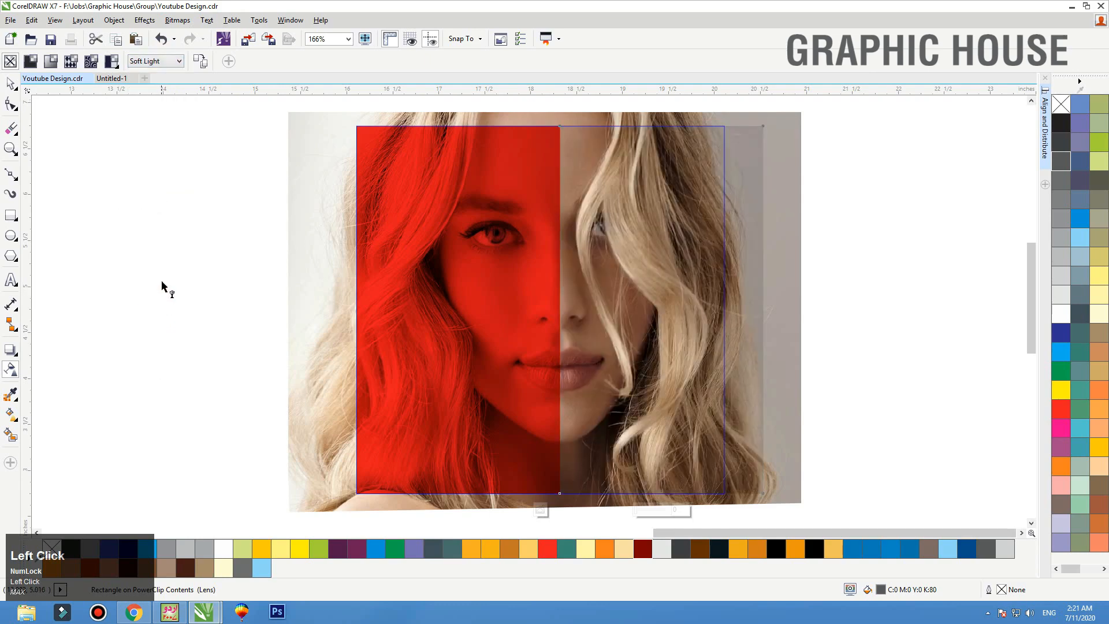
{"action": "left_click", "coordinate": [144, 62]}
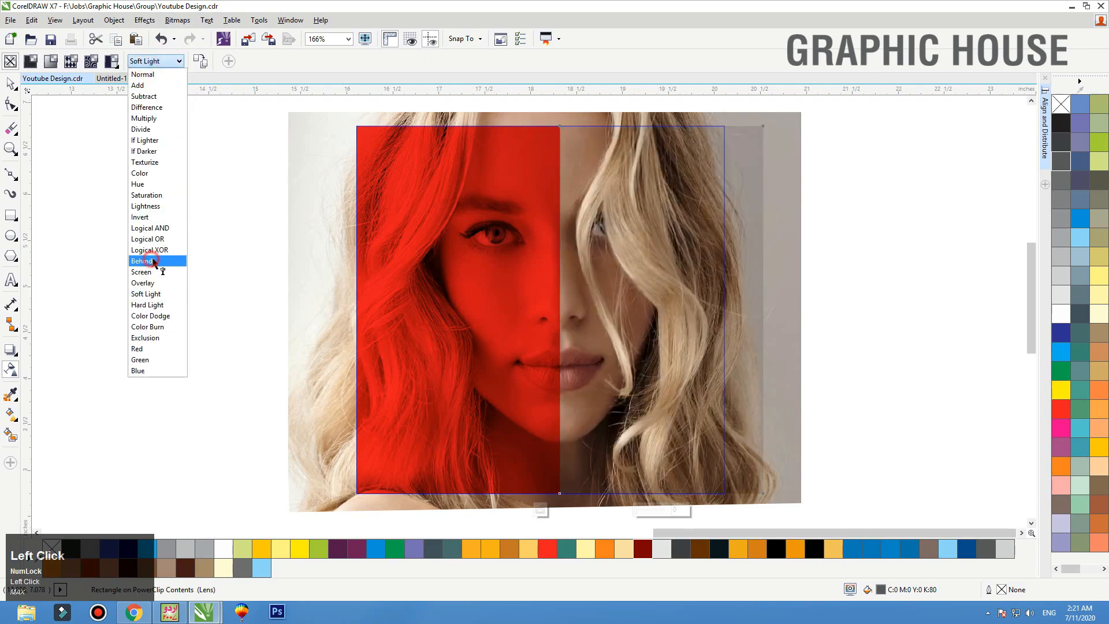
{"action": "left_click", "coordinate": [156, 335]}
{"action": "left_click", "coordinate": [155, 63]}
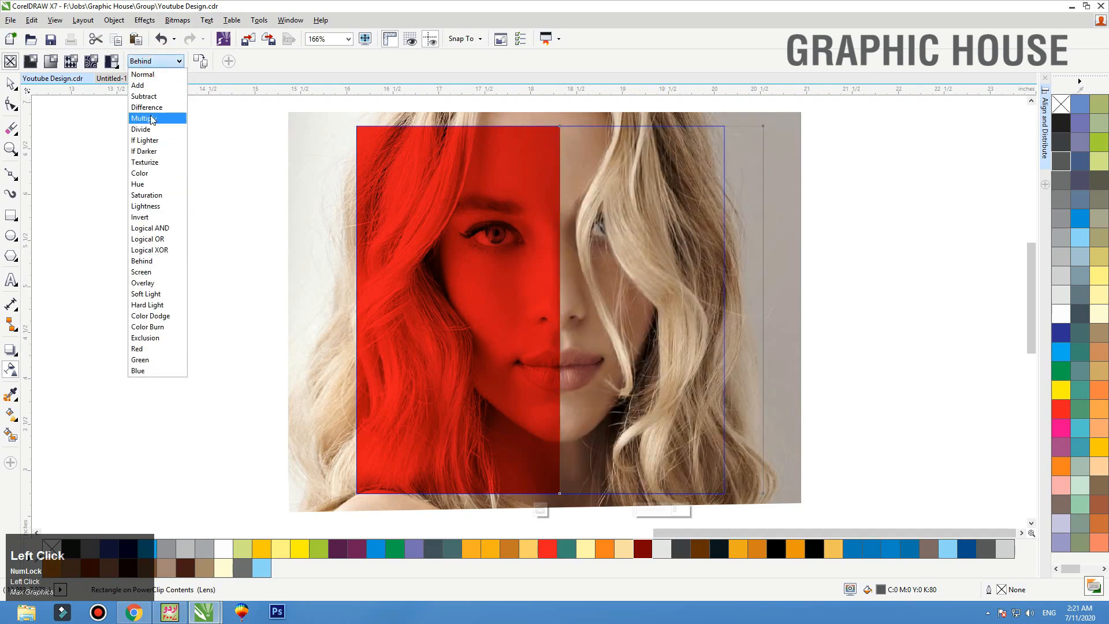
{"action": "left_click", "coordinate": [151, 103]}
{"action": "left_click", "coordinate": [165, 60]}
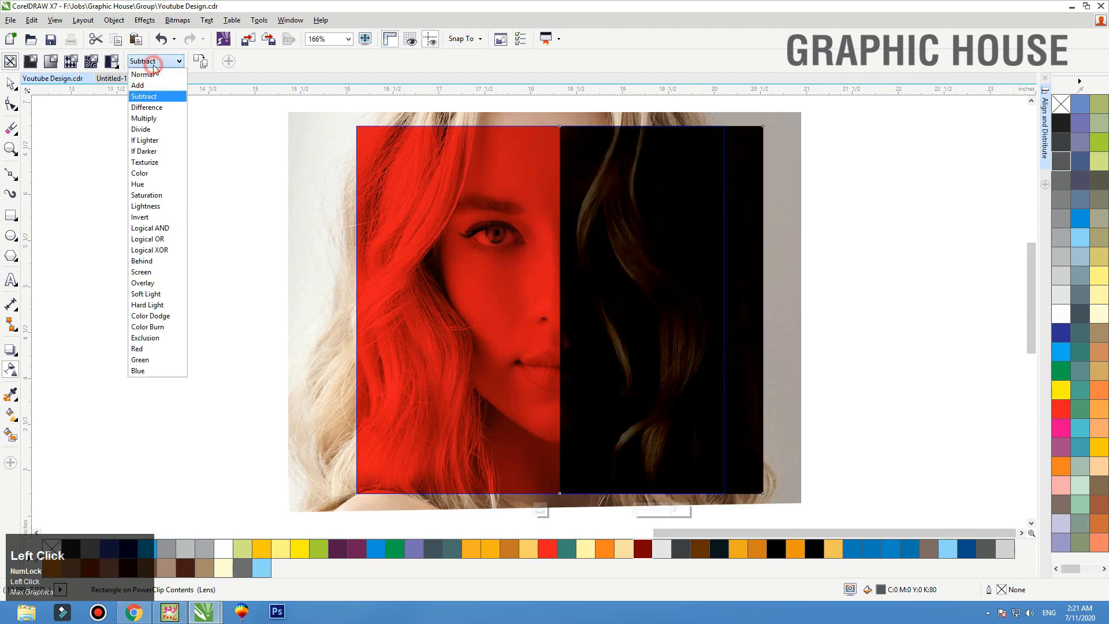
{"action": "left_click", "coordinate": [151, 118]}
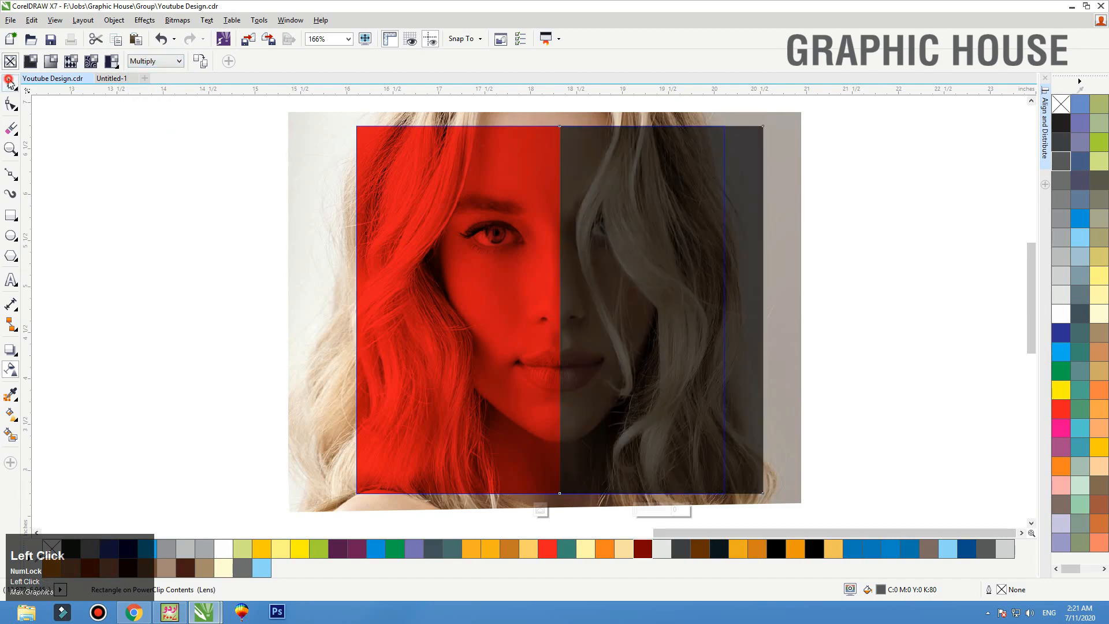
Finish editing the third post's PowerClip and deselect the post.
{"action": "left_click", "coordinate": [9, 81]}
{"action": "left_click", "coordinate": [89, 175], "text": "ctrl"}
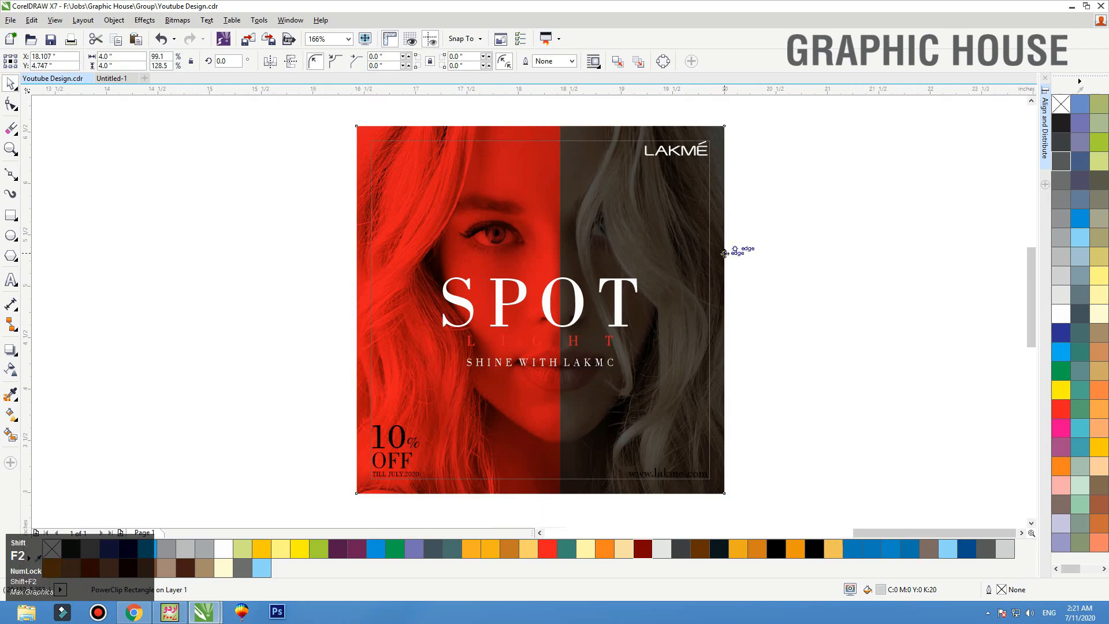
{"action": "scroll", "coordinate": [735, 249], "scroll_direction": "up", "scroll_amount": 1}
{"action": "left_click", "coordinate": [822, 247]}
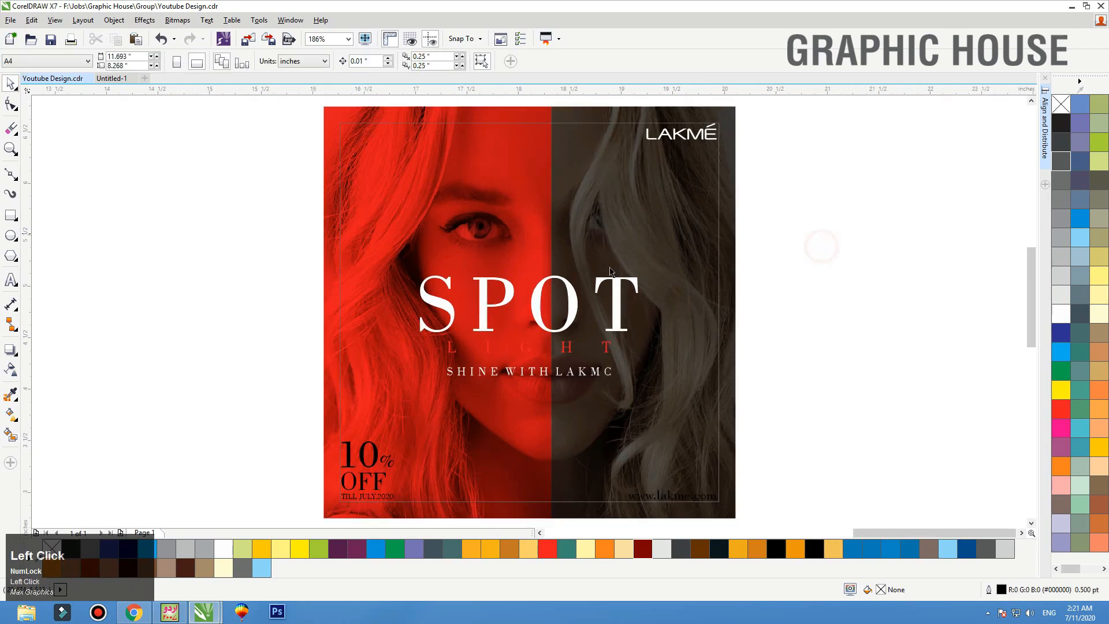
Try full yellow (Y:100) on the LIGHT text and fill it with light yellow (C:0 M:0 Y:60 K:0) instead.
{"action": "left_click", "coordinate": [571, 306]}
{"action": "left_click", "coordinate": [807, 247]}
{"action": "left_click", "coordinate": [572, 350], "text": "ctrl"}
{"action": "key", "text": "shift+F2"}
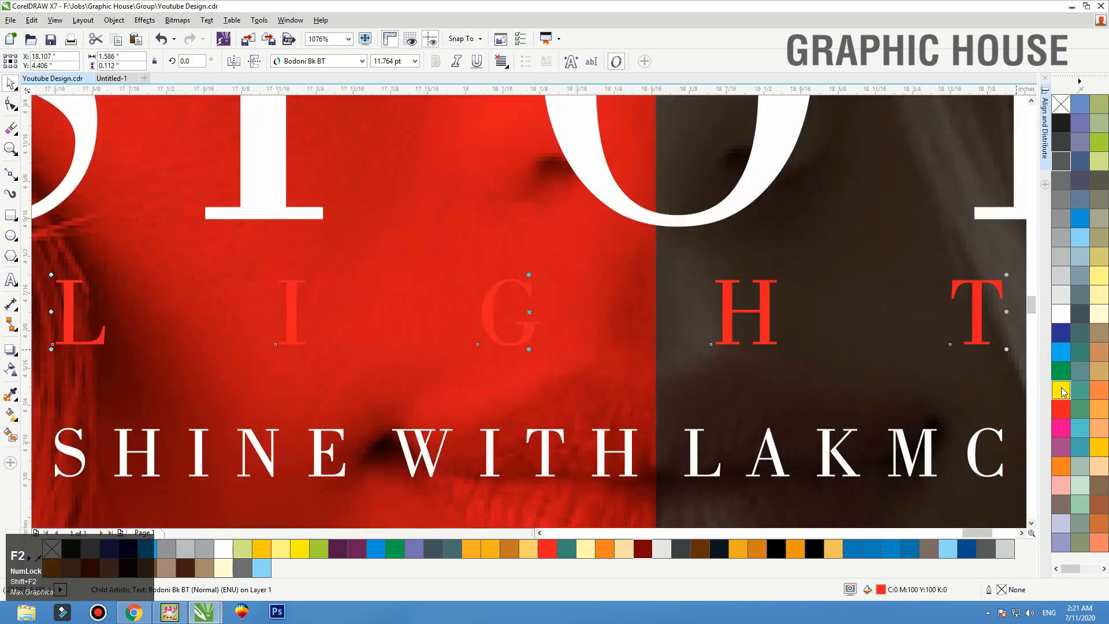
{"action": "left_click", "coordinate": [1060, 389]}
{"action": "key", "text": "F3"}
{"action": "key", "text": "F3"}
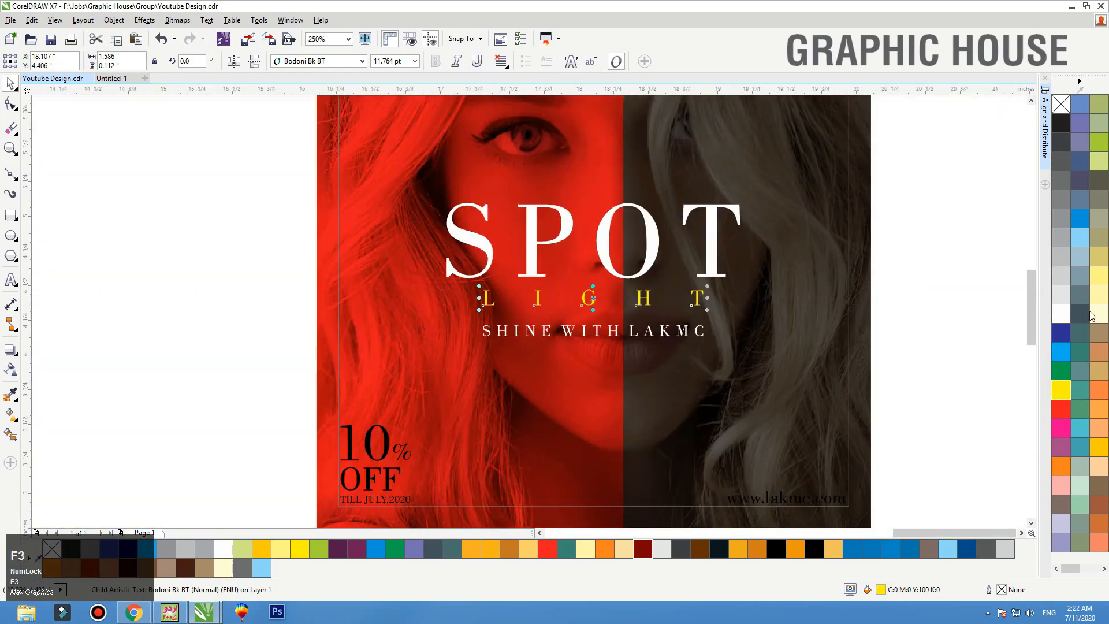
{"action": "left_click", "coordinate": [1101, 276]}
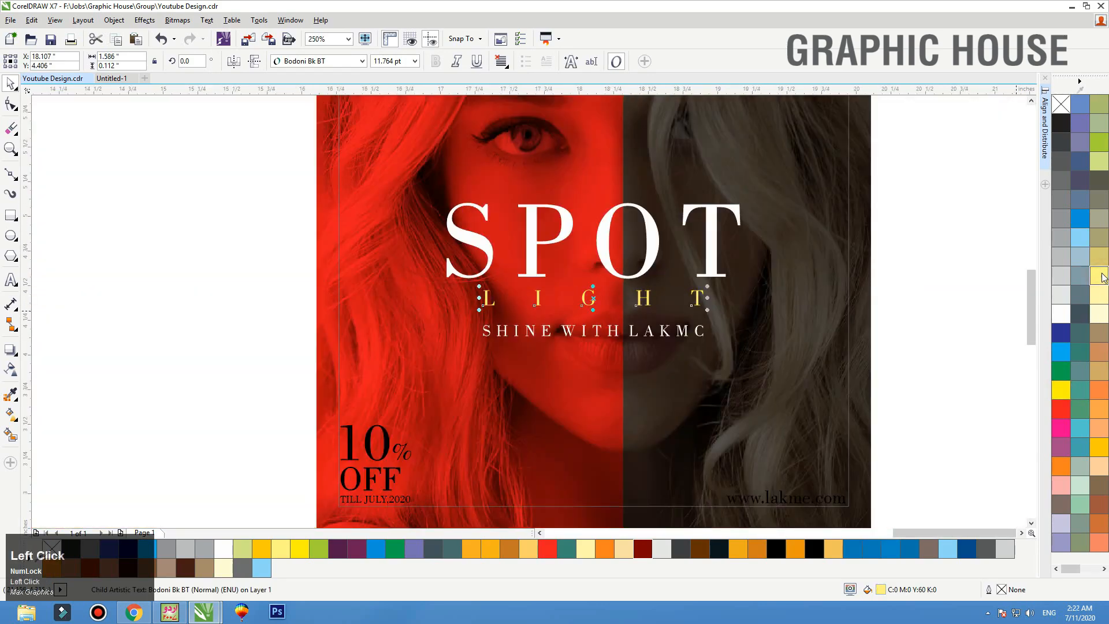
{"action": "left_click", "coordinate": [991, 228]}
{"action": "left_click_drag", "start_coordinate": [941, 473], "coordinate": [672, 585]}
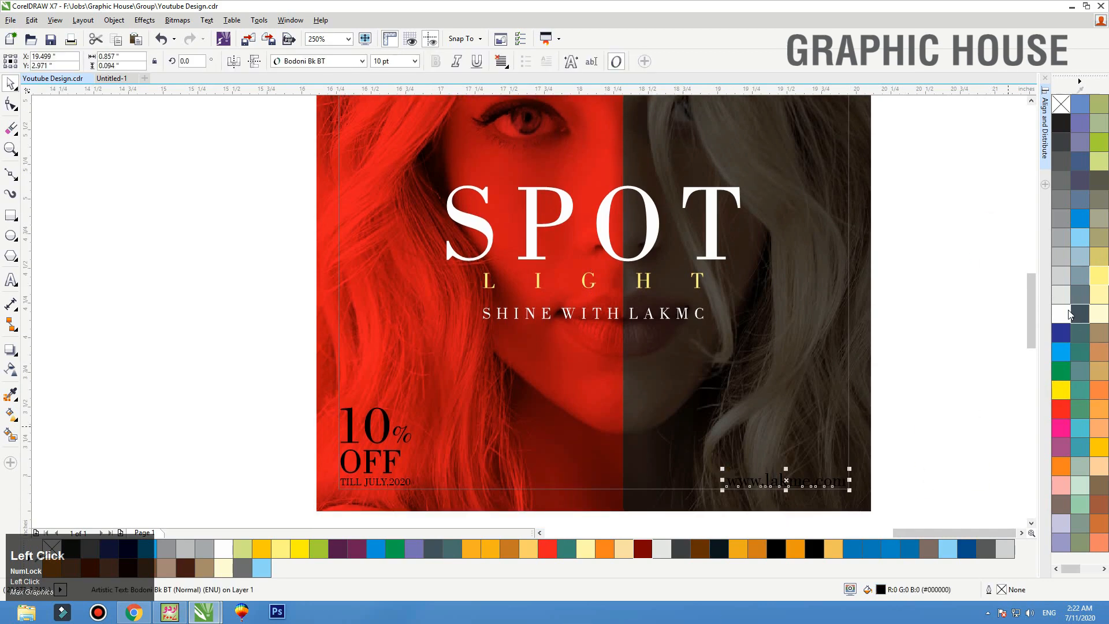
{"action": "left_click", "coordinate": [1063, 314]}
{"action": "left_click_drag", "start_coordinate": [250, 347], "coordinate": [495, 522]}
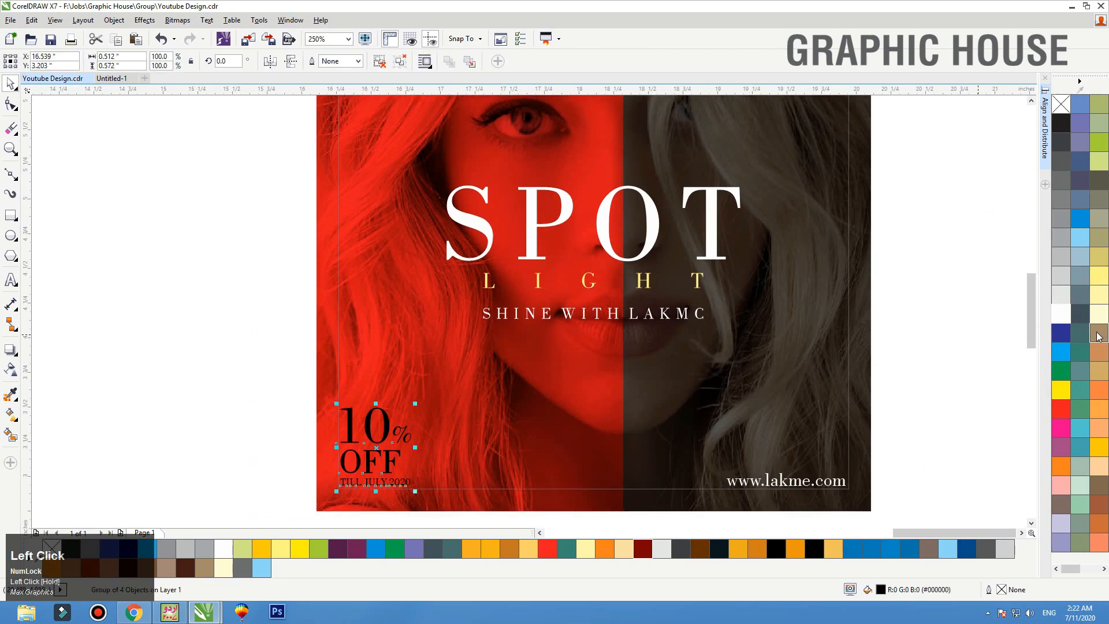
{"action": "left_click", "coordinate": [1065, 322]}
{"action": "left_click", "coordinate": [983, 317]}
Set the outline of the third post's thin inner margin frame to black.
{"action": "left_click", "coordinate": [871, 310]}
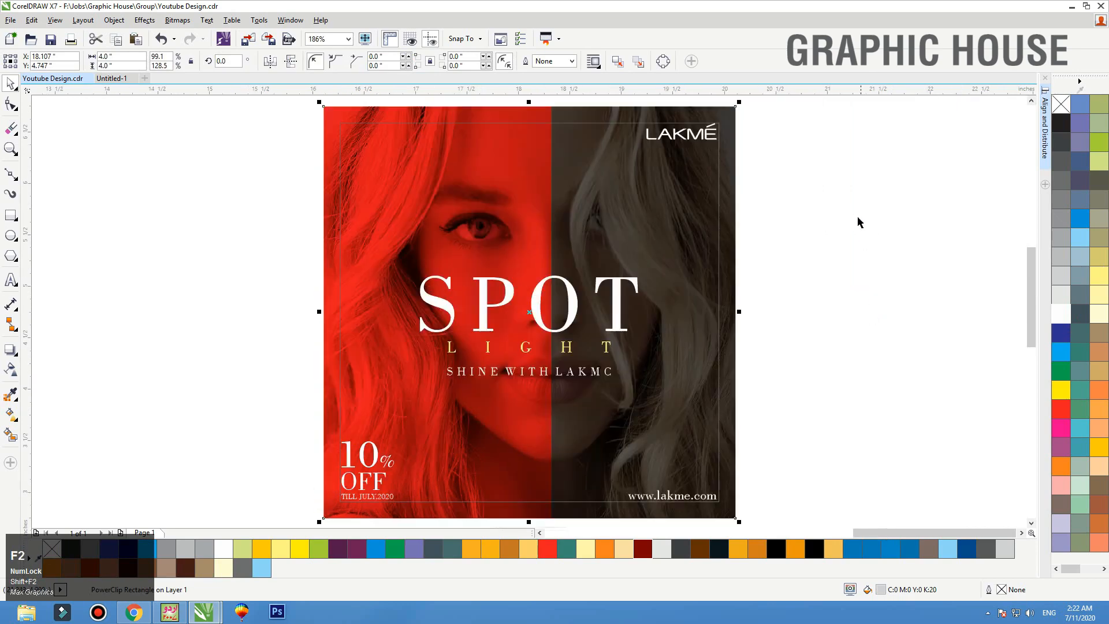
{"action": "left_click", "coordinate": [718, 180]}
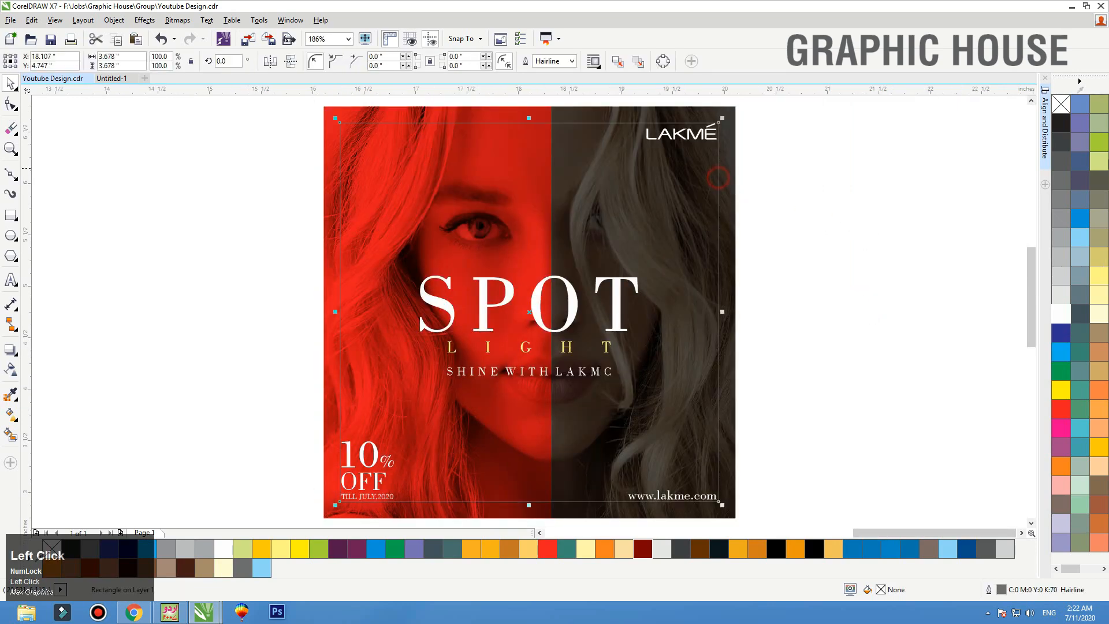
{"action": "right_click", "coordinate": [1065, 124]}
{"action": "left_click", "coordinate": [820, 224]}
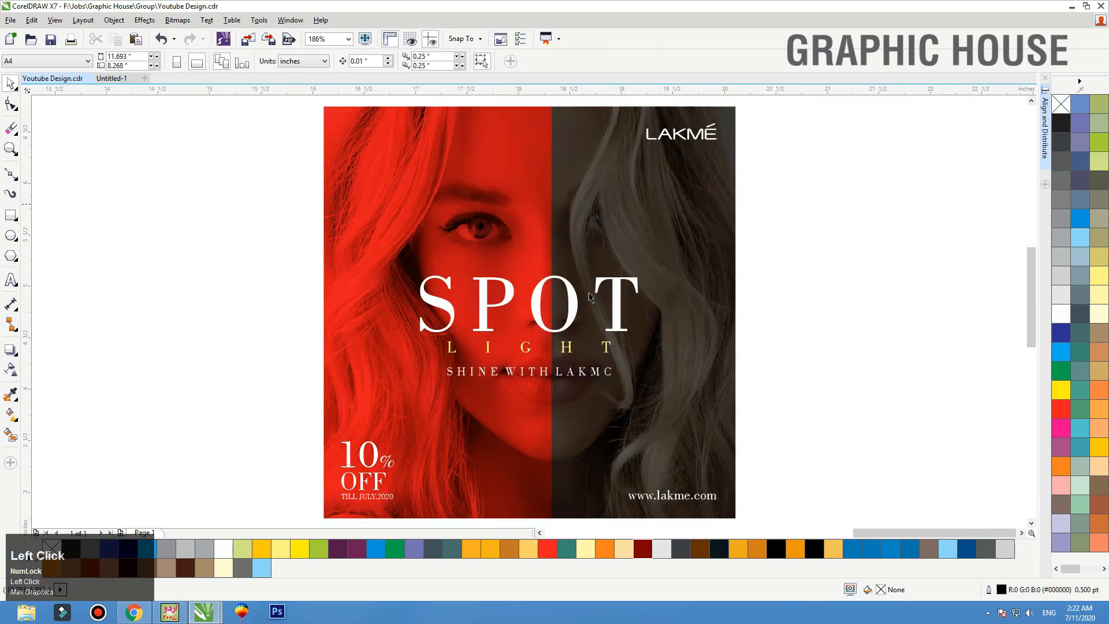
Open the third post's PowerClip and group the red and dark rectangles.
{"action": "left_click", "coordinate": [604, 254]}
{"action": "double_click", "coordinate": [734, 248]}
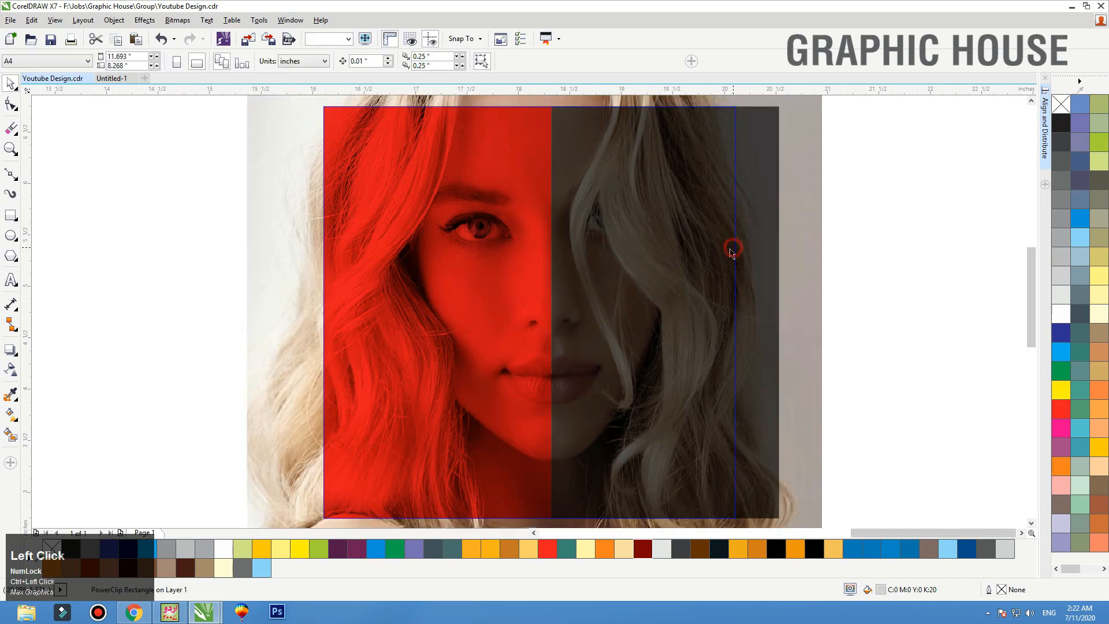
{"action": "left_click", "coordinate": [664, 338]}
{"action": "scroll", "coordinate": [660, 342], "scroll_direction": "down", "scroll_amount": 3}
{"action": "left_click", "coordinate": [563, 327], "text": "shift"}
{"action": "key", "text": "ctrl+g"}
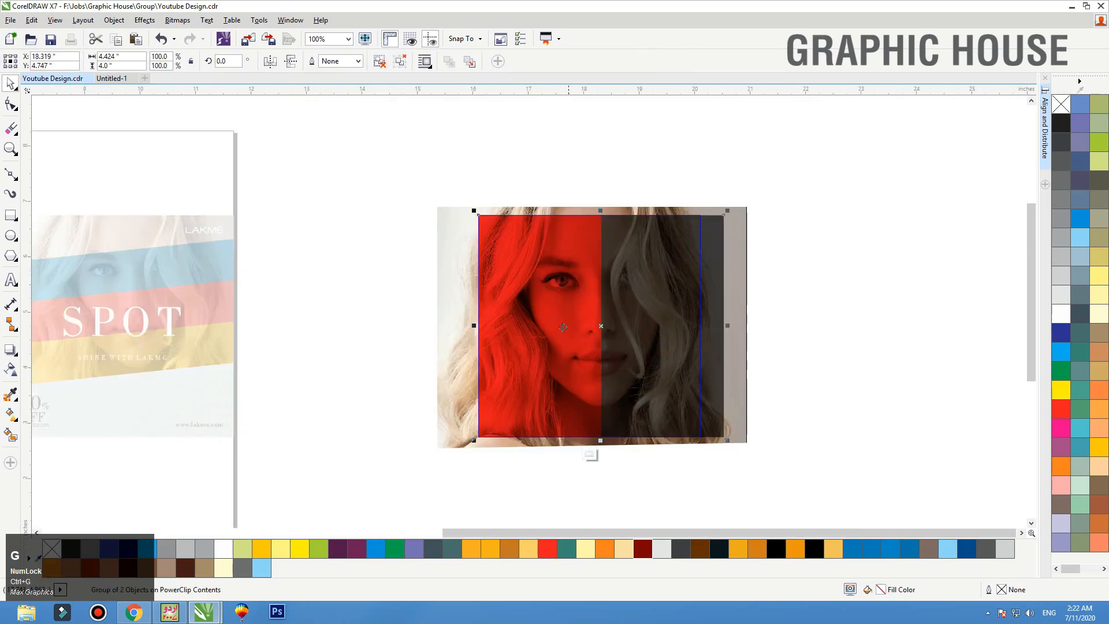
Enlarge the grouped rectangles to about 124% and rotate them to about 16.6° so the colour split slants across the face.
{"action": "left_click", "coordinate": [627, 341]}
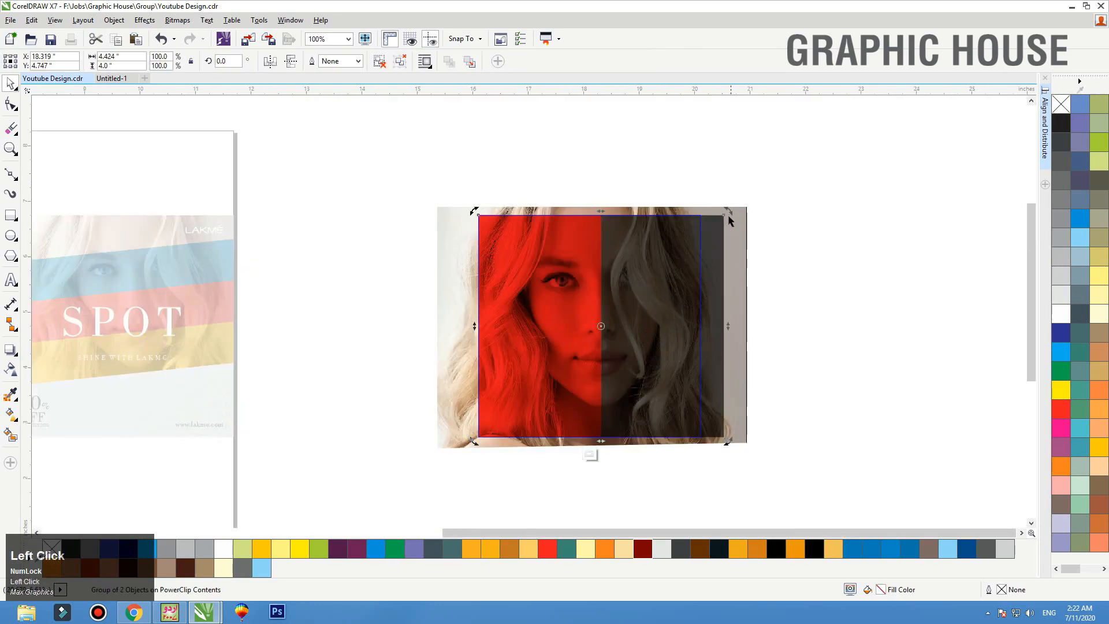
{"action": "left_click_drag", "start_coordinate": [729, 215], "coordinate": [784, 156]}
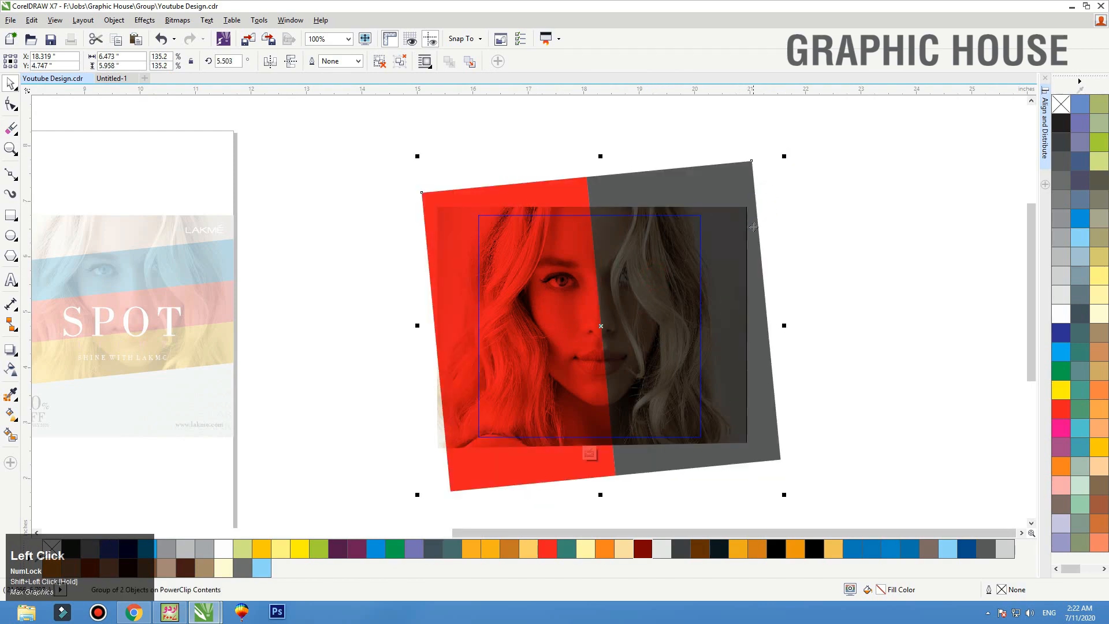
{"action": "left_click", "coordinate": [750, 170]}
{"action": "left_click", "coordinate": [748, 170]}
{"action": "left_click_drag", "start_coordinate": [784, 156], "coordinate": [735, 137]}
{"action": "left_click", "coordinate": [745, 199]}
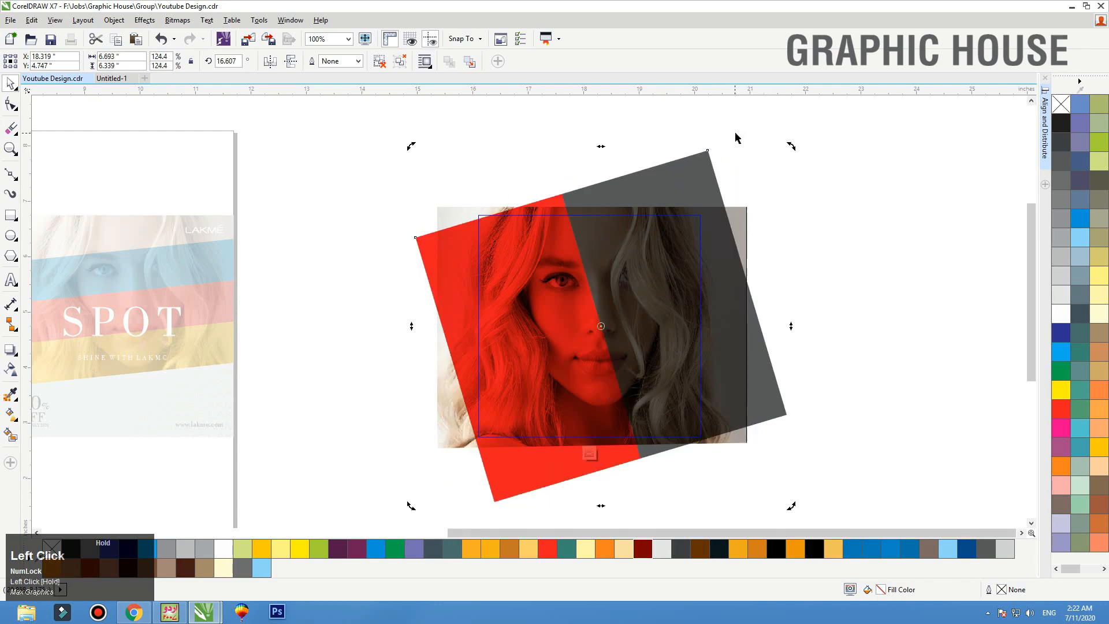
{"action": "left_click", "coordinate": [720, 190]}
{"action": "left_click_drag", "start_coordinate": [720, 191], "coordinate": [718, 195]}
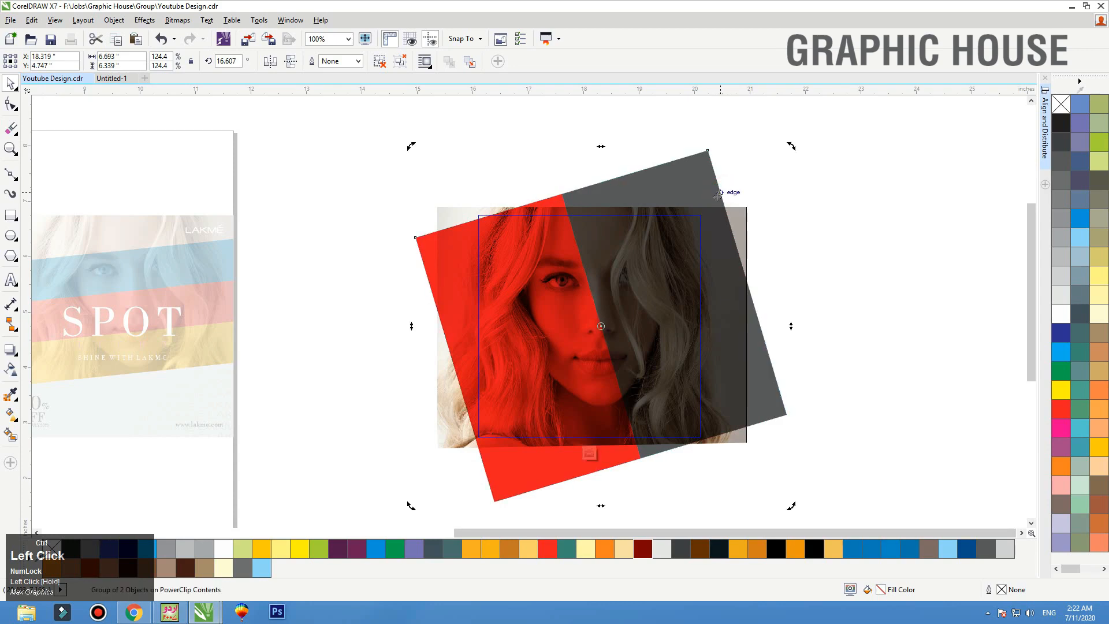
Stretch the rotated group vertically to about 6.8 inches tall and finish editing the PowerClip.
{"action": "left_click", "coordinate": [573, 197]}
{"action": "left_click_drag", "start_coordinate": [601, 145], "coordinate": [601, 132]}
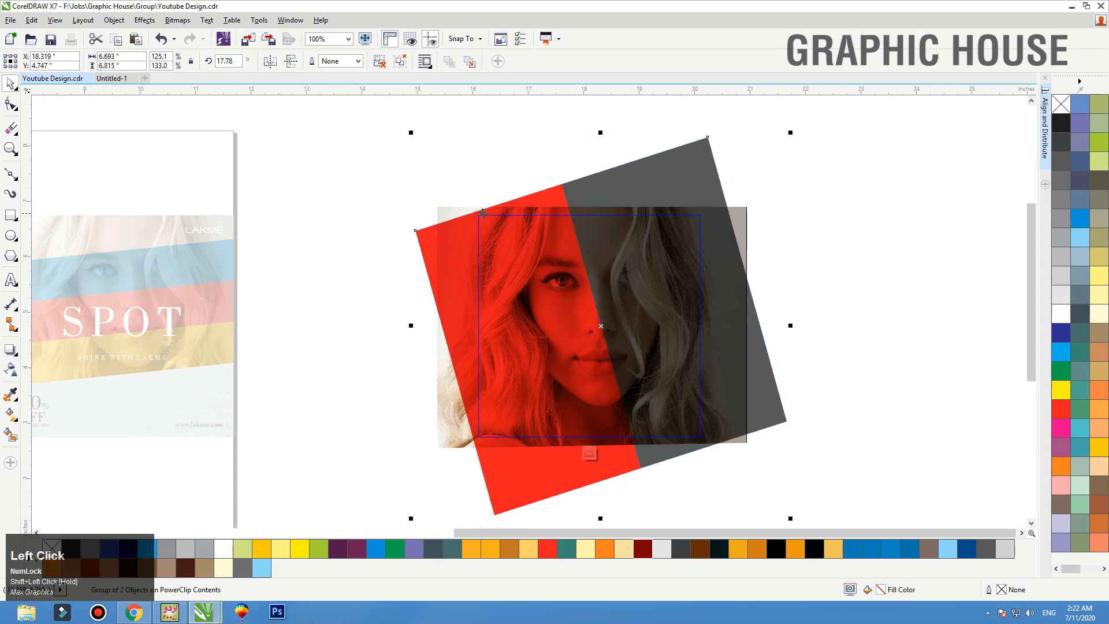
{"action": "left_click", "coordinate": [873, 271], "text": "ctrl"}
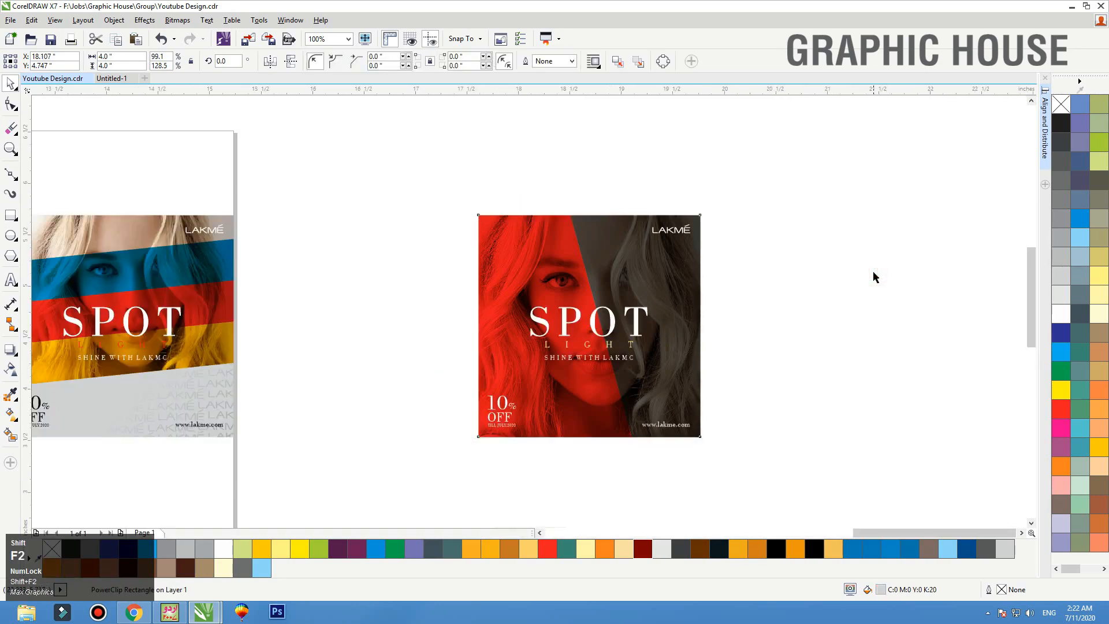
{"action": "key", "text": "shift+F2"}
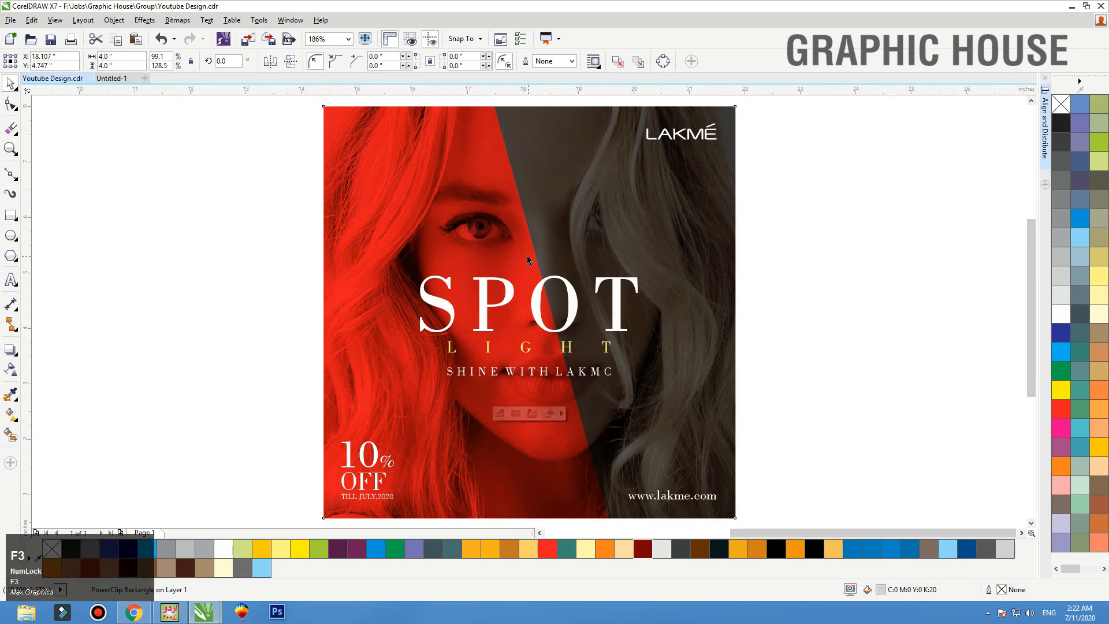
Duplicate the whole third post and place the copy beside the original.
{"action": "scroll", "coordinate": [527, 256], "scroll_direction": "down", "scroll_amount": 3}
{"action": "left_click_drag", "start_coordinate": [688, 152], "coordinate": [327, 471]}
{"action": "left_click_drag", "start_coordinate": [492, 331], "coordinate": [778, 330]}
{"action": "left_click", "coordinate": [884, 379]}
Inside the duplicate post's PowerClip, ungroup the rectangles and shift the dark one slightly away from the red one, leaving a narrow gap.
{"action": "double_click", "coordinate": [874, 378]}
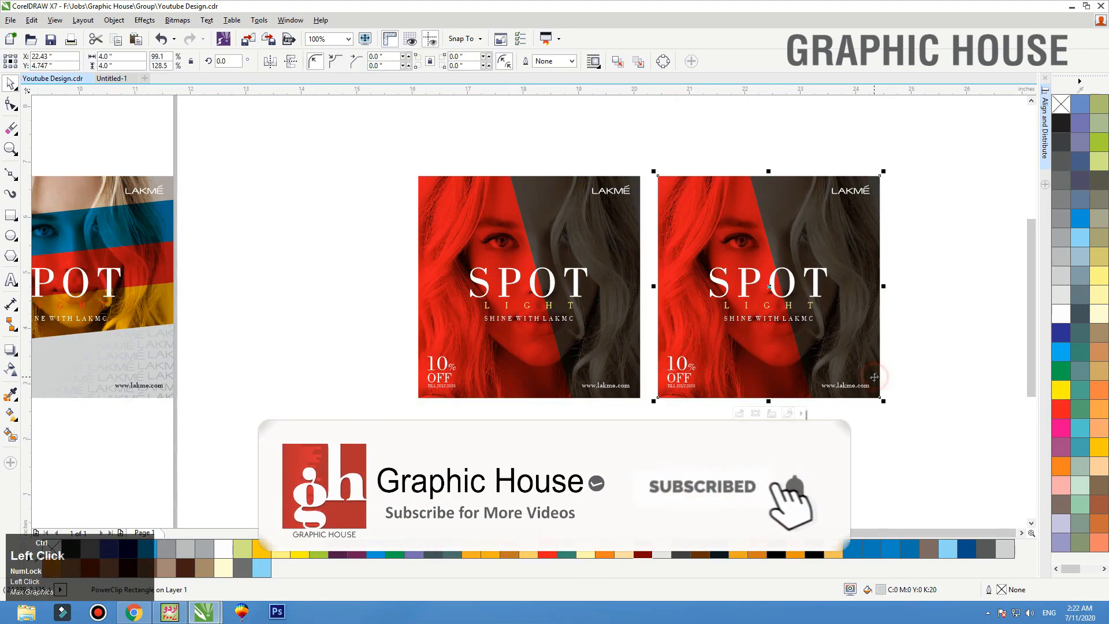
{"action": "left_click_drag", "start_coordinate": [857, 172], "coordinate": [863, 183]}
{"action": "key", "text": "ctrl+z"}
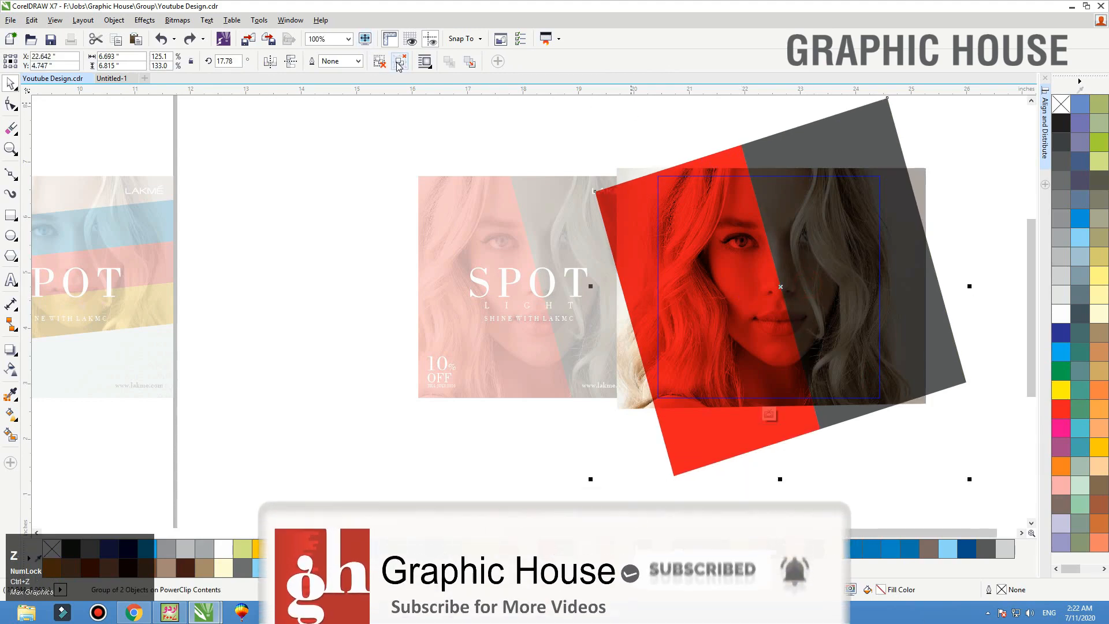
{"action": "left_click", "coordinate": [801, 198], "text": "ctrl"}
{"action": "left_click_drag", "start_coordinate": [801, 198], "coordinate": [802, 199]}
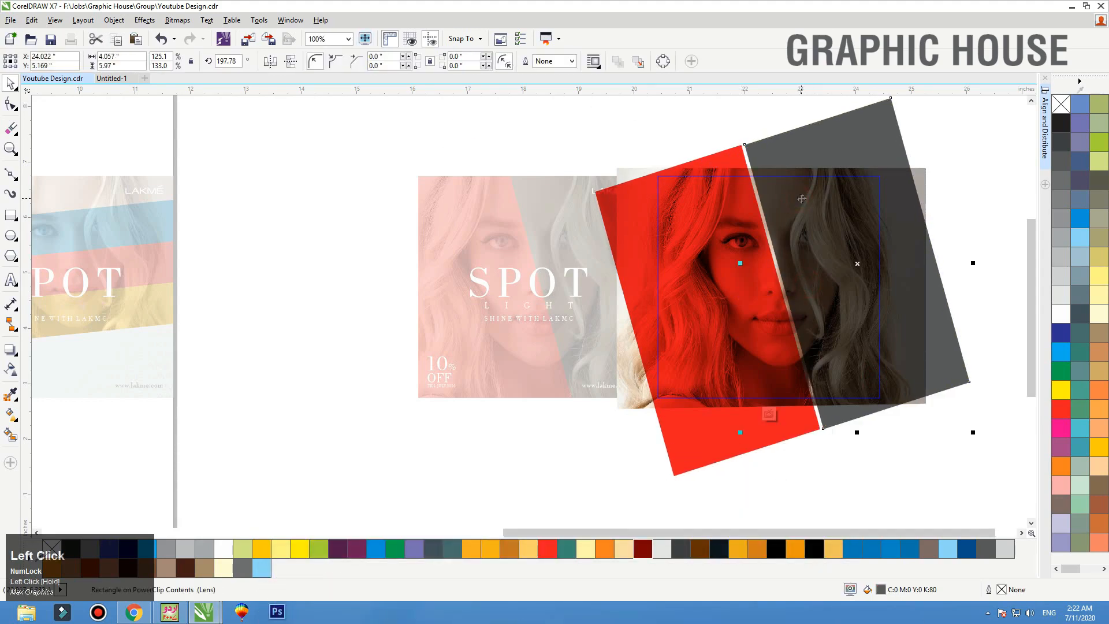
Add a black Multiply drop shadow with opacity 50 and feathering 15 to the red and dark rectangles together.
{"action": "left_click", "coordinate": [737, 240], "text": "shift"}
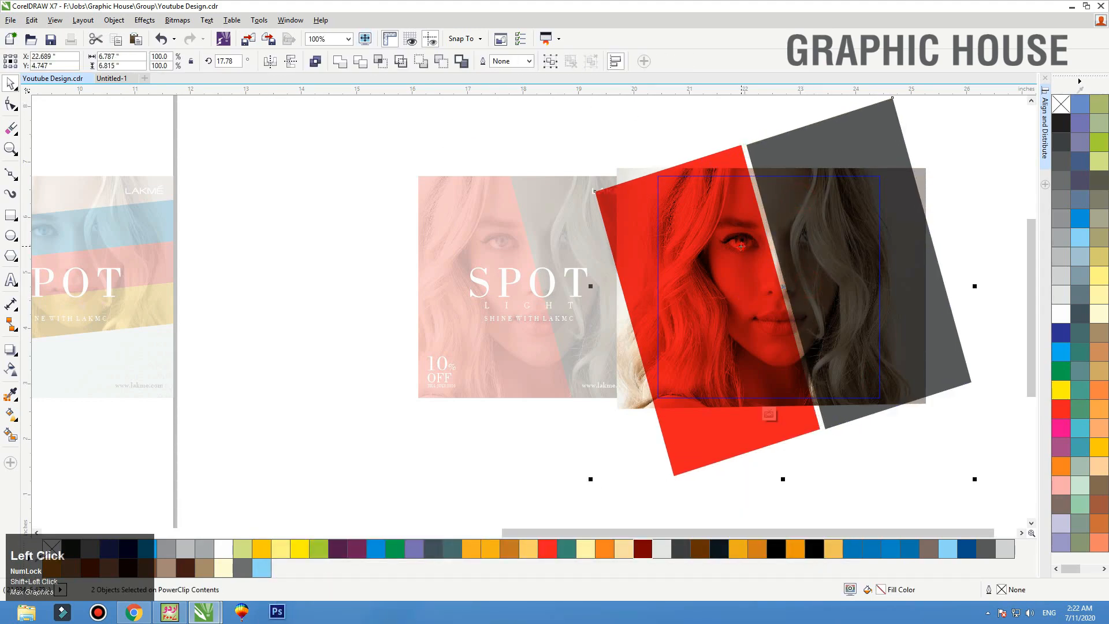
{"action": "left_click", "coordinate": [10, 350]}
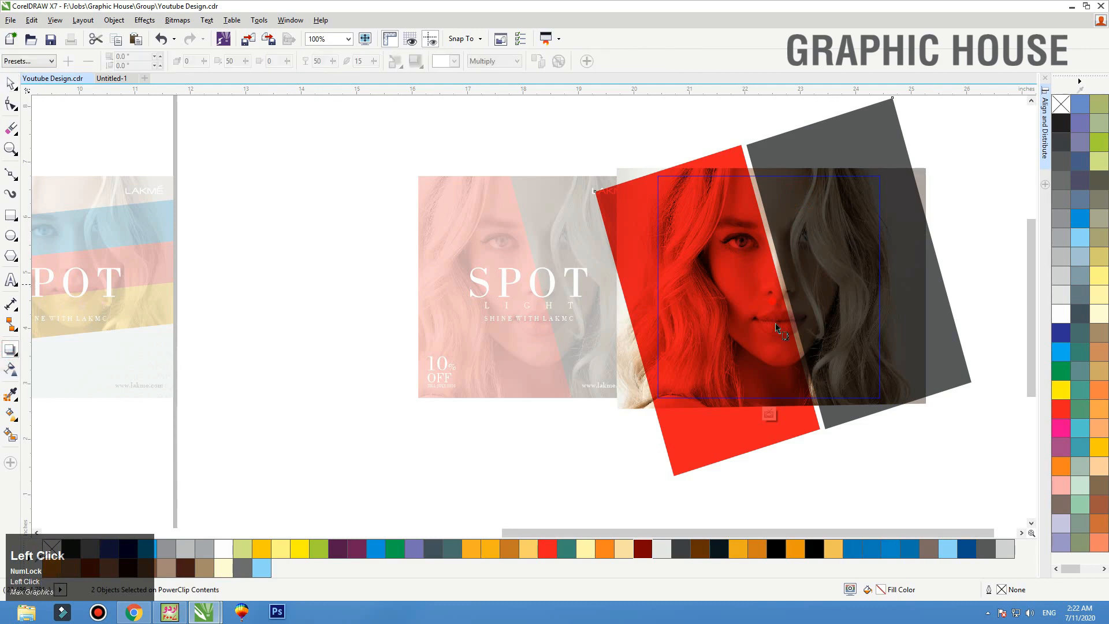
{"action": "left_click_drag", "start_coordinate": [766, 330], "coordinate": [772, 328]}
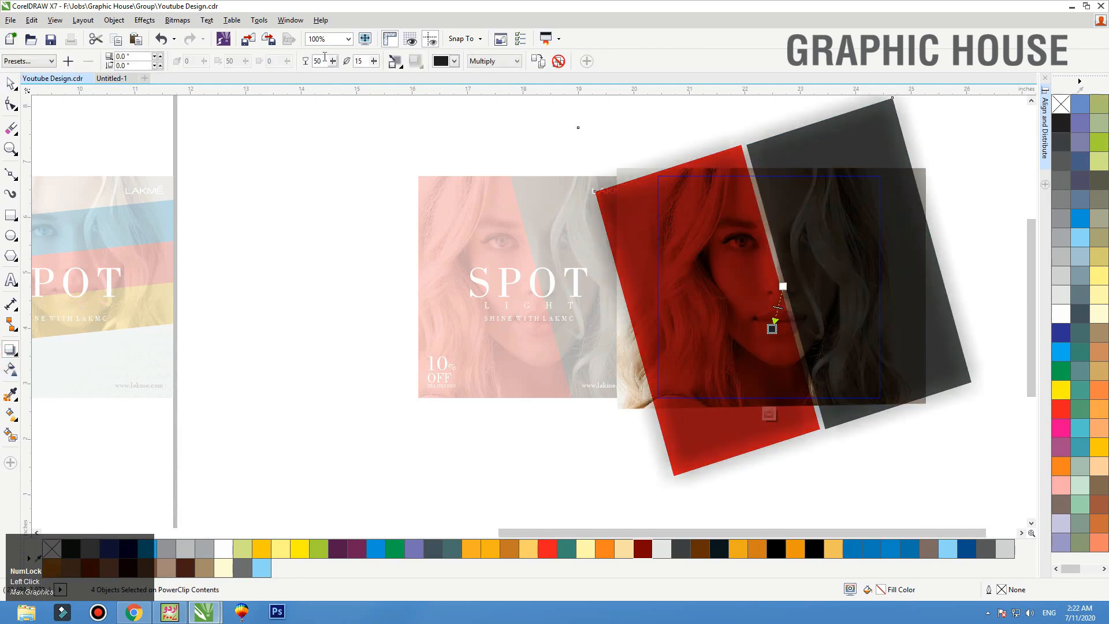
Set the drop shadow on the red and dark rectangles to opacity 44 and feathering 3.
{"action": "left_click", "coordinate": [326, 60]}
{"action": "type", "text": "44"}
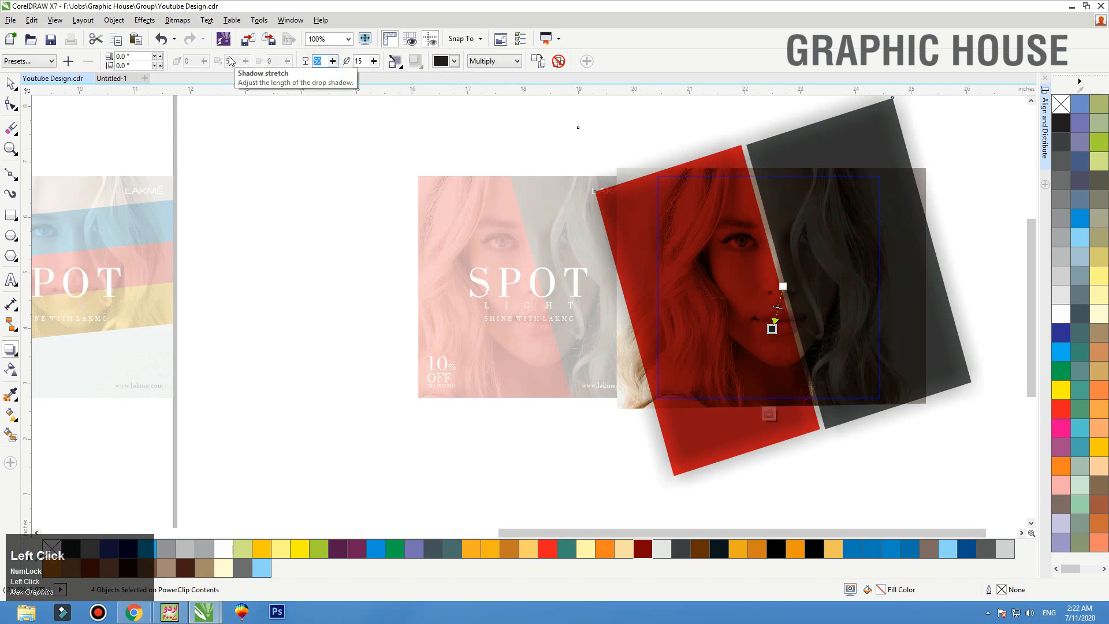
{"action": "key", "text": "Tab"}
{"action": "type", "text": "3"}
{"action": "key", "text": "Tab"}
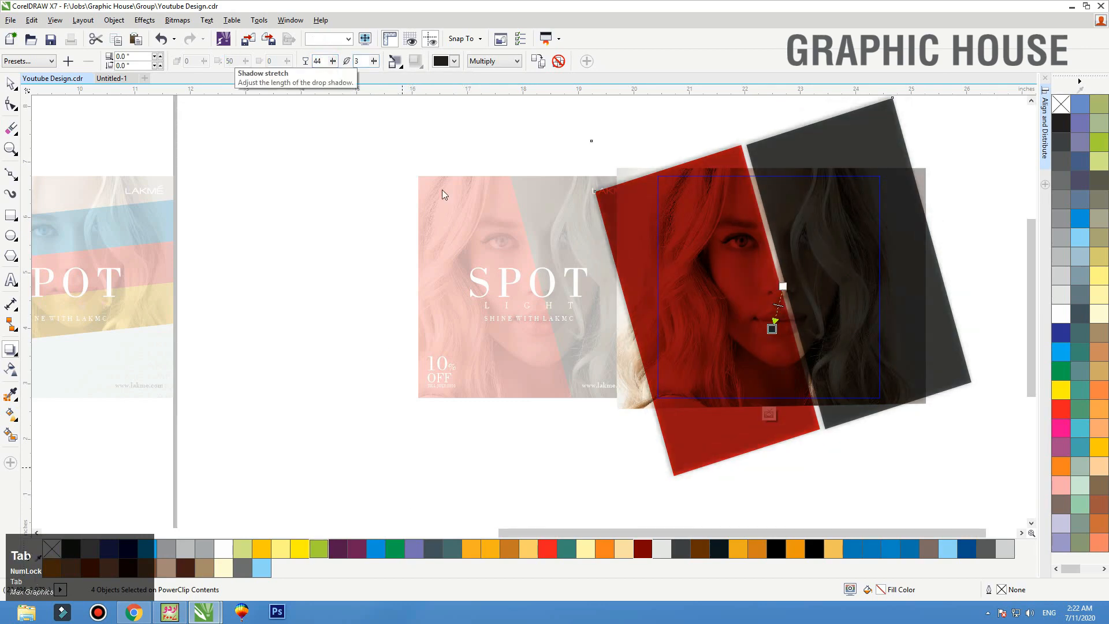
Clear the drop shadow from the two rectangles and finish editing the duplicate post's PowerClip.
{"action": "left_click", "coordinate": [618, 128]}
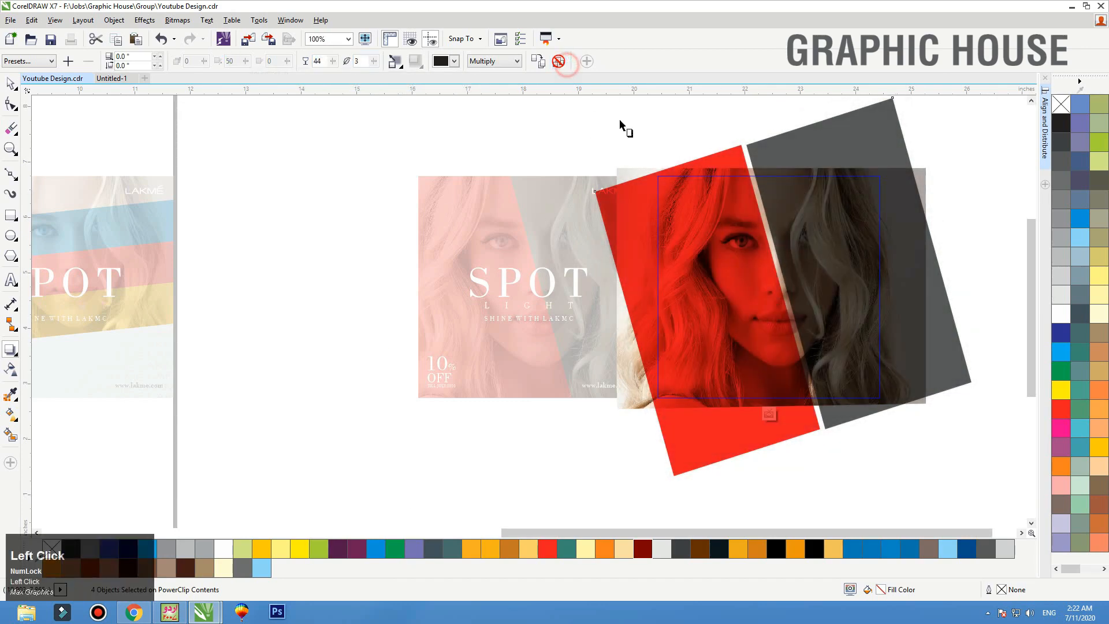
{"action": "key", "text": "space"}
{"action": "left_click", "coordinate": [703, 123], "text": "ctrl"}
{"action": "left_click", "coordinate": [735, 131]}
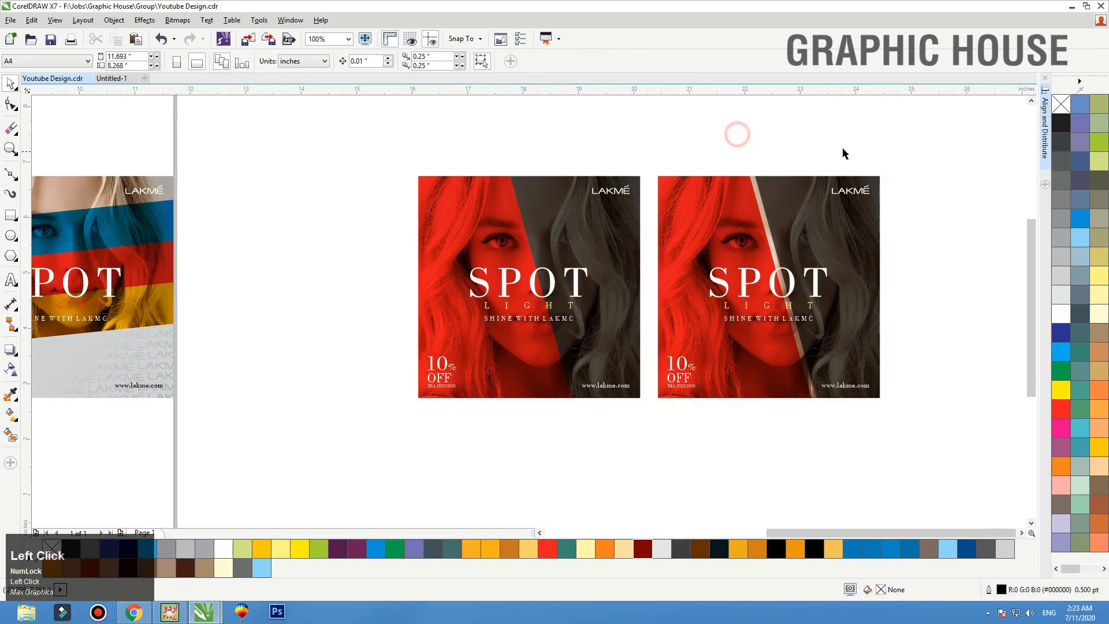
{"action": "left_click_drag", "start_coordinate": [928, 141], "coordinate": [444, 431]}
{"action": "key", "text": "shift+F2"}
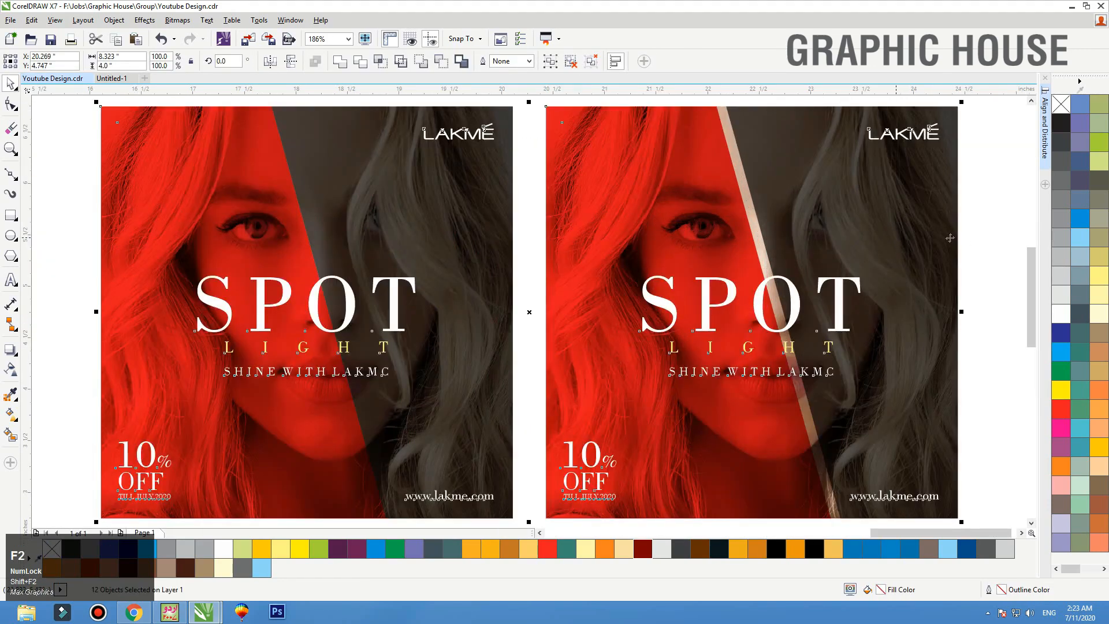
{"action": "left_click", "coordinate": [979, 238]}
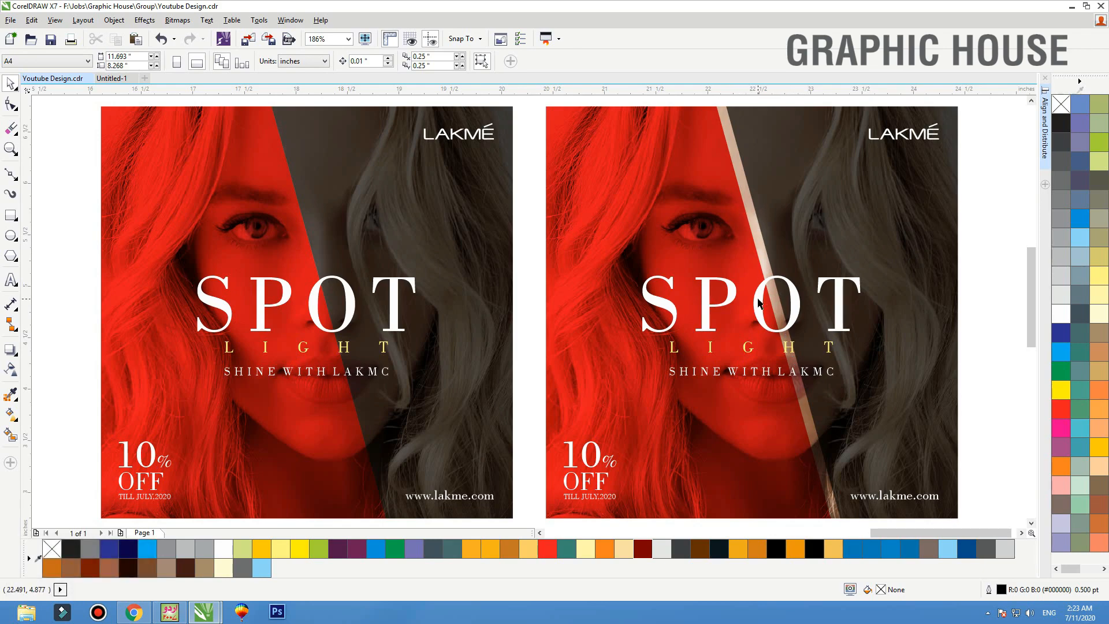
Undo the recent PowerClip edits on the duplicate post back to before the red and dark rectangles were separated.
{"action": "left_click", "coordinate": [671, 287]}
{"action": "scroll", "coordinate": [671, 287], "scroll_direction": "down", "scroll_amount": 3}
{"action": "key", "text": "ctrl+z"}
{"action": "key", "text": "ctrl+z"}
{"action": "key", "text": "ctrl+z"}
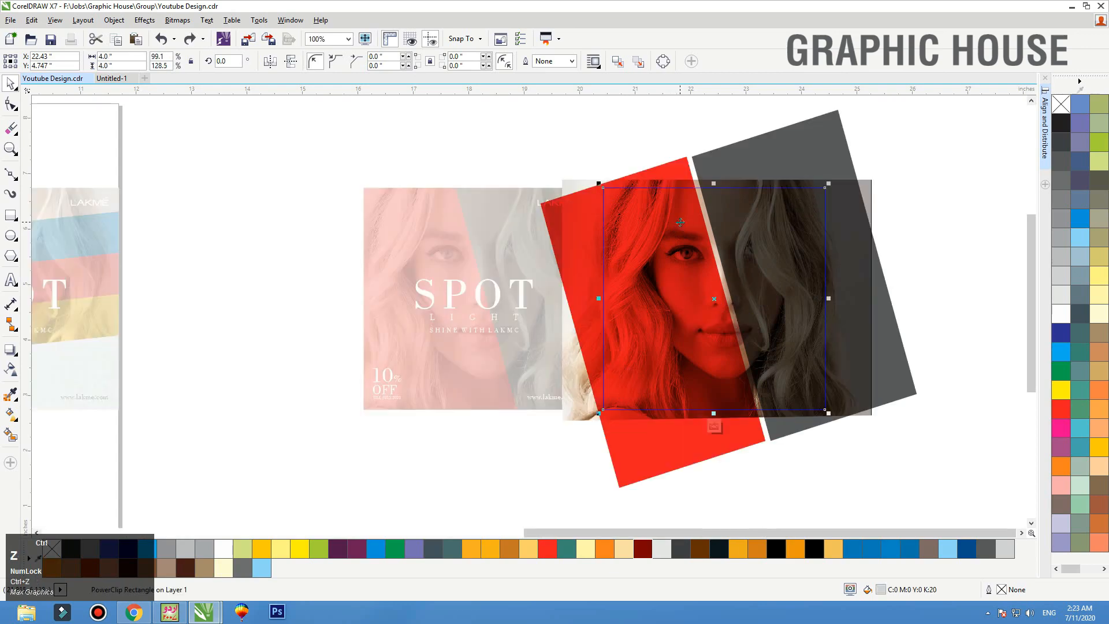
{"action": "key", "text": "ctrl+z"}
{"action": "key", "text": "ctrl+z"}
{"action": "key", "text": "ctrl+z"}
{"action": "key", "text": "ctrl+z"}
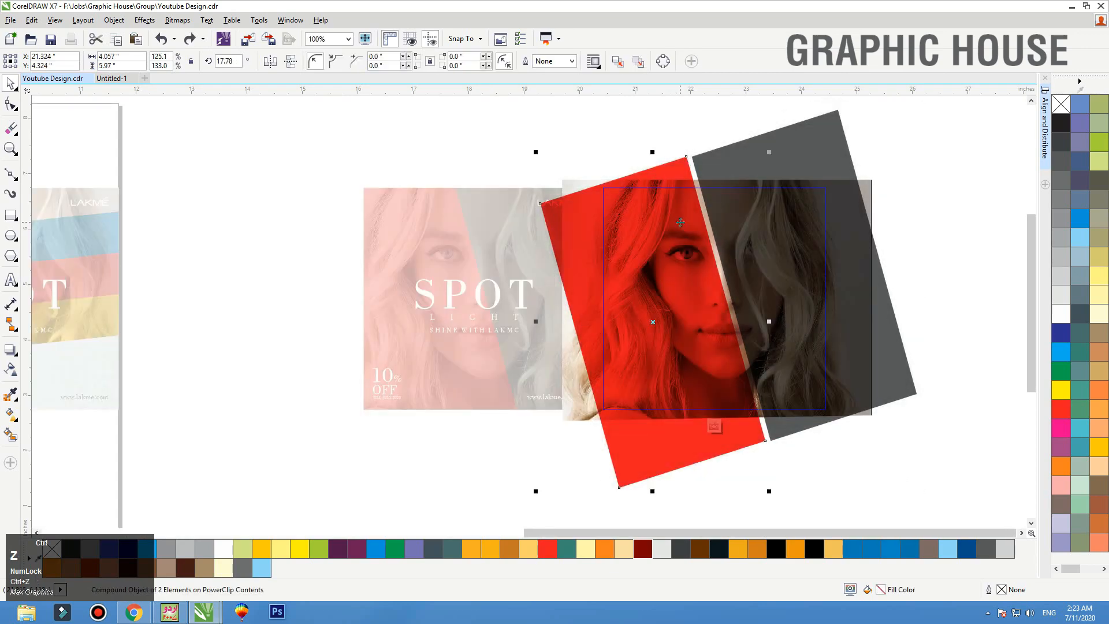
Inside the duplicate post's PowerClip, draw a thin vertical rectangle about 0.05 by 5.85 inches, filled white without an outline.
{"action": "left_click", "coordinate": [680, 222], "text": "ctrl"}
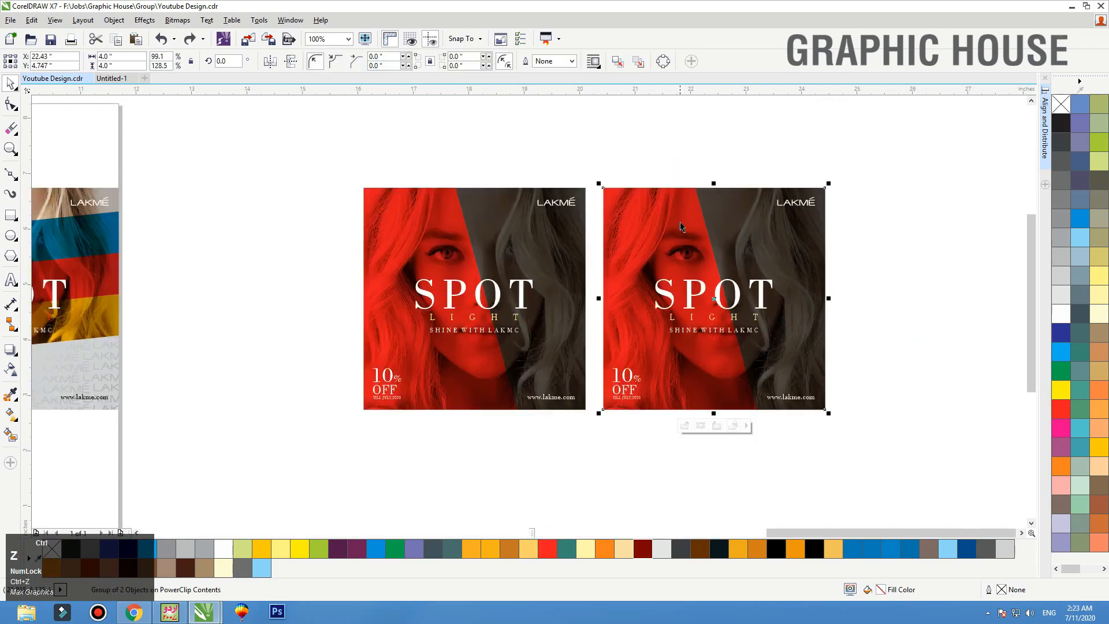
{"action": "left_click", "coordinate": [684, 228]}
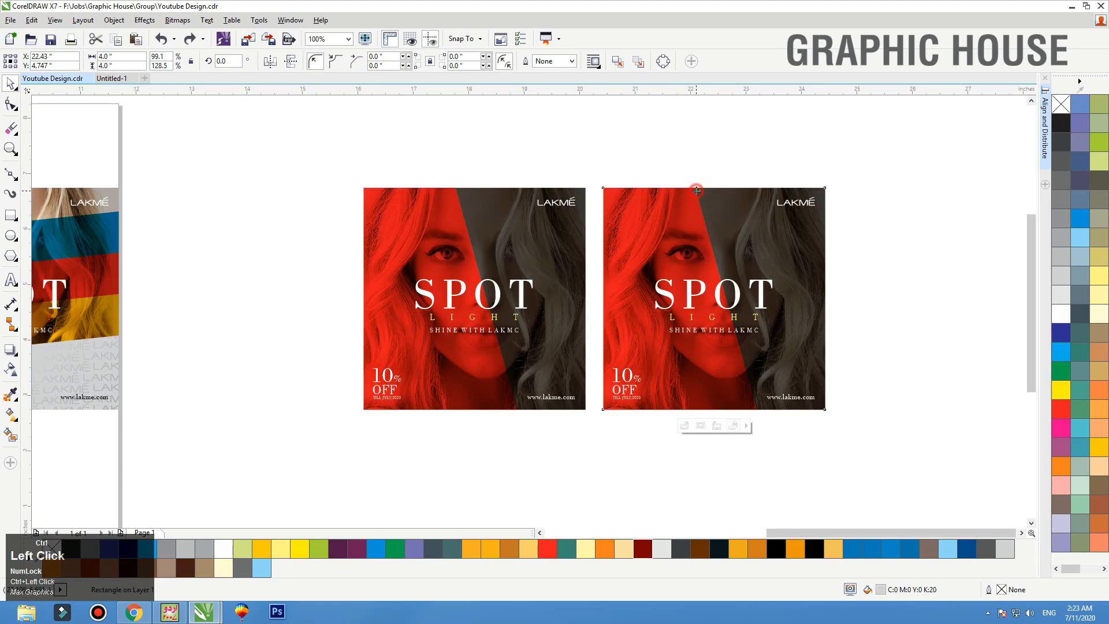
{"action": "left_click", "coordinate": [691, 428]}
{"action": "left_click", "coordinate": [10, 216]}
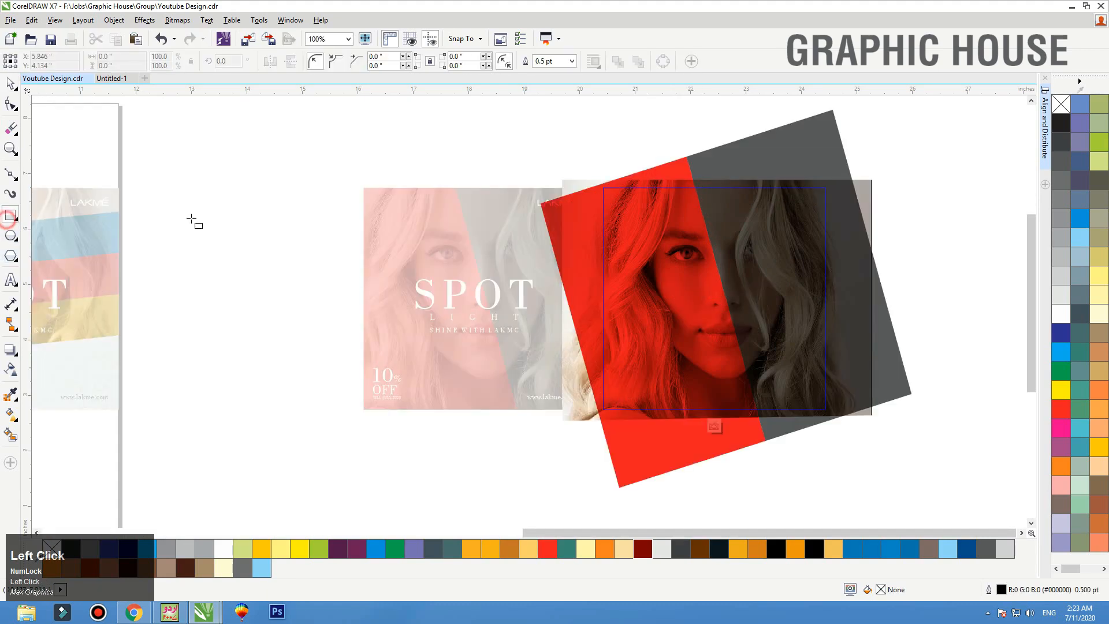
{"action": "left_click_drag", "start_coordinate": [690, 141], "coordinate": [692, 466]}
{"action": "key", "text": "space"}
{"action": "left_click", "coordinate": [1061, 314]}
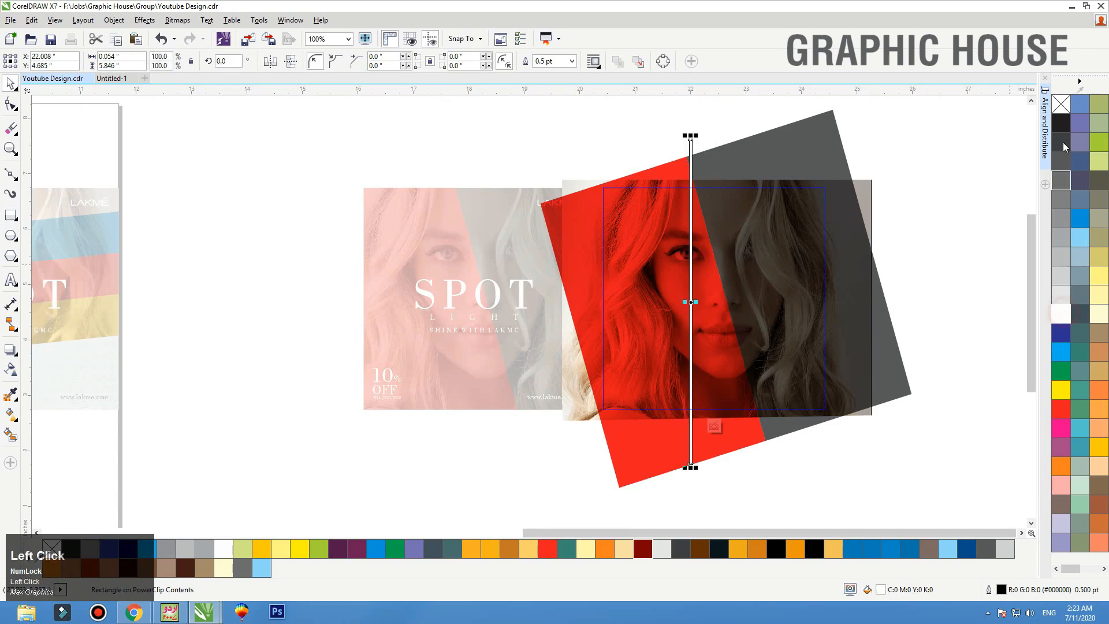
{"action": "right_click", "coordinate": [1060, 104]}
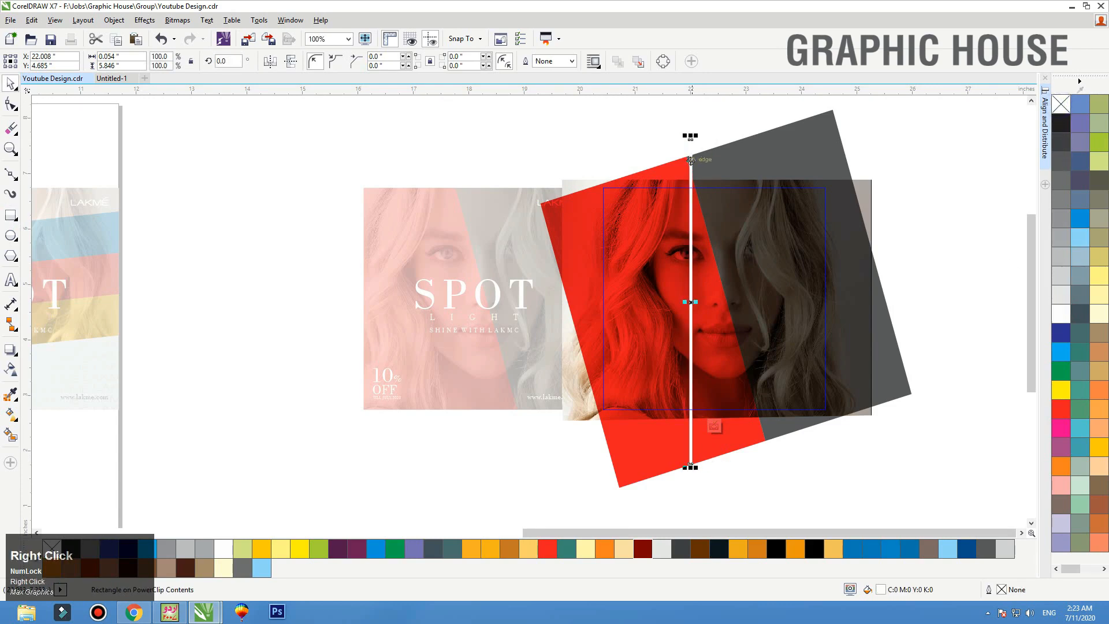
Rotate the white strip about 15 degrees around the top of the seam and move it onto the red and dark boundary.
{"action": "left_click", "coordinate": [691, 161]}
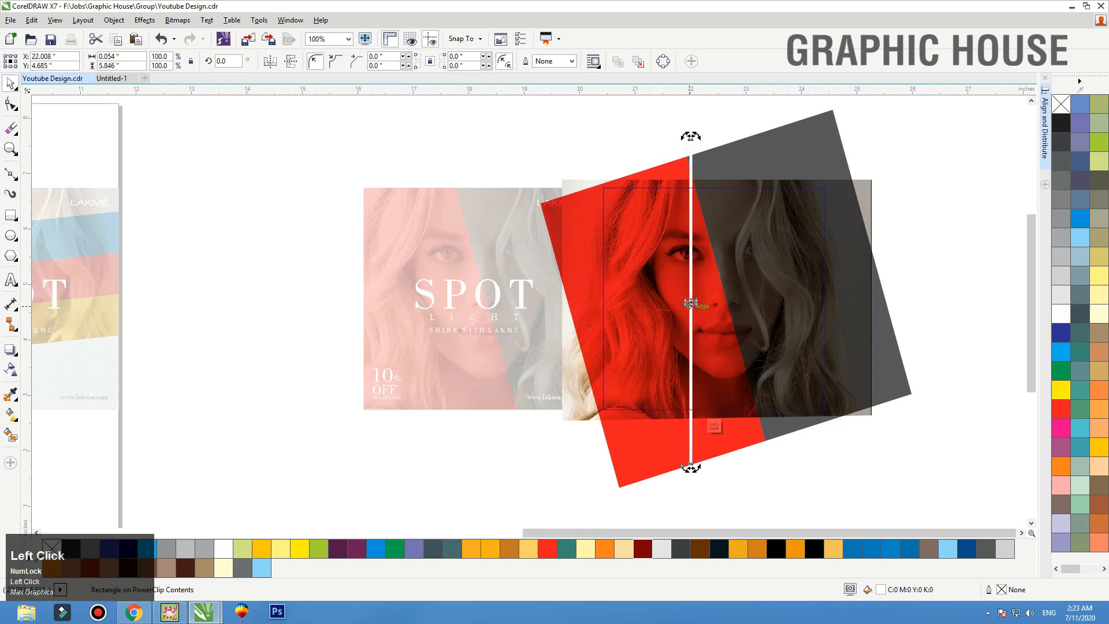
{"action": "left_click_drag", "start_coordinate": [690, 303], "coordinate": [690, 161]}
{"action": "left_click_drag", "start_coordinate": [695, 469], "coordinate": [775, 467]}
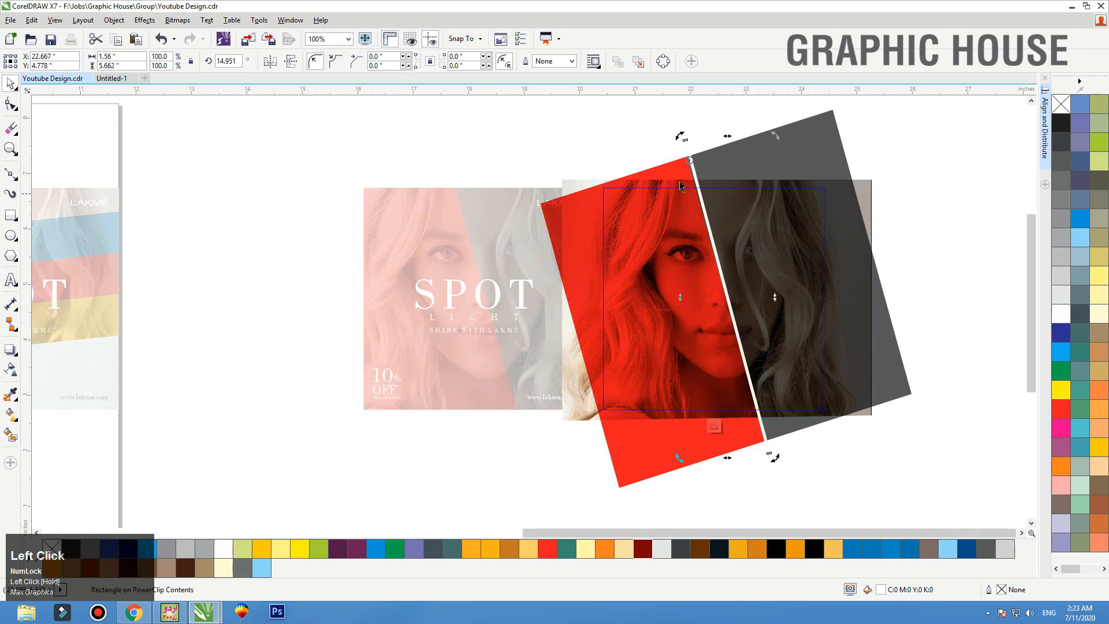
{"action": "scroll", "coordinate": [655, 260], "scroll_direction": "up", "scroll_amount": 5}
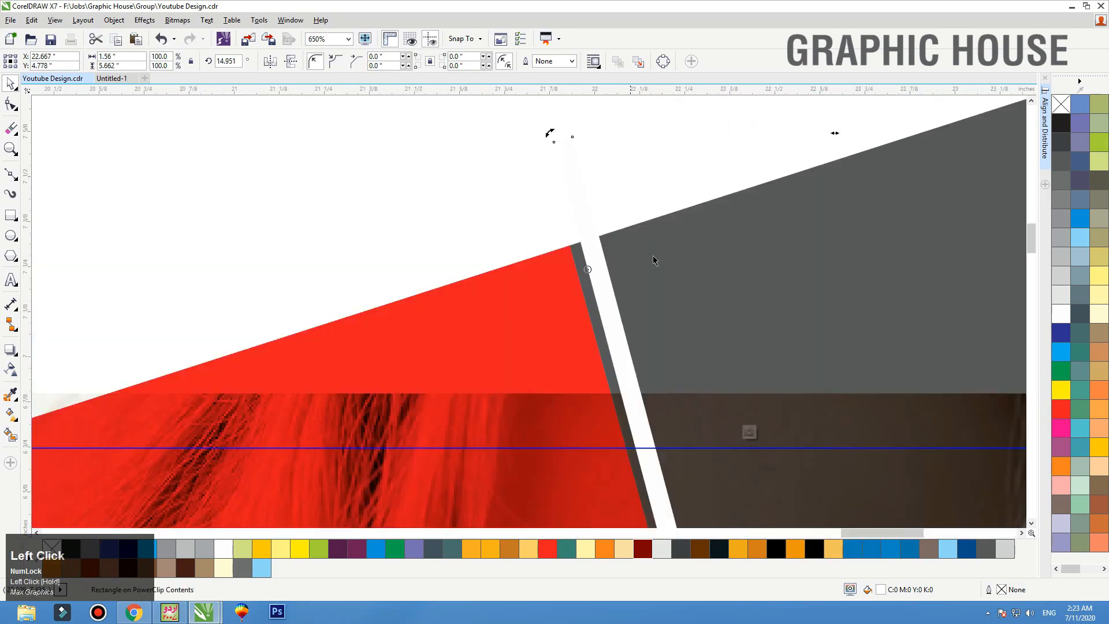
{"action": "left_click_drag", "start_coordinate": [607, 290], "coordinate": [576, 179]}
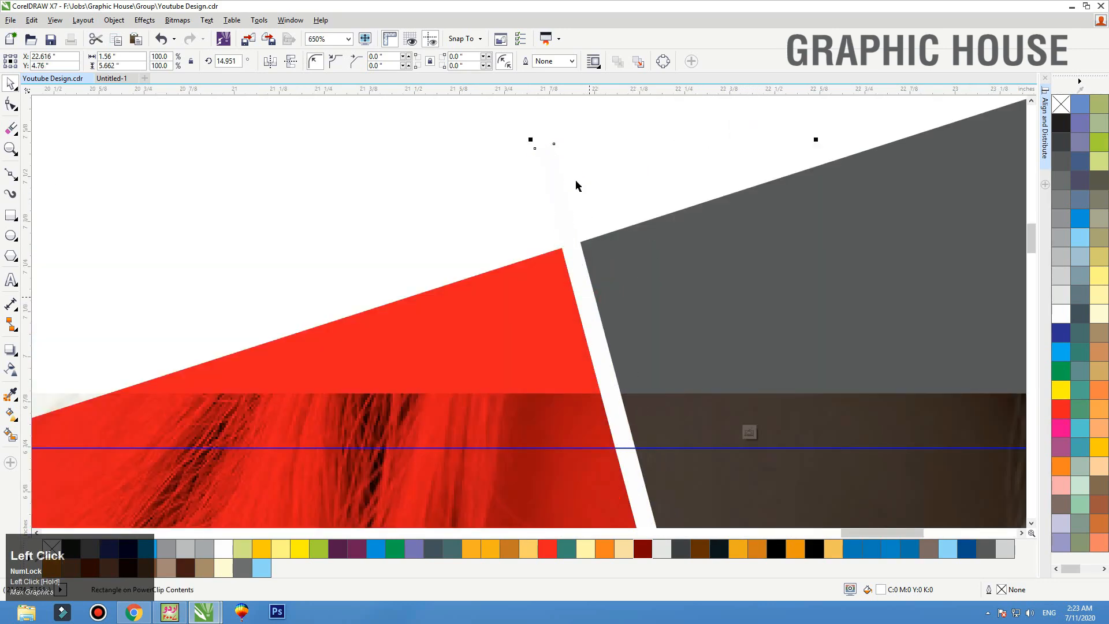
Adjust the white strip's lower end to cover the seam there and finish editing the PowerClip.
{"action": "key", "text": "F3"}
{"action": "key", "text": "F3"}
{"action": "key", "text": "F2"}
{"action": "left_click_drag", "start_coordinate": [664, 323], "coordinate": [545, 425]}
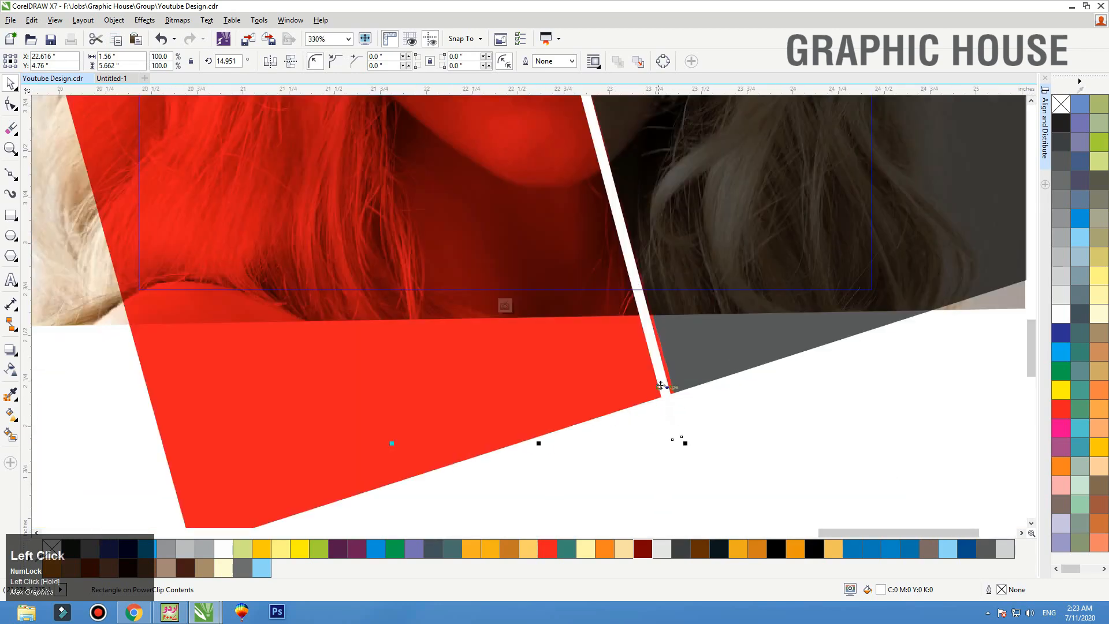
{"action": "left_click_drag", "start_coordinate": [685, 445], "coordinate": [697, 448]}
{"action": "left_click", "coordinate": [785, 442], "text": "ctrl"}
{"action": "key", "text": "shift+F2"}
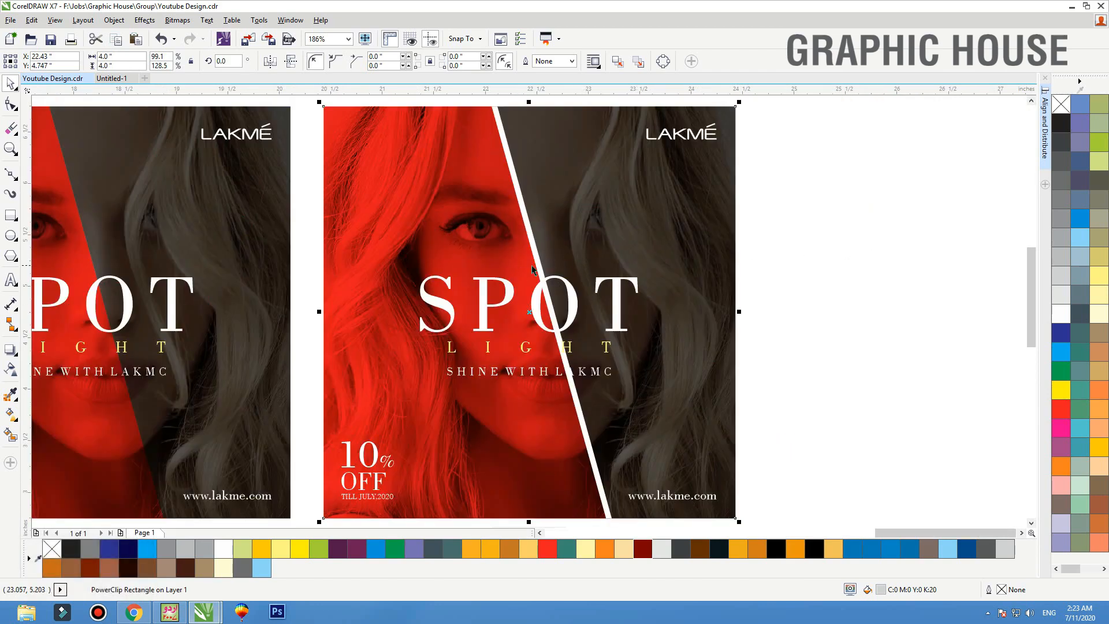
Resize the duplicate post's SPOT LIGHT text block to about 2.15 inches wide and centre it horizontally, slightly below the post's middle.
{"action": "left_click", "coordinate": [572, 307]}
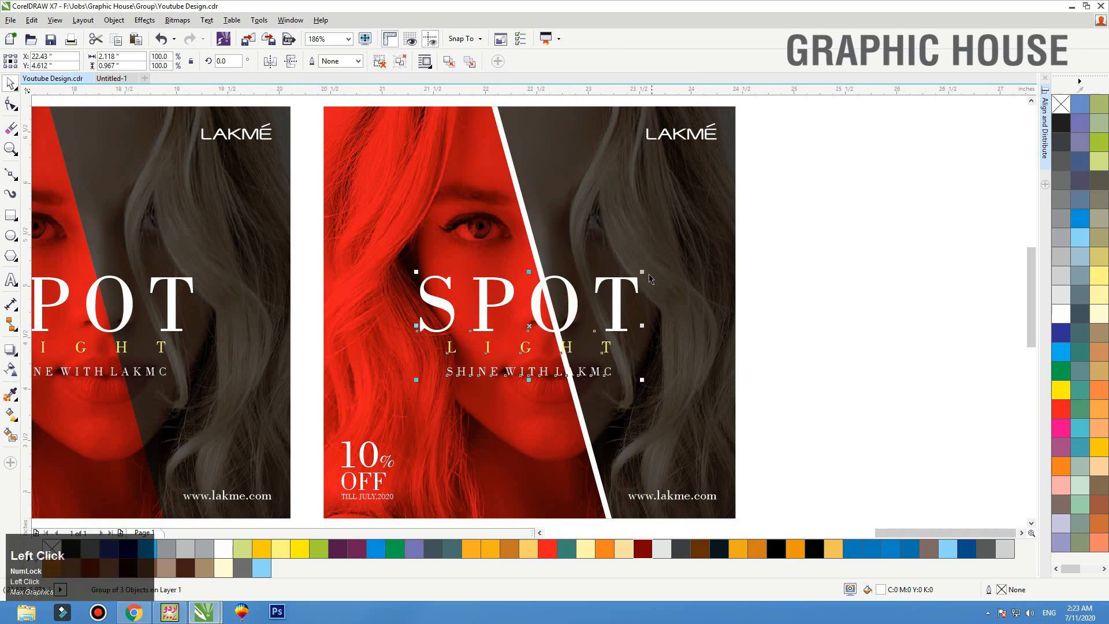
{"action": "left_click_drag", "start_coordinate": [643, 272], "coordinate": [460, 361]}
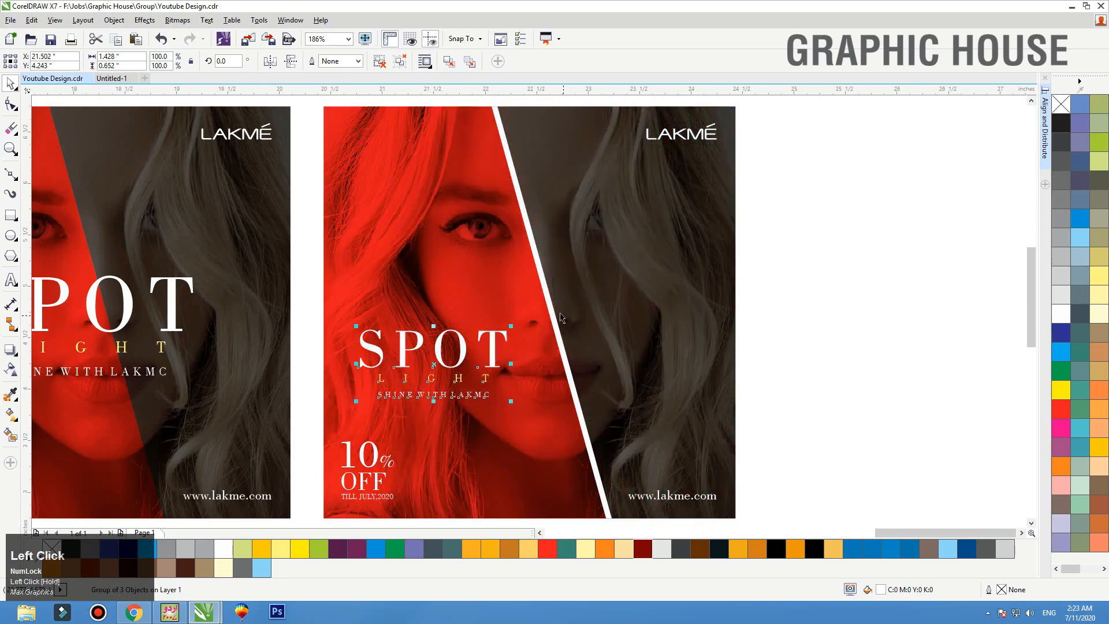
{"action": "left_click_drag", "start_coordinate": [532, 316], "coordinate": [740, 245]}
{"action": "left_click", "coordinate": [584, 250], "text": "shift"}
{"action": "key", "text": "e"}
{"action": "left_click", "coordinate": [819, 260]}
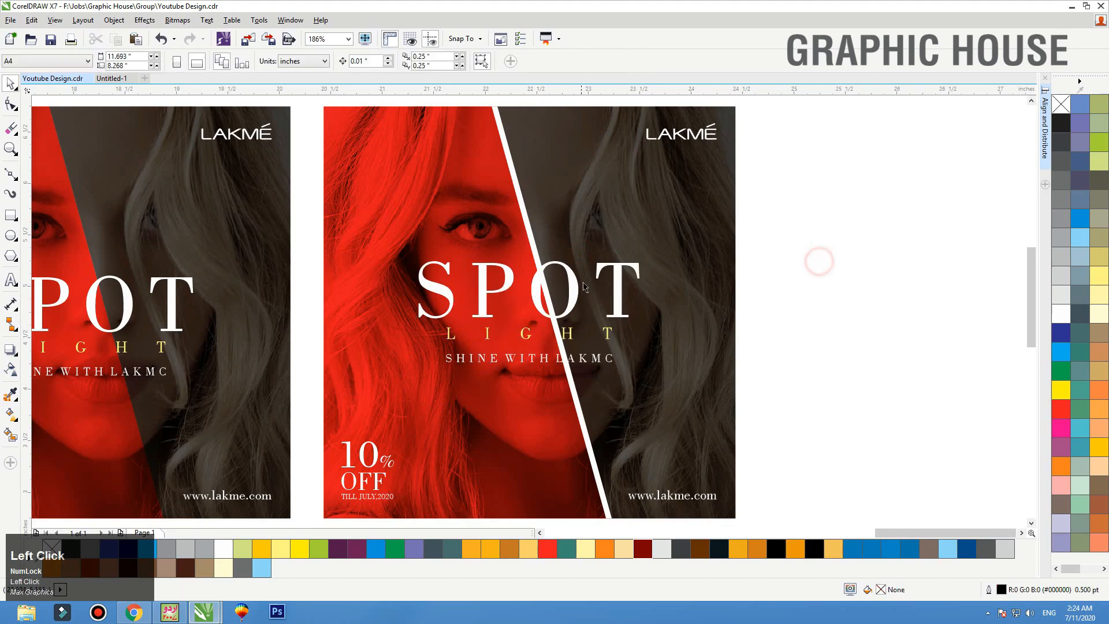
{"action": "mouse_move", "coordinate": [570, 297]}
{"action": "left_mouse_down"}
{"action": "mouse_move", "coordinate": [546, 277]}
{"action": "mouse_move", "coordinate": [547, 294]}
{"action": "left_mouse_up"}
{"action": "left_click", "coordinate": [862, 300]}
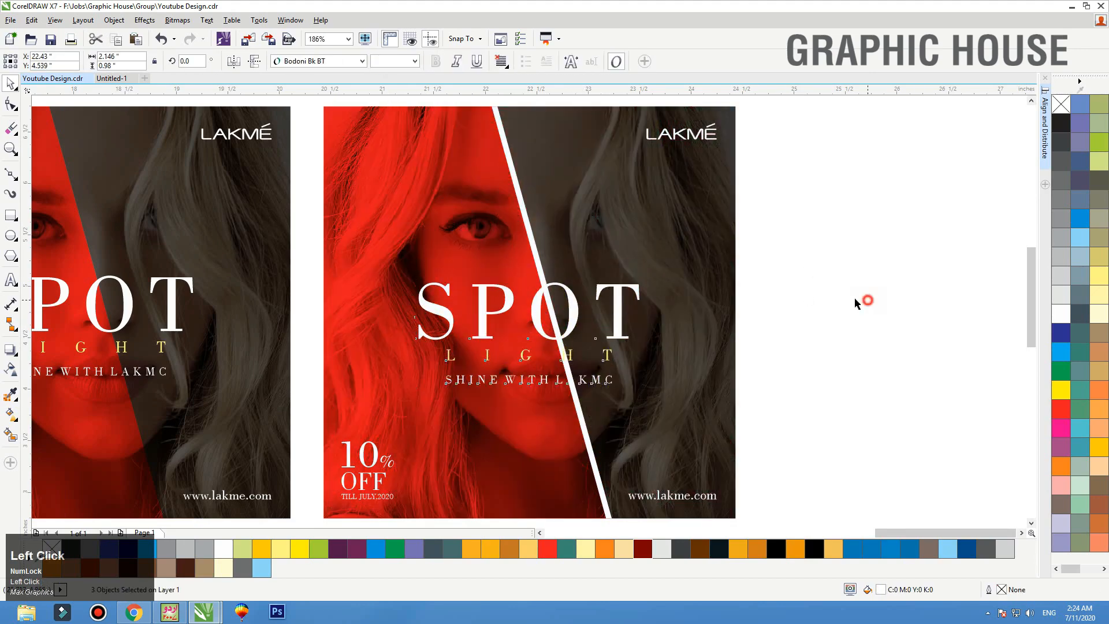
Add a black Multiply drop shadow to the word SPOT with opacity 88 and feathering 5.
{"action": "left_click", "coordinate": [571, 326]}
{"action": "left_click", "coordinate": [10, 349]}
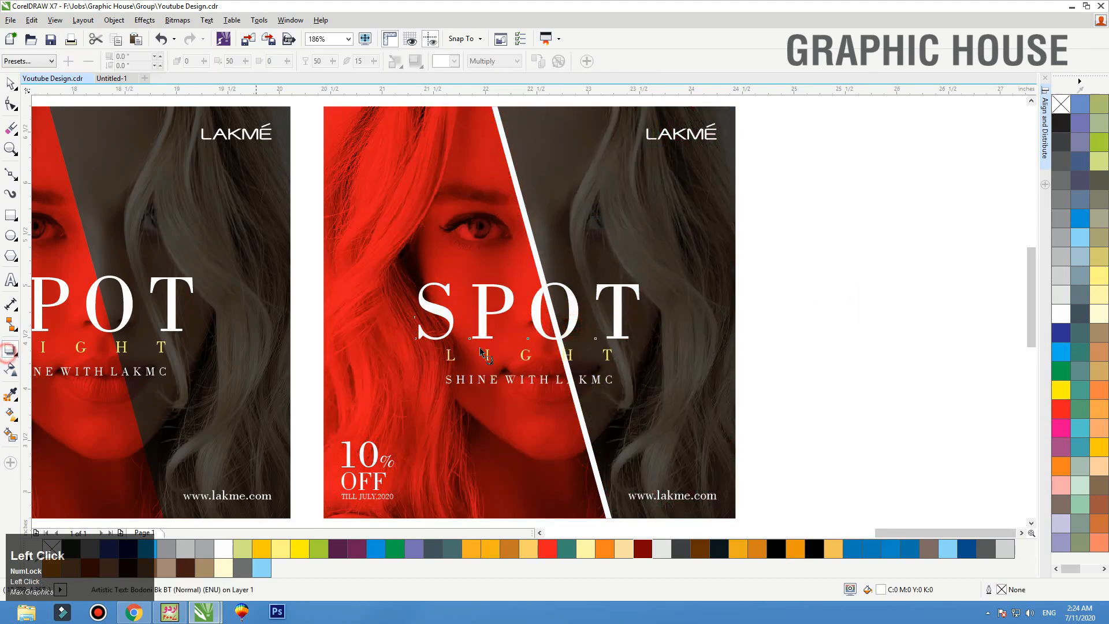
{"action": "left_click_drag", "start_coordinate": [529, 311], "coordinate": [521, 329]}
{"action": "left_click_drag", "start_coordinate": [326, 62], "coordinate": [197, 47]}
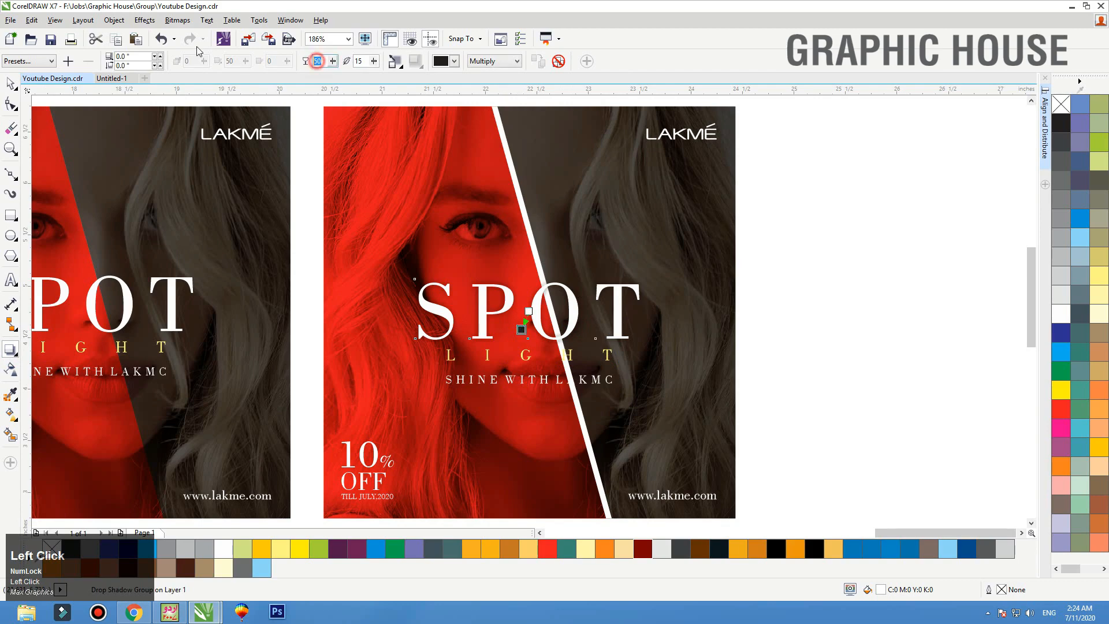
{"action": "type", "text": "88"}
{"action": "key", "text": "Tab"}
{"action": "type", "text": "5"}
{"action": "key", "text": "Return"}
{"action": "key", "text": "F2"}
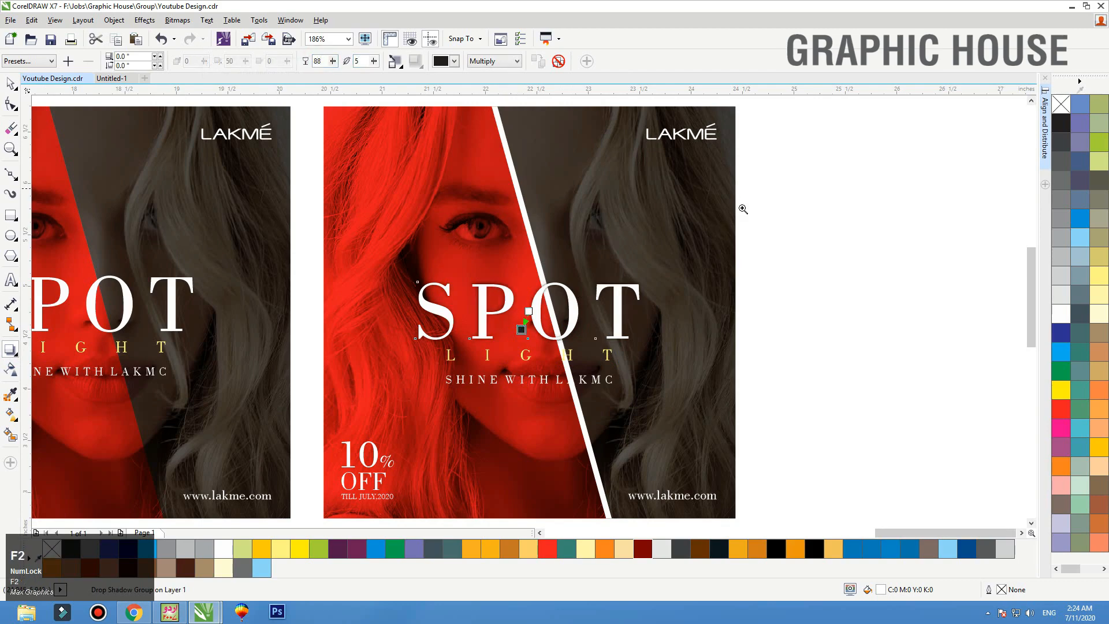
{"action": "left_click_drag", "start_coordinate": [744, 213], "coordinate": [340, 465]}
{"action": "key", "text": "space"}
Nudge the shadow of SPOT slightly downward and shift the word LIGHT down a little.
{"action": "left_click", "coordinate": [671, 276]}
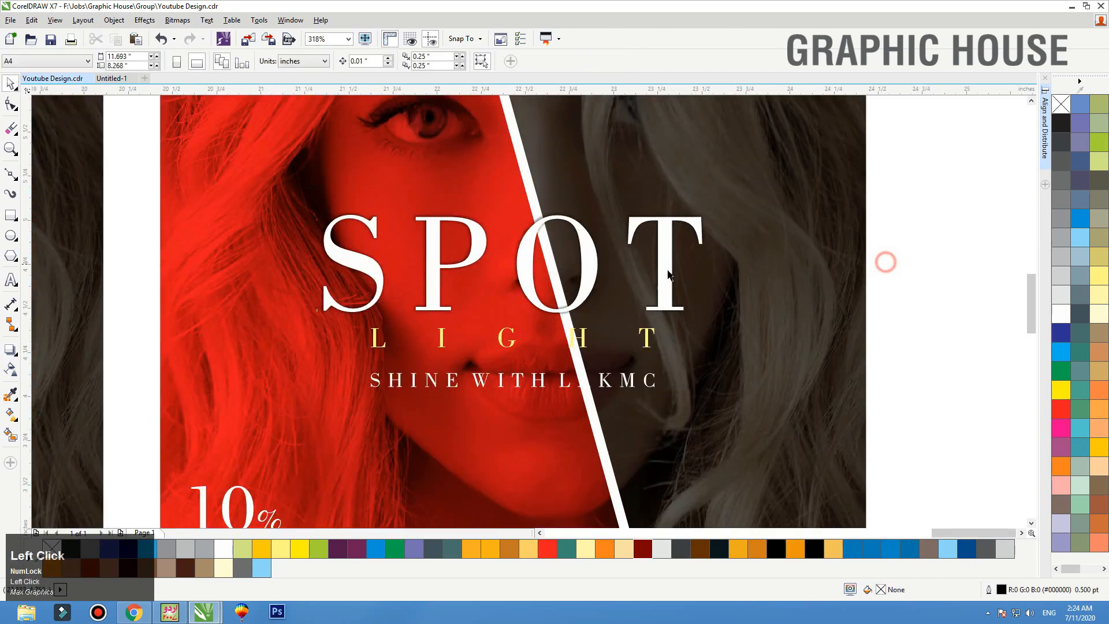
{"action": "key", "text": "Down"}
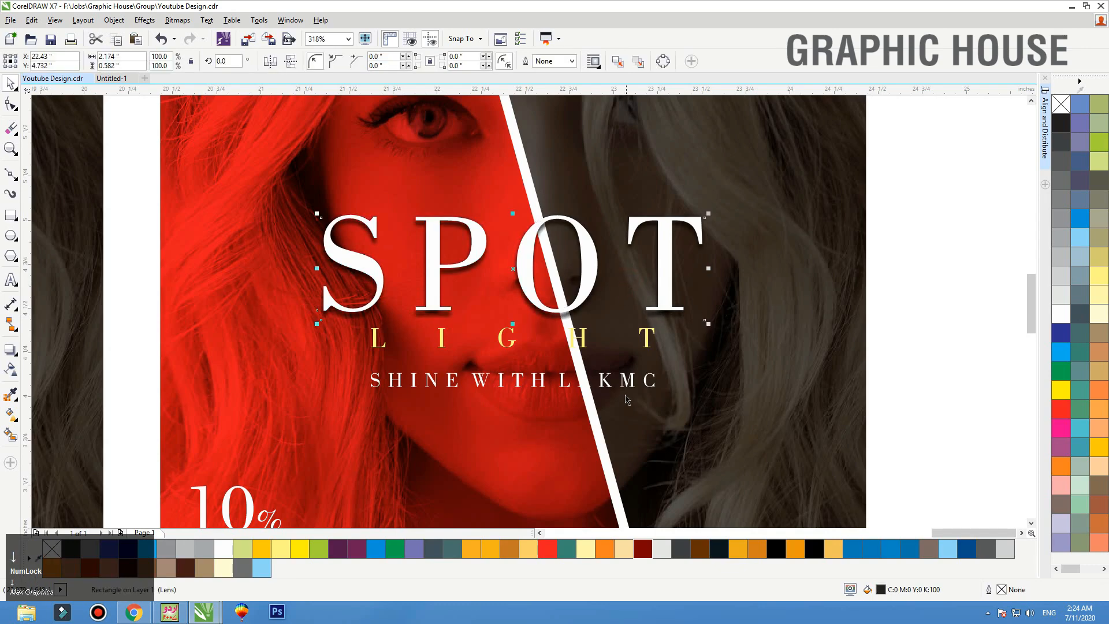
{"action": "left_click", "coordinate": [605, 381]}
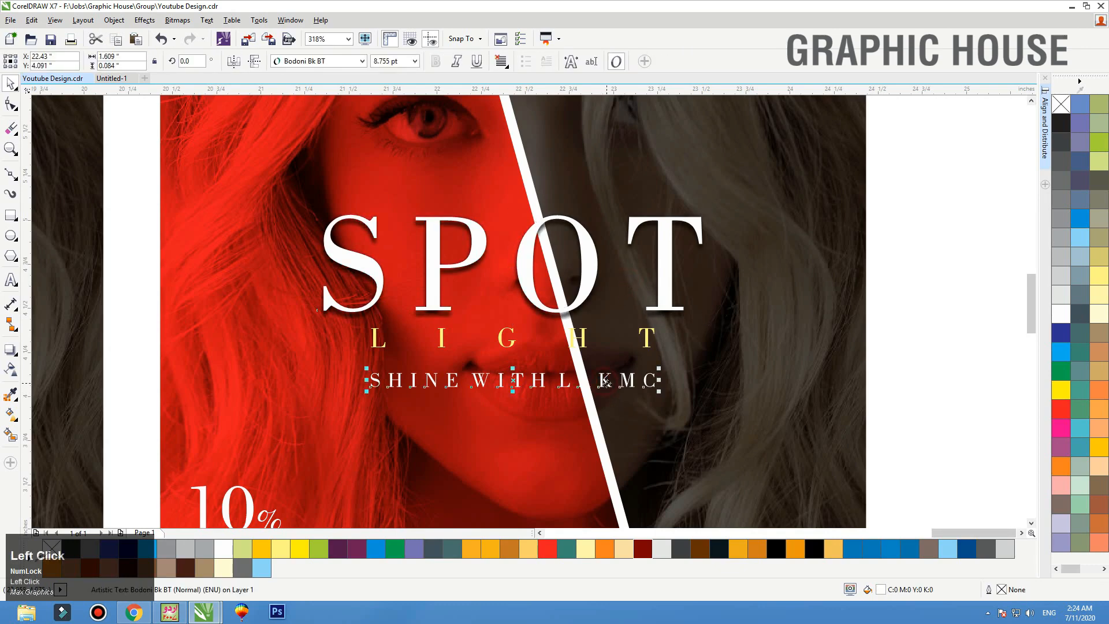
{"action": "left_click", "coordinate": [579, 341]}
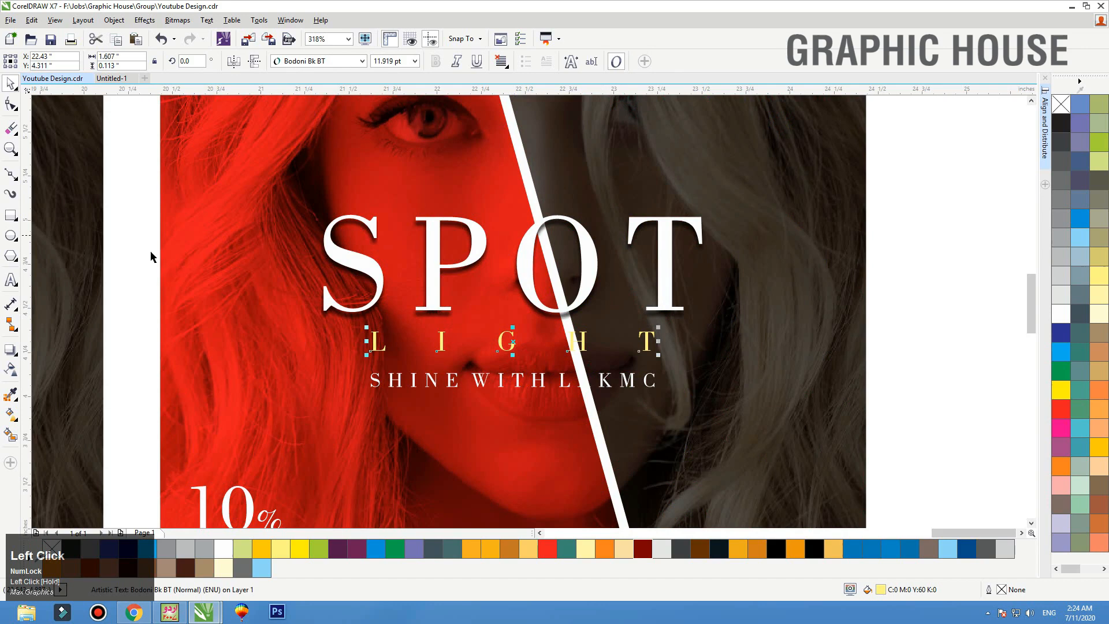
Draw a rectangle about 1.98 by 0.22 inches over LIGHT, filled white without an outline, and give it uniform transparency.
{"action": "left_click", "coordinate": [10, 215]}
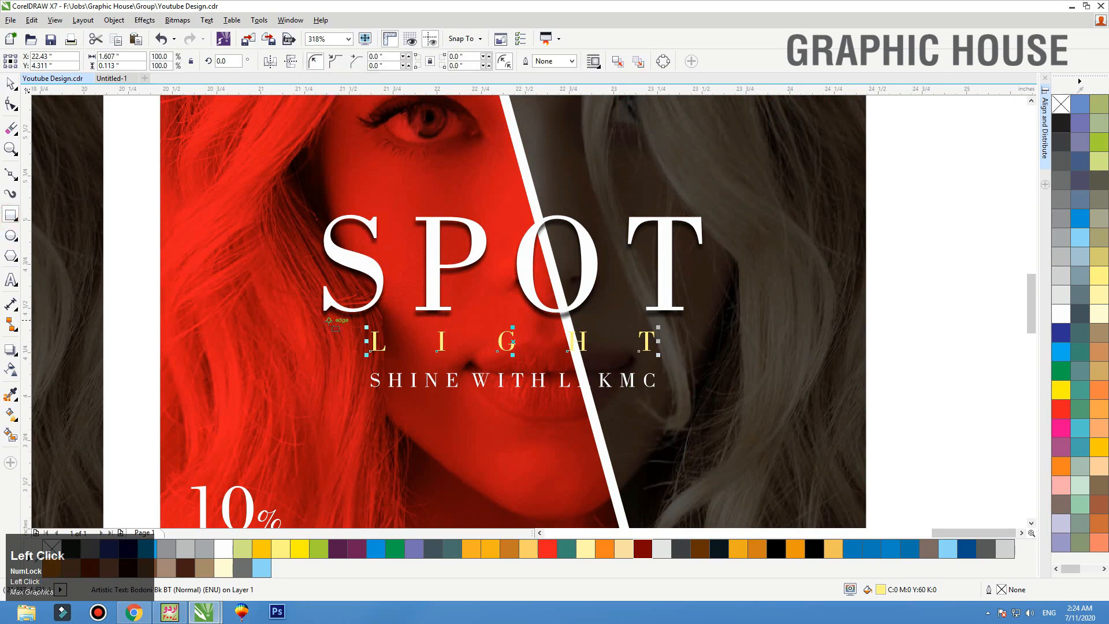
{"action": "left_click_drag", "start_coordinate": [326, 318], "coordinate": [681, 363]}
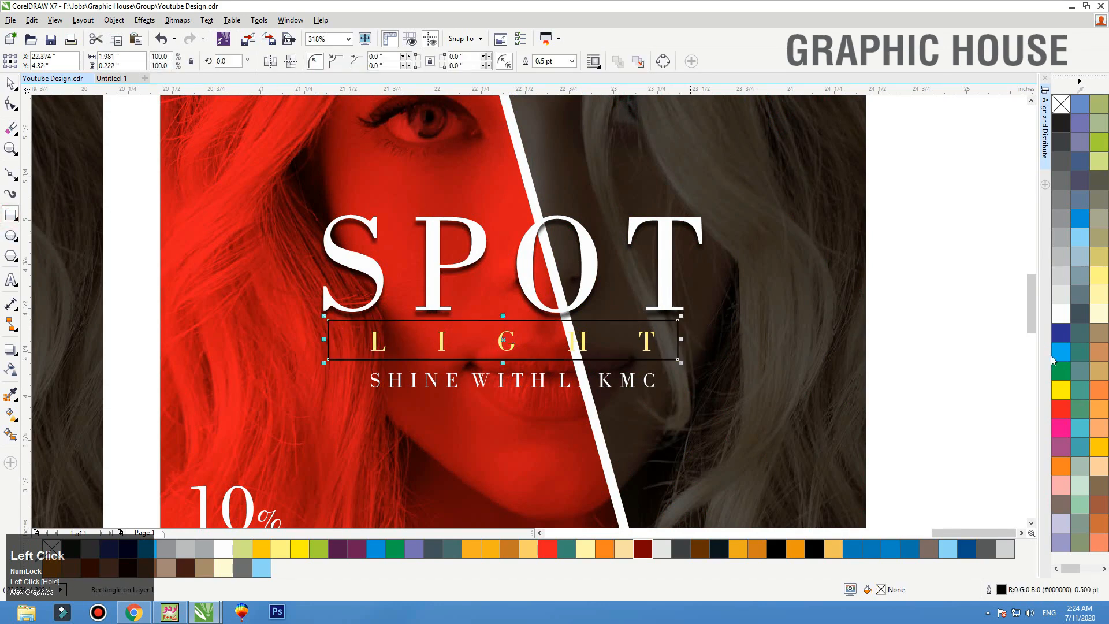
{"action": "left_click", "coordinate": [1061, 314]}
{"action": "right_click", "coordinate": [1062, 104]}
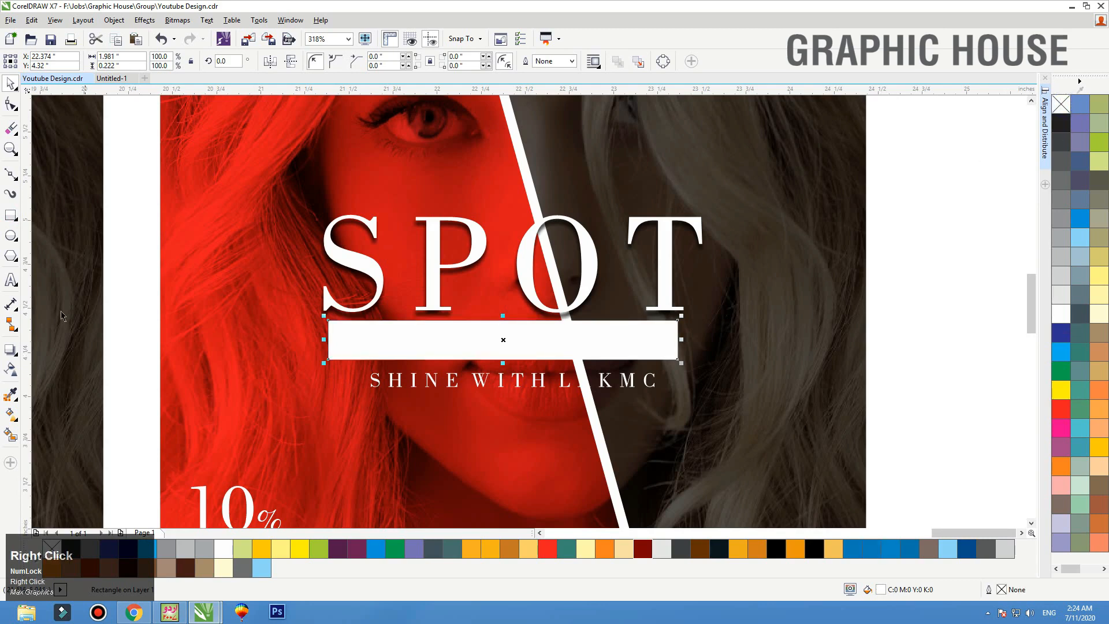
{"action": "left_click", "coordinate": [11, 370]}
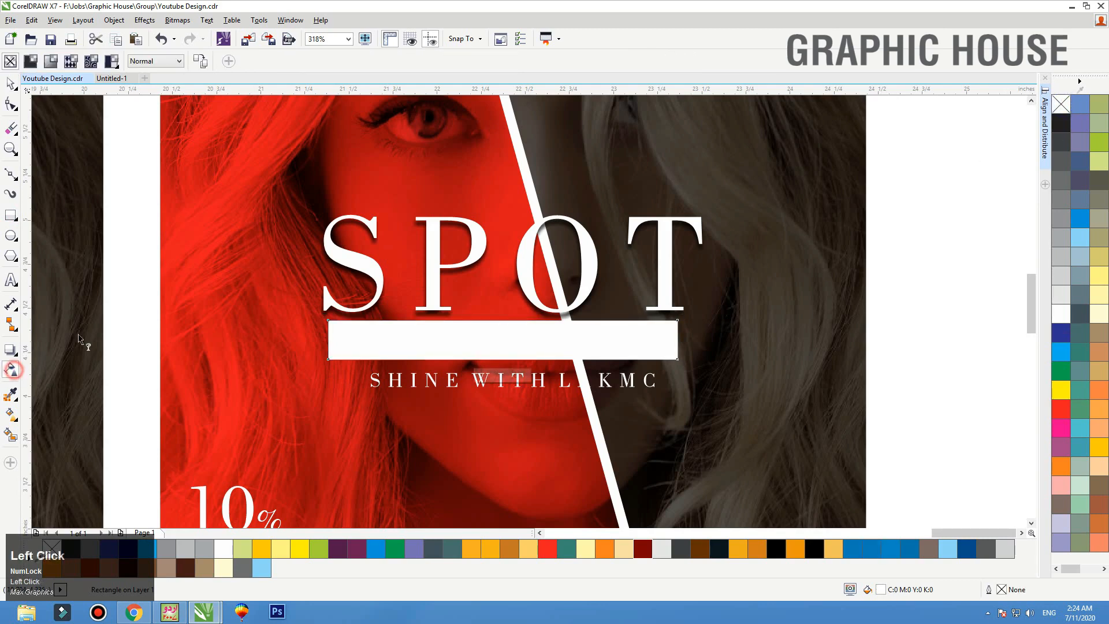
{"action": "left_click", "coordinate": [30, 60]}
{"action": "left_click", "coordinate": [10, 82]}
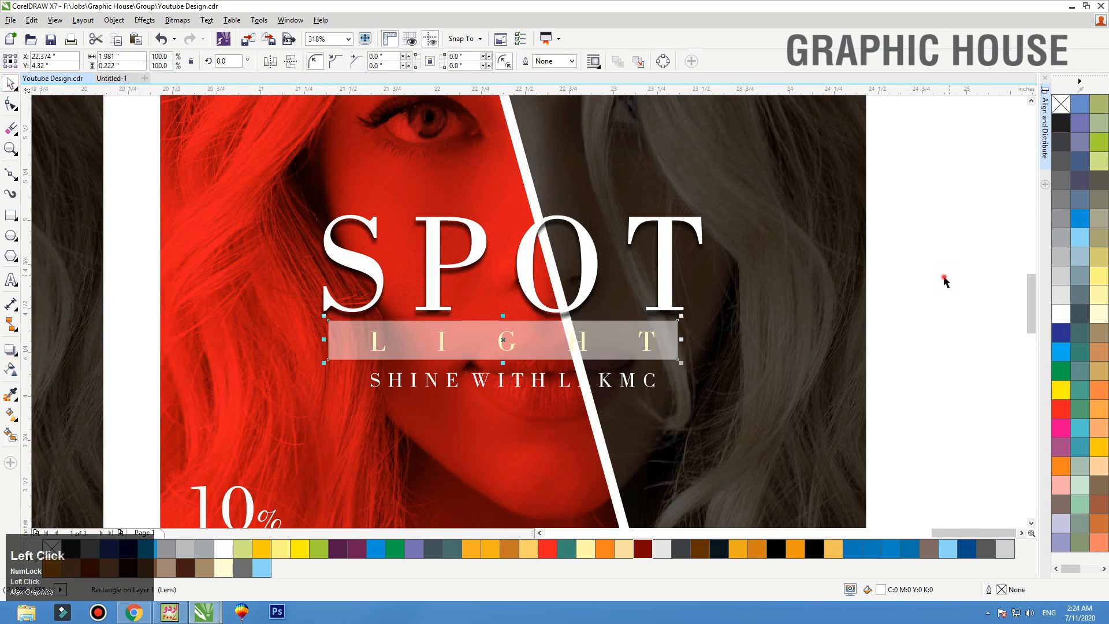
Bring the word LIGHT in front of the translucent white rectangle and fill it with 100% black.
{"action": "left_click_drag", "start_coordinate": [944, 282], "coordinate": [362, 369]}
{"action": "key", "text": "shift+Page_Up"}
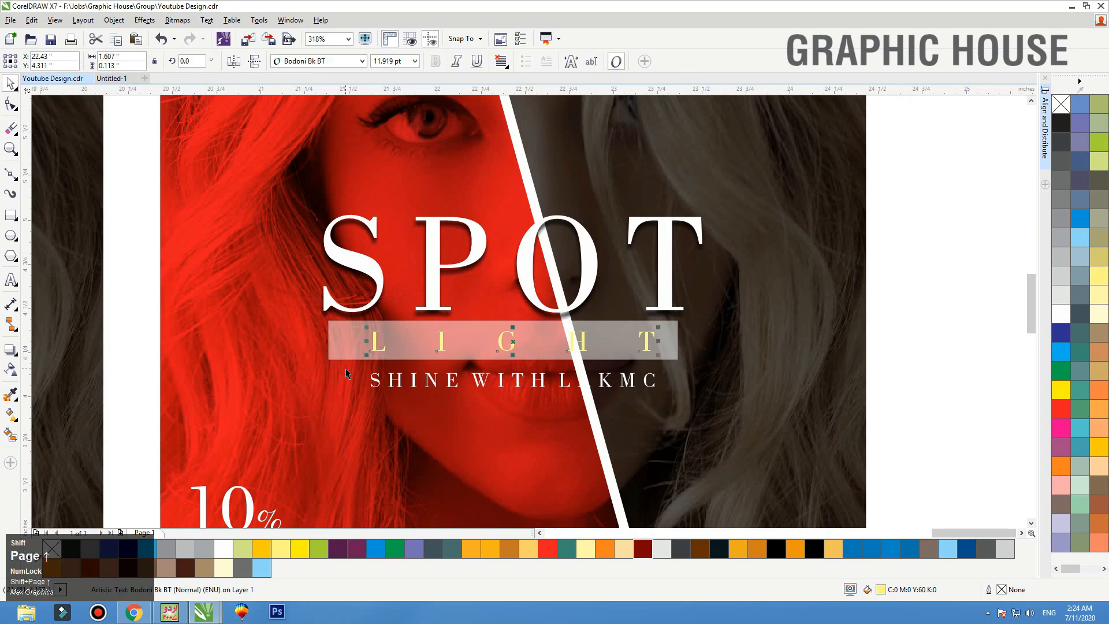
{"action": "left_click", "coordinate": [1061, 122]}
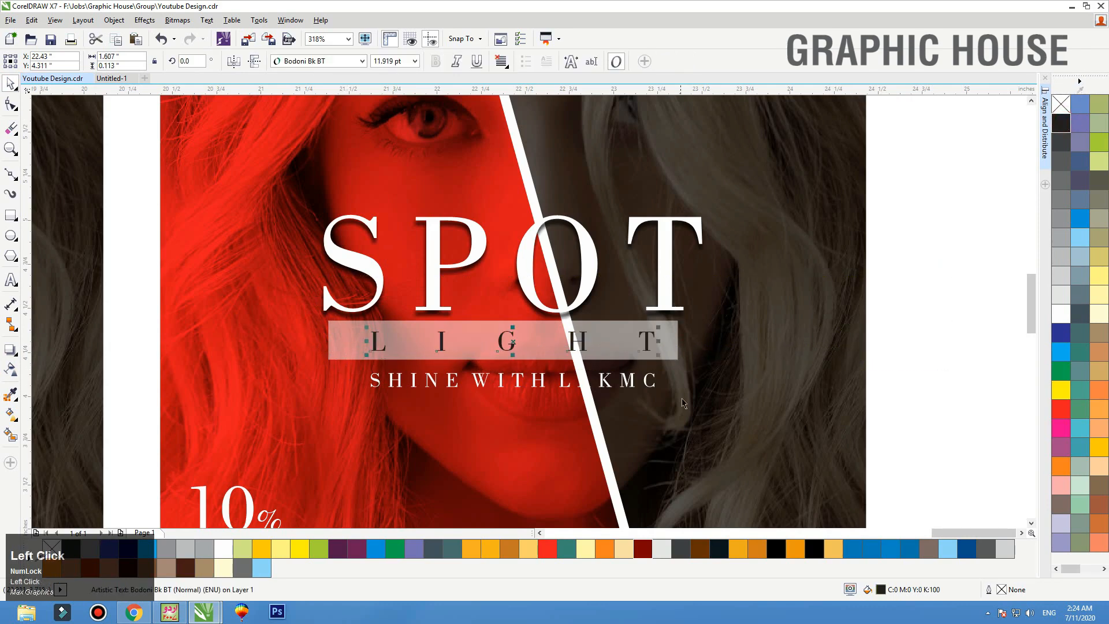
Centre the word LIGHT horizontally on the translucent rectangle.
{"action": "left_click", "coordinate": [666, 338], "text": "shift"}
{"action": "key", "text": "c"}
{"action": "left_click", "coordinate": [948, 312]}
Shrink the translucent rectangle behind LIGHT symmetrically to about 1.86 by 0.17 inches.
{"action": "key", "text": "F2"}
{"action": "left_click_drag", "start_coordinate": [810, 268], "coordinate": [240, 388]}
{"action": "left_click", "coordinate": [777, 341]}
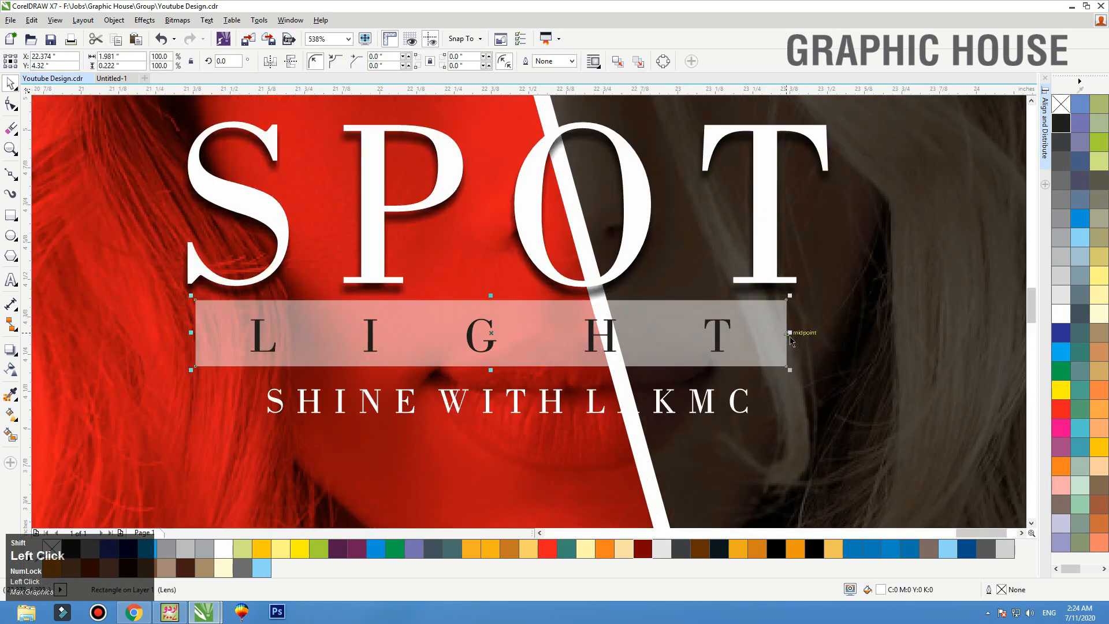
{"action": "left_click_drag", "start_coordinate": [786, 333], "coordinate": [772, 333]}
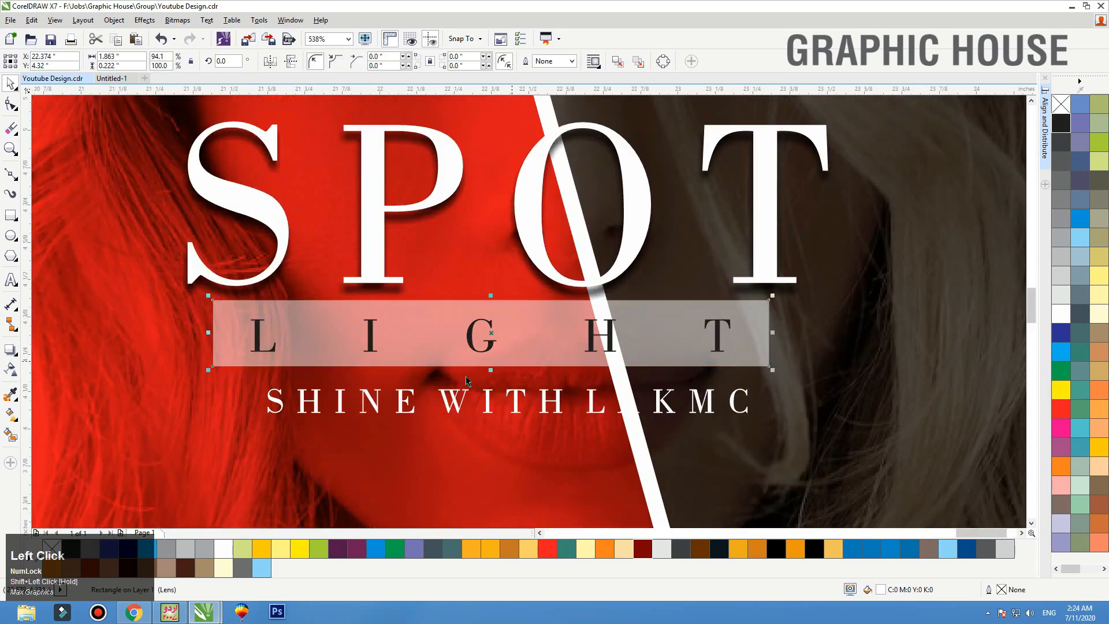
{"action": "left_click_drag", "start_coordinate": [491, 370], "coordinate": [488, 356]}
Centre the rectangle and the word LIGHT horizontally beneath the word SPOT.
{"action": "left_click", "coordinate": [489, 350], "text": "shift"}
{"action": "left_click", "coordinate": [634, 269], "text": "shift"}
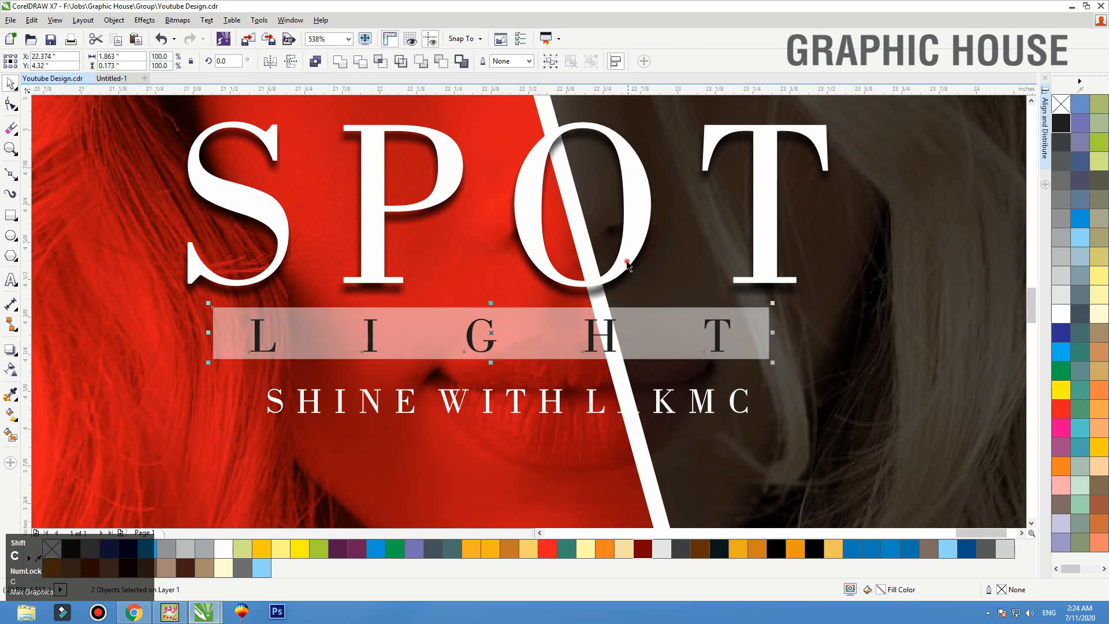
{"action": "key", "text": "c"}
Move the SHINE WITH LAKMC tagline up slightly and tighten its letter spacing.
{"action": "left_click", "coordinate": [599, 416]}
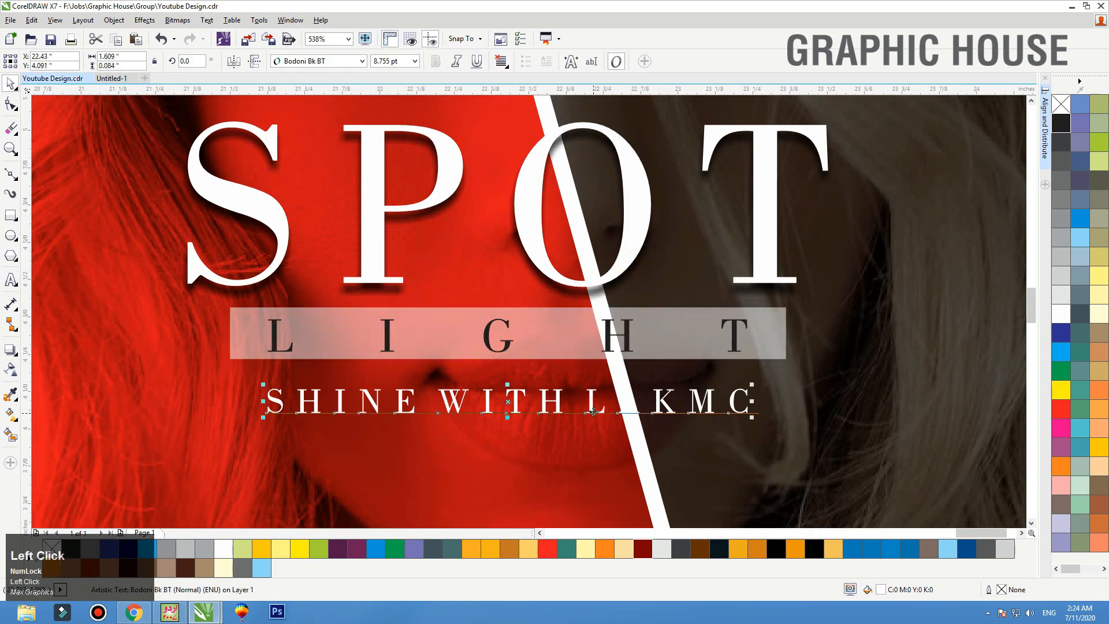
{"action": "left_click_drag", "start_coordinate": [595, 412], "coordinate": [593, 408]}
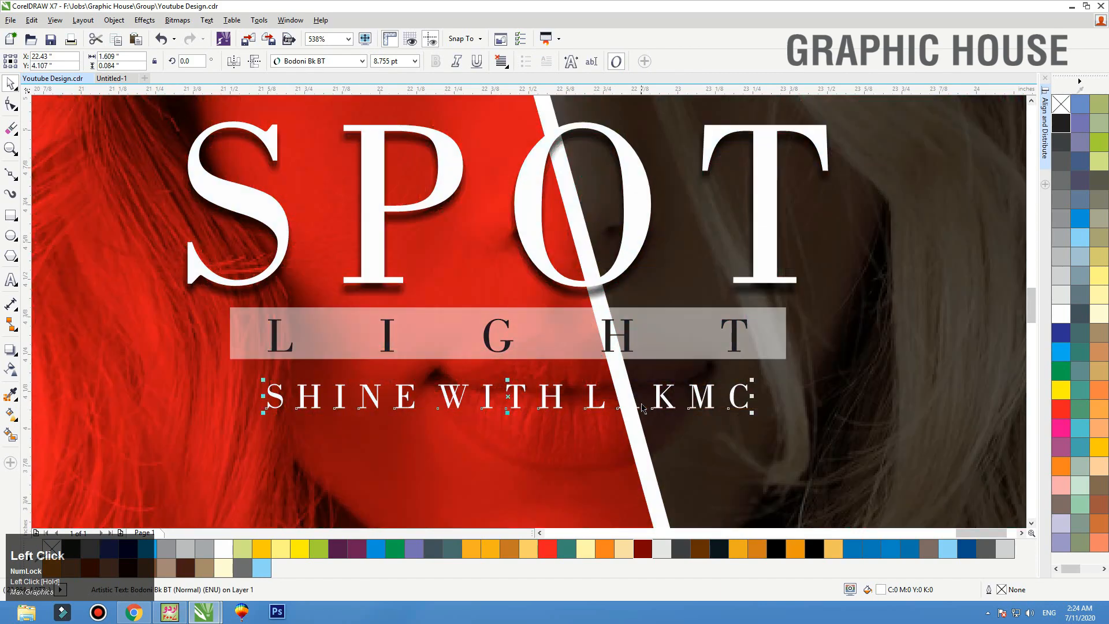
{"action": "key", "text": "F10"}
{"action": "left_click_drag", "start_coordinate": [754, 415], "coordinate": [636, 417]}
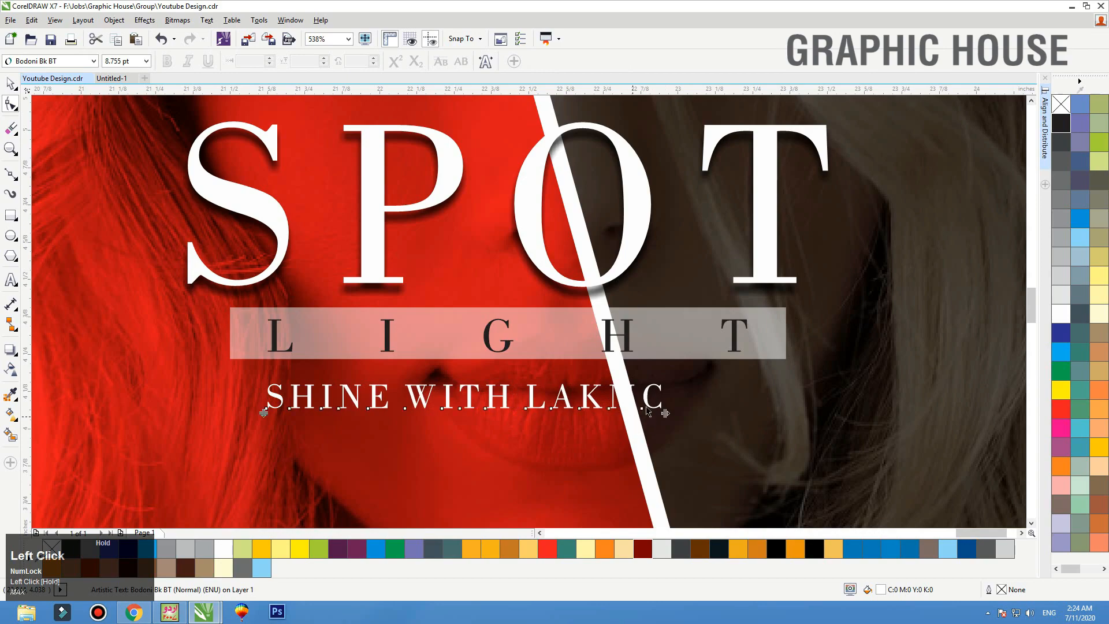
Shrink the tagline to about 1.11 inches wide and place it just under the rectangle, aligned towards its left end.
{"action": "key", "text": "space"}
{"action": "left_click_drag", "start_coordinate": [665, 378], "coordinate": [556, 381]}
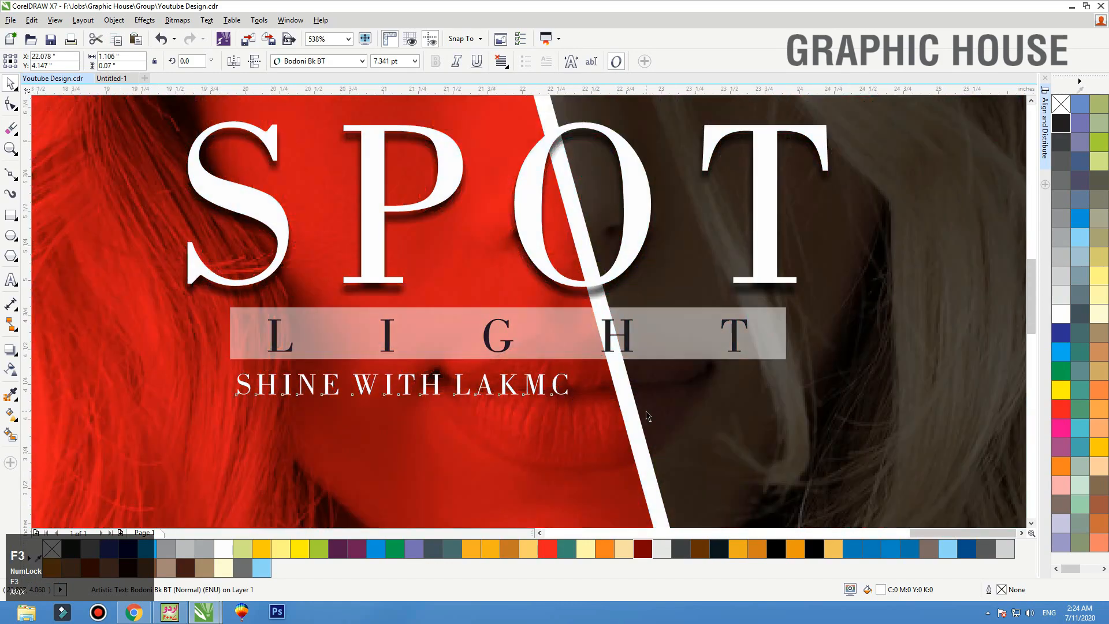
{"action": "key", "text": "F3"}
{"action": "left_click", "coordinate": [732, 365]}
{"action": "left_click", "coordinate": [872, 317]}
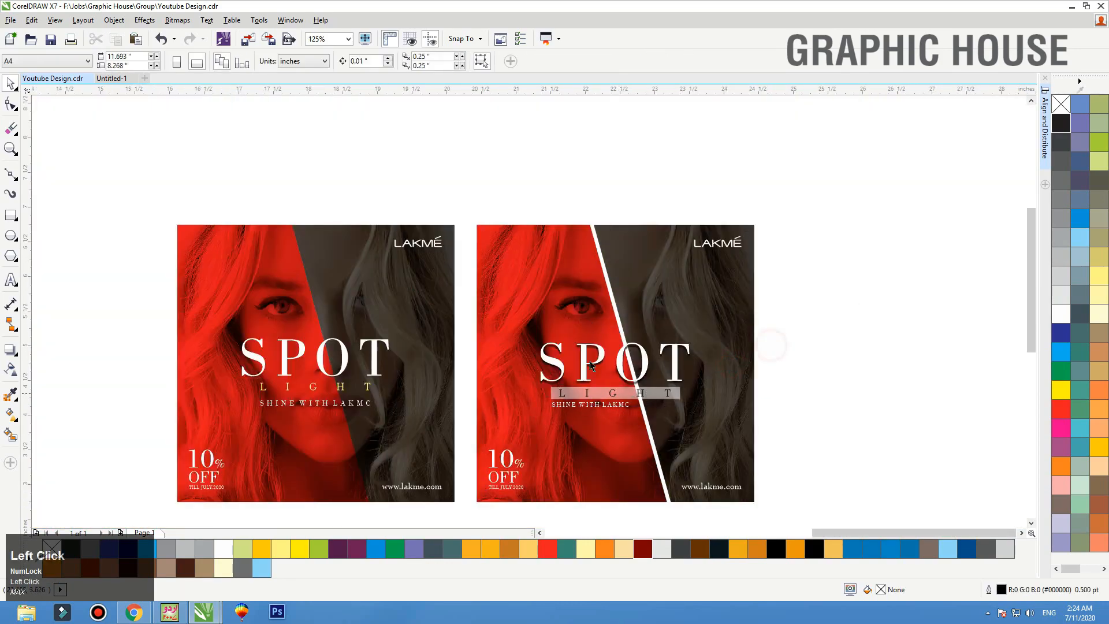
Move the two earlier SPOT LIGHT posts together horizontally to sit beside the red and dark split posts in one row.
{"action": "key", "text": "F4"}
{"action": "left_click_drag", "start_coordinate": [561, 199], "coordinate": [373, 350]}
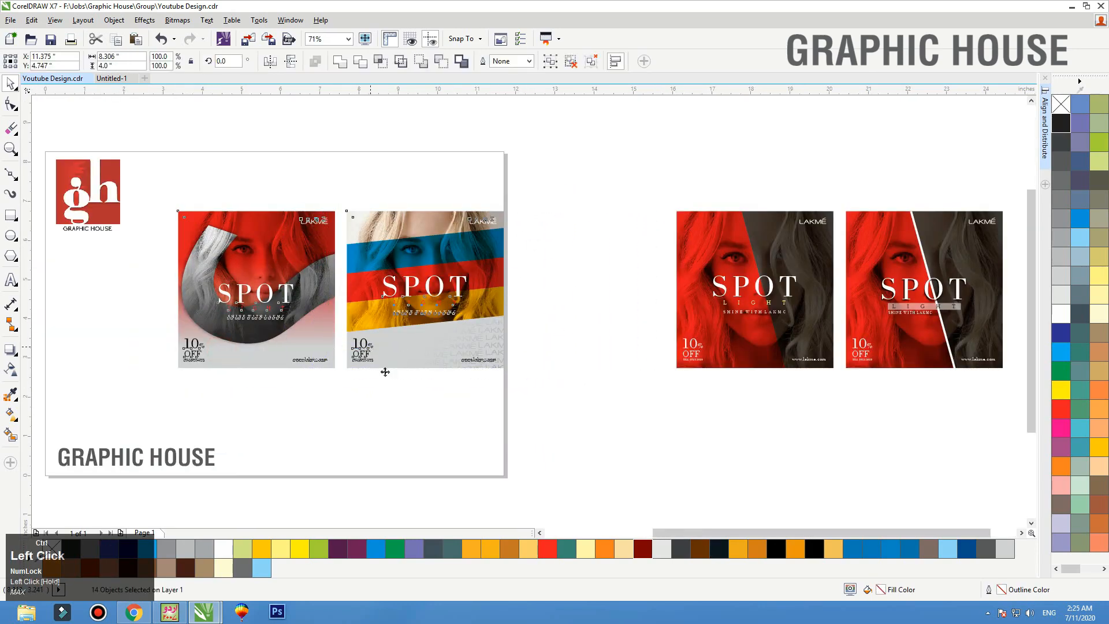
{"action": "left_click", "coordinate": [416, 416]}
{"action": "key", "text": "F4"}
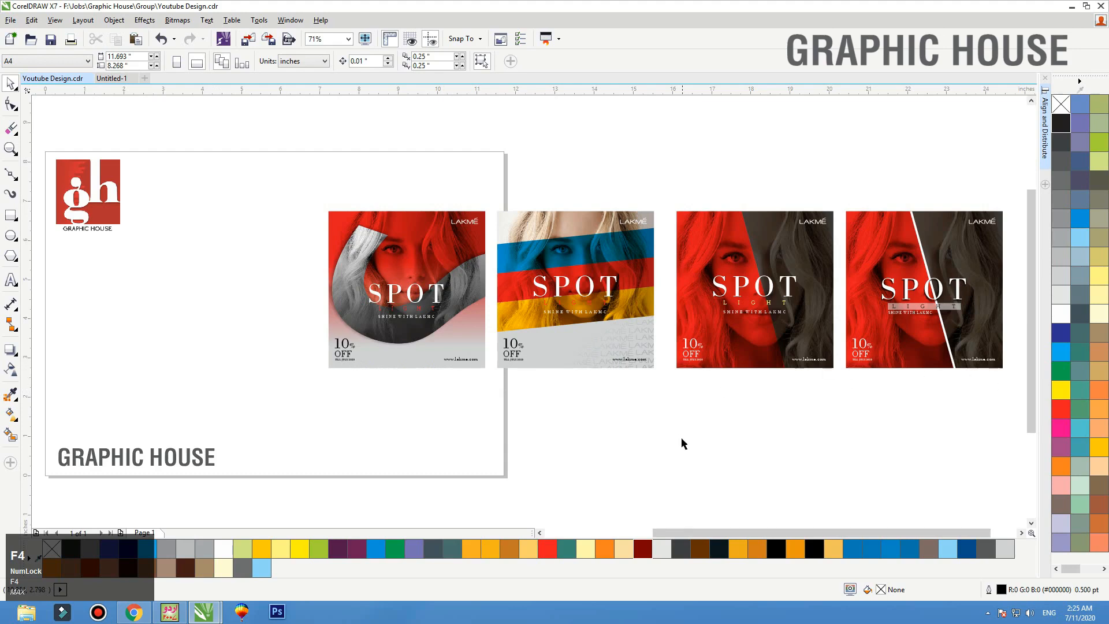